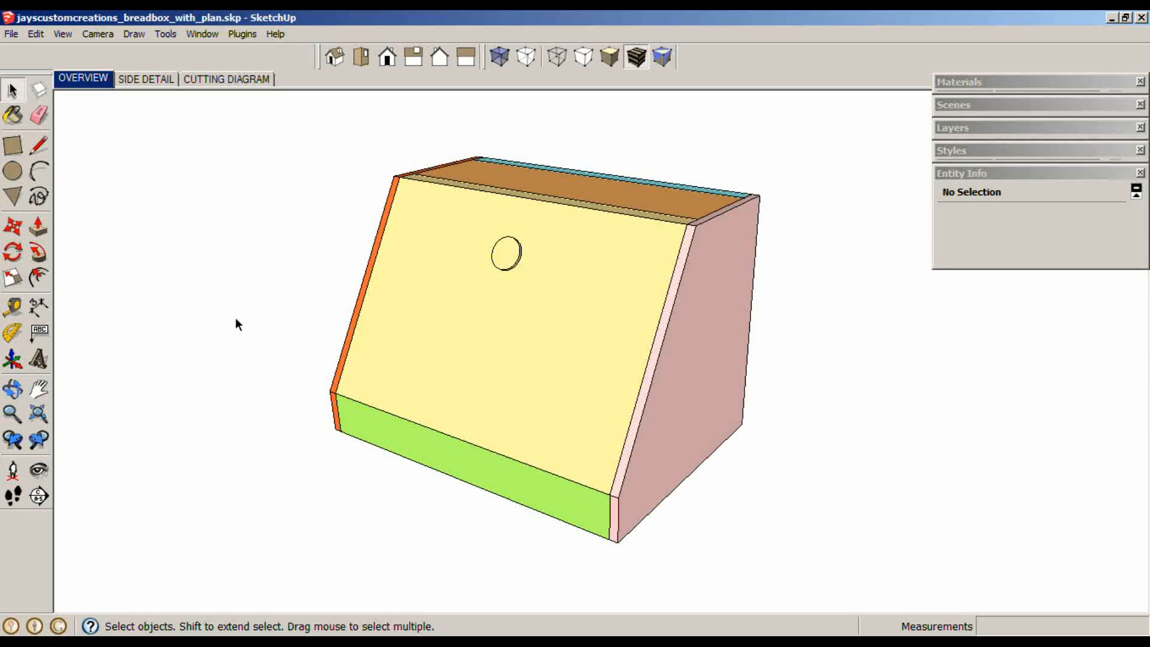
- Review the breadbox plan's overview, side detail and cutting diagram scenes
middle_drag(236, 317, 216, 344)
click(151, 78)
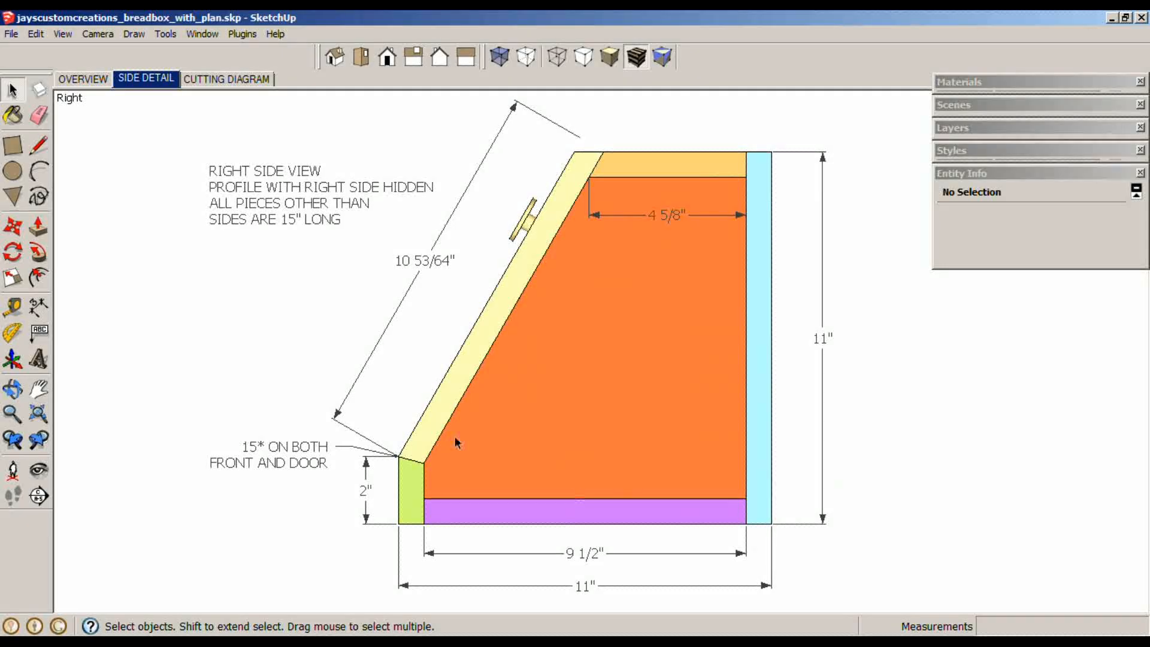
click(235, 73)
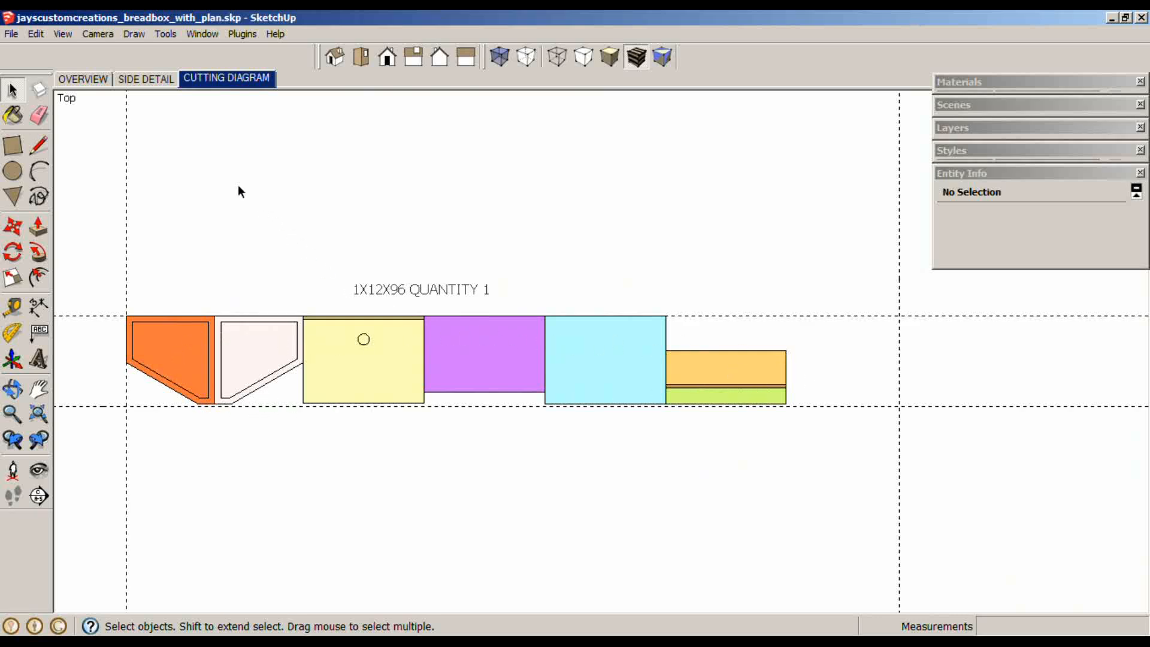
click(147, 86)
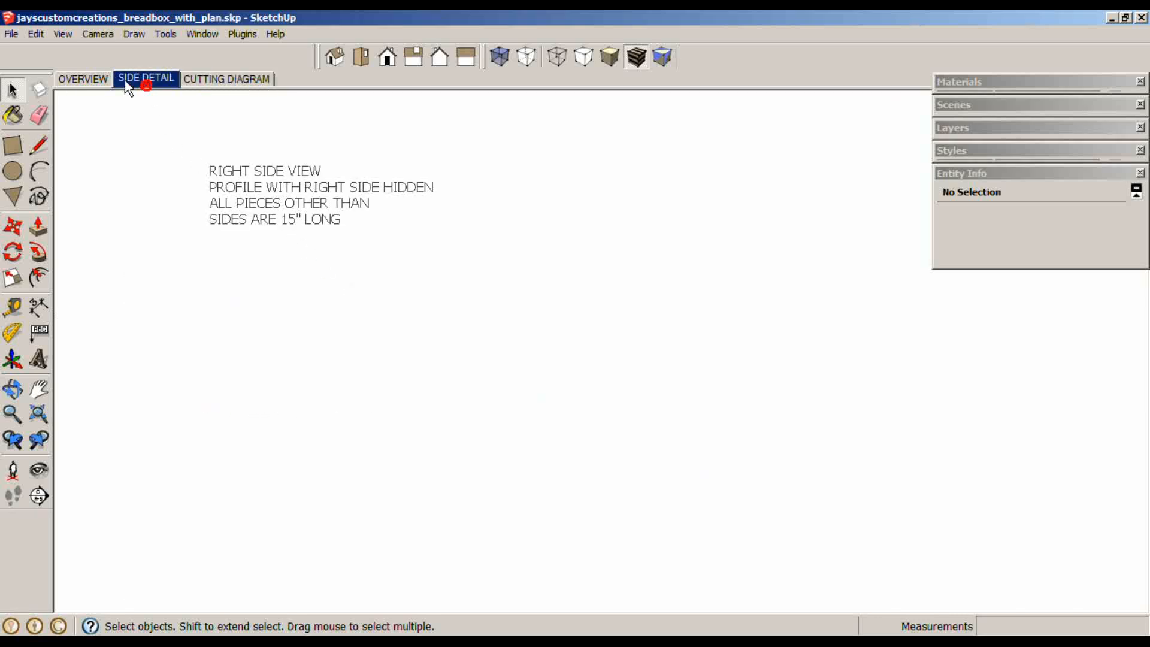
click(88, 79)
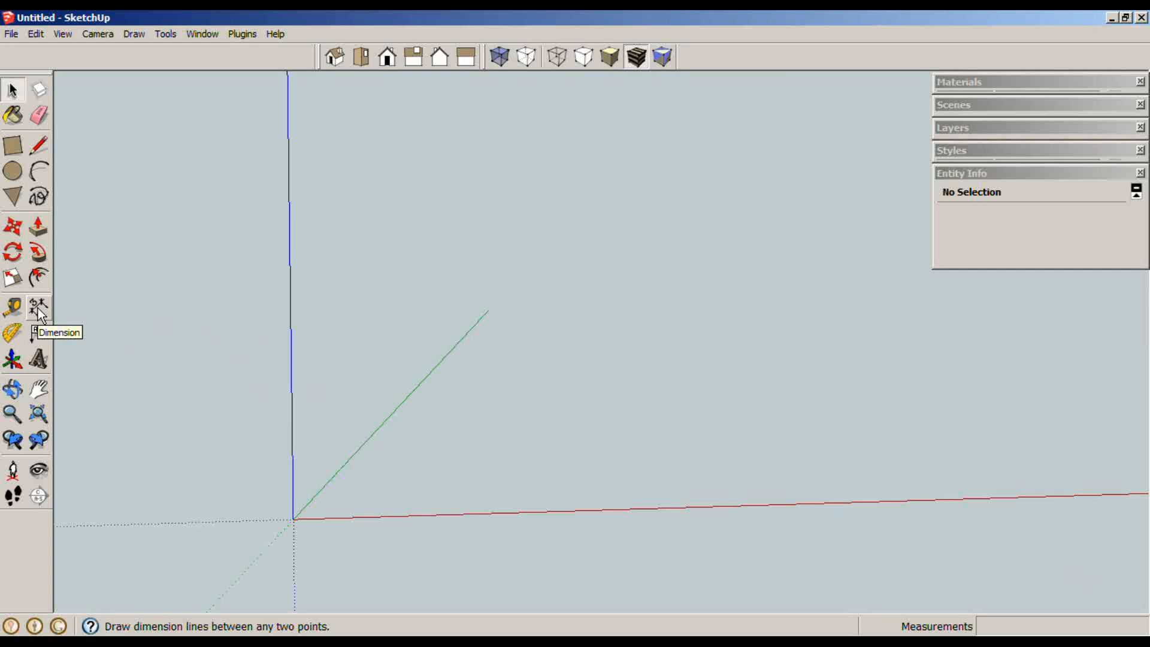
- Assign the keyboard shortcut D to the Tools/Dimensions function in the system preferences
click(202, 34)
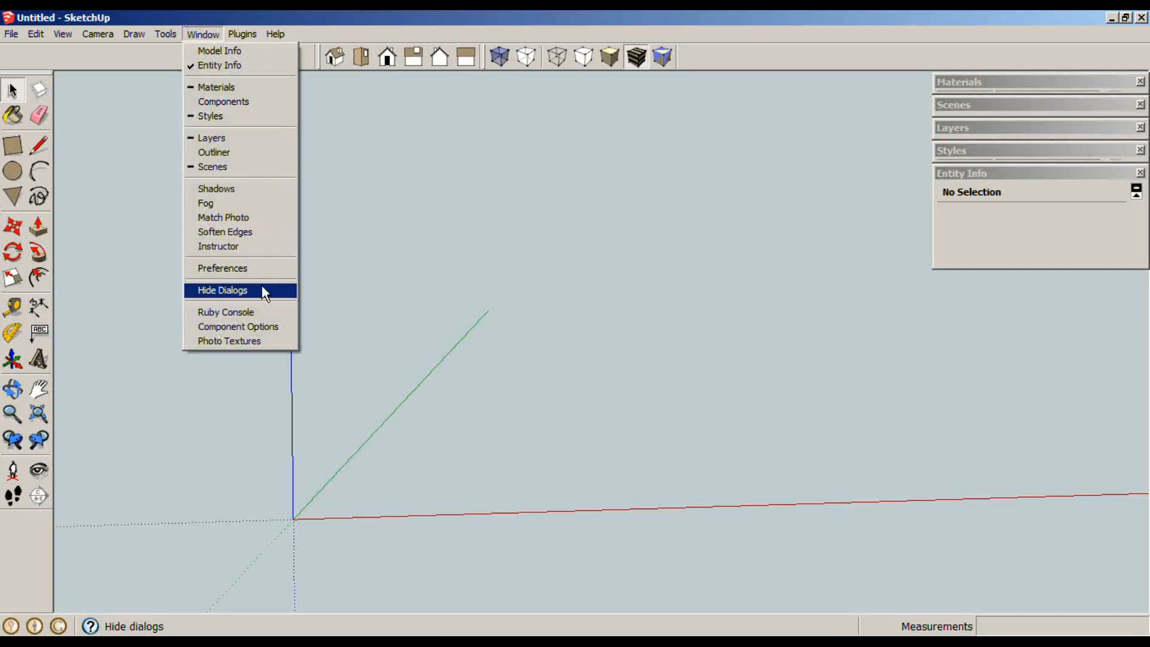
click(265, 268)
click(432, 312)
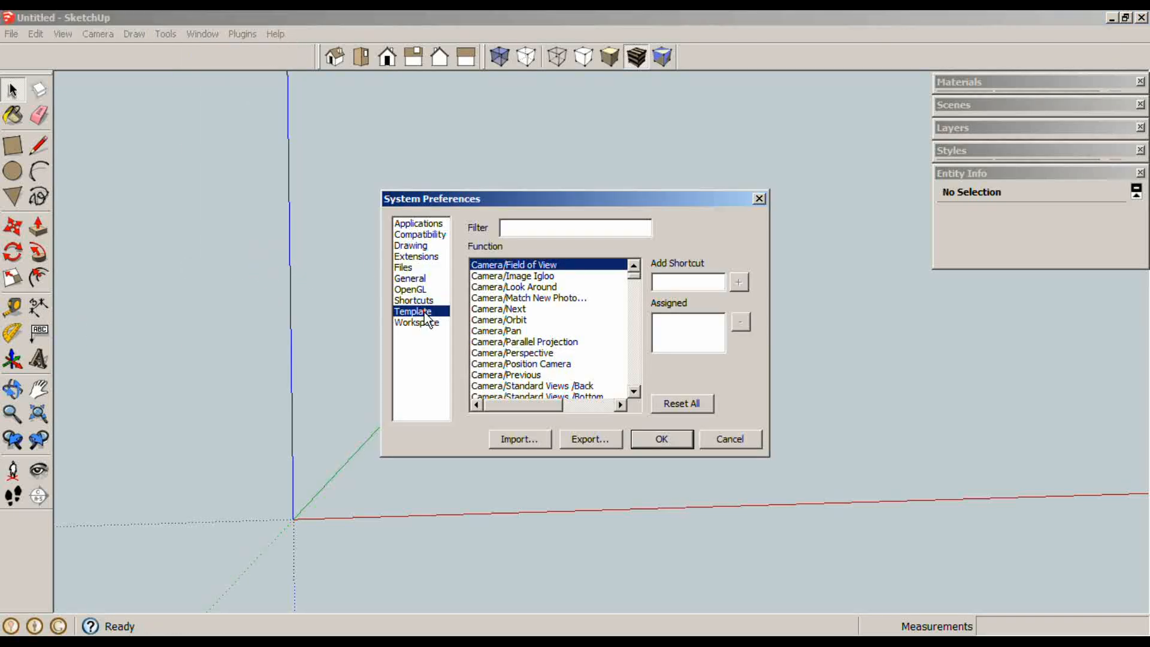
click(425, 301)
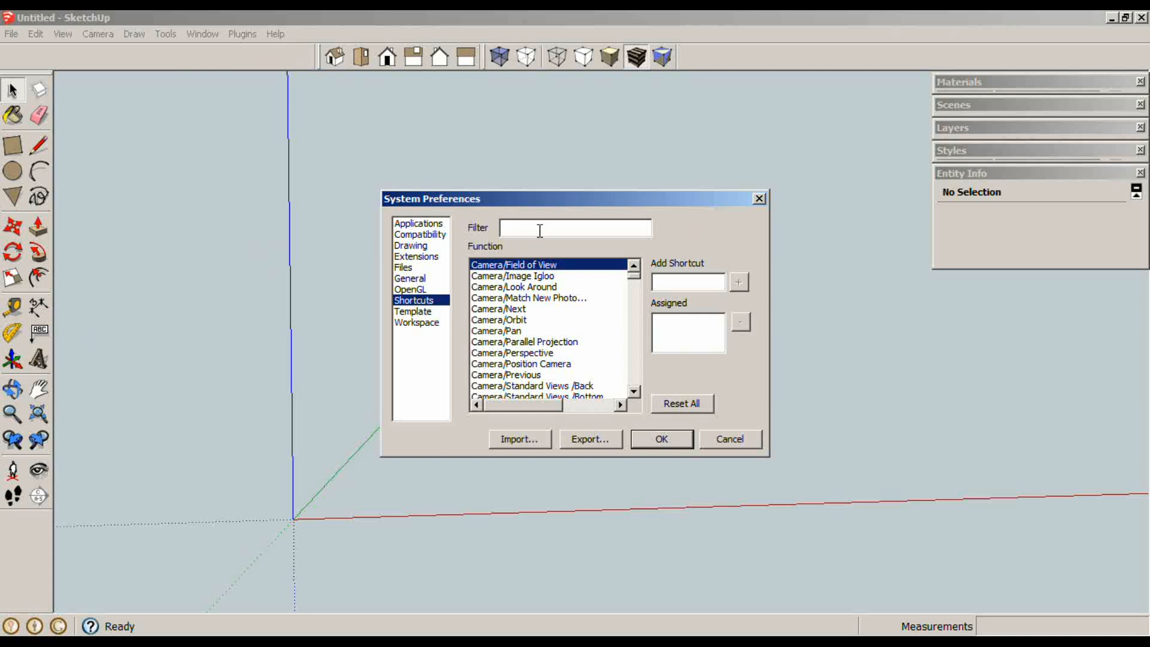
click(540, 228)
text(dim)
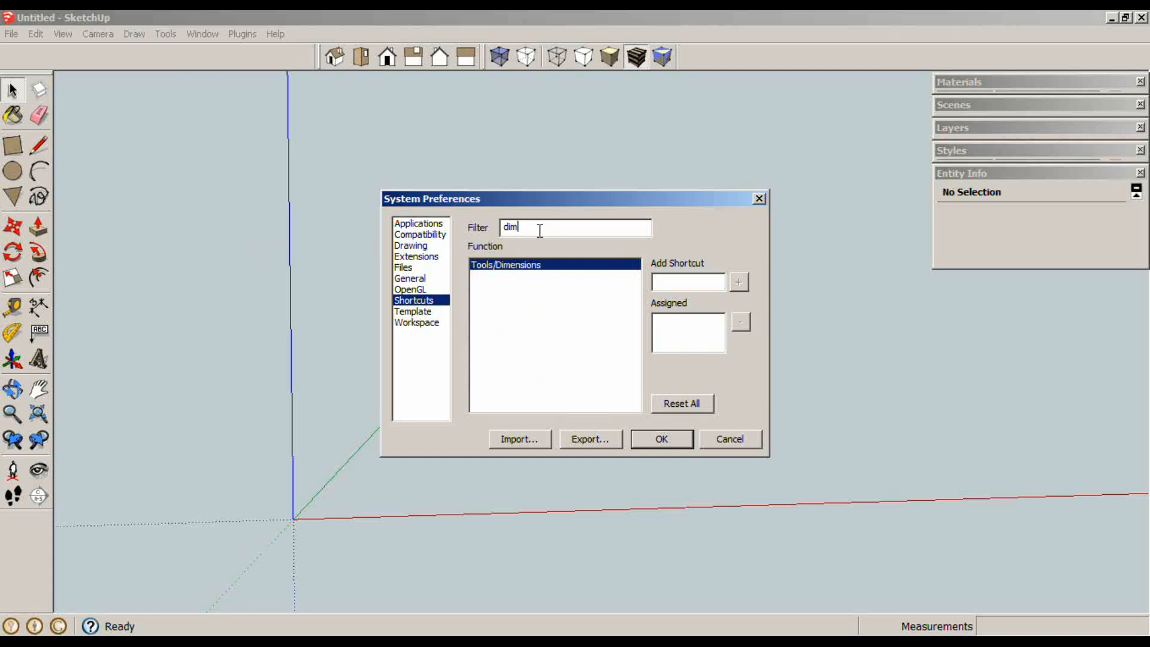
click(740, 282)
click(674, 321)
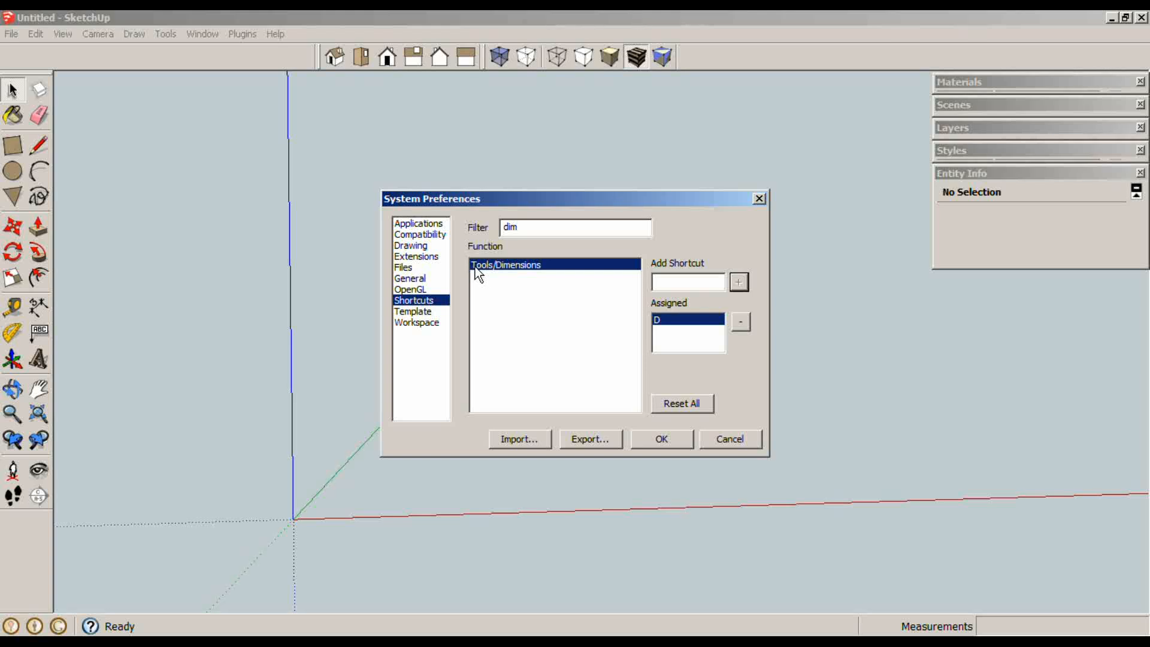
click(669, 443)
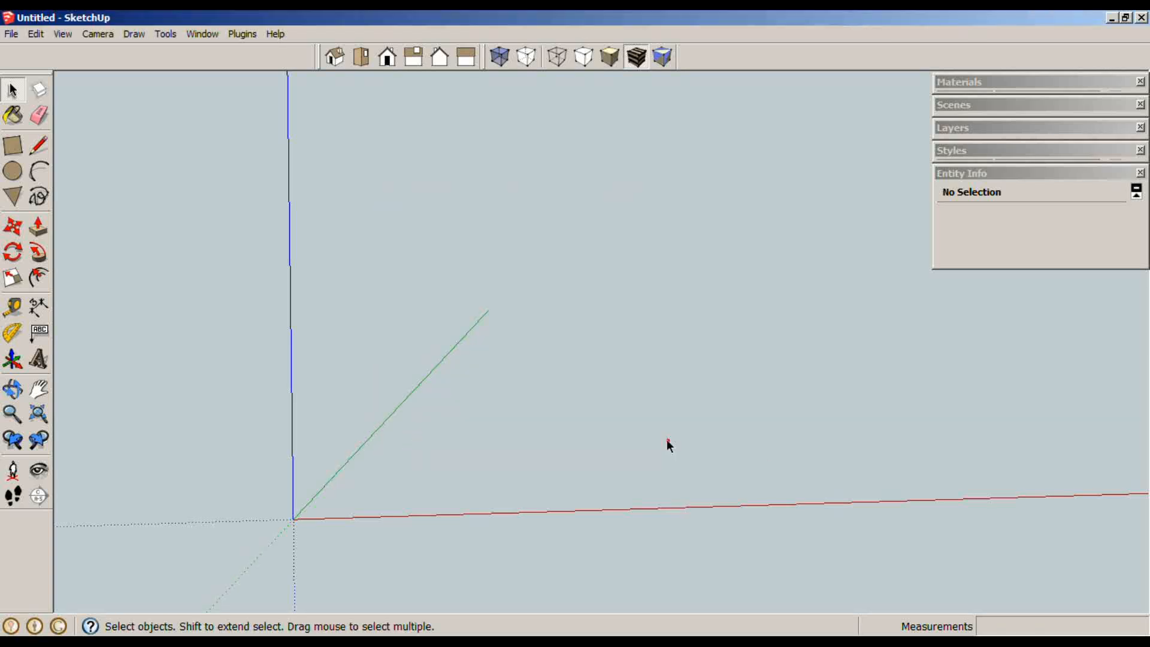
key(d)
click(293, 518)
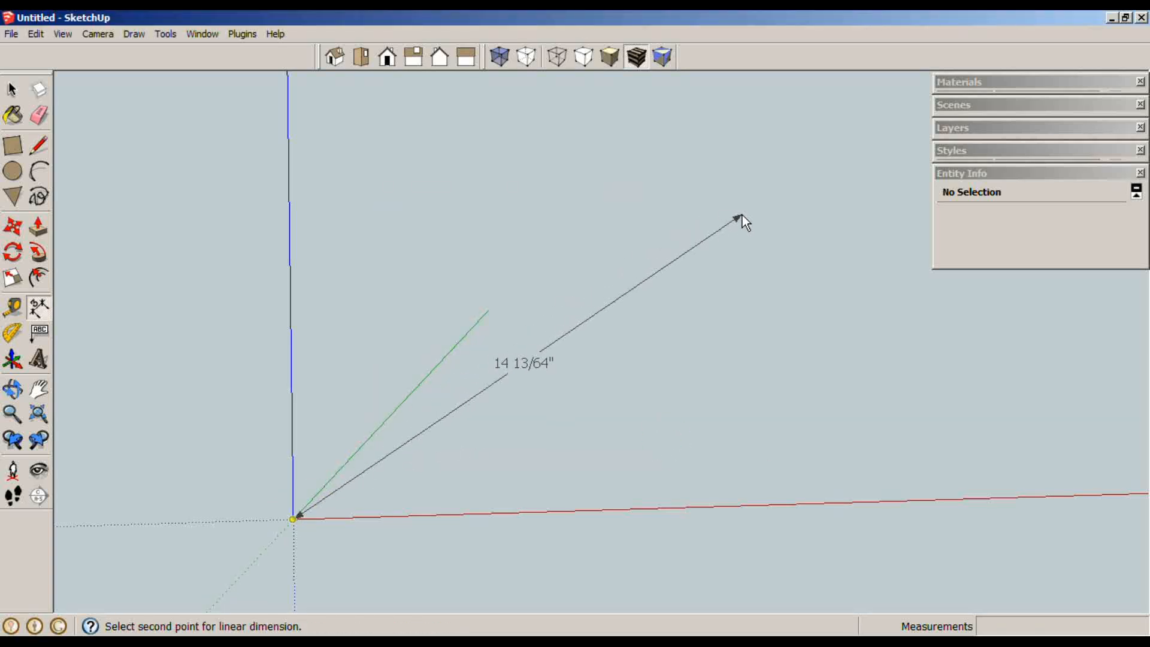
key(Escape)
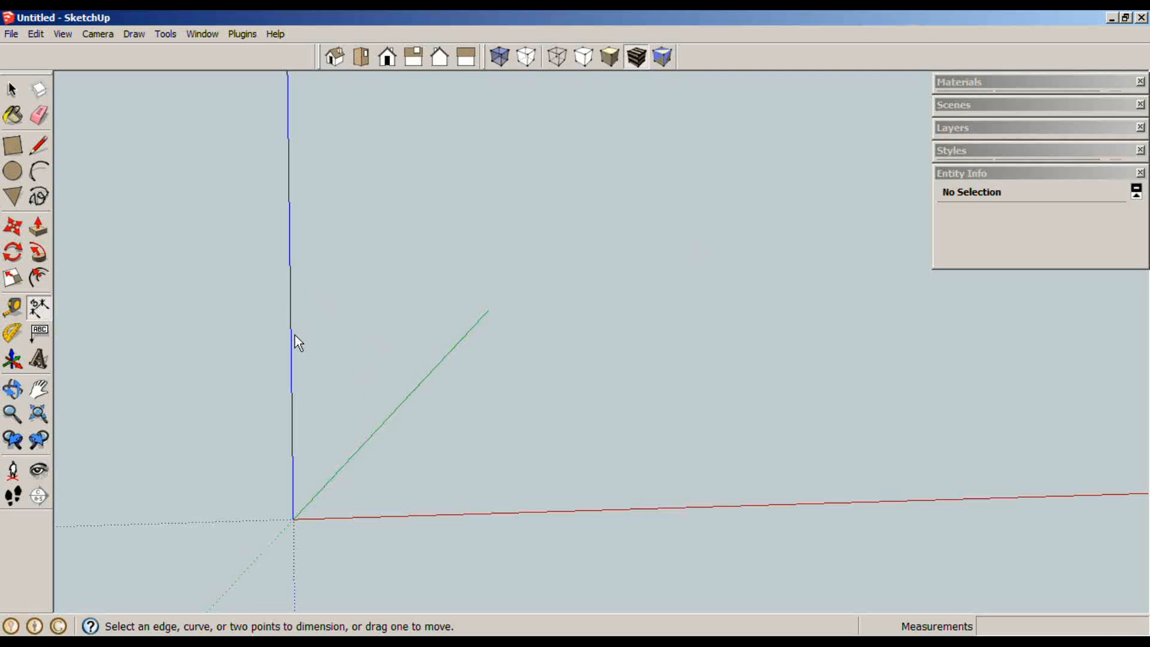
- Draw an 11 by 11 inch upright square from the origin on the green-blue plane
middle_drag(722, 386, 272, 385)
key(r)
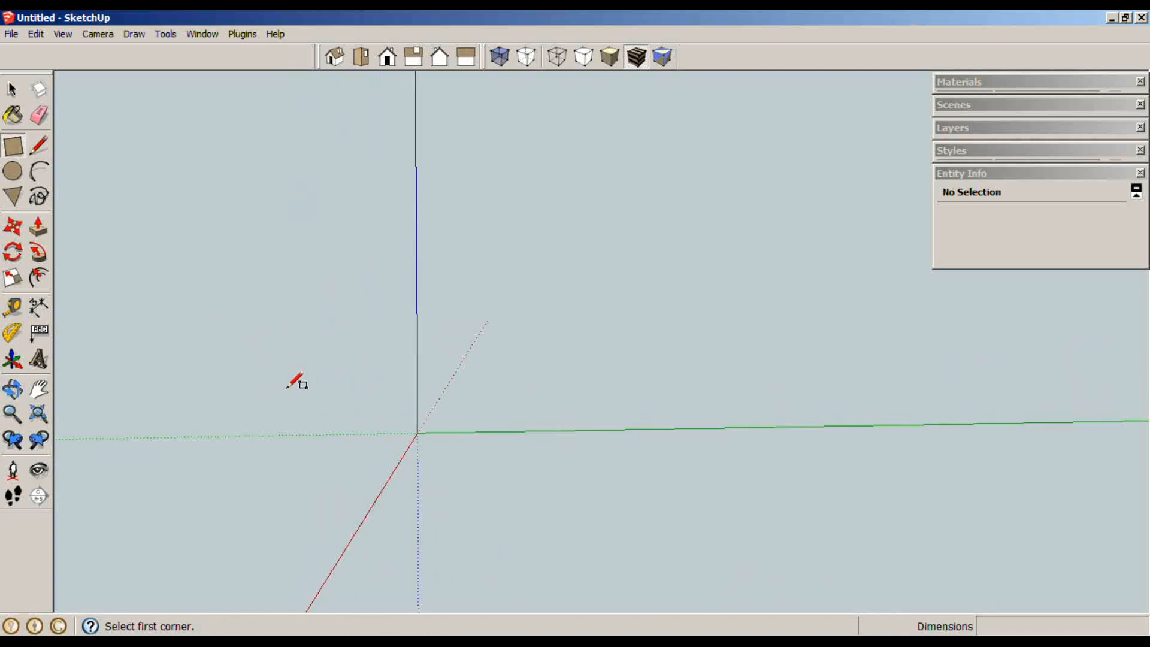
click(418, 432)
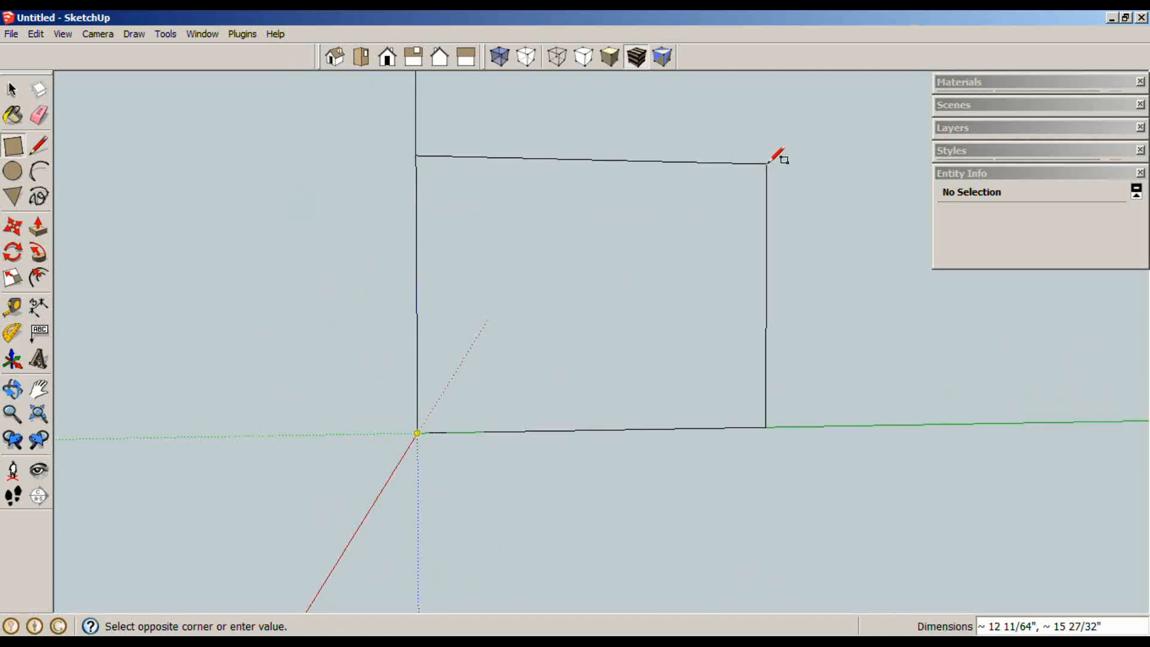
text(11,11)
key(Return)
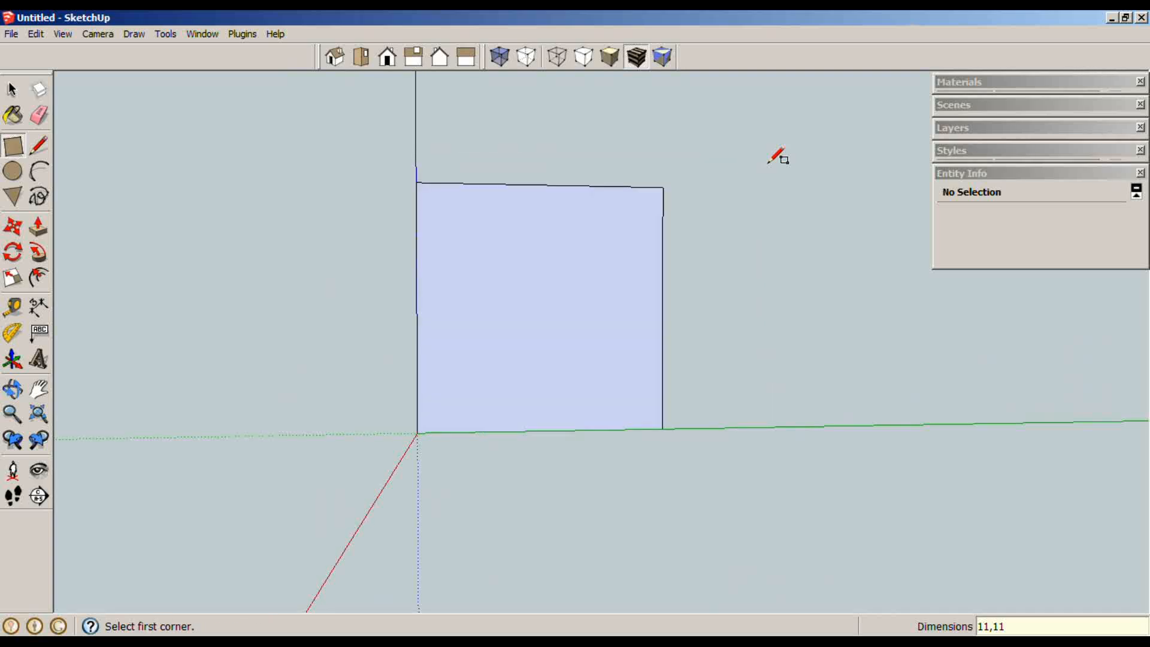
- Add a guide 2 inches above the square's bottom edge and a 30-degree guide from where it meets the front edge
key(t)
click(542, 430)
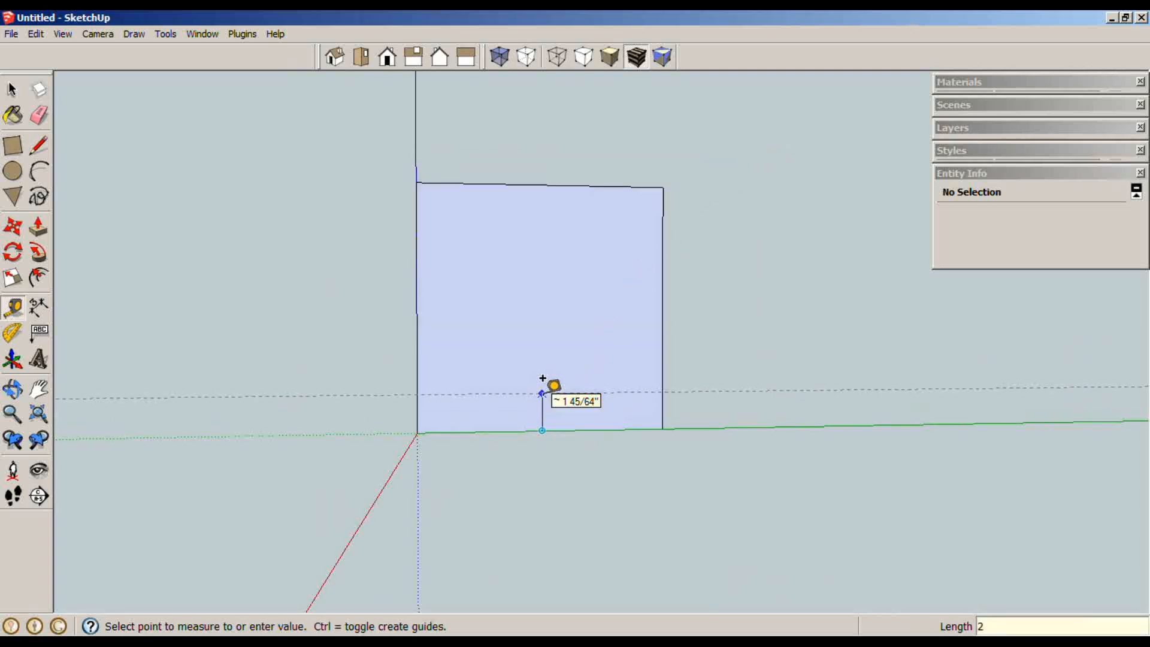
key(Return)
click(12, 333)
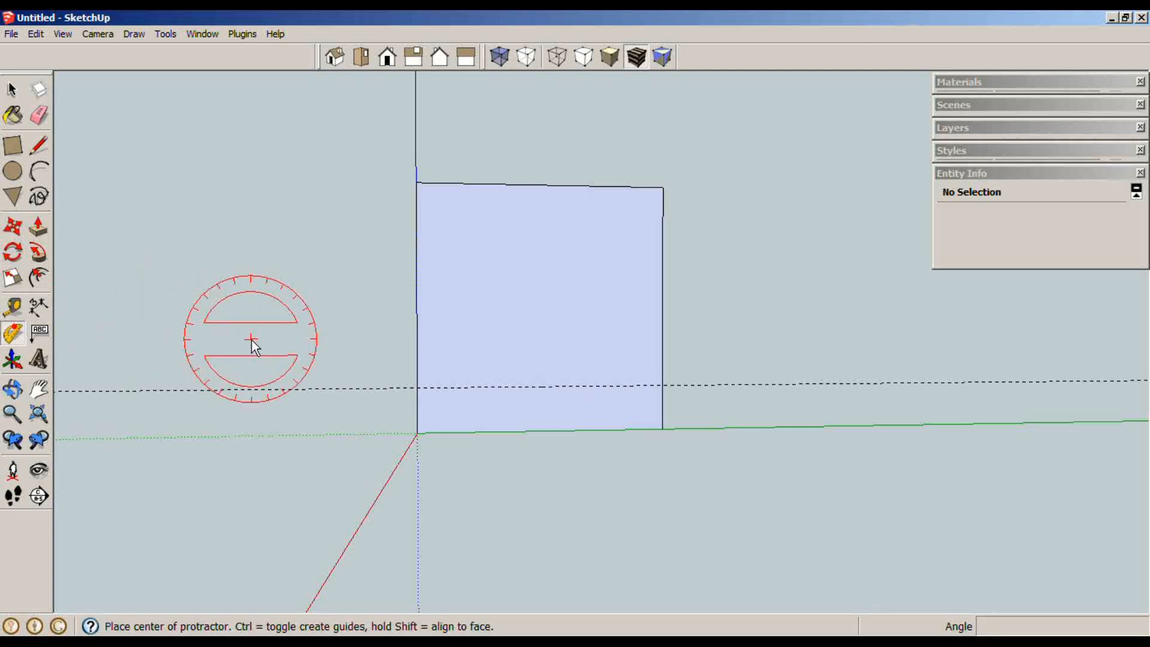
click(417, 388)
click(417, 286)
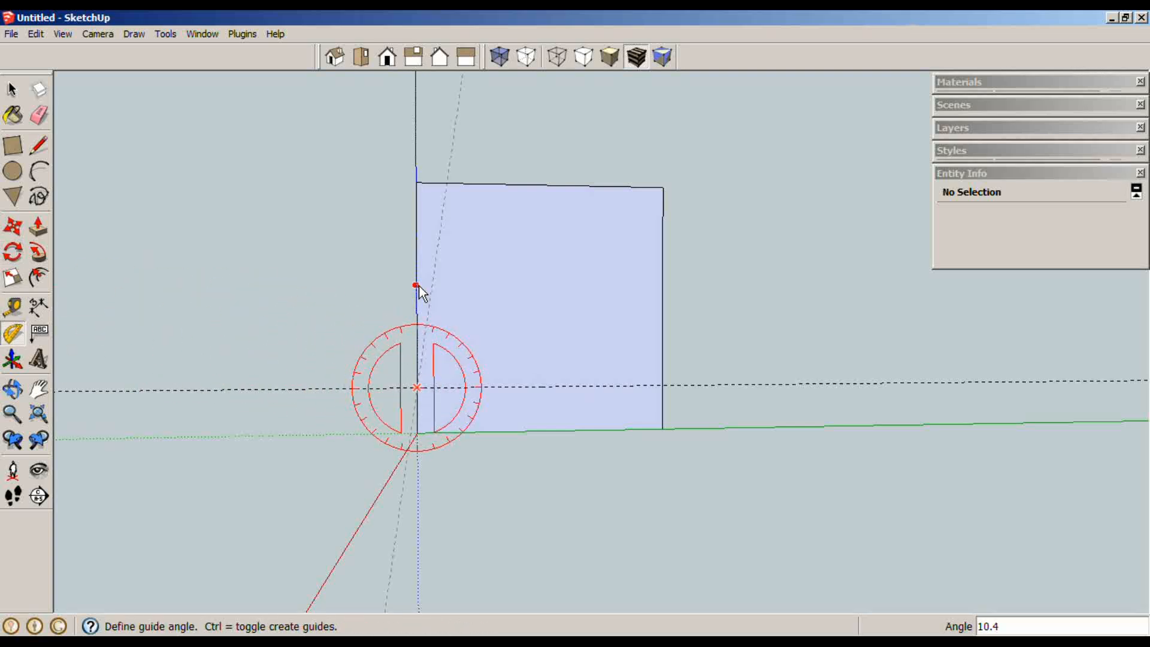
click(494, 253)
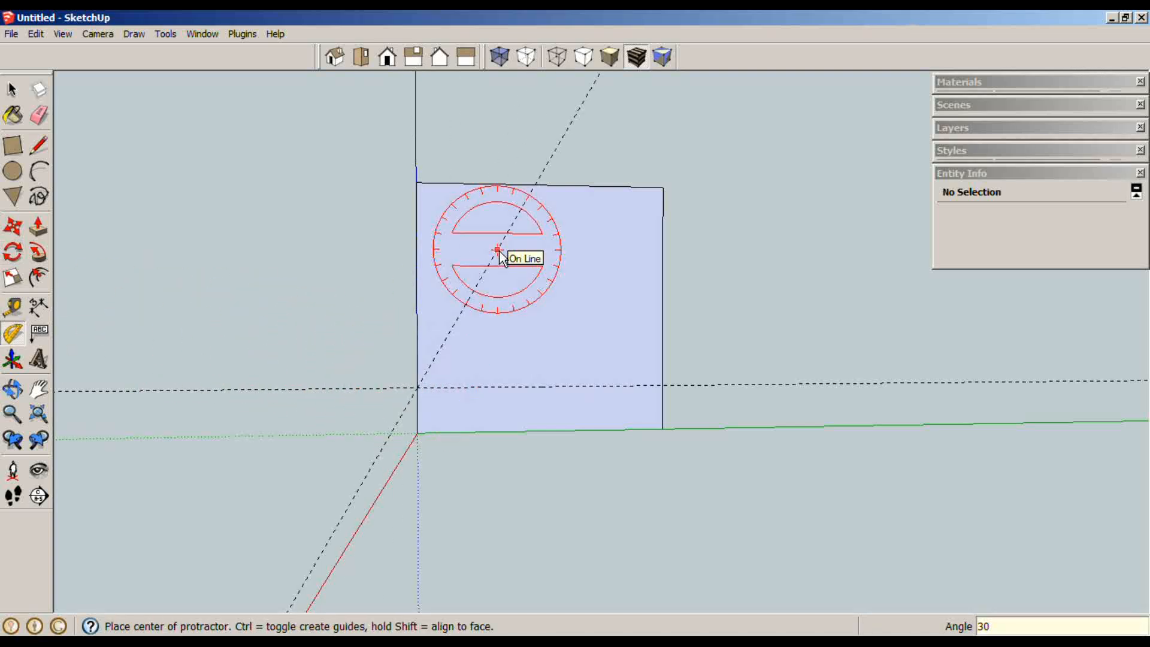
- Draw an edge along the angled guide and delete the triangular corner it cuts off, including the guide
key(l)
click(534, 184)
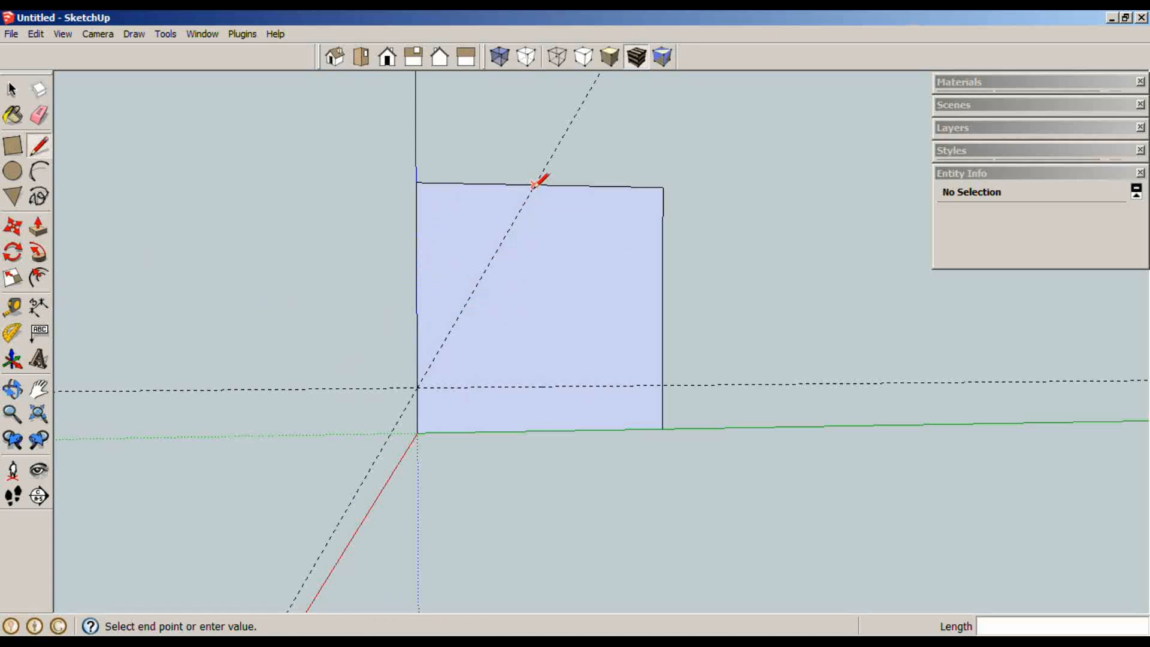
click(417, 388)
key(space)
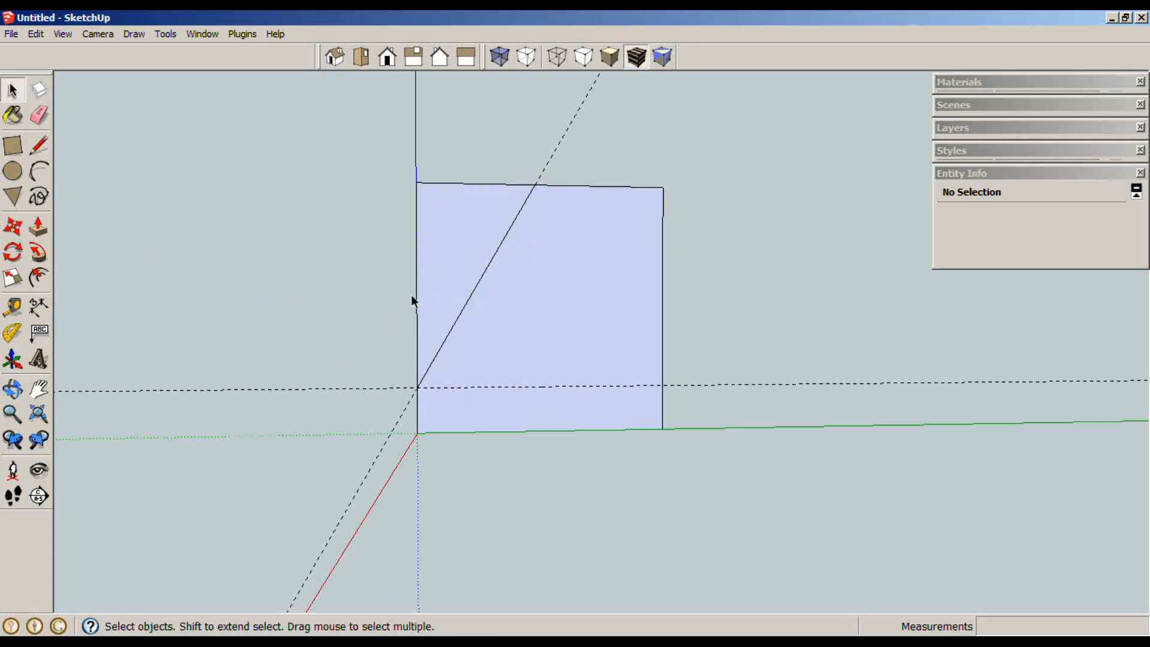
double_click(447, 241)
key(Delete)
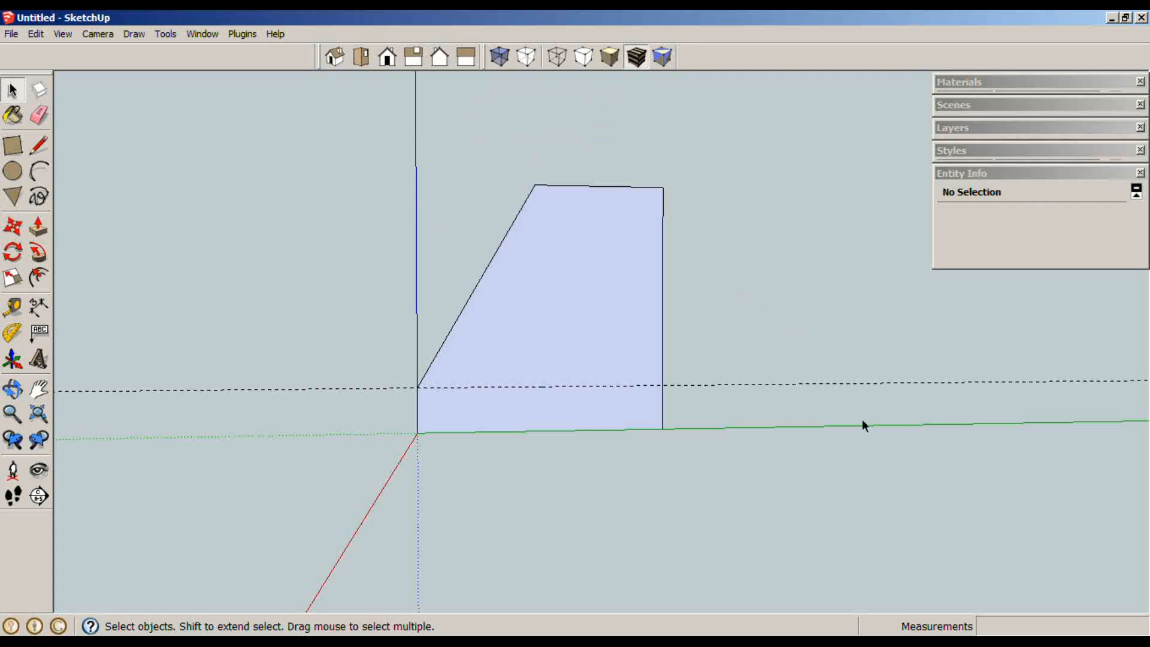
- Extrude the side panel profile 3/4 inch
key(p)
click(635, 331)
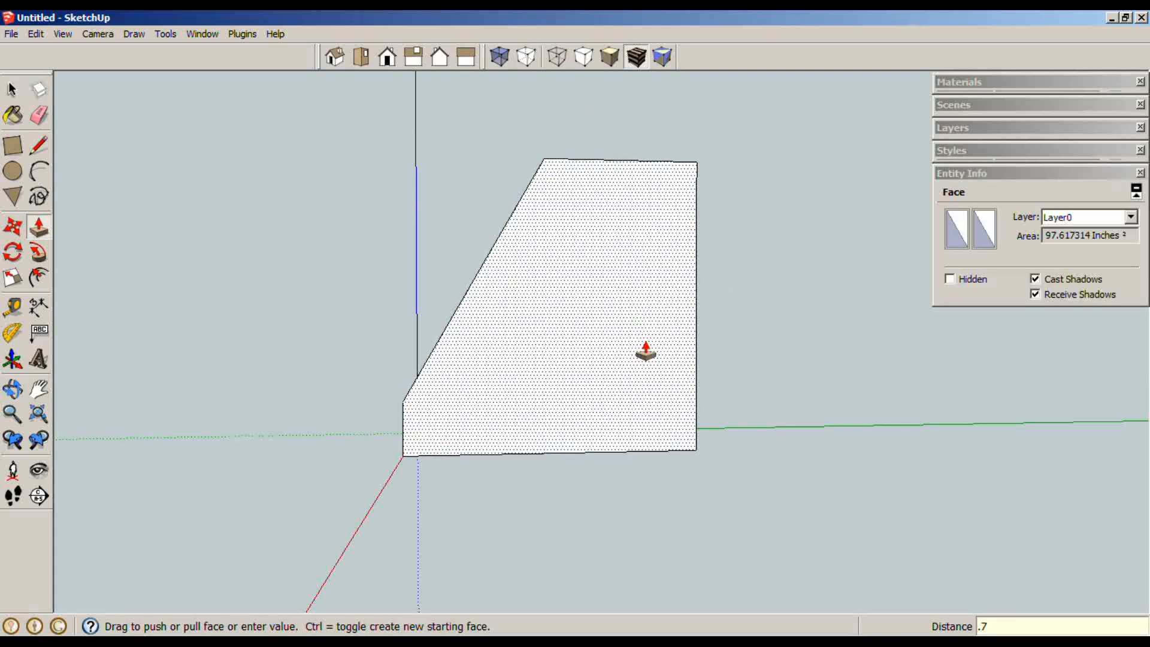
key(Return)
middle_drag(646, 352, 743, 422)
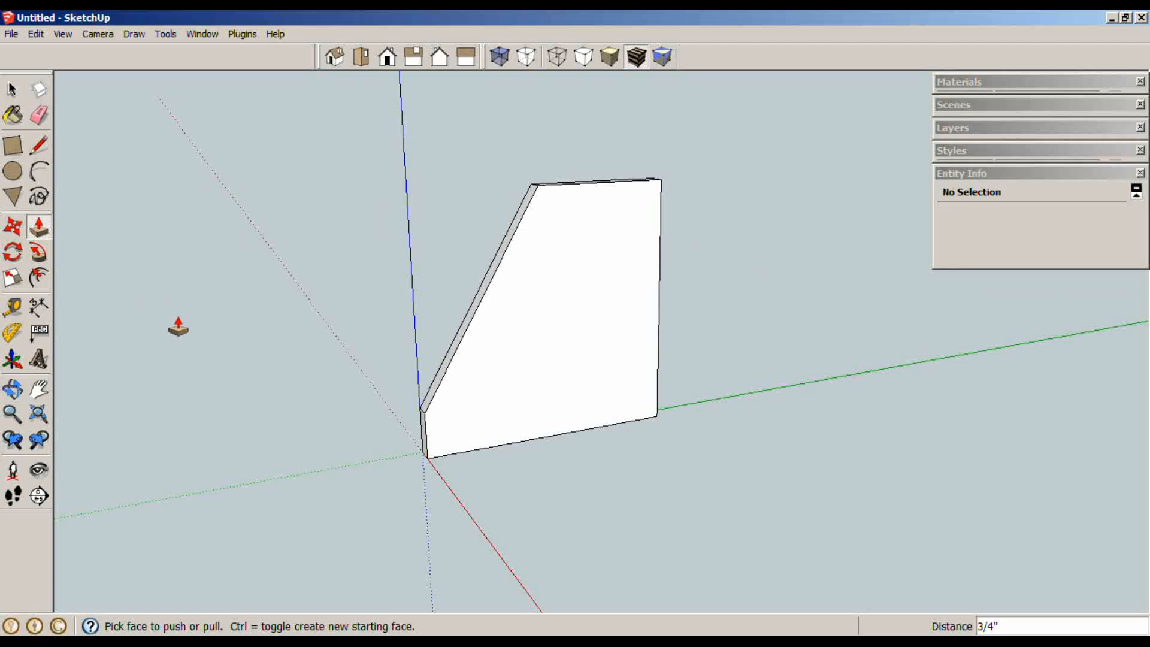
- Offset the outline of the side panel's face 0.75 inch inward
click(40, 278)
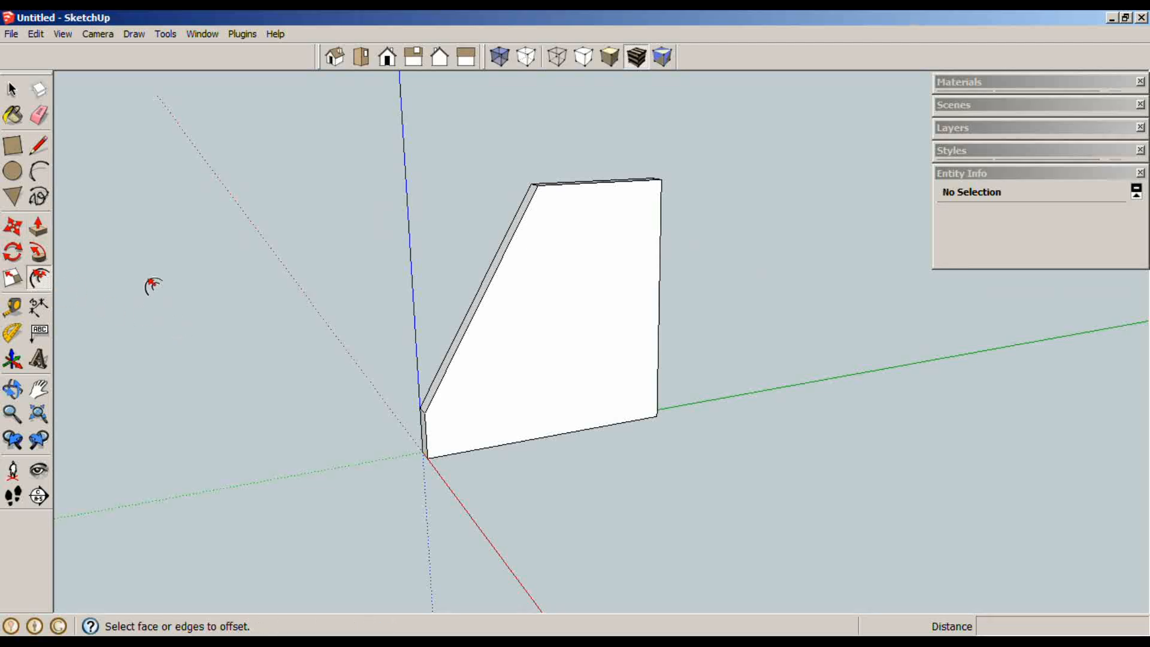
click(656, 290)
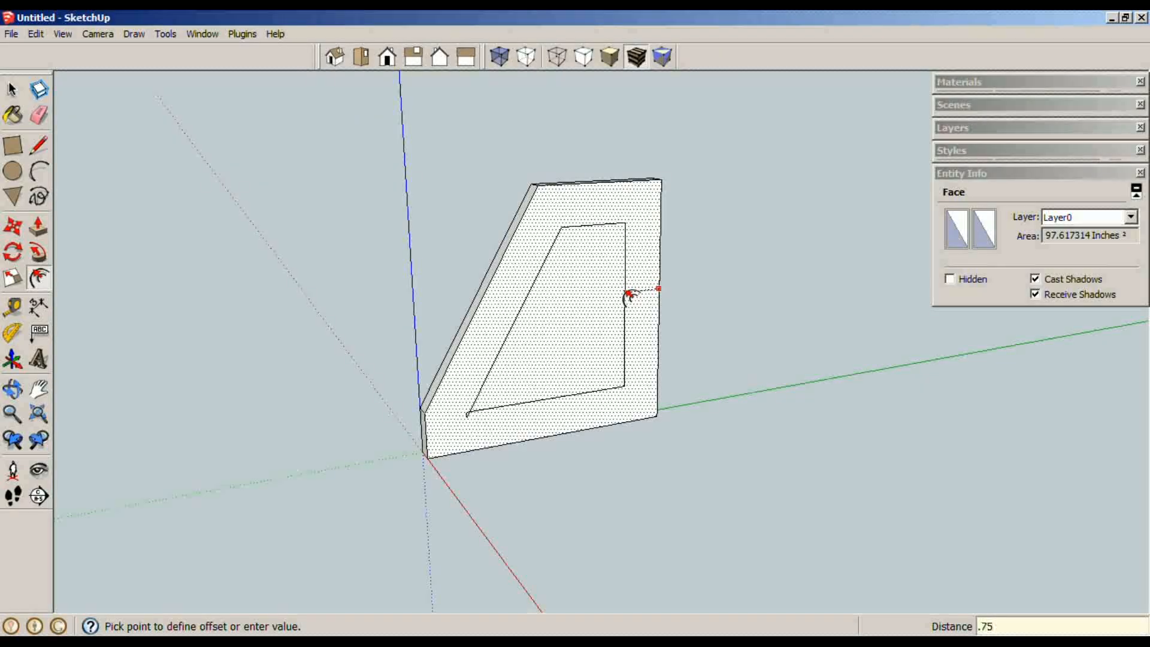
key(Return)
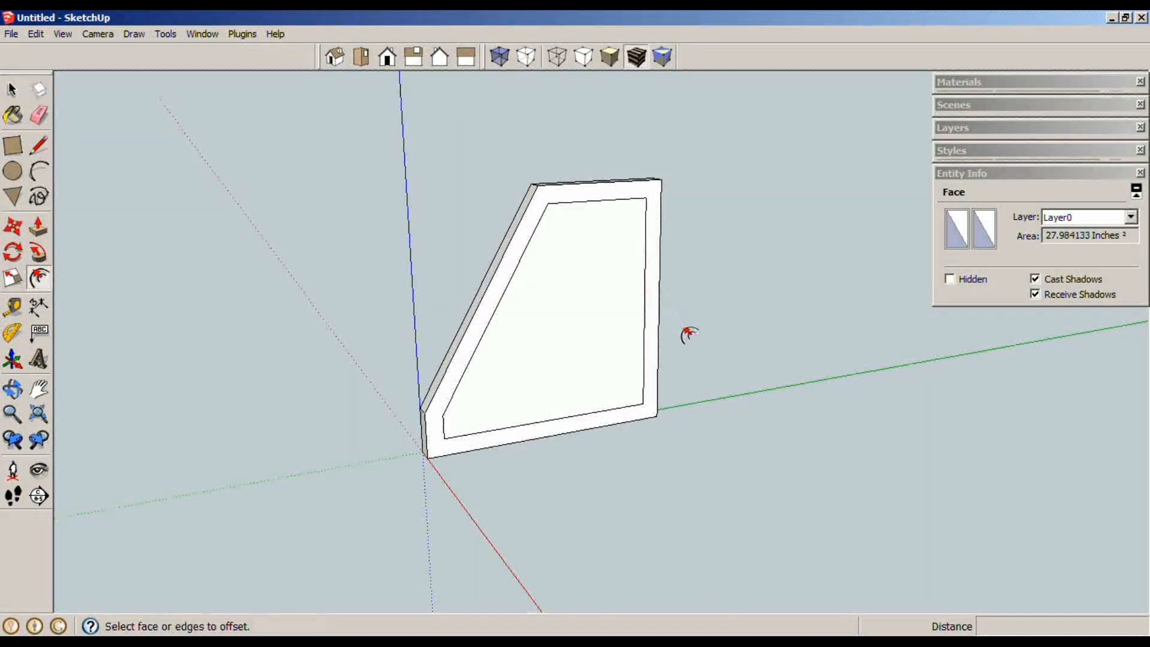
- Push the border around the offset outline back 0.375 inch, leaving the panel's centre raised
key(p)
click(436, 450)
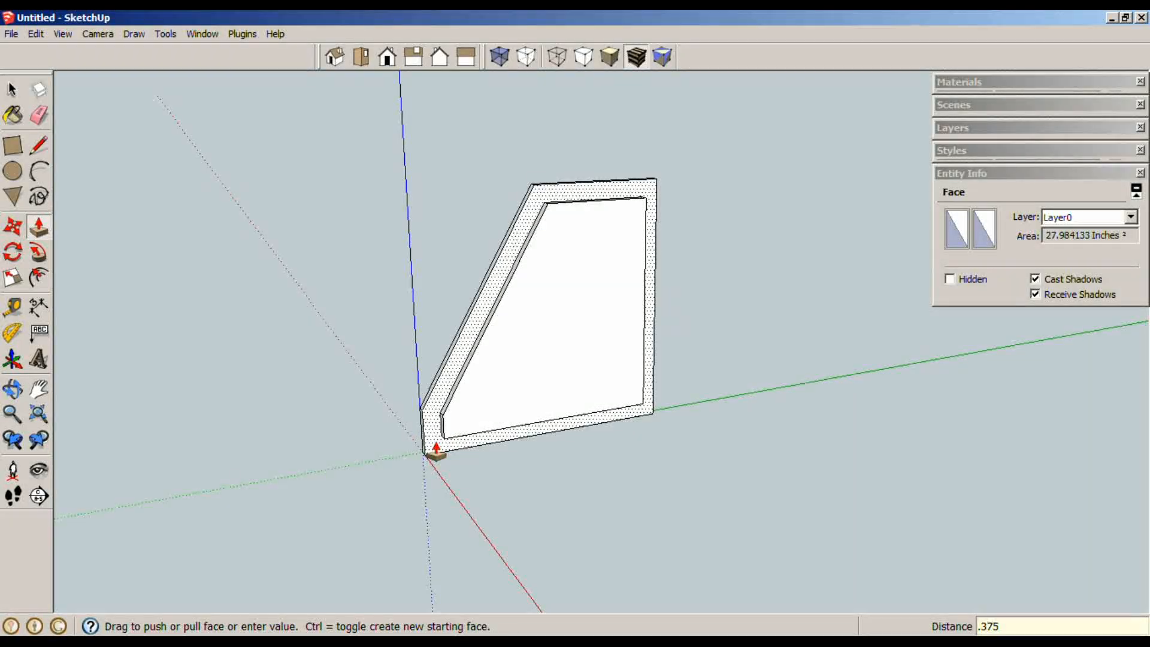
click(437, 451)
click(488, 347)
mouse_move(488, 347)
middle_down()
mouse_move(904, 454)
mouse_move(509, 347)
middle_up()
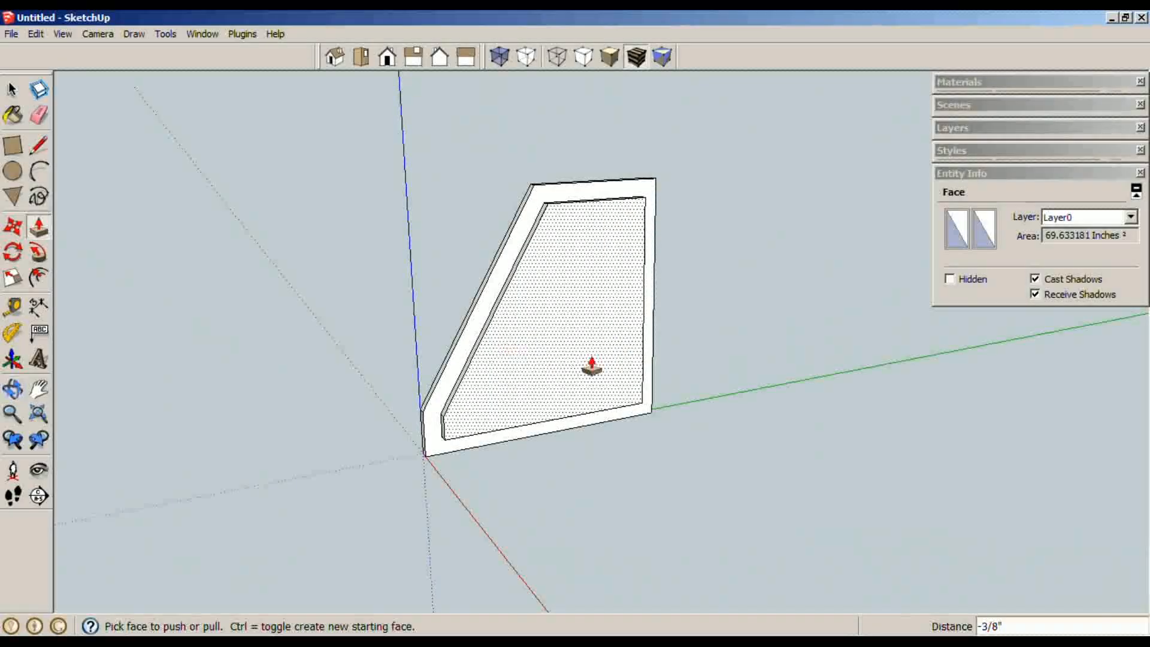
- Turn the whole side panel into a component, keeping the default component name and settings
key(space)
triple_click(586, 347)
key(g)
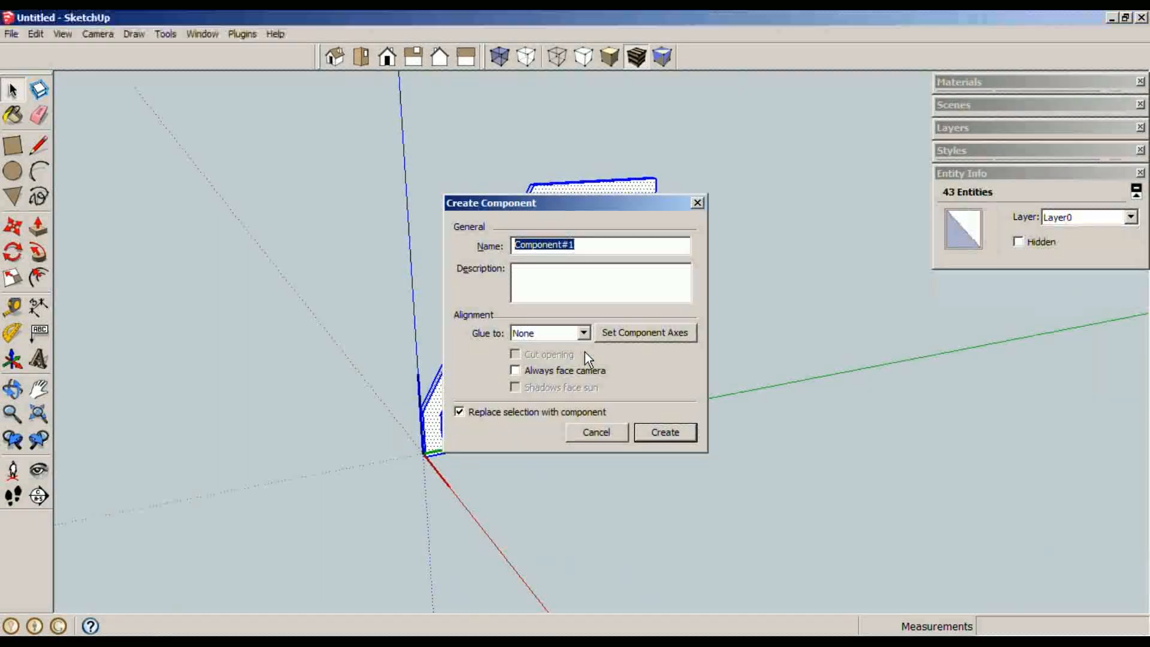
key(Return)
click(737, 462)
- Draw an 11 by 3/4 inch rectangle along the back border of the side panel for the back board
middle_drag(737, 462, 476, 452)
scroll(739, 237, up, 3)
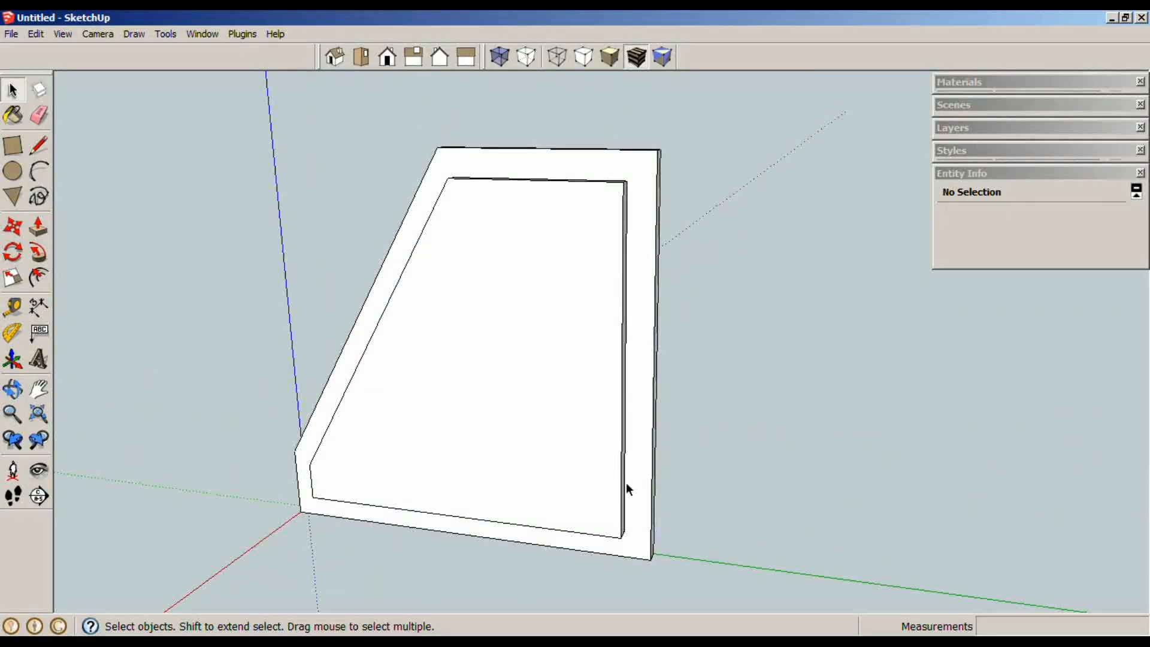
key(r)
click(658, 150)
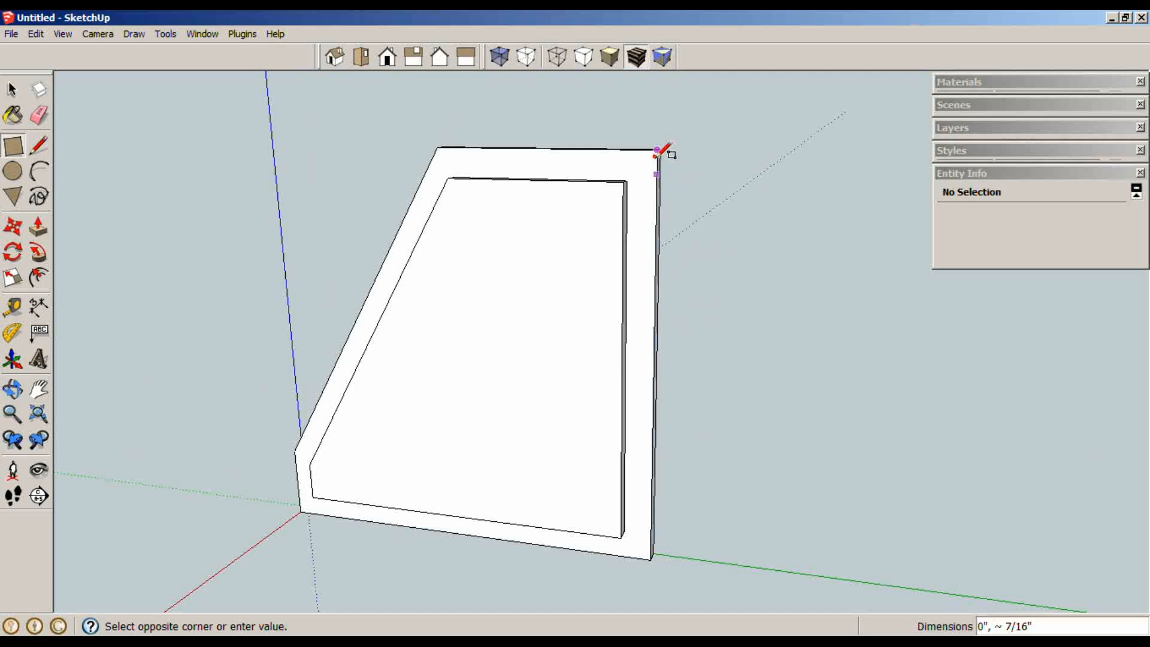
middle_drag(625, 515, 620, 264)
scroll(644, 525, up, 3)
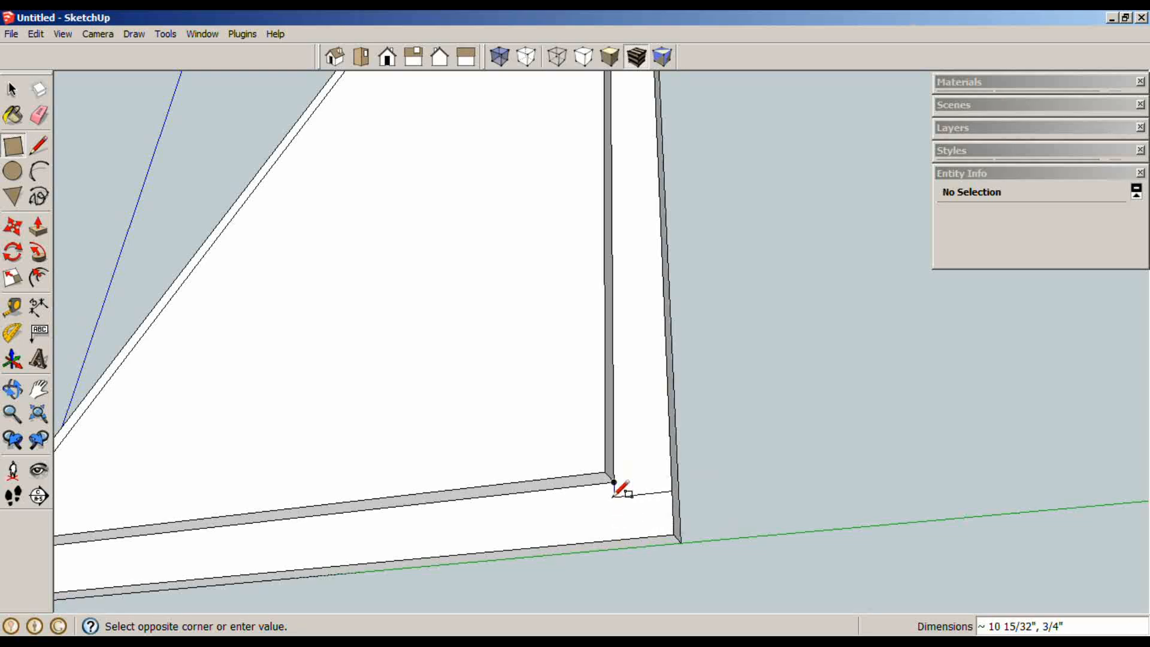
click(618, 536)
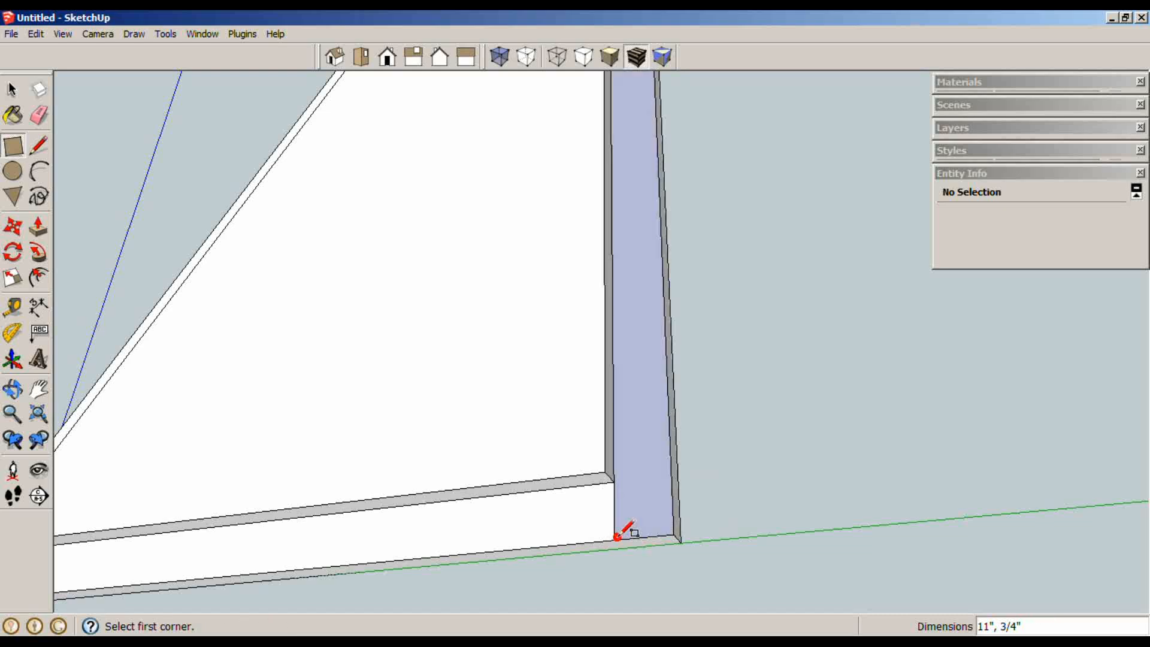
- Pull the back board's rectangle out 15 inches from the side panel
key(p)
drag(637, 529, 579, 490)
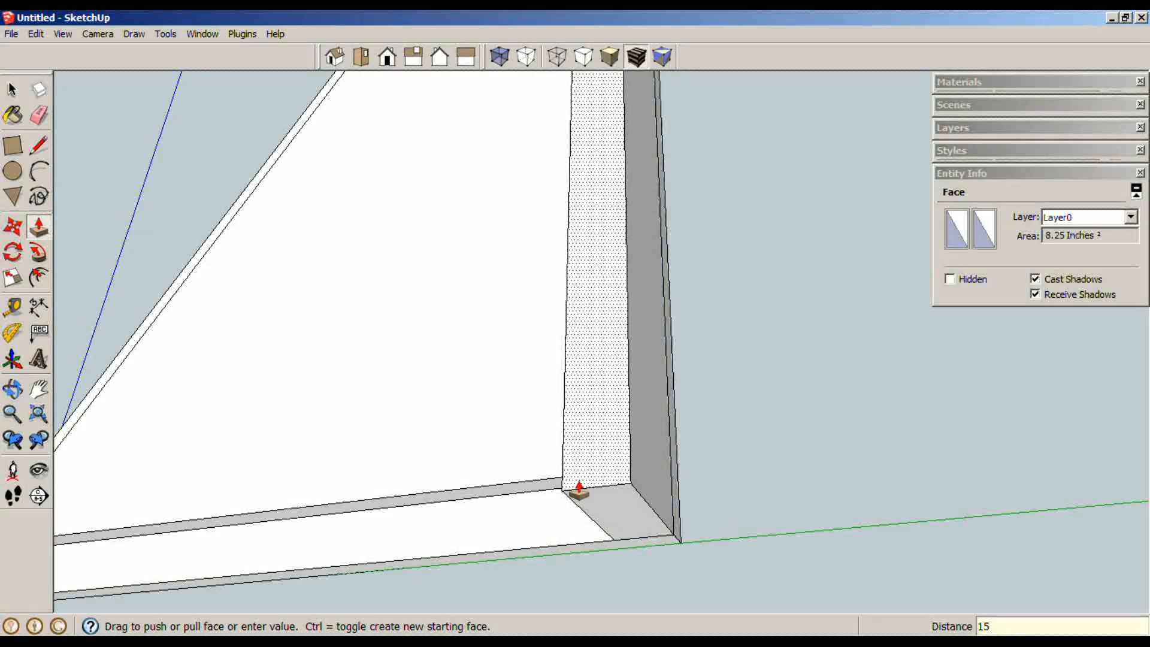
key(Return)
- Turn the whole back board into a component with the default name and settings, and clear the selection
key(space)
triple_click(612, 415)
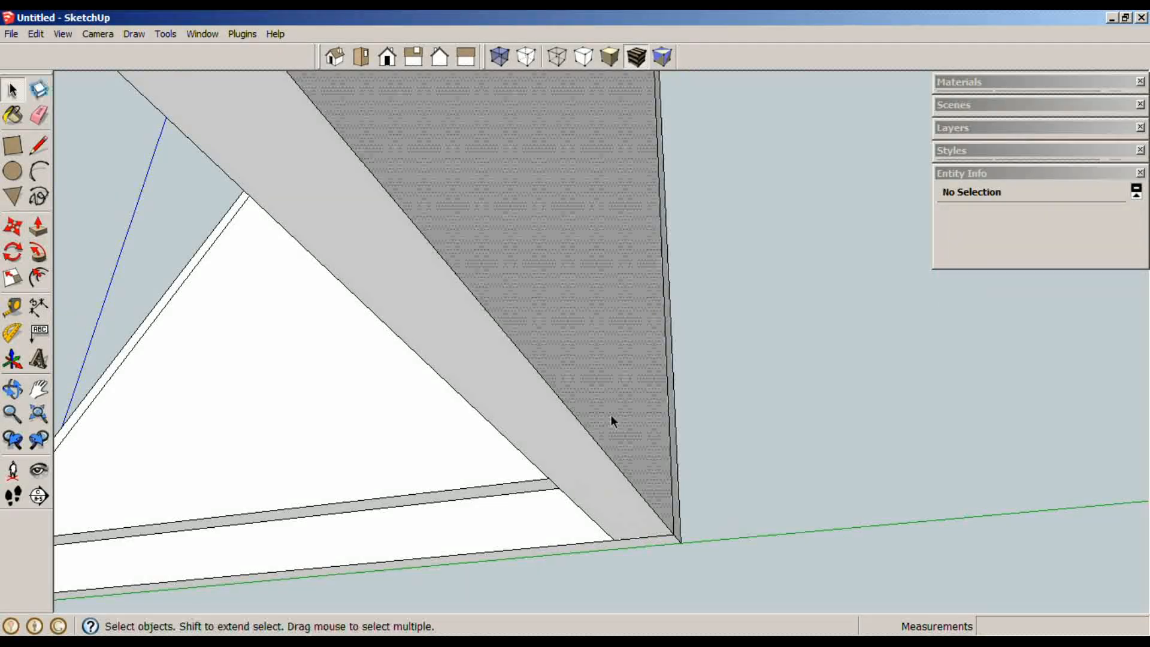
key(g)
key(Return)
scroll(616, 419, down, 6)
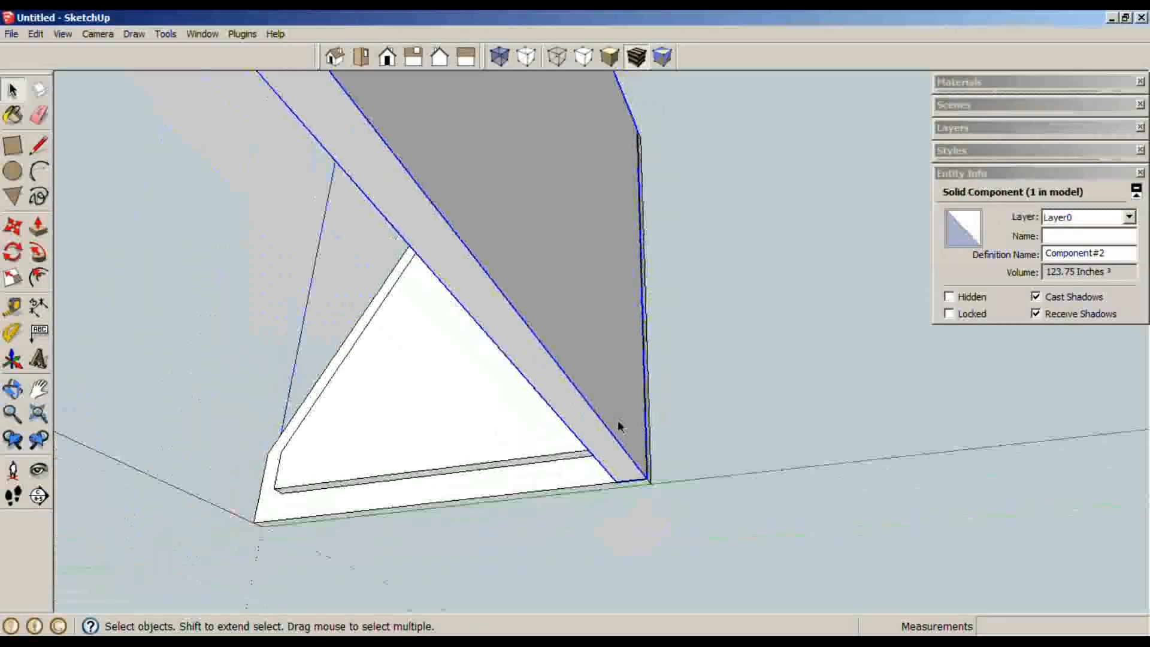
middle_drag(621, 425, 617, 343)
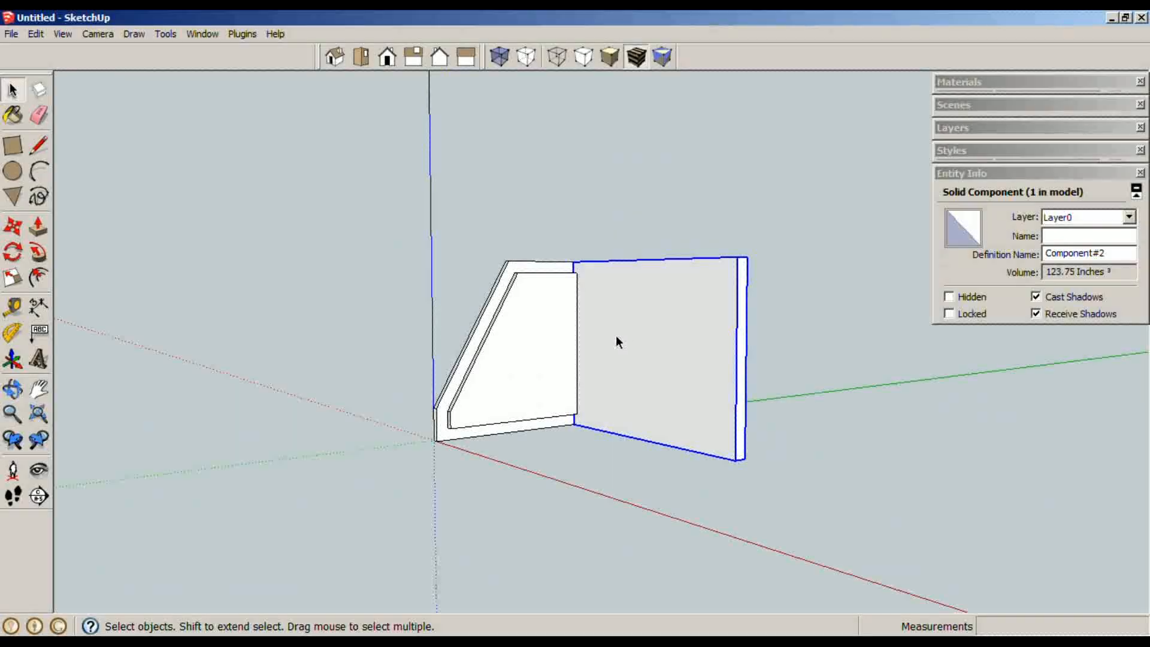
middle_drag(517, 357, 766, 308)
click(649, 264)
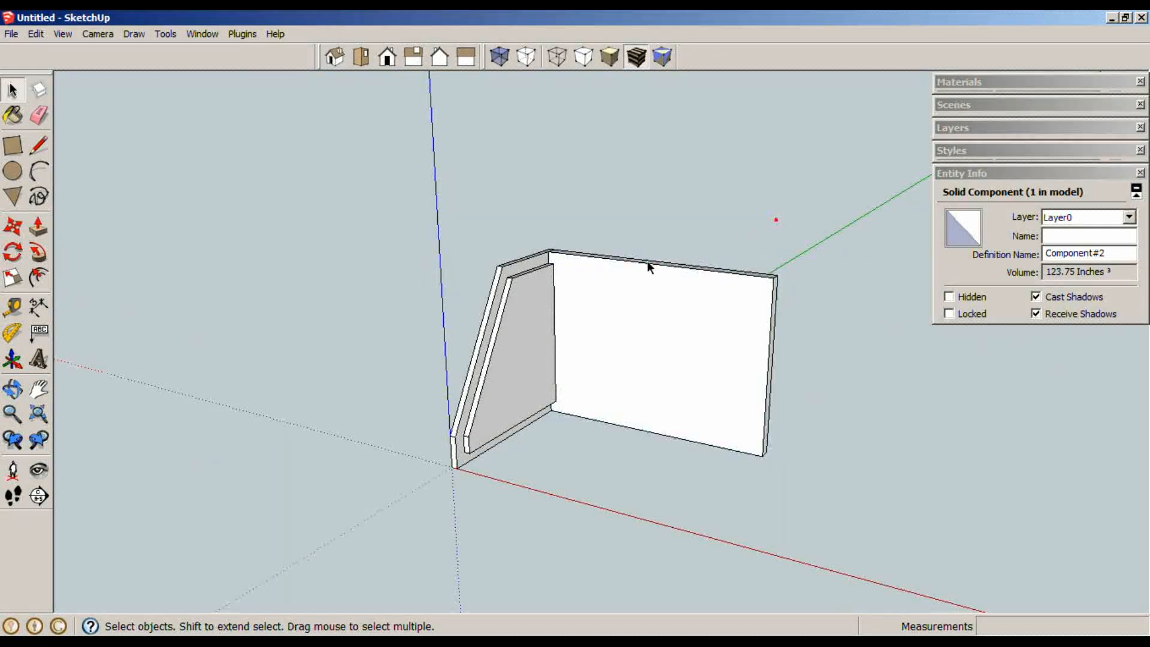
- Draw a 9 1/2 inch long rectangle for the bottom board, filling the side panel's lower border from the back board to the front inner corner
scroll(621, 264, up, 4)
scroll(621, 265, up, 1)
middle_drag(527, 321, 436, 307)
scroll(437, 306, up, 3)
key(r)
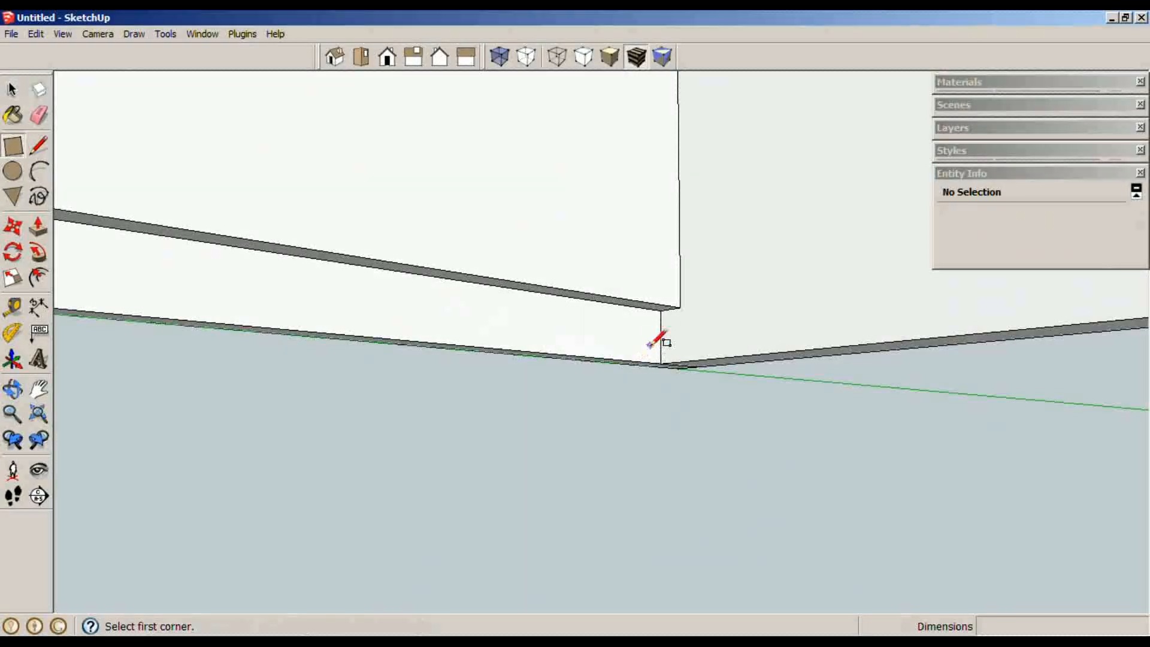
click(662, 311)
scroll(473, 338, down, 2)
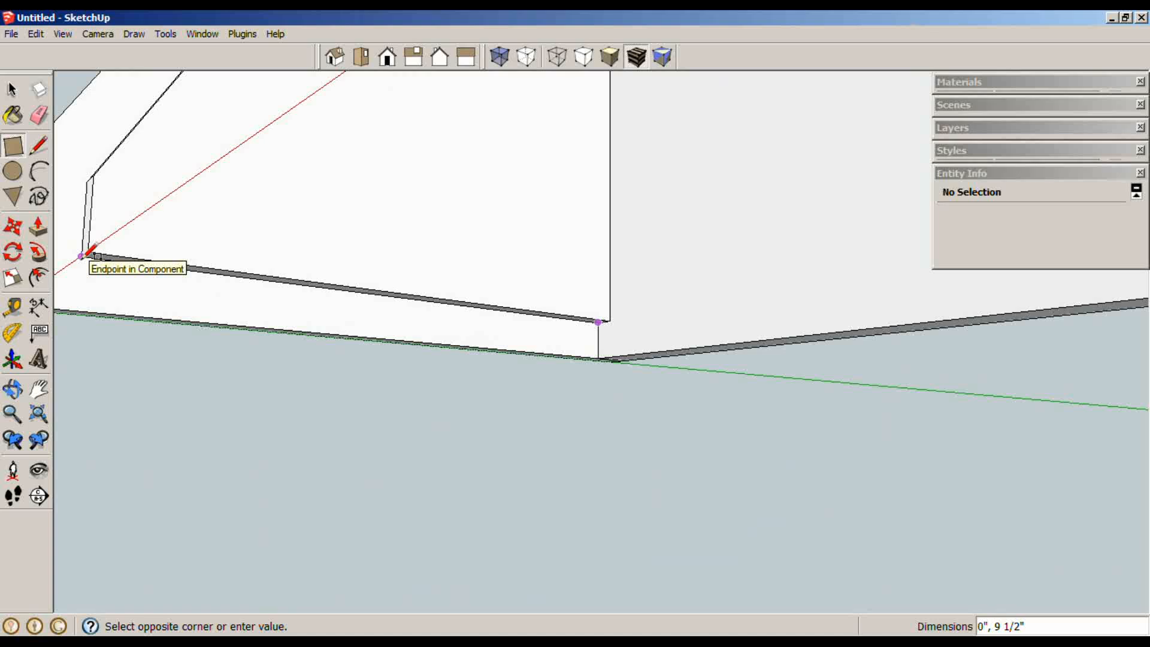
click(80, 303)
- Pull the bottom board's rectangle out 15 inches from the side panel
key(p)
click(127, 309)
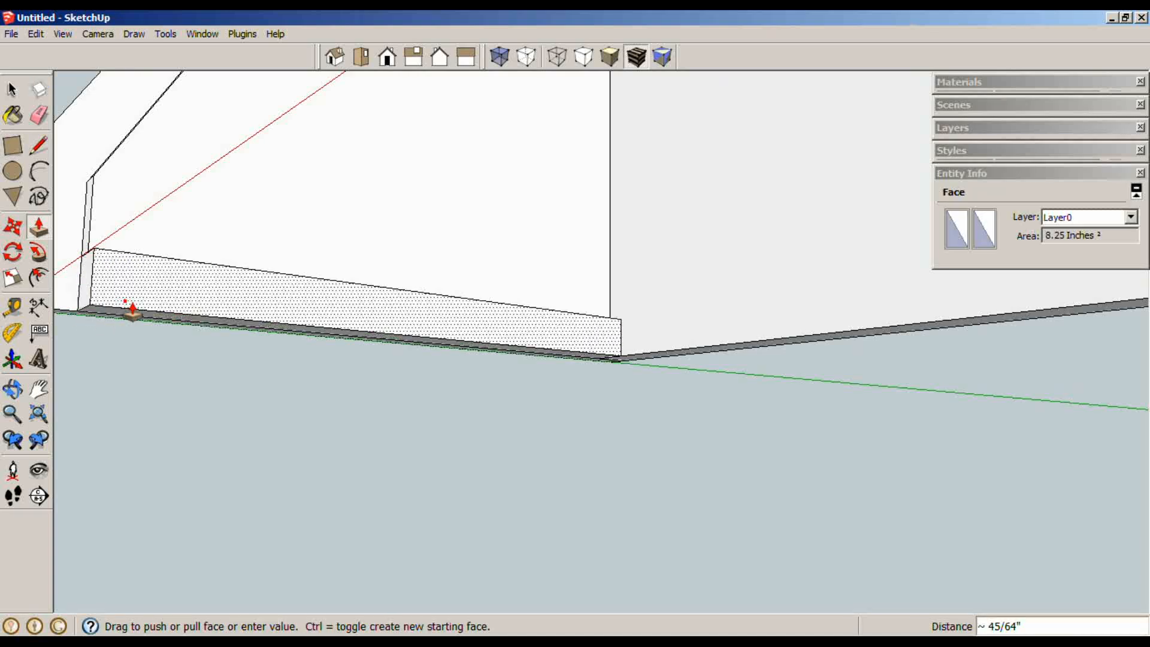
text(15")
key(Return)
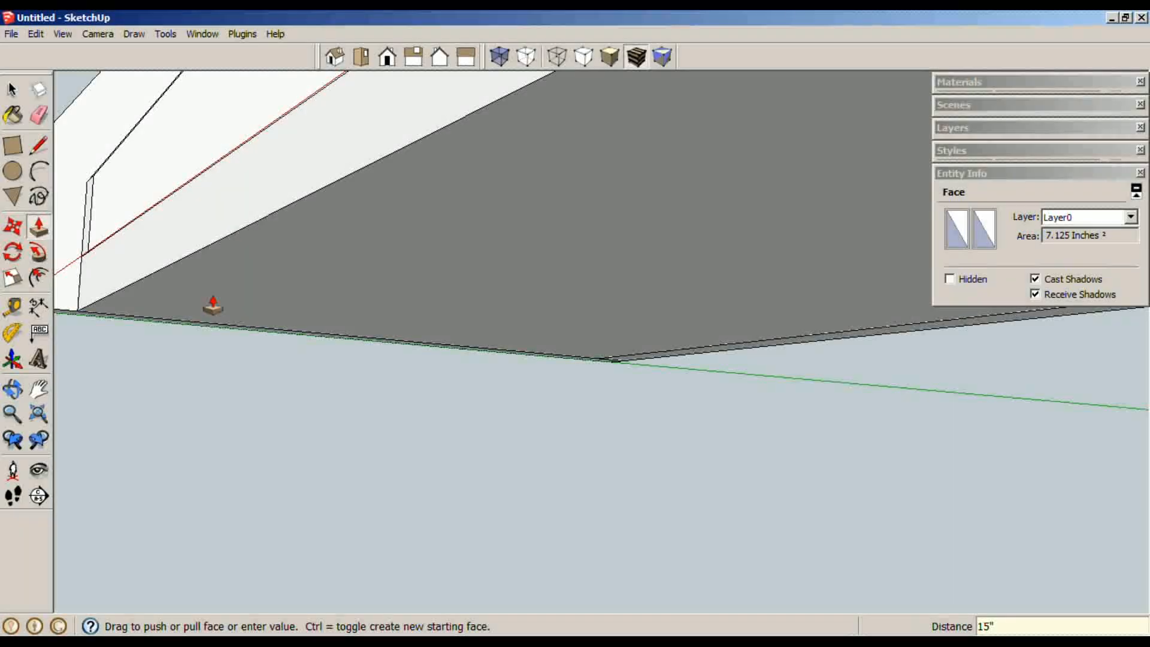
- Turn the whole bottom board into a component, keeping the default name and settings
key(space)
double_click(336, 253)
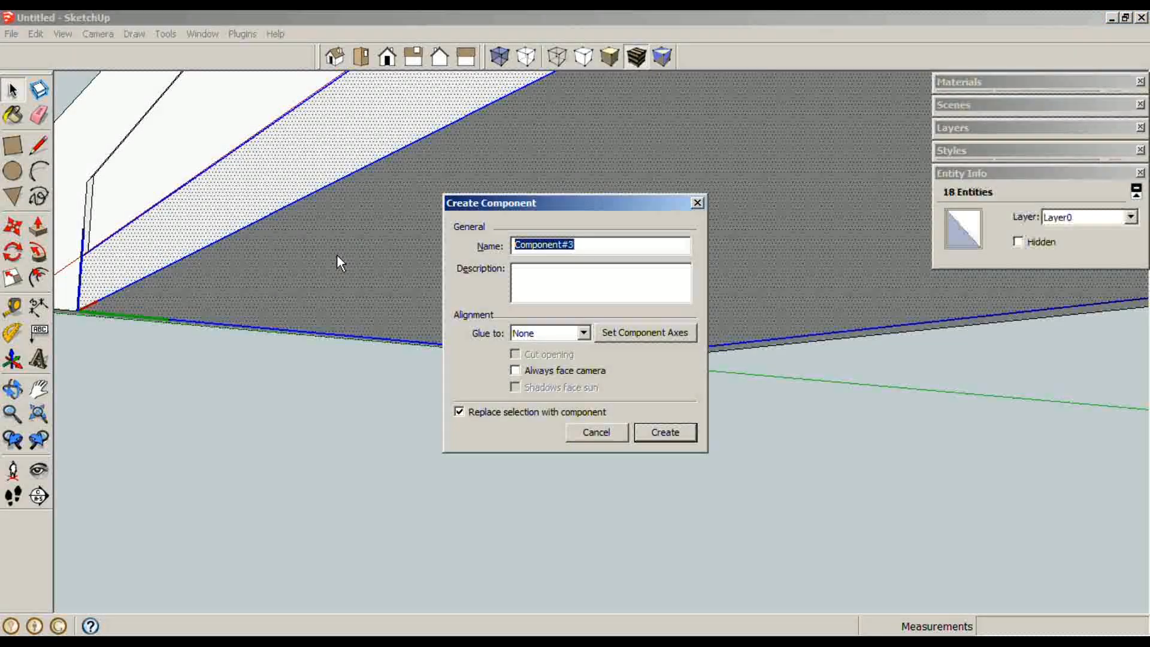
key(Return)
- Outline the front board's profile on the side panel's short front border, with an angled upper end joining the outer and inner corners
middle_drag(337, 260, 708, 479)
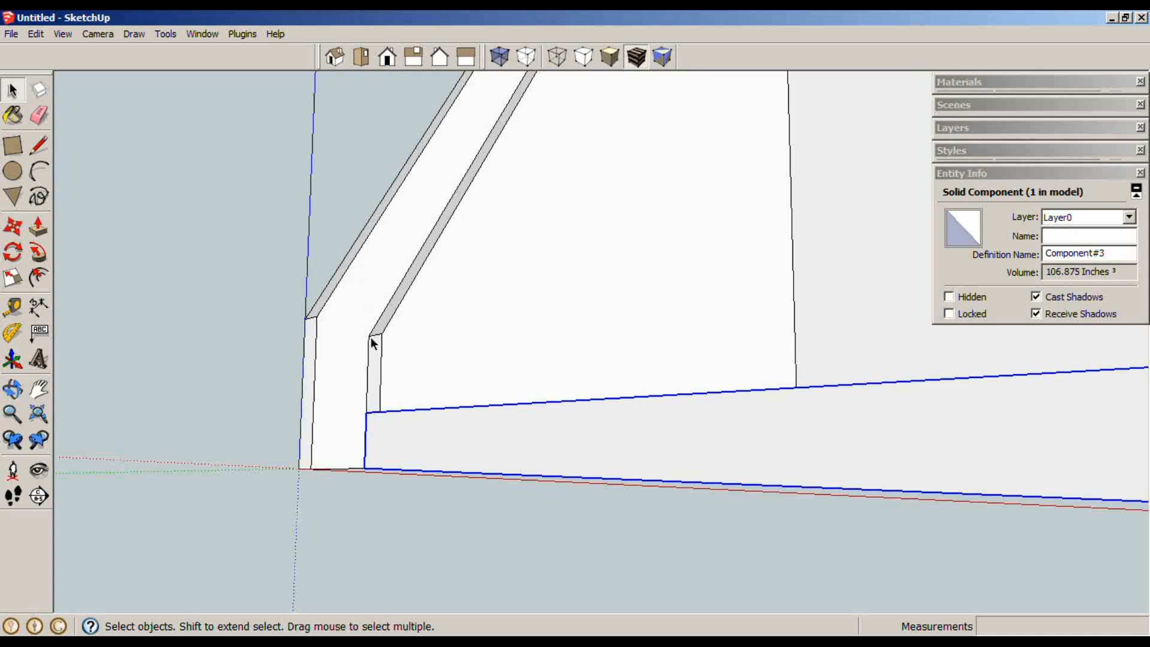
key(l)
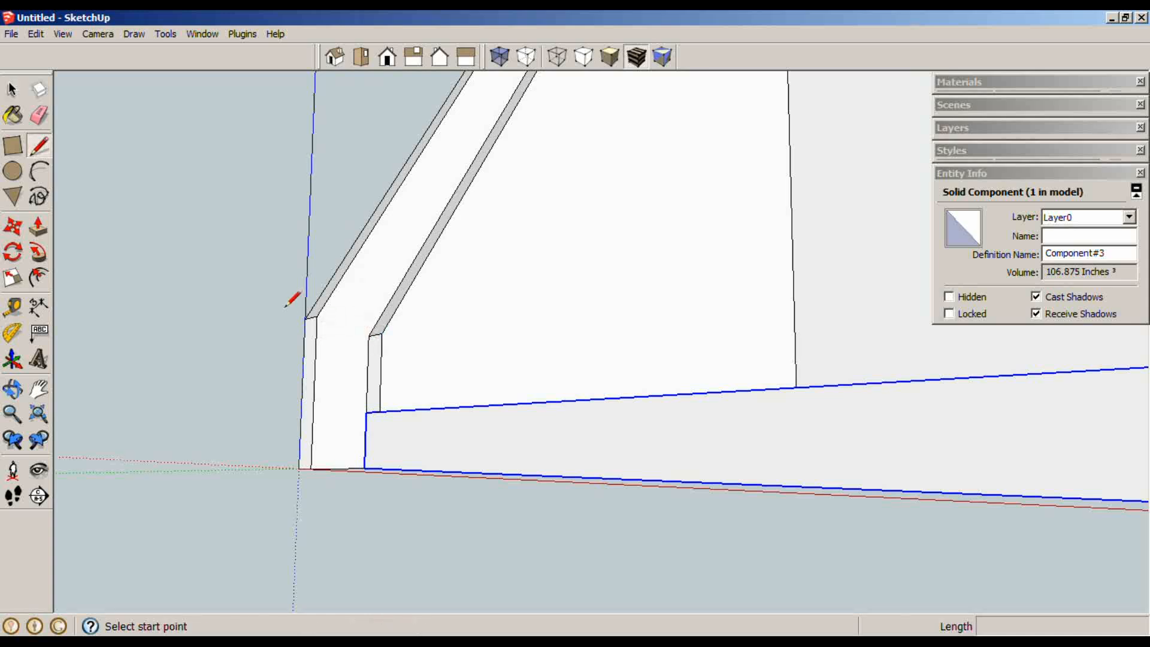
click(317, 317)
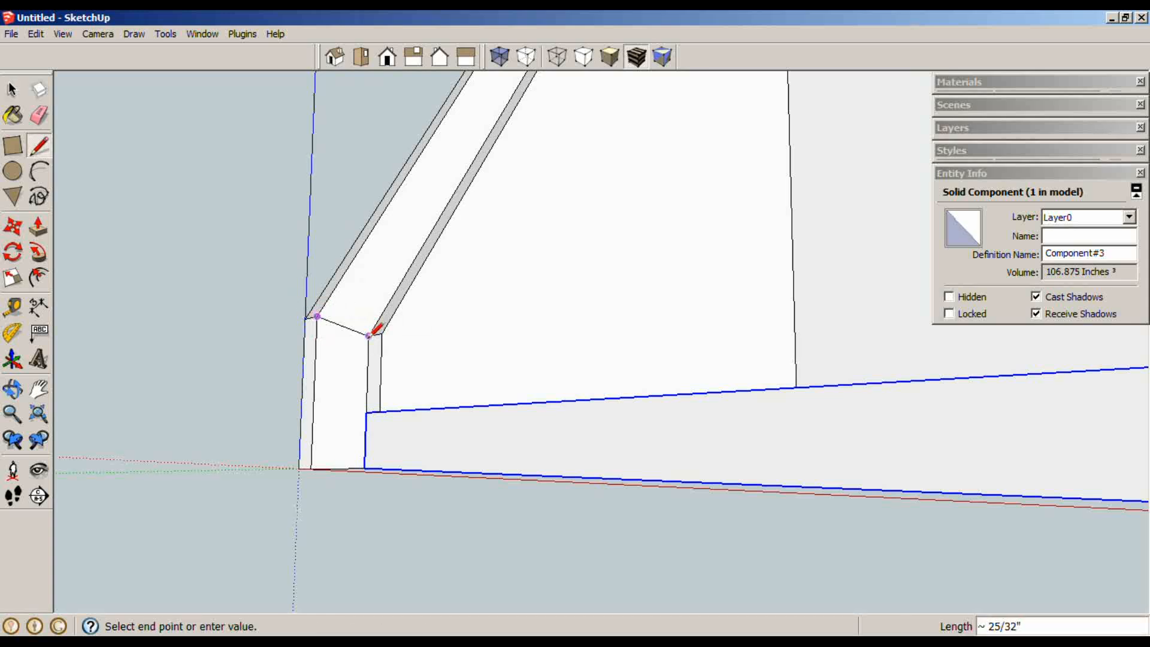
click(369, 335)
click(365, 468)
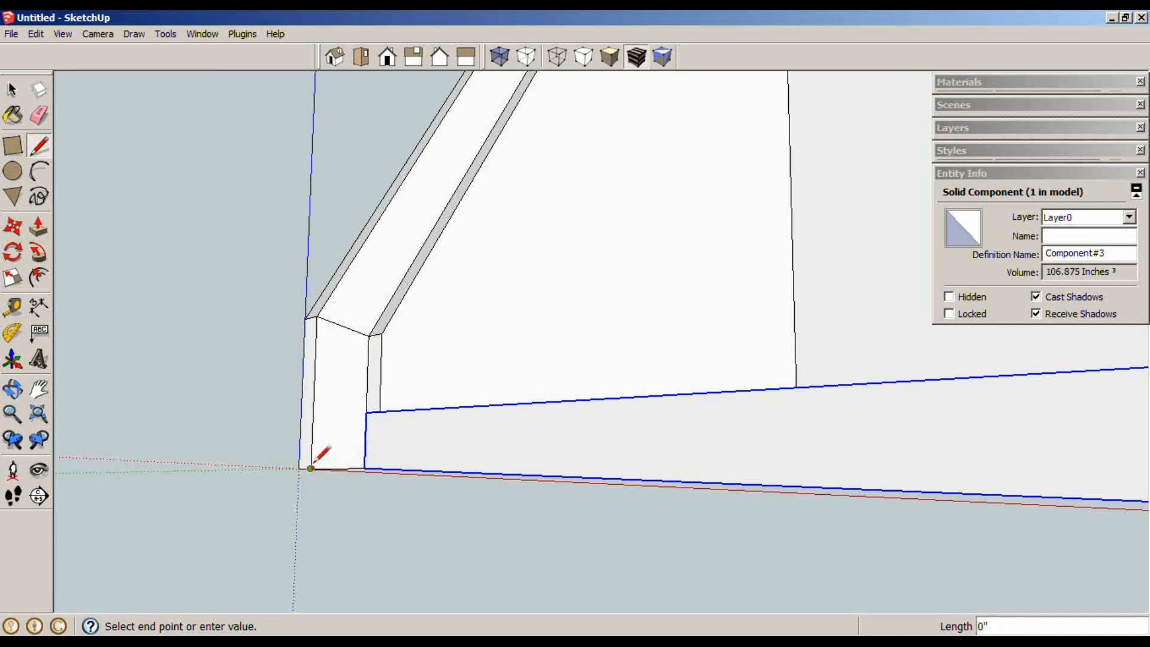
click(317, 317)
- Pull the front board's profile out from the side panel along the bottom board
key(p)
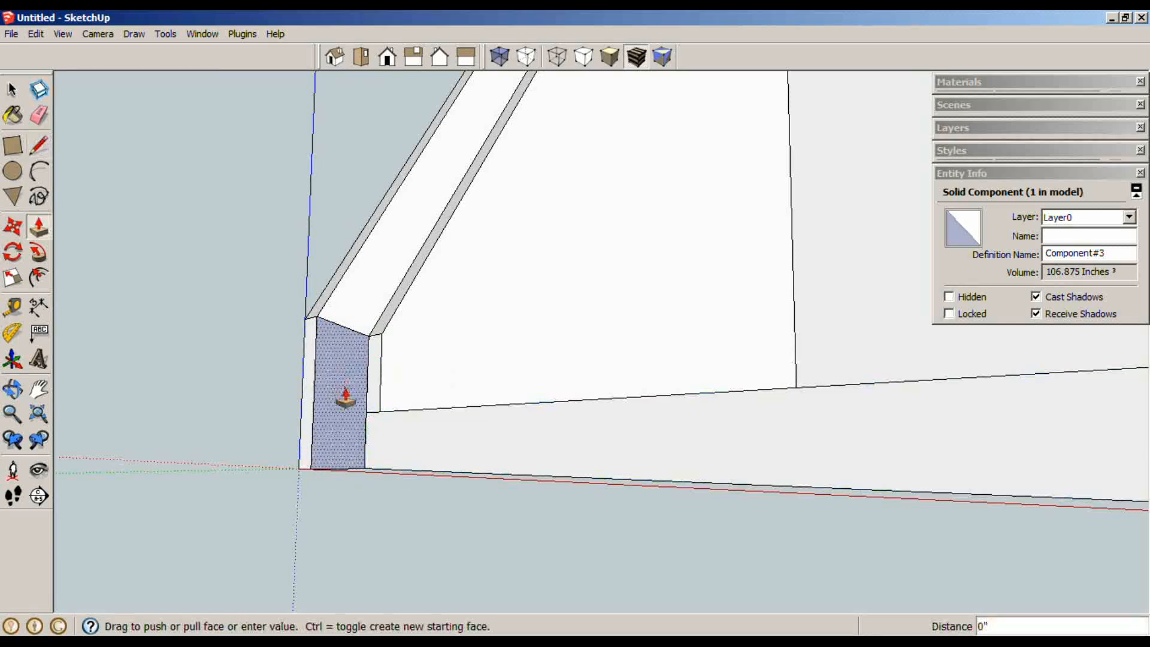
click(346, 397)
key(Return)
- Turn the whole front board into a component with the default name and settings, and clear the selection
key(space)
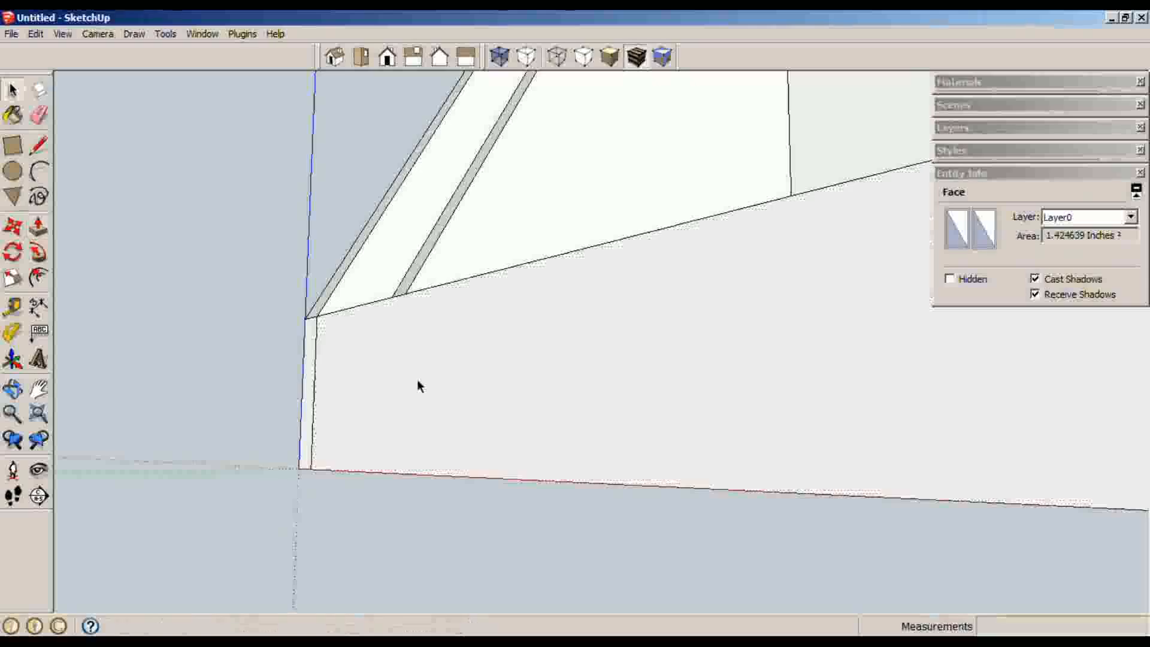
double_click(416, 378)
key(g)
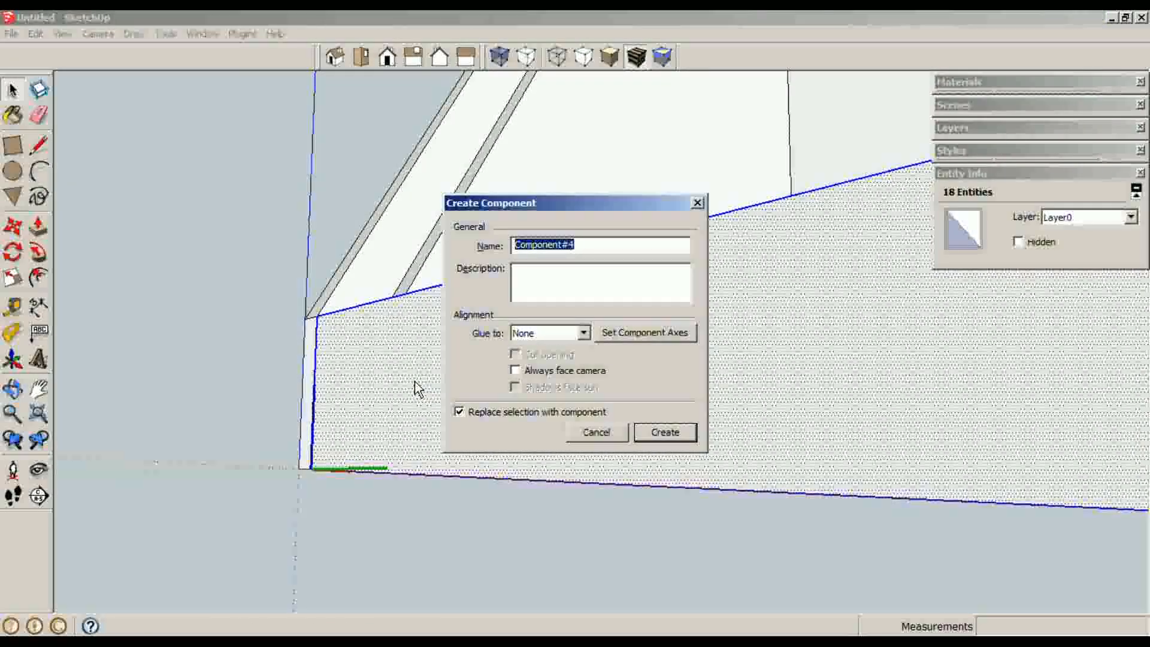
key(Return)
scroll(416, 379, down, 3)
scroll(386, 373, down, 2)
middle_drag(477, 358, 242, 427)
click(255, 385)
- Draw the top board's first profile edges down the back board and along the raised panel's upper edge to its front corner
middle_drag(366, 432, 396, 383)
scroll(419, 428, up, 3)
scroll(530, 239, up, 2)
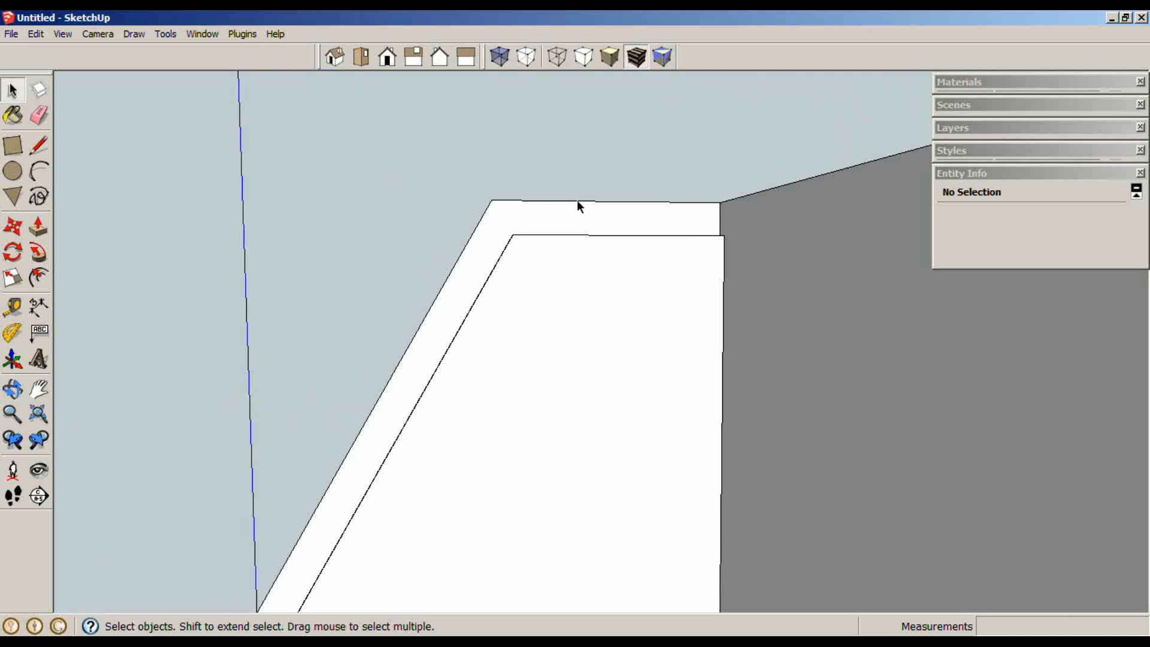
middle_drag(578, 200, 692, 227)
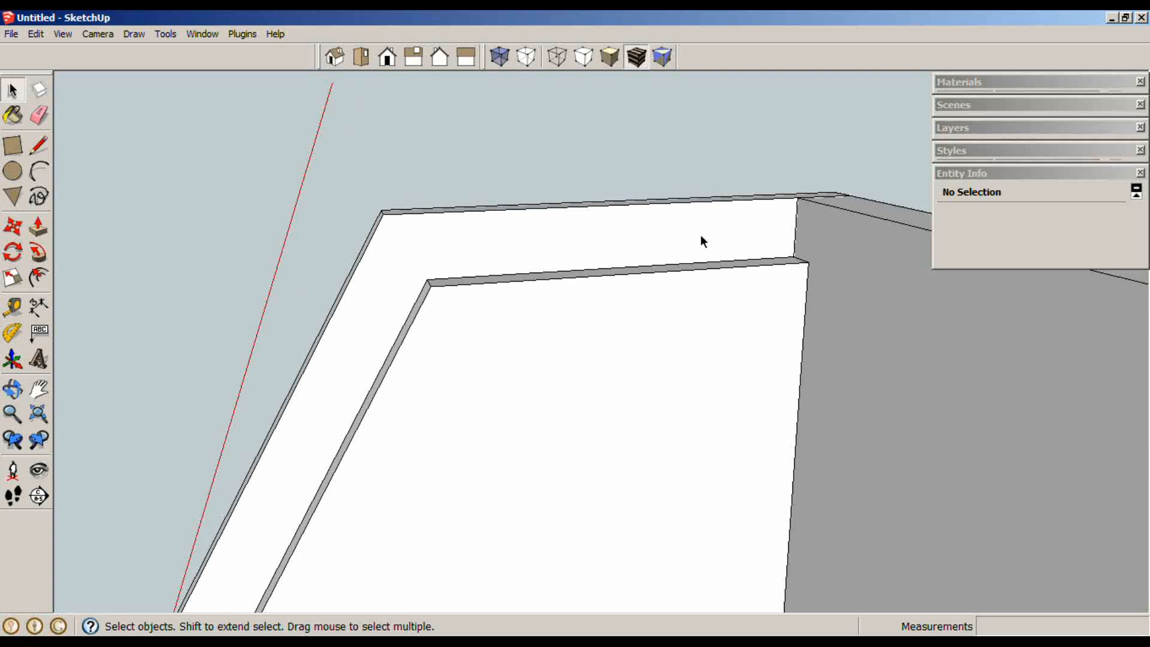
key(l)
click(797, 197)
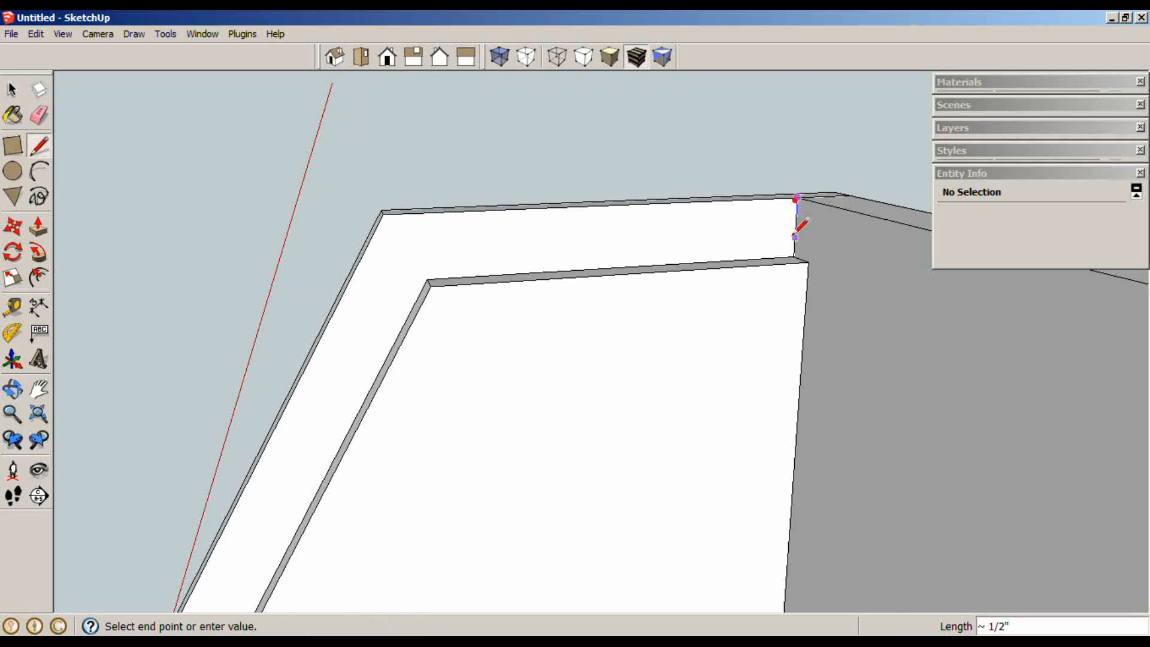
click(794, 256)
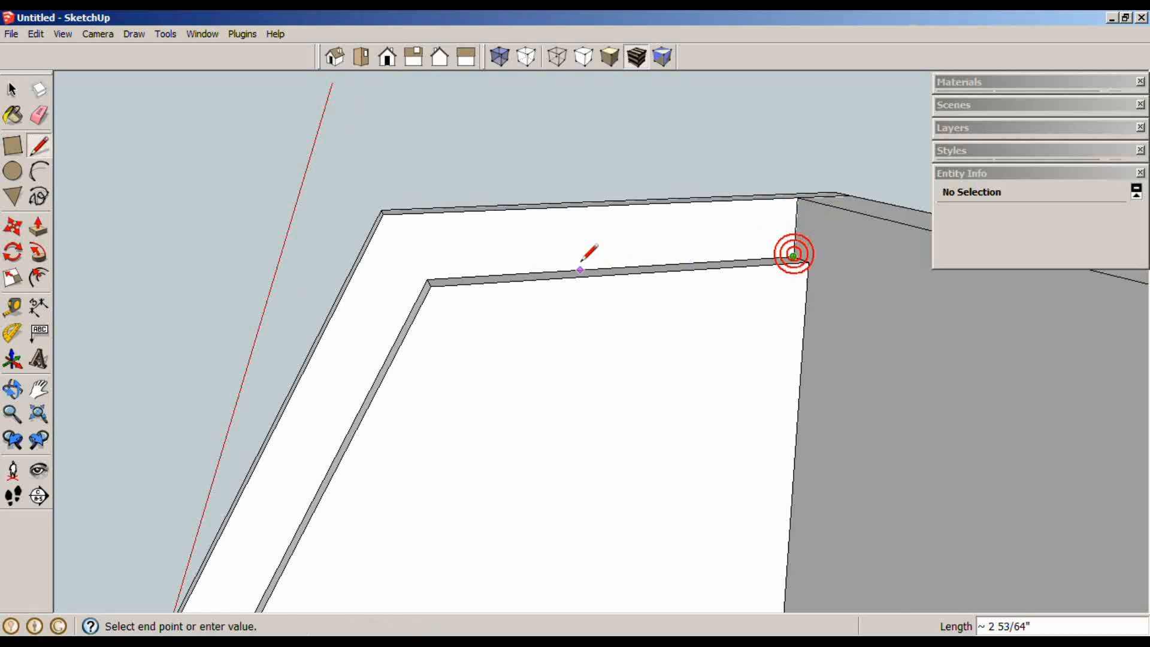
click(427, 277)
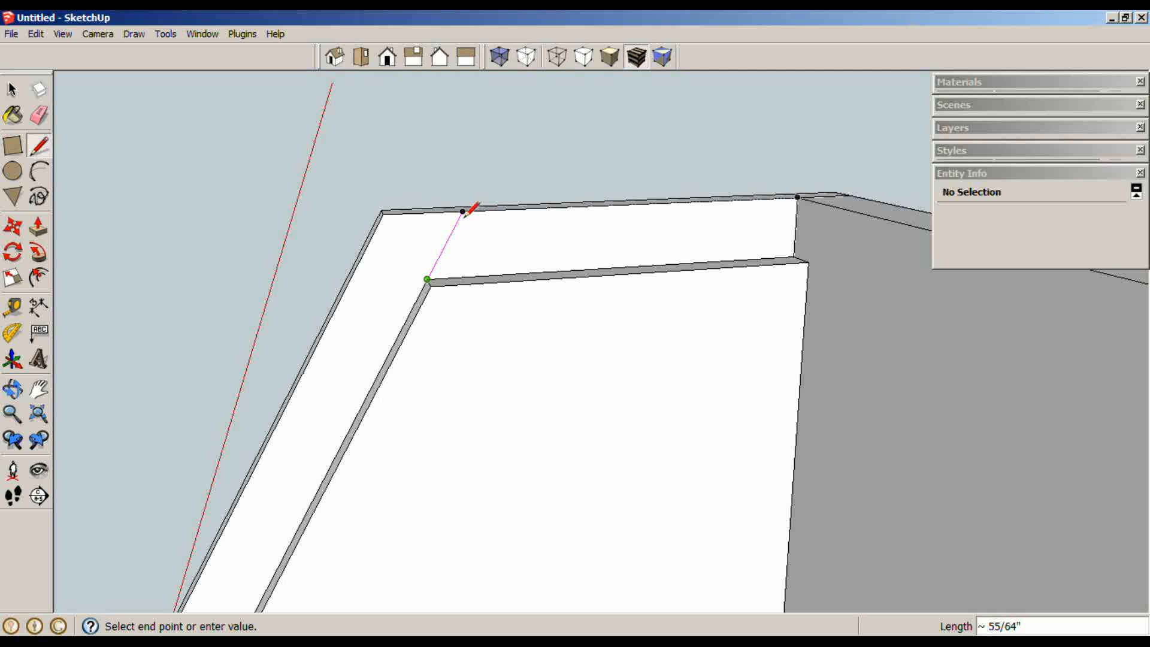
- Clear stray edges at the front corner and close the top board's profile with a slanted front edge and a line along the panel's upper edge
key(space)
drag(398, 188, 512, 308)
key(Delete)
key(l)
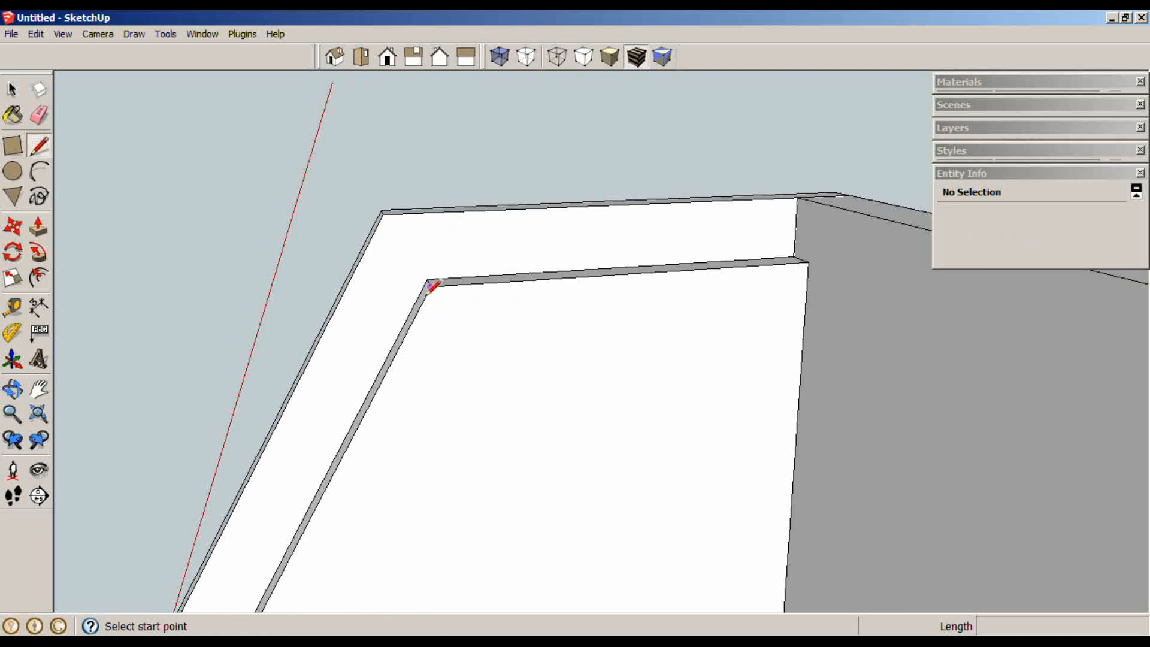
click(429, 281)
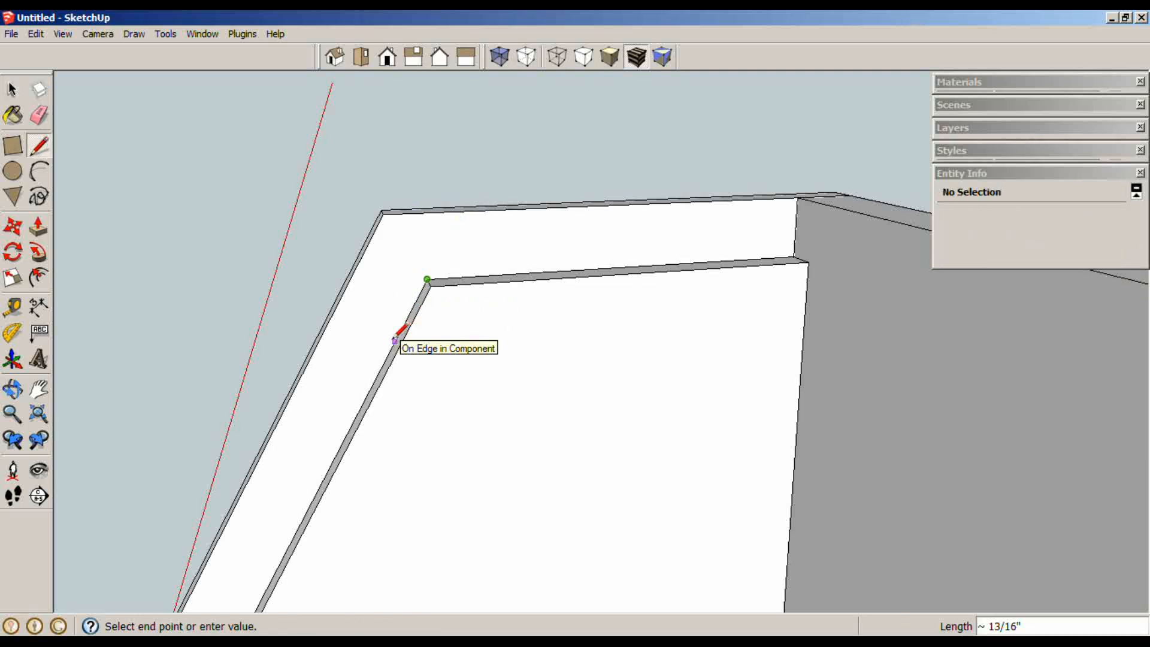
click(462, 212)
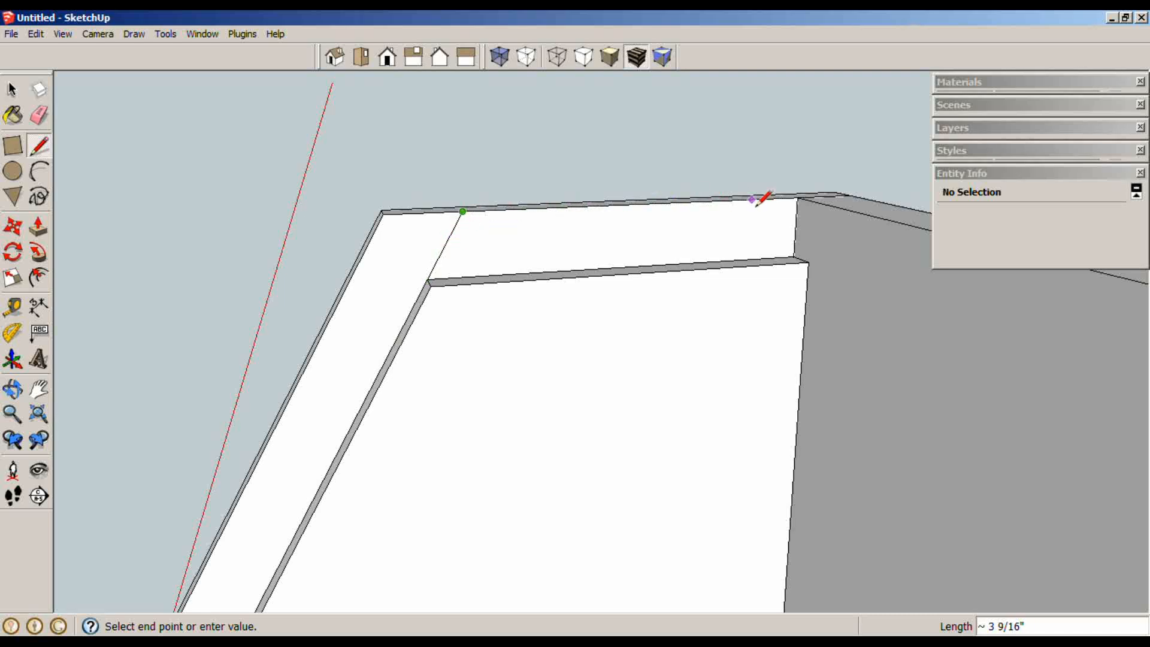
click(796, 198)
- Pull the top board's profile out 15 inches from the side panel
key(p)
click(636, 263)
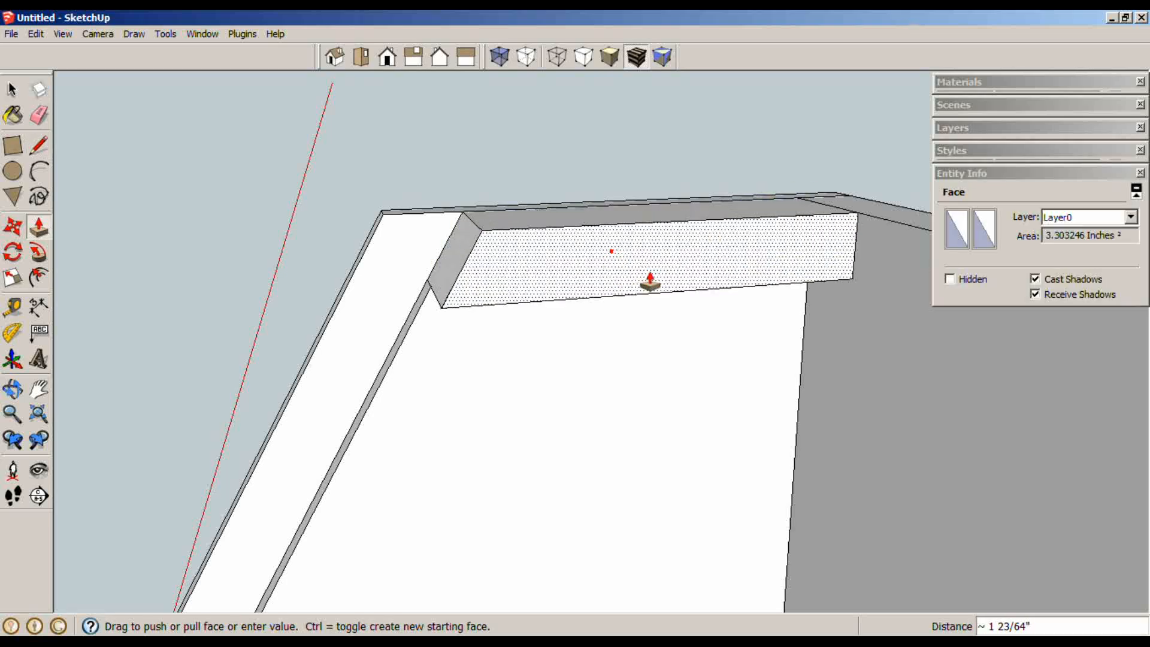
text(15)
key(Return)
- Turn the whole top board into a component with the default name and settings, and clear the selection
key(space)
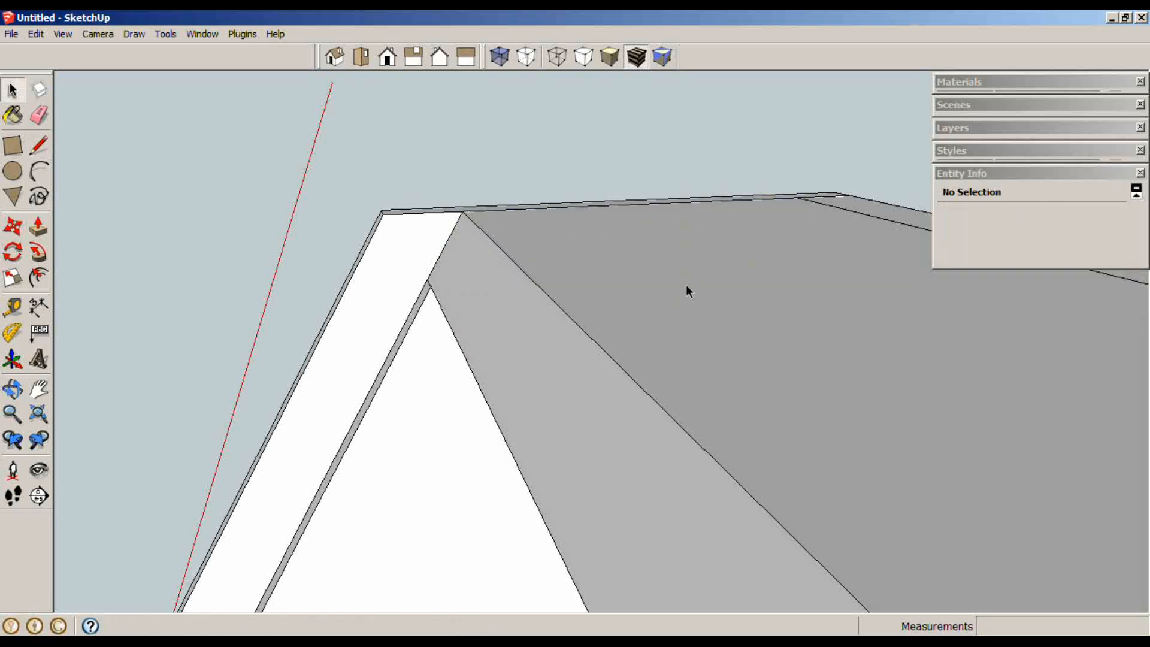
triple_click(684, 285)
key(g)
key(Return)
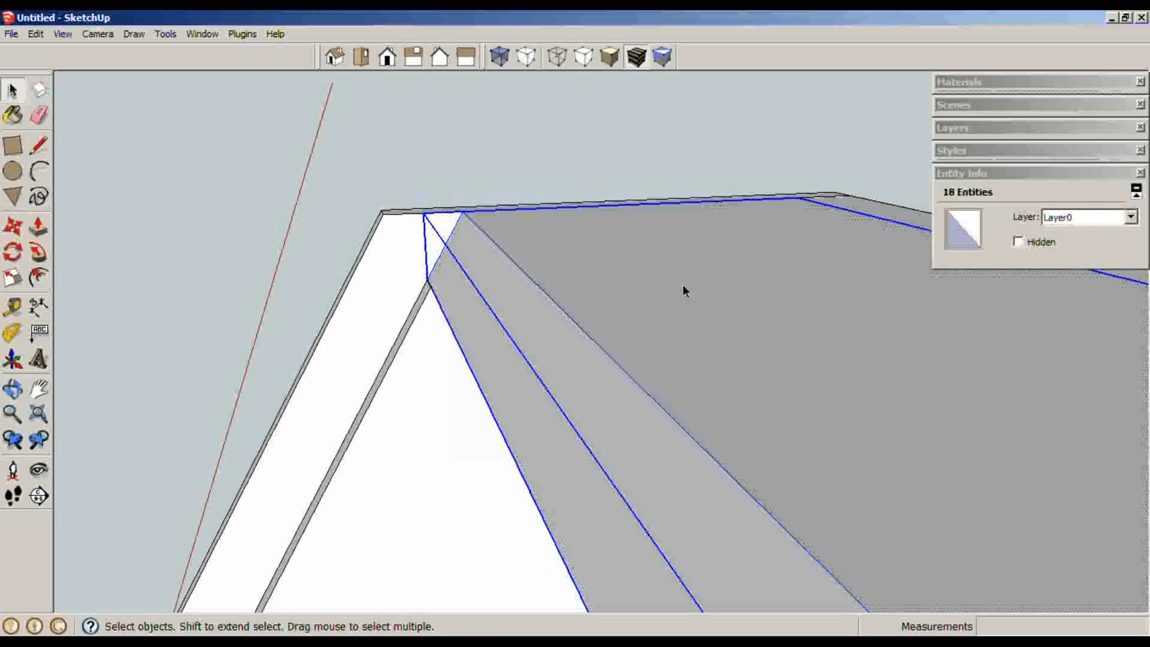
middle_drag(683, 285, 407, 217)
click(455, 257)
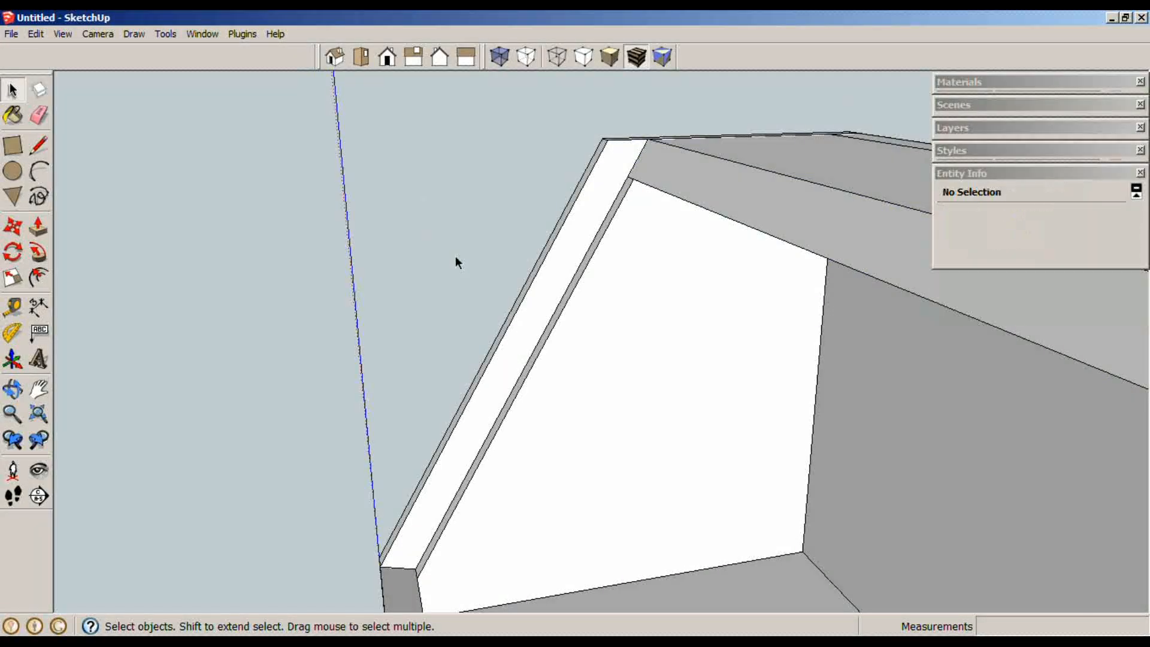
- Outline the slanted front piece's profile on the side panel's sloping border, between the top board and the front board
key(l)
click(647, 139)
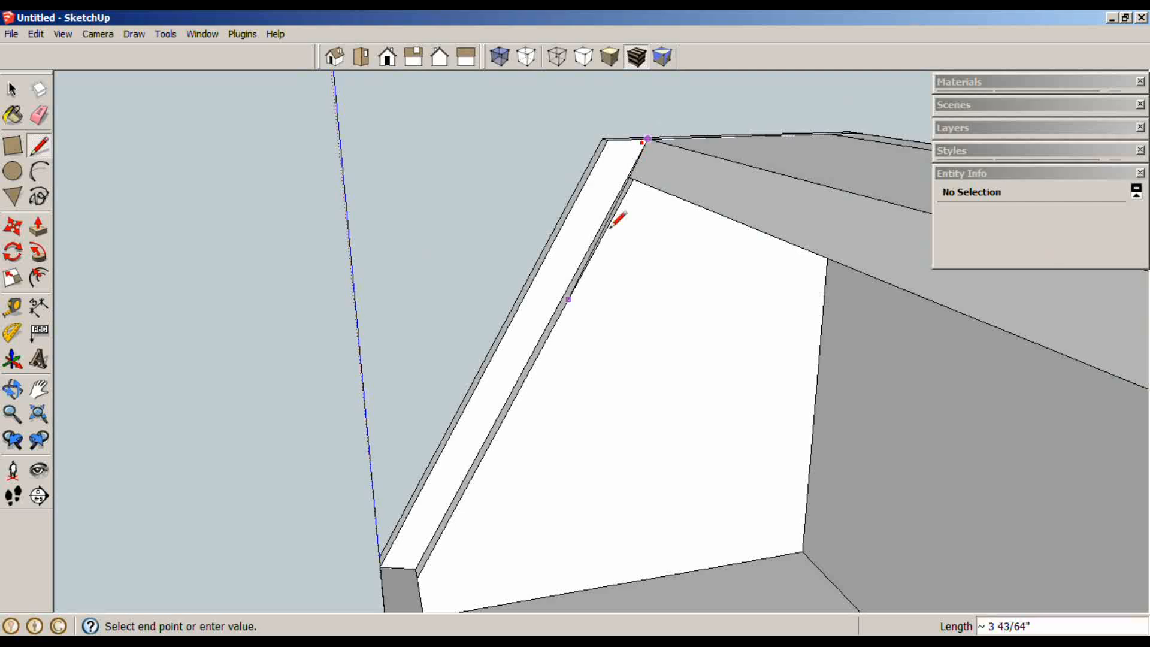
click(415, 567)
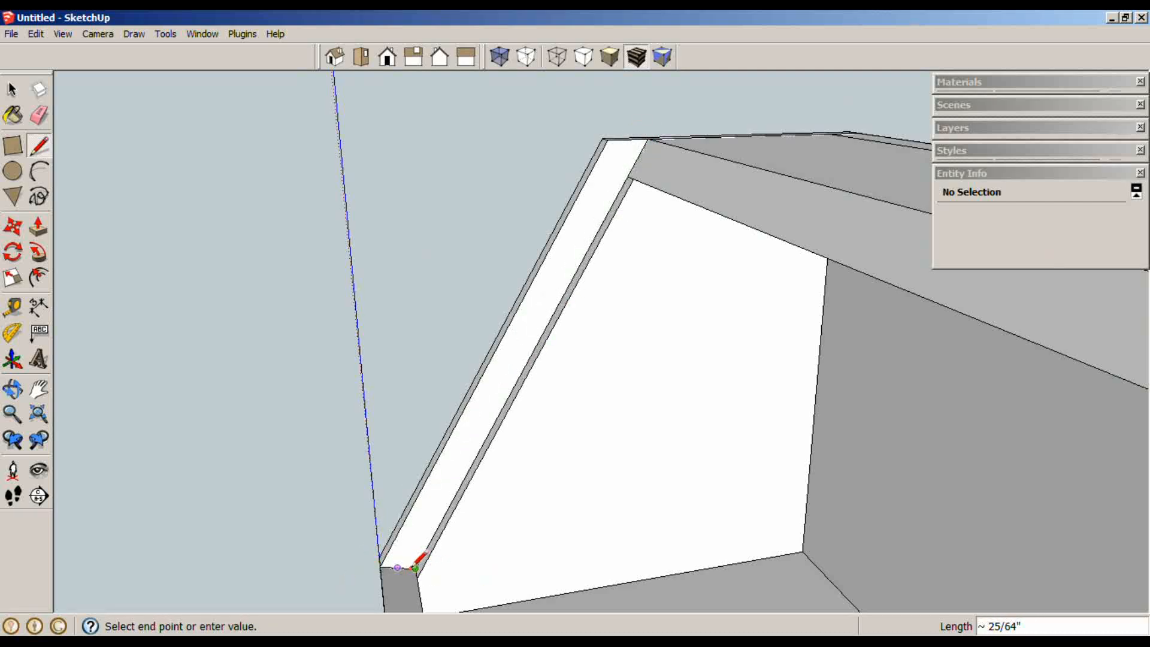
click(608, 143)
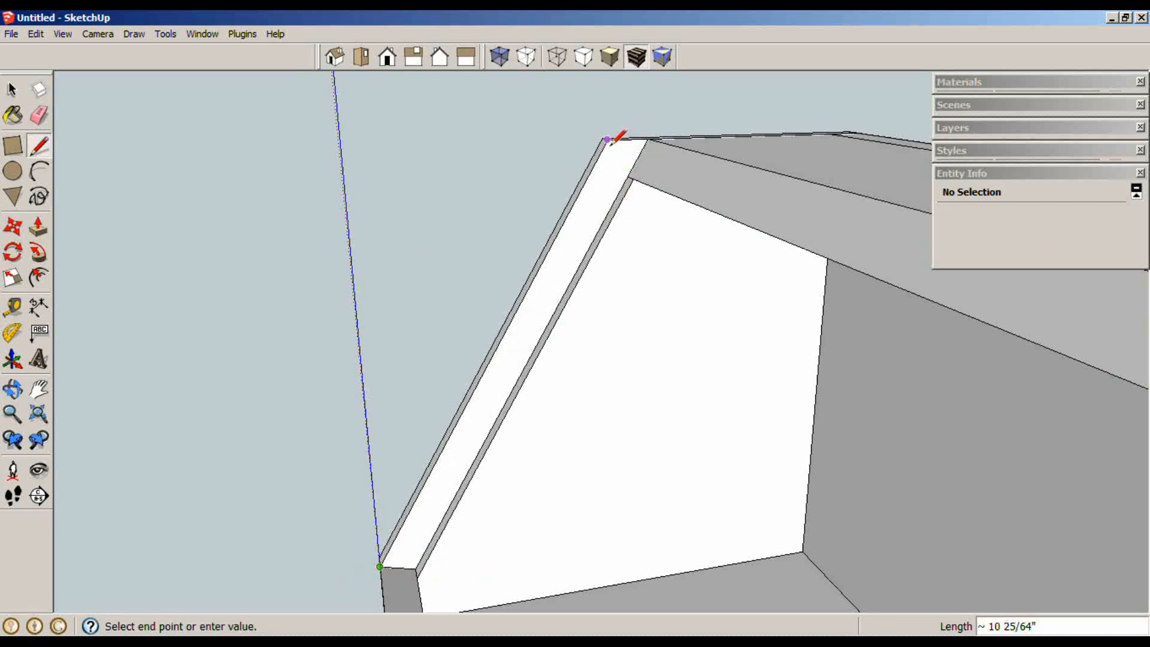
click(650, 138)
- Pull the slanted front piece's profile out 15 inches from the side panel
key(p)
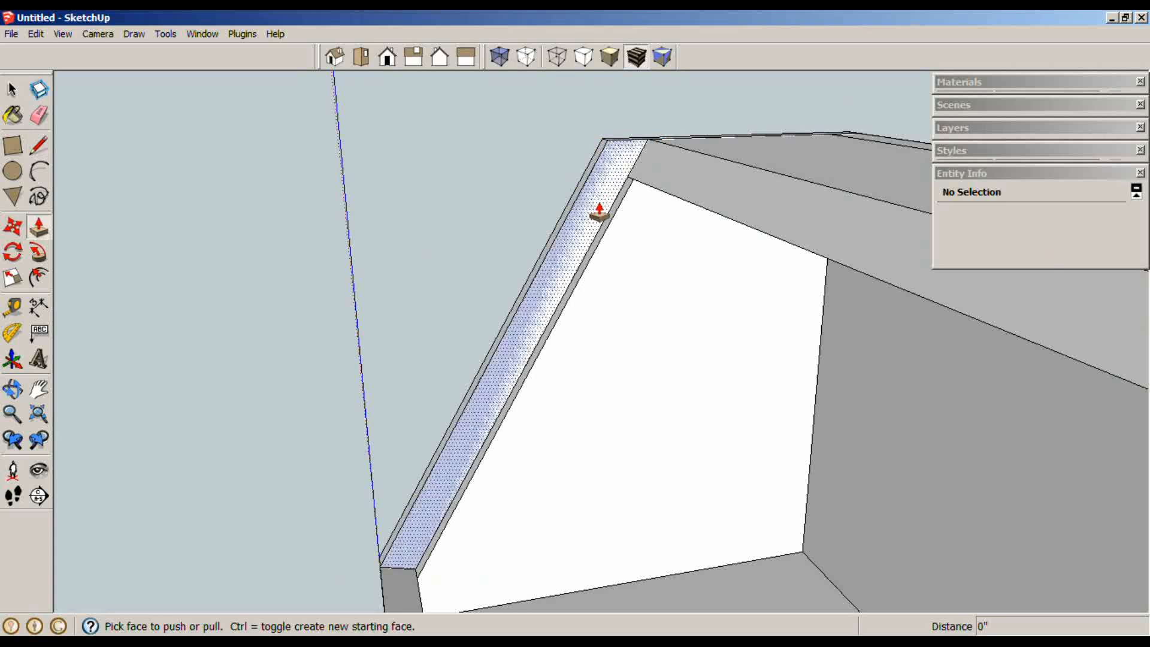
click(599, 211)
text(15)
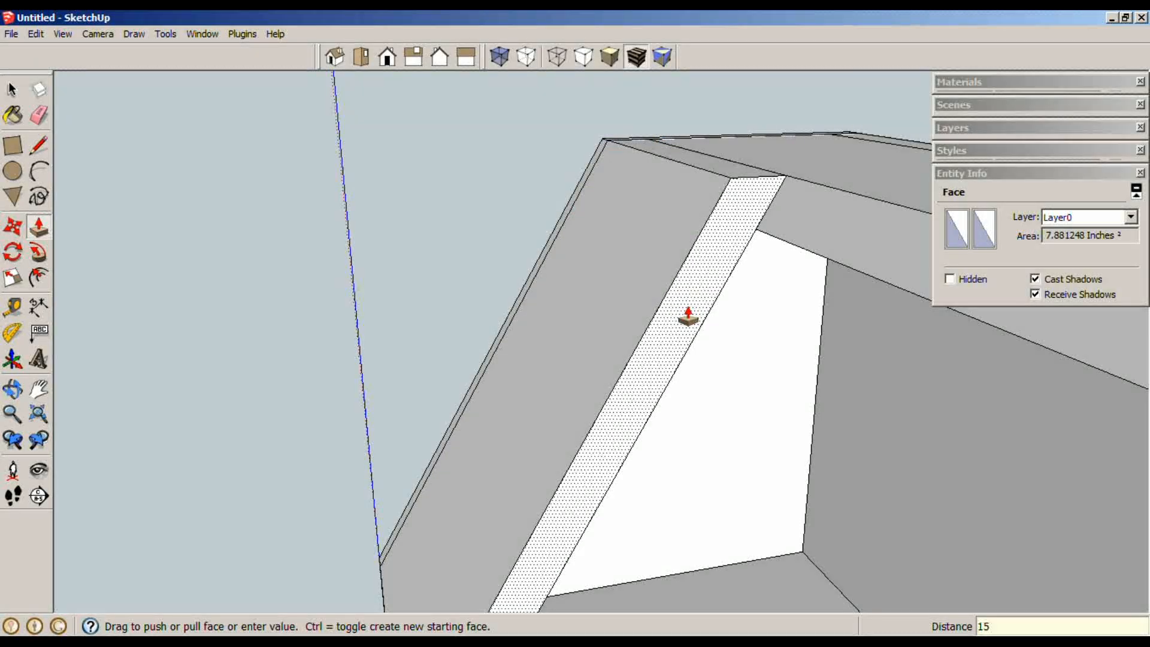
key(Return)
- Turn the whole slanted front board into a component with the default name and settings, and clear the selection
key(space)
triple_click(685, 304)
key(g)
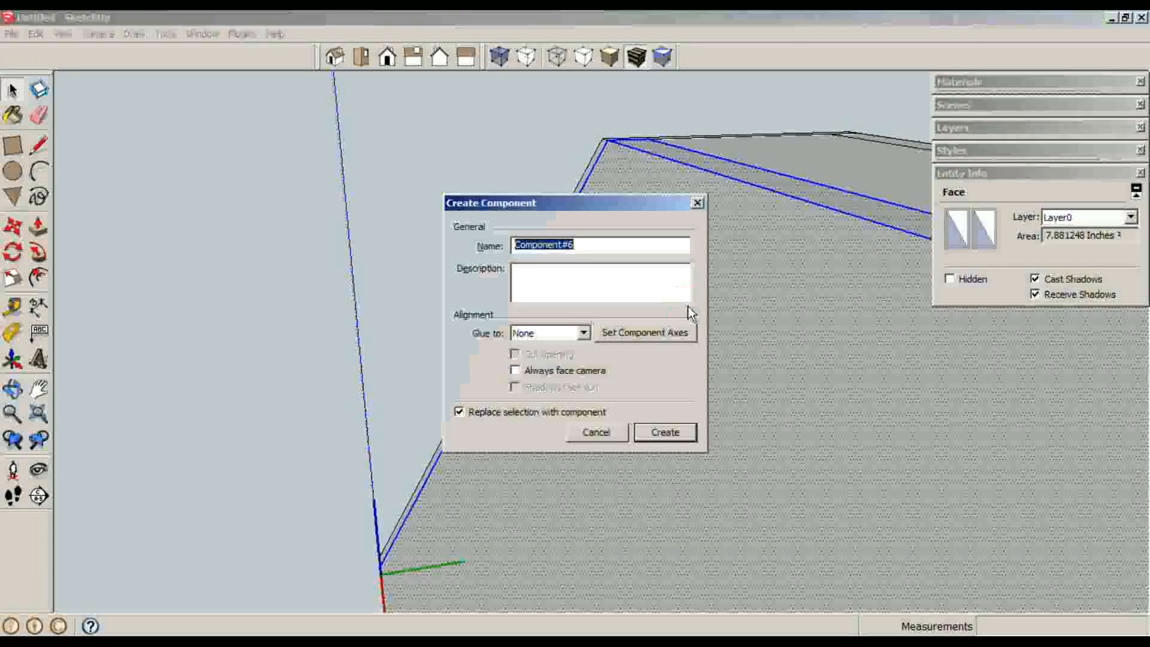
key(Return)
middle_drag(688, 307, 683, 435)
click(1073, 464)
- Copy the side panel component 15 inches over to the open end of the breadbox
middle_drag(834, 475, 911, 477)
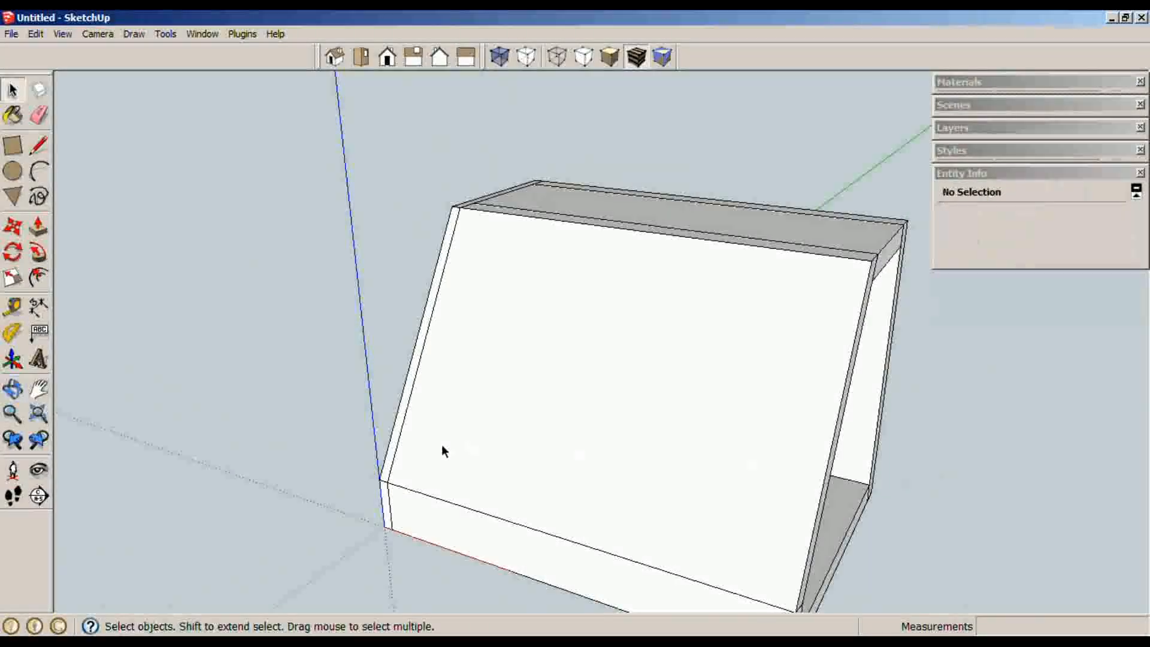
click(398, 414)
key(m)
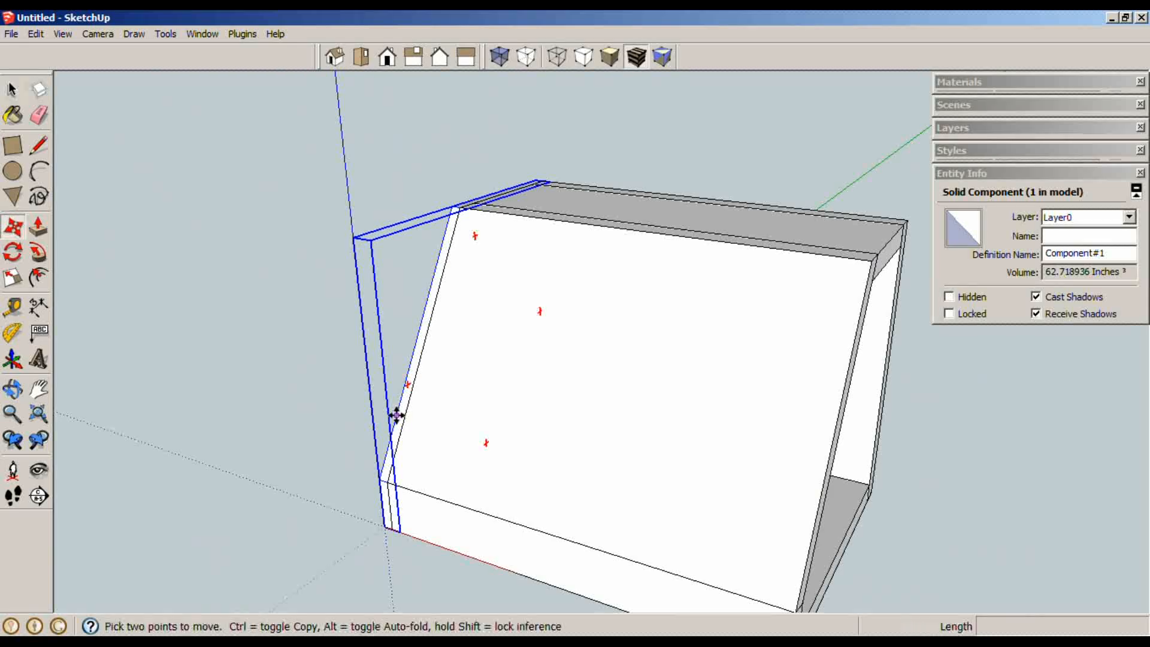
click(392, 478)
middle_drag(580, 550, 634, 510)
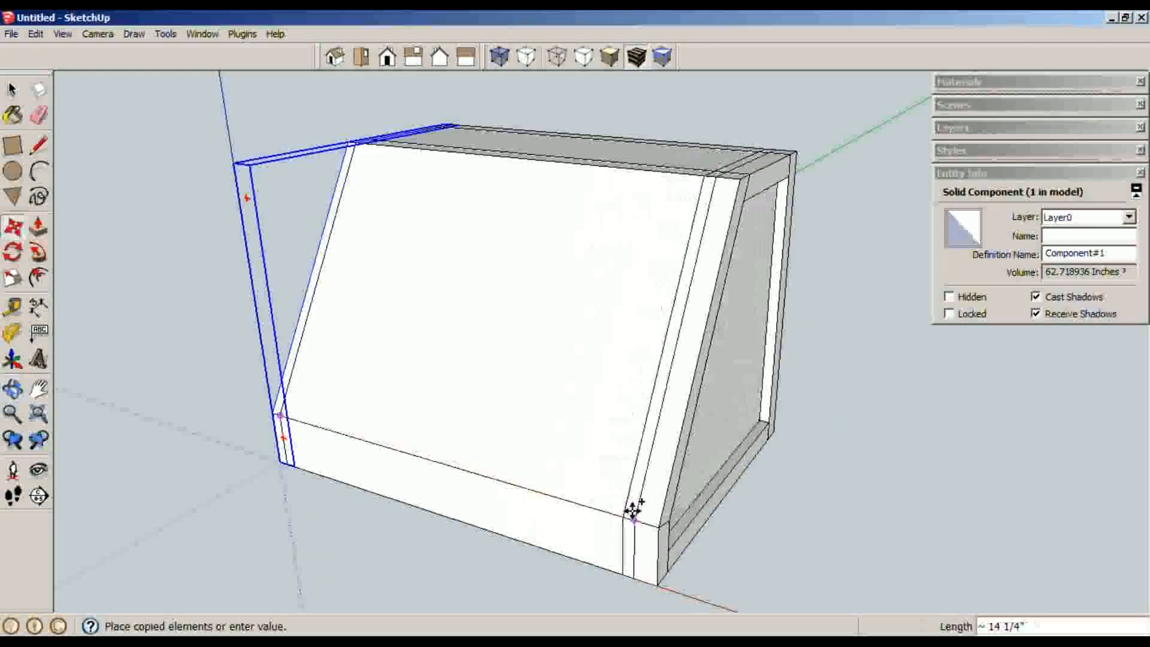
click(650, 524)
- Mirror the copied side panel along its red axis and clear the selection
right_click(711, 482)
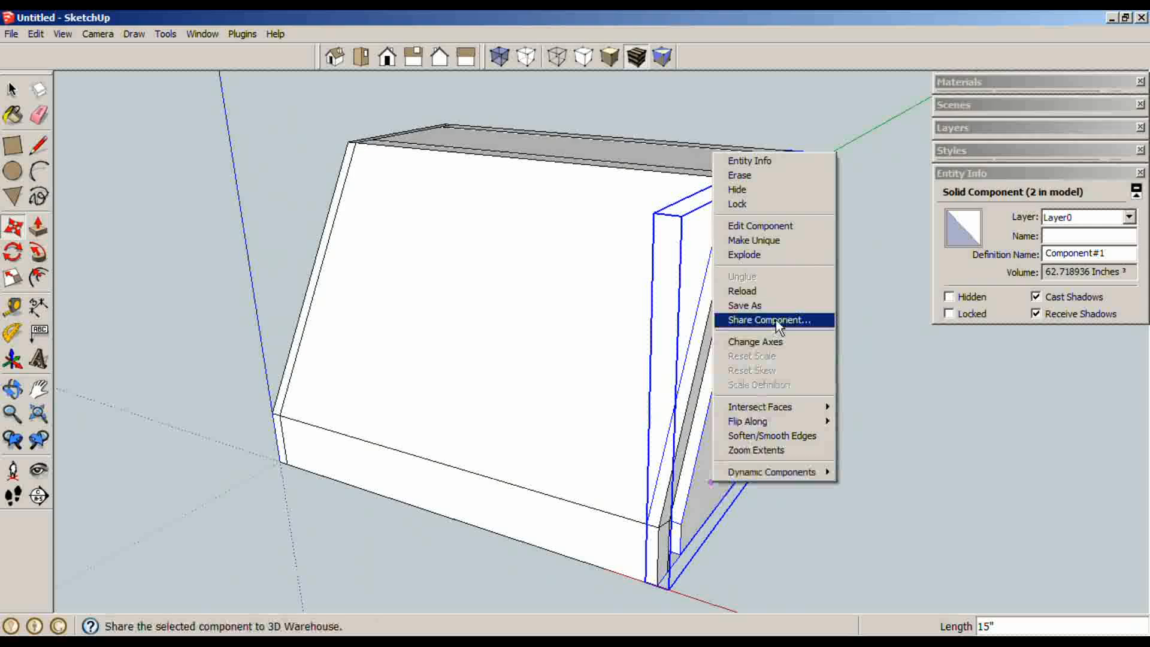
mouse_move(815, 420)
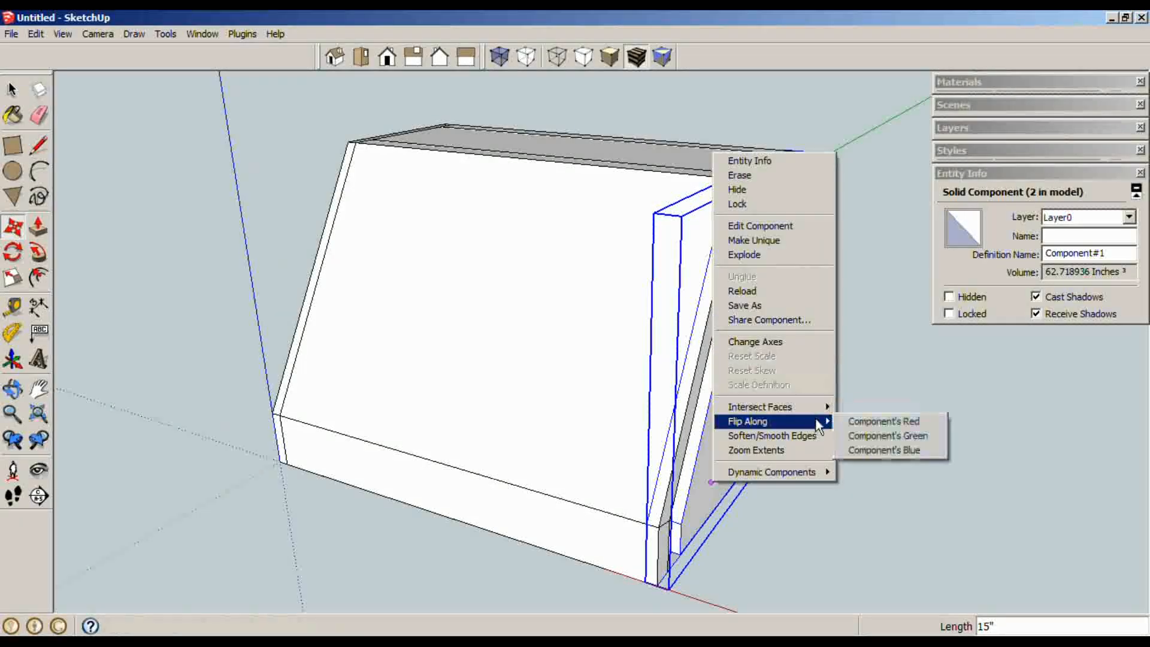
click(850, 421)
key(space)
click(848, 429)
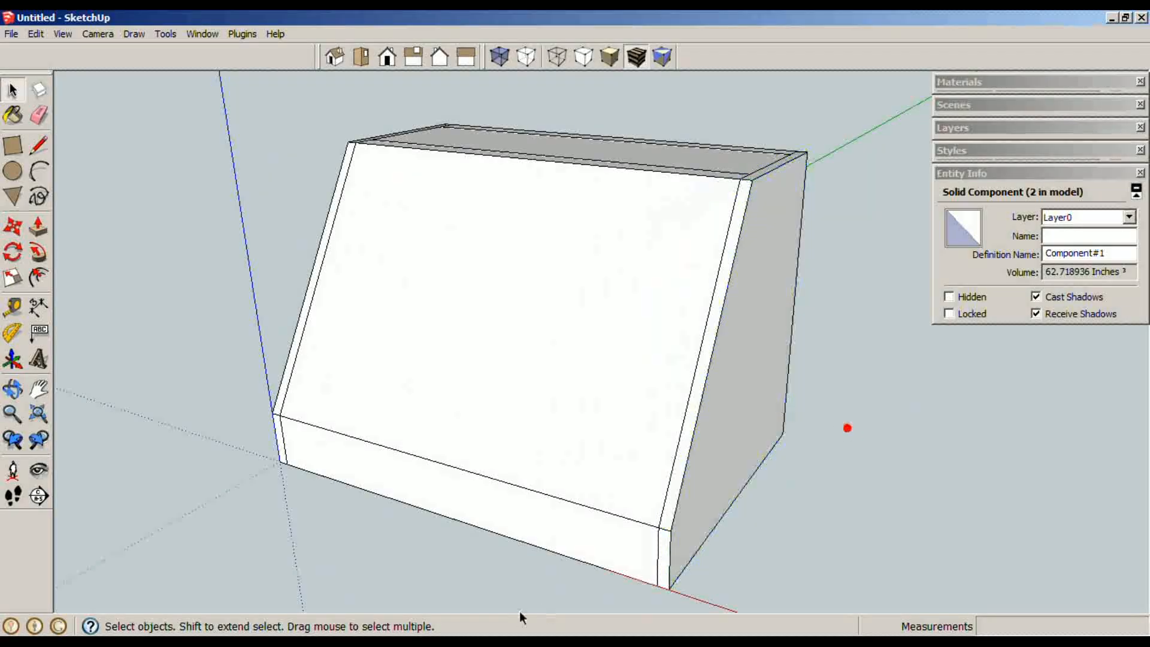
- Place a guide line on the slanted front board 2.5 inches below and parallel to its upper edge
middle_drag(848, 429, 762, 480)
scroll(546, 307, up, 2)
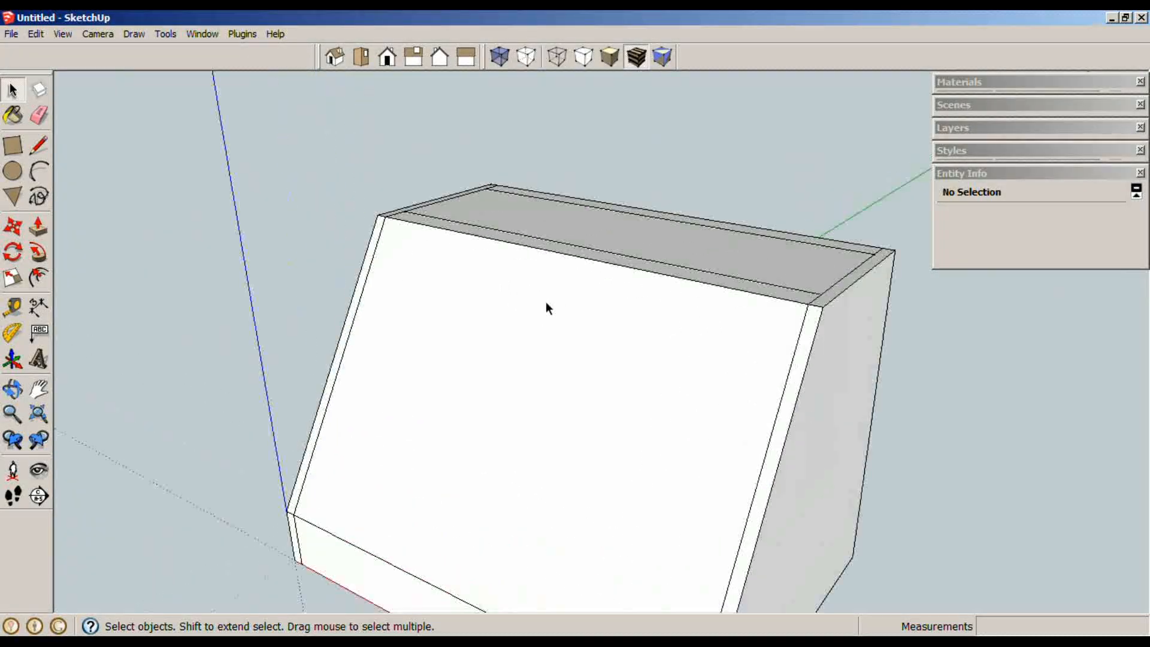
middle_drag(547, 307, 676, 375)
key(t)
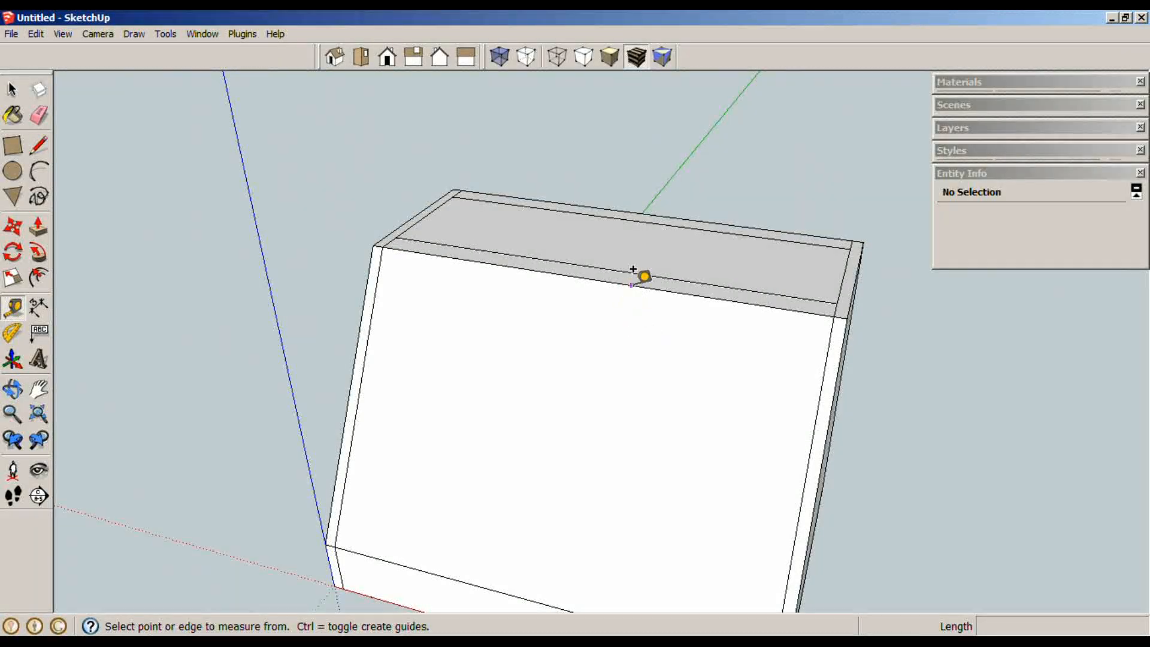
click(637, 286)
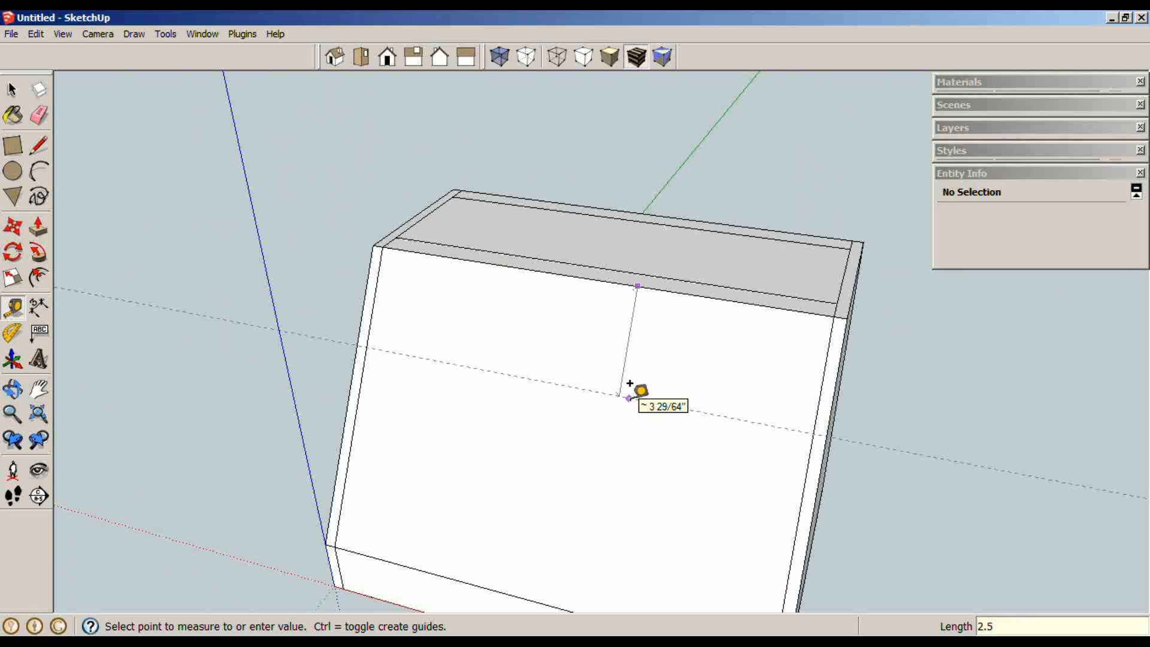
key(Return)
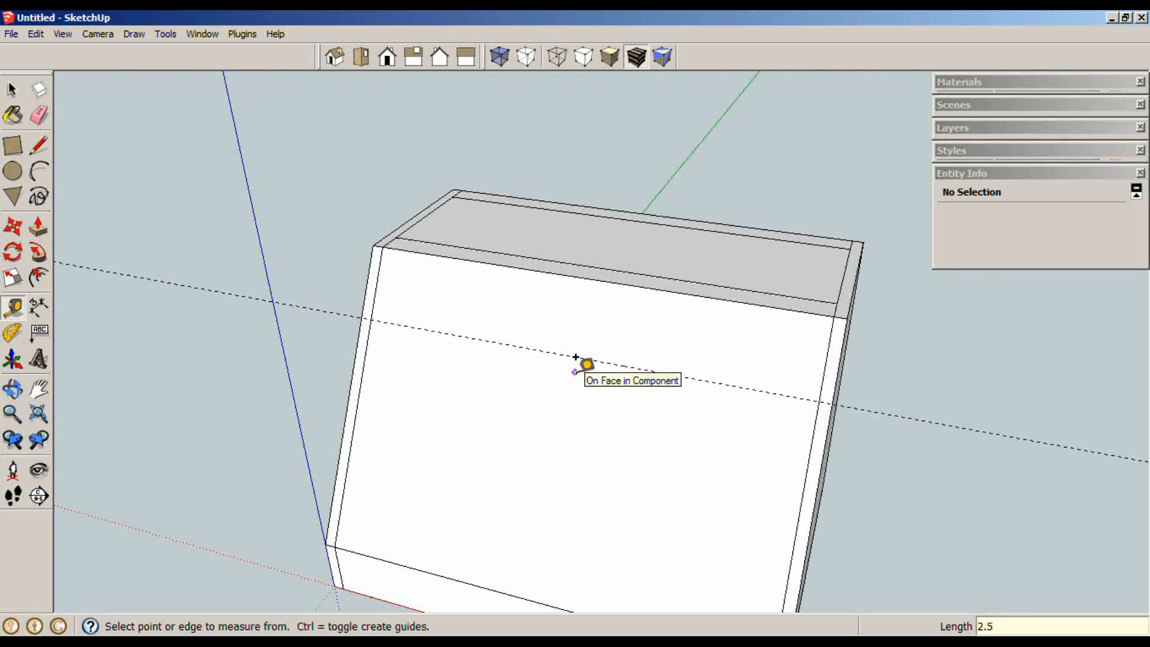
- Draw a line on the slanted front board from its upper edge's midpoint down to the guide line
key(l)
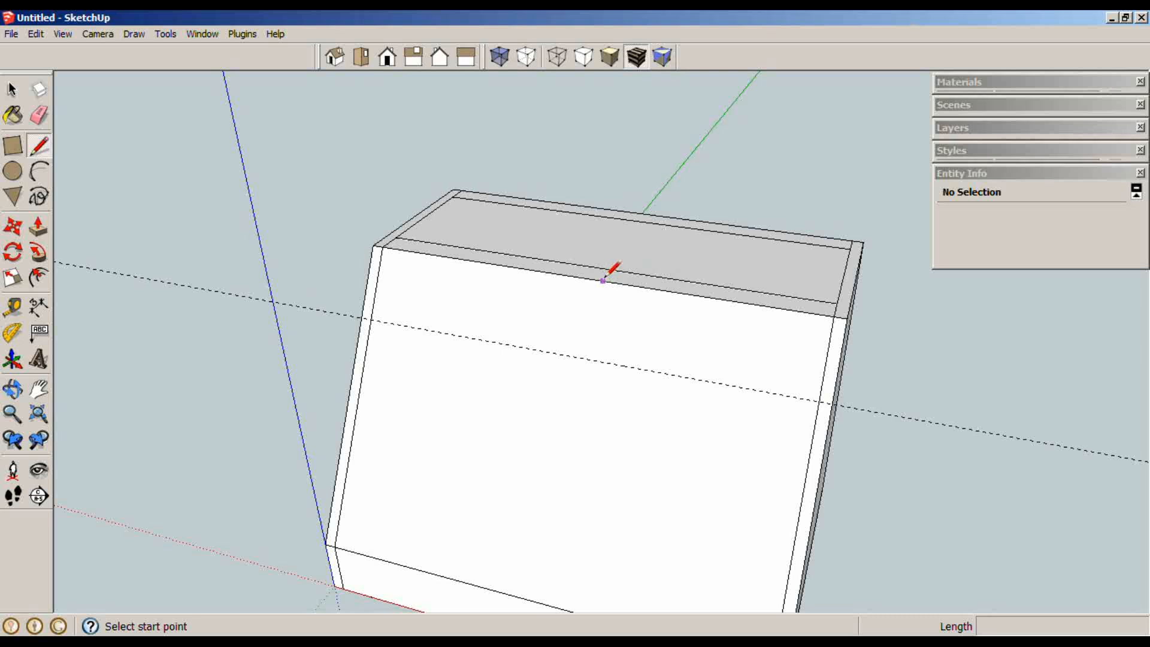
click(590, 279)
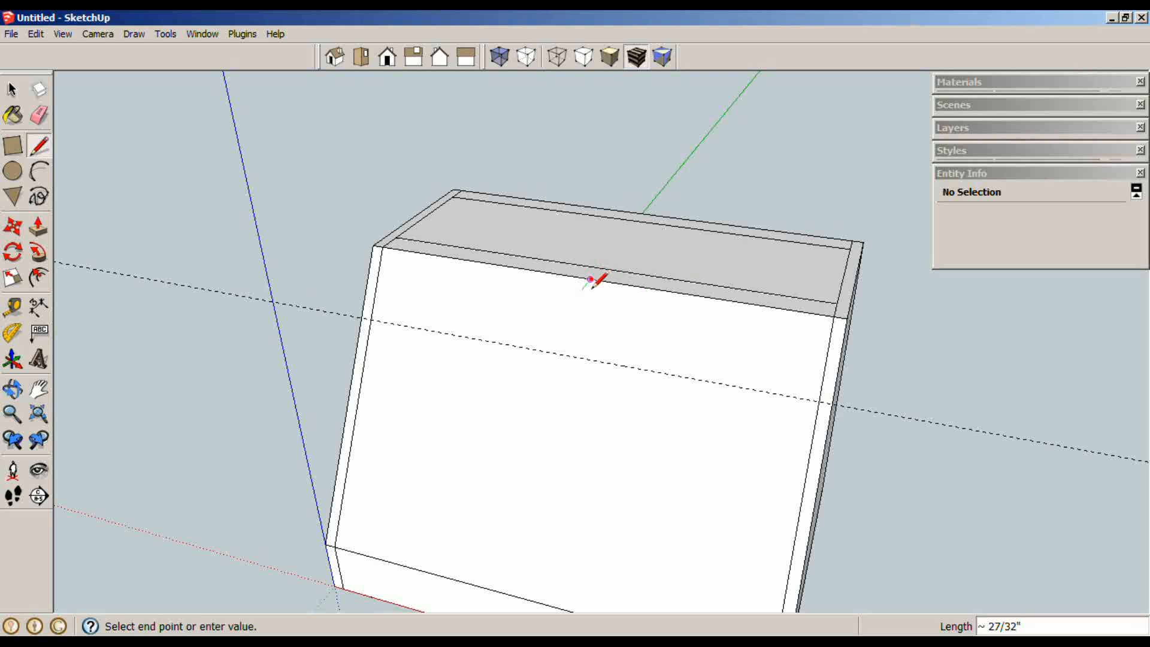
click(577, 357)
key(space)
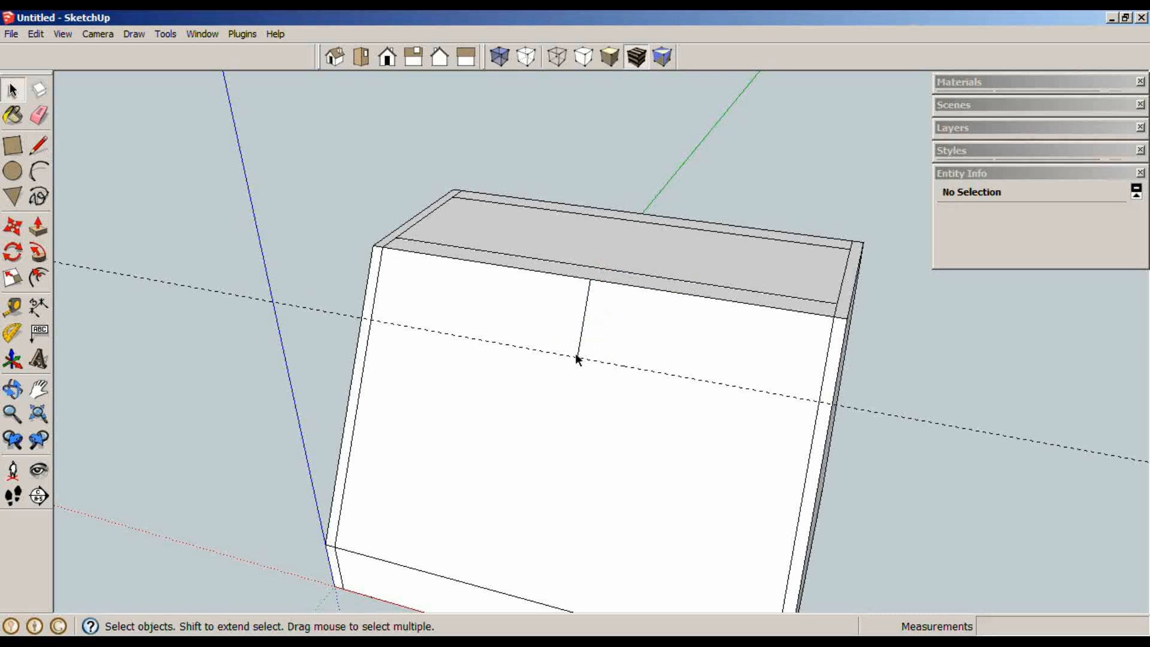
click(579, 357)
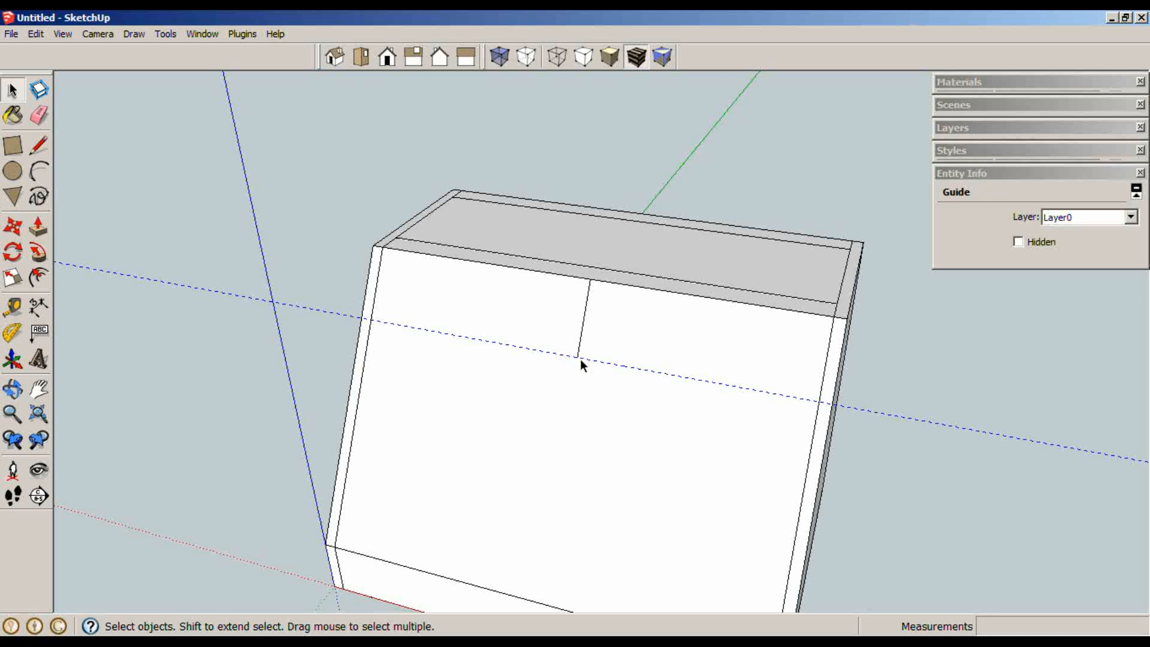
- Draw a circle of 0.125-inch radius where the line meets the guide, and delete the line
key(c)
click(577, 357)
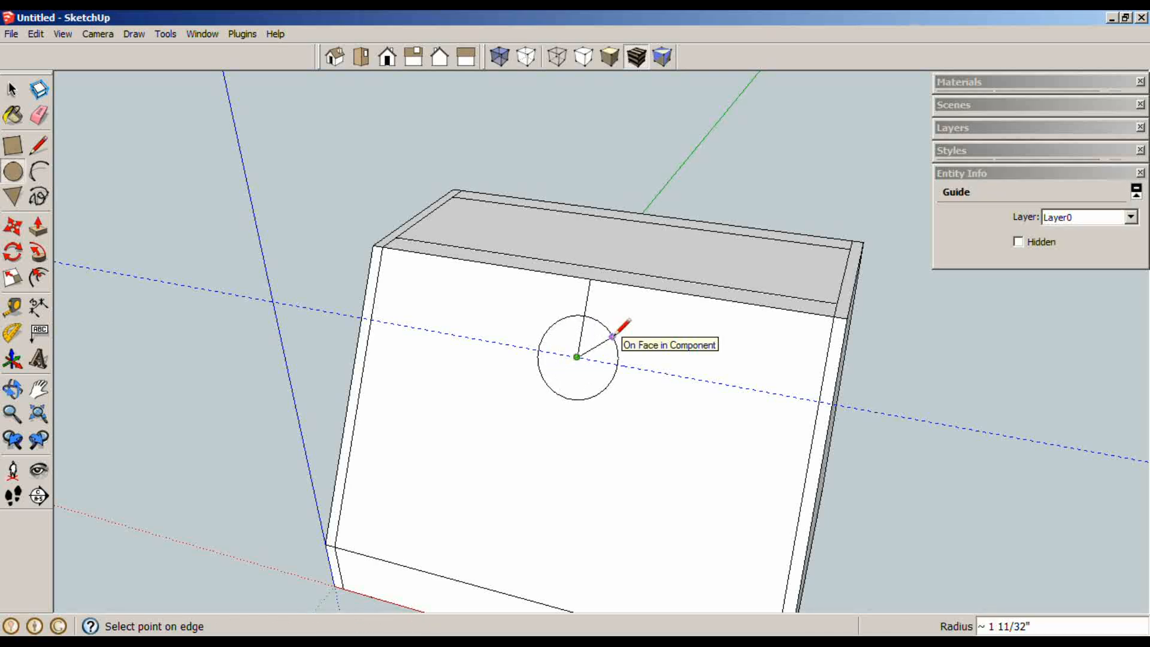
key(Return)
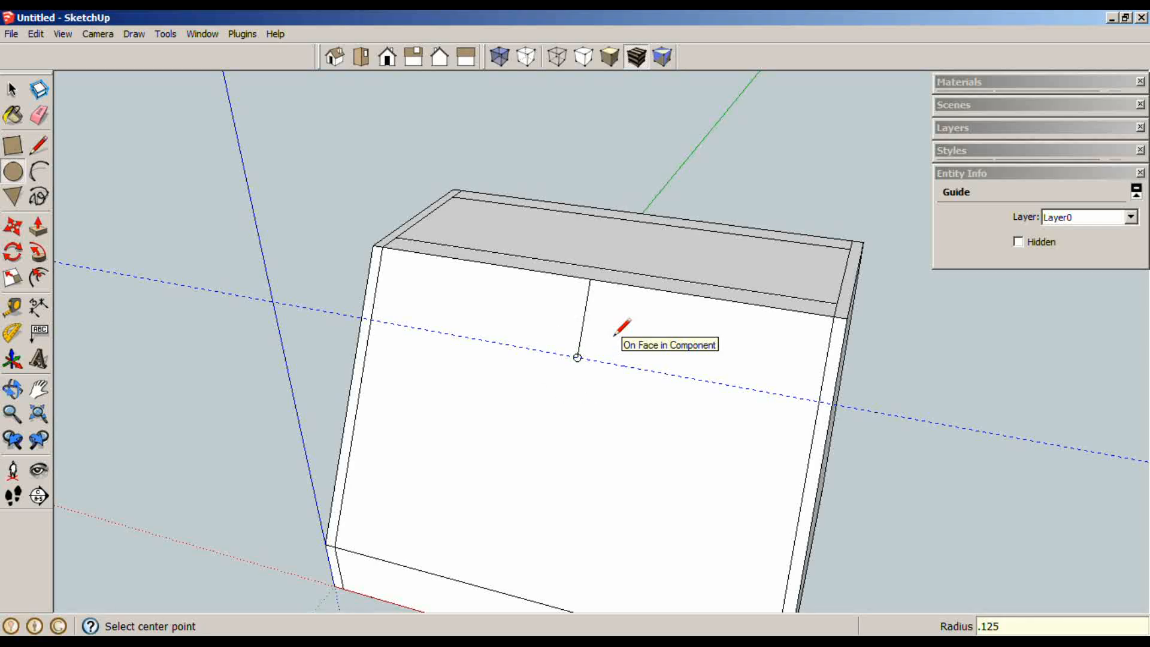
scroll(575, 359, up, 6)
key(space)
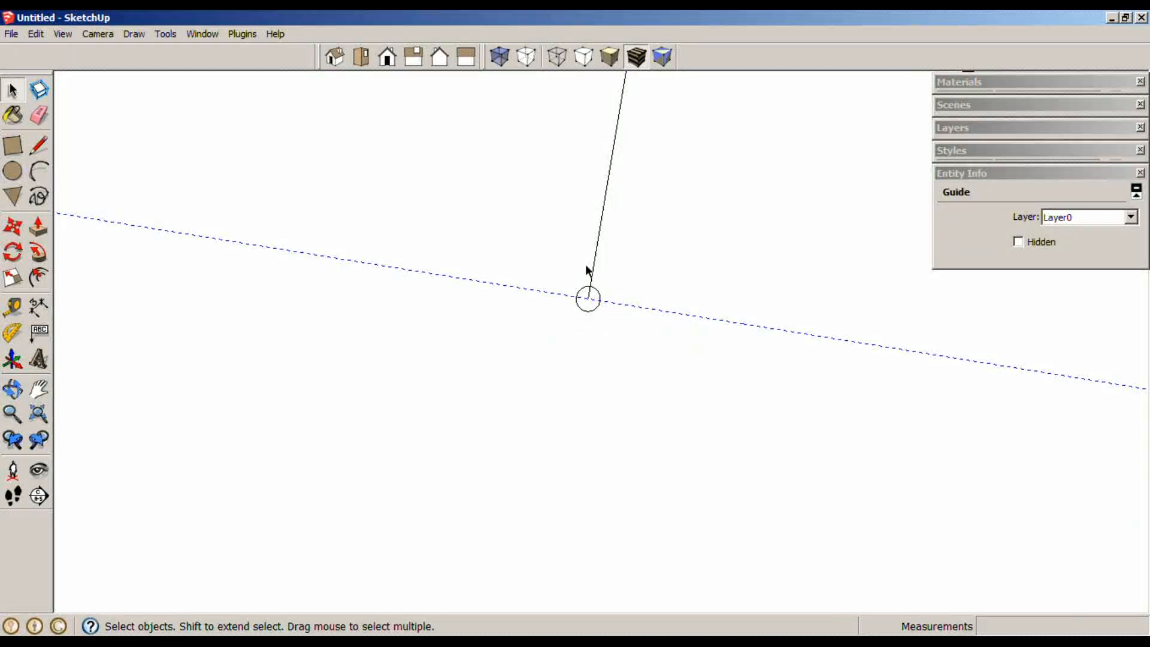
click(594, 264)
key(Delete)
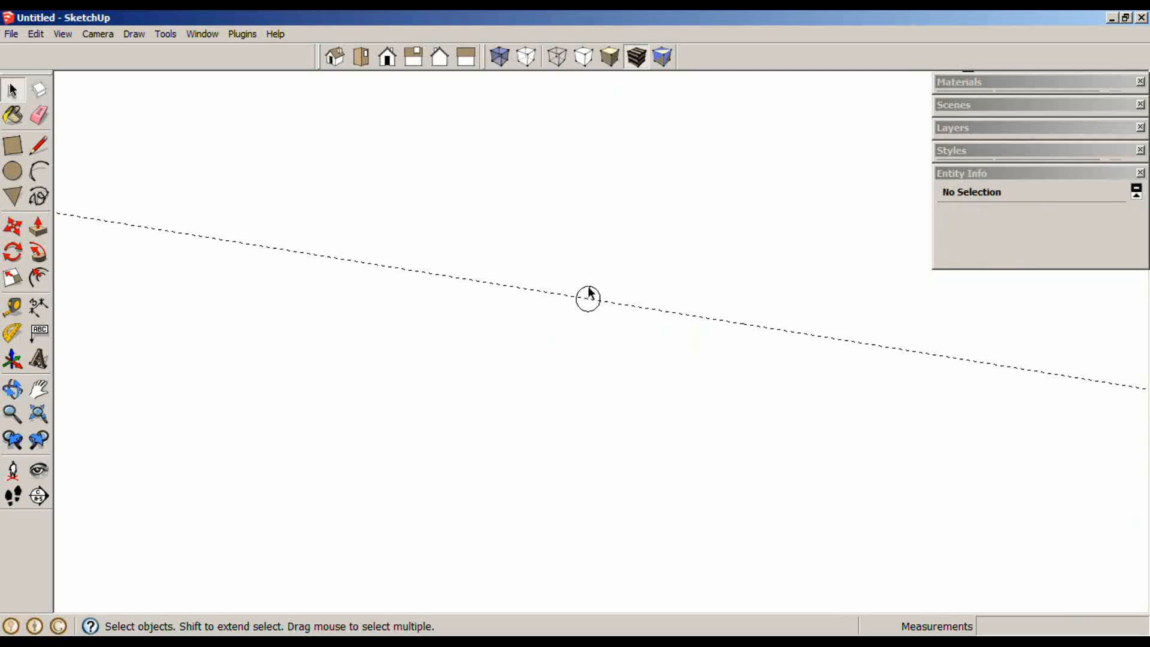
- Pull the small circle out 0.25 inch from the slanted front board to form the knob's stem
key(p)
drag(596, 300, 574, 305)
text(.25)
key(Return)
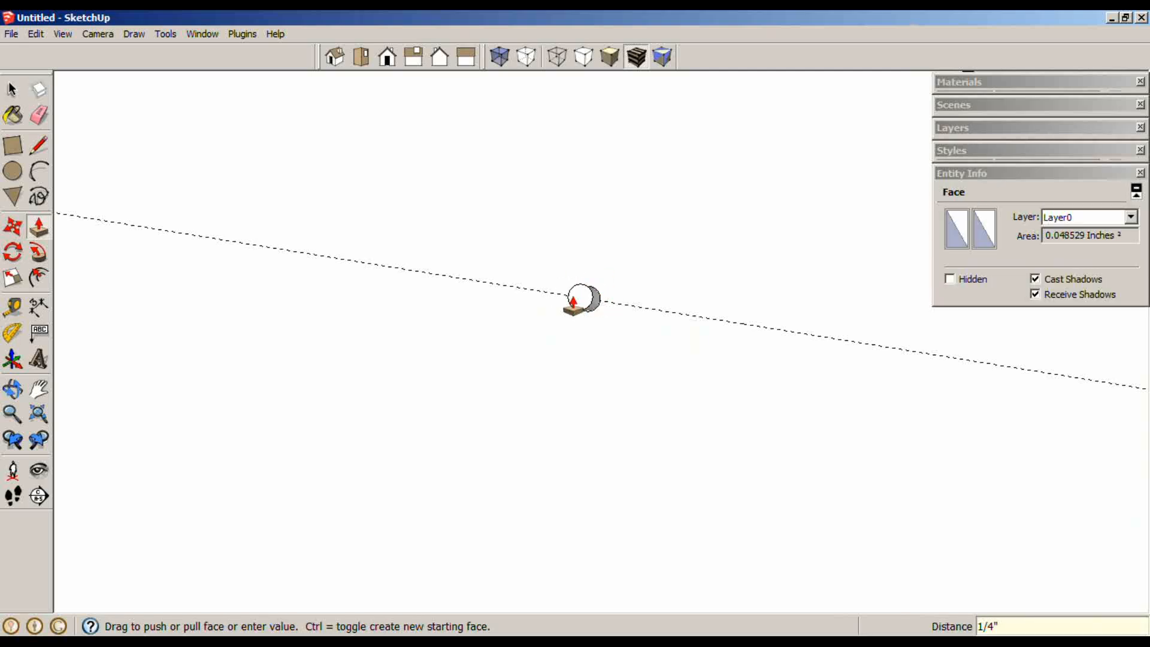
key(space)
click(521, 305)
- Turn the whole knob stem into a component with the default name and settings, and clear the selection
middle_drag(520, 306, 523, 276)
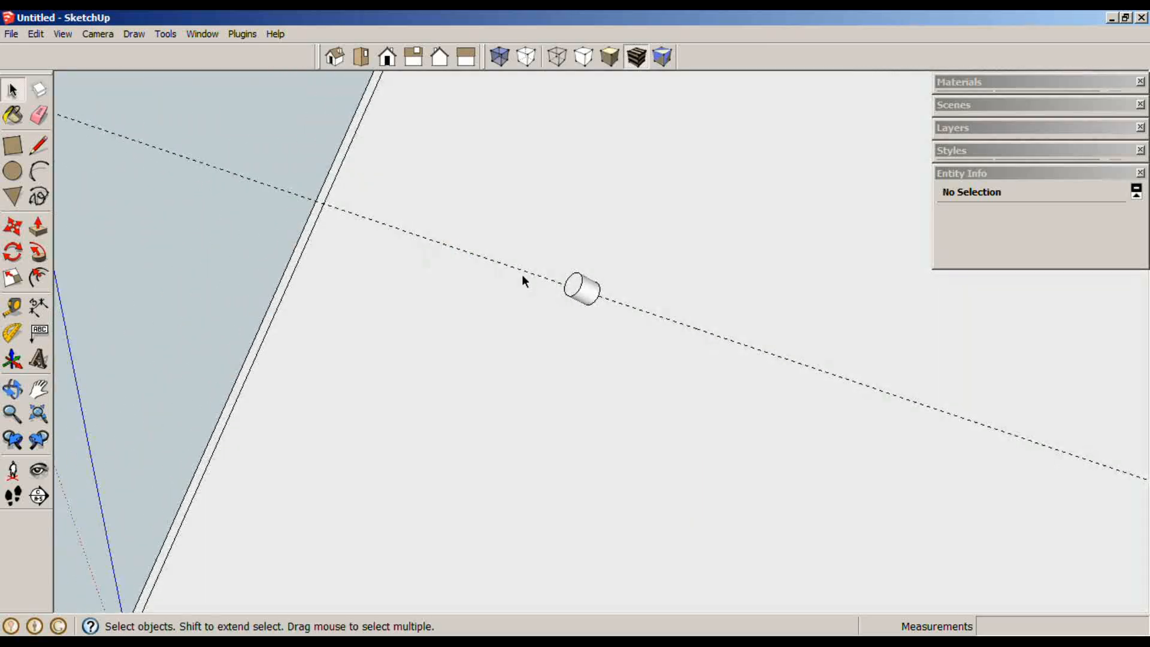
triple_click(588, 289)
key(g)
key(Return)
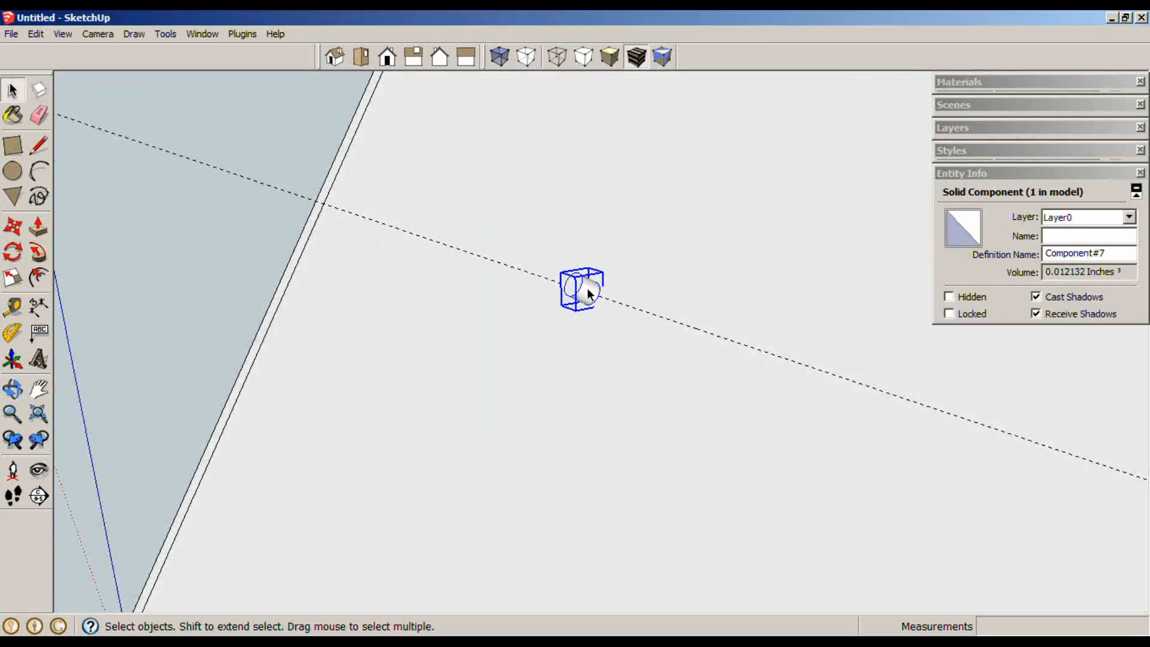
click(194, 248)
scroll(487, 257, up, 3)
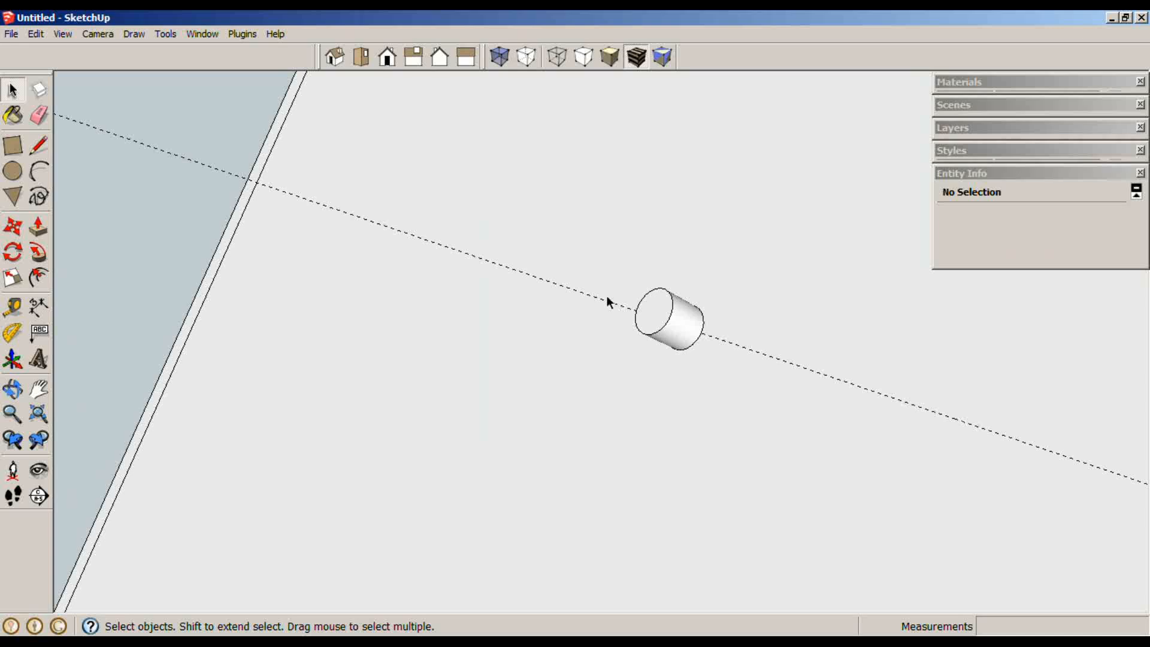
- Draw a larger circle centred on the outer end of the knob stem for the knob's disc
key(c)
scroll(696, 301, up, 2)
middle_drag(699, 303, 663, 300)
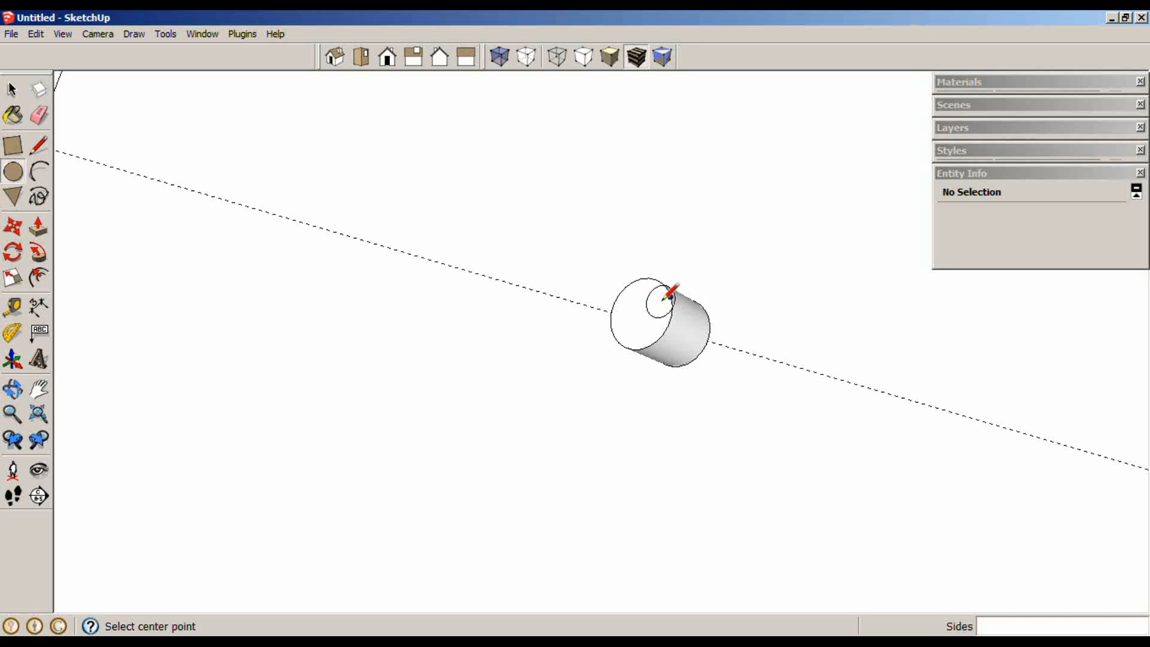
click(641, 312)
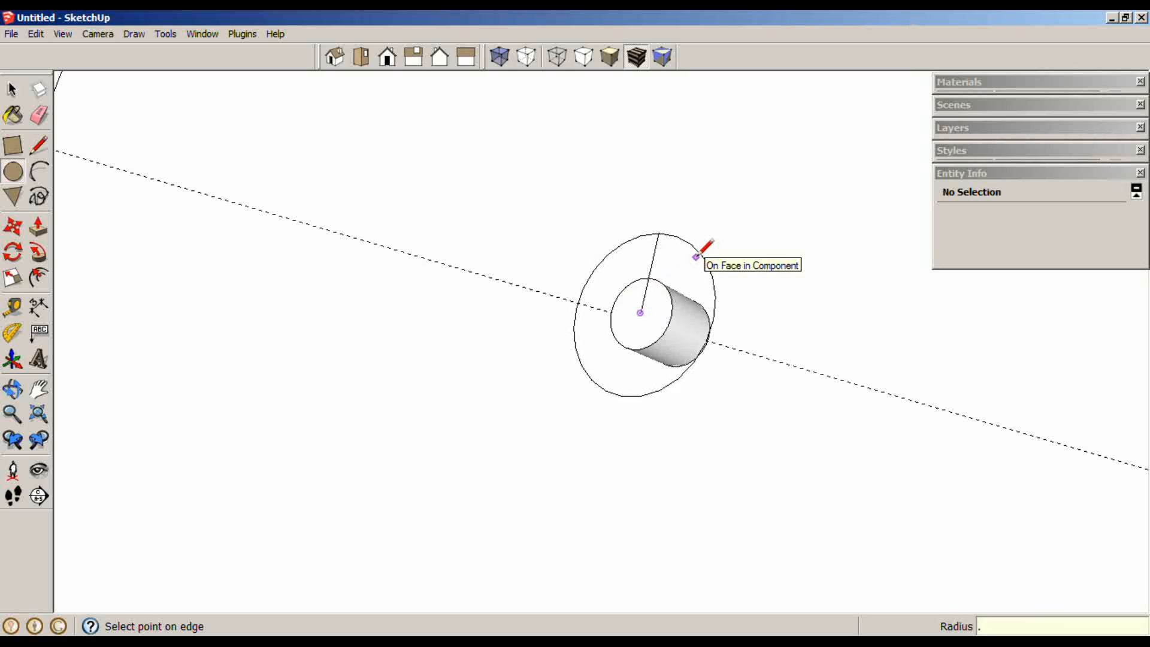
key(Return)
key(space)
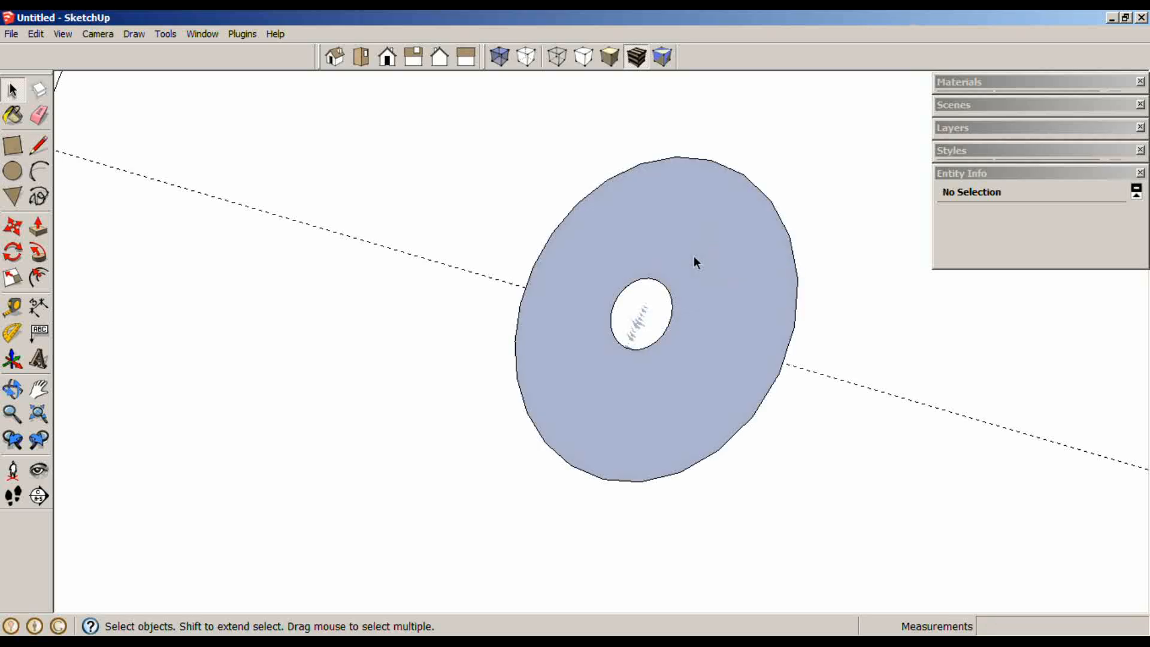
- Pull the larger circle out 0.125 inch to give the knob's disc its thickness
key(p)
click(695, 257)
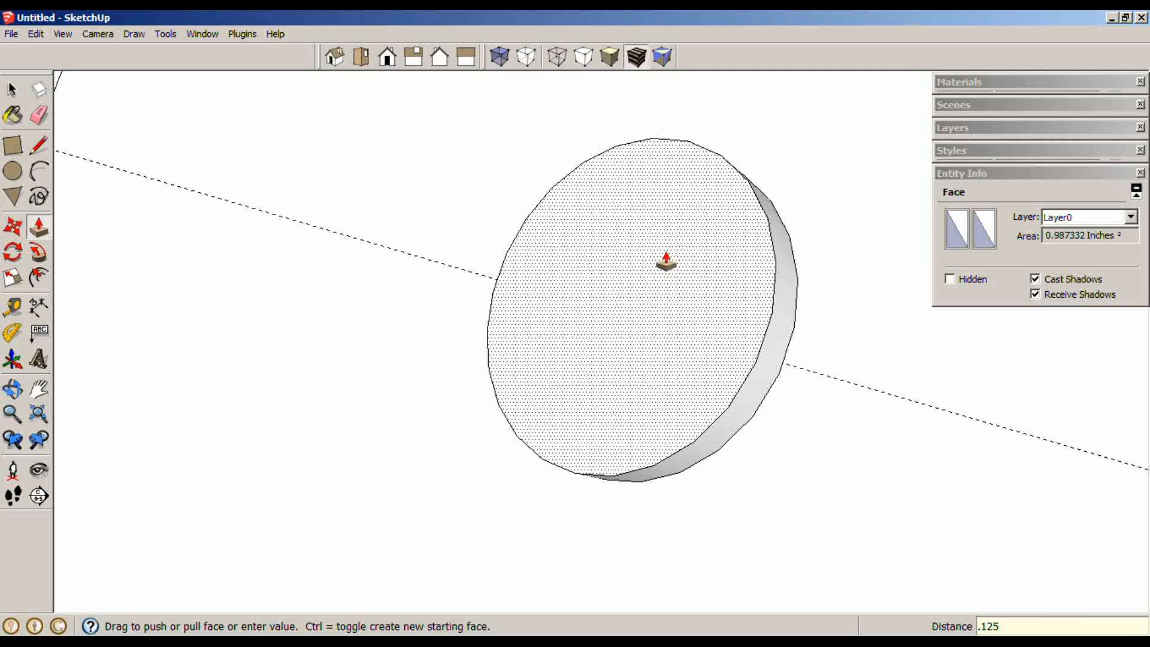
text(.125)
key(Return)
key(space)
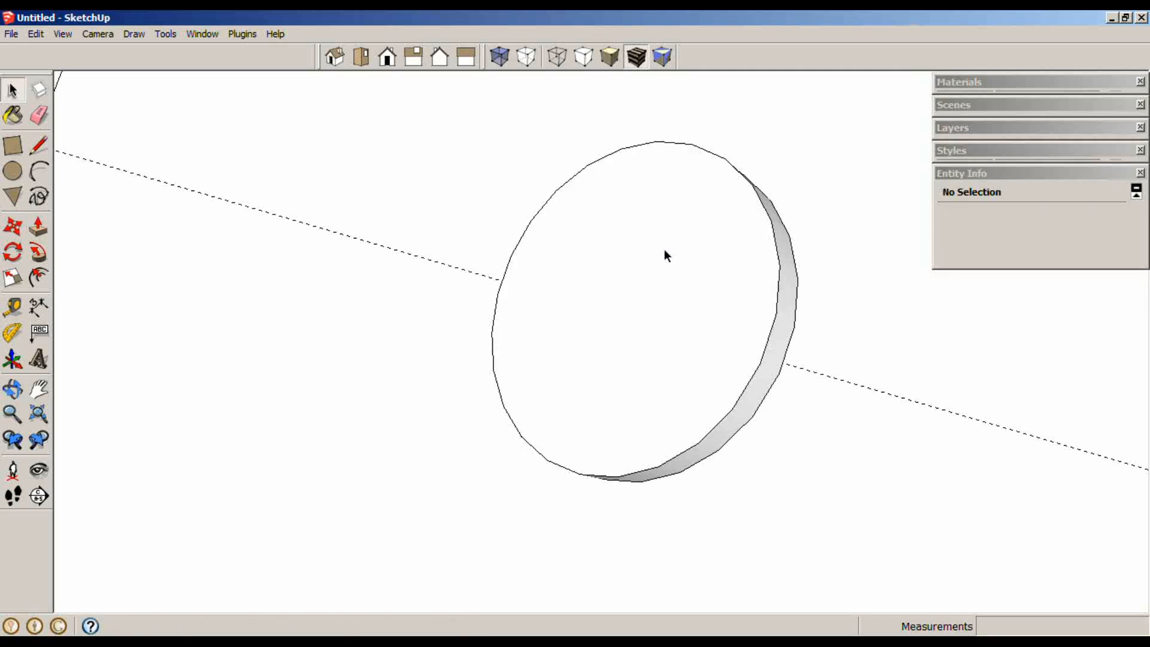
- Turn the whole knob disc into a component with the default name and settings, and clear the selection
triple_click(665, 251)
key(g)
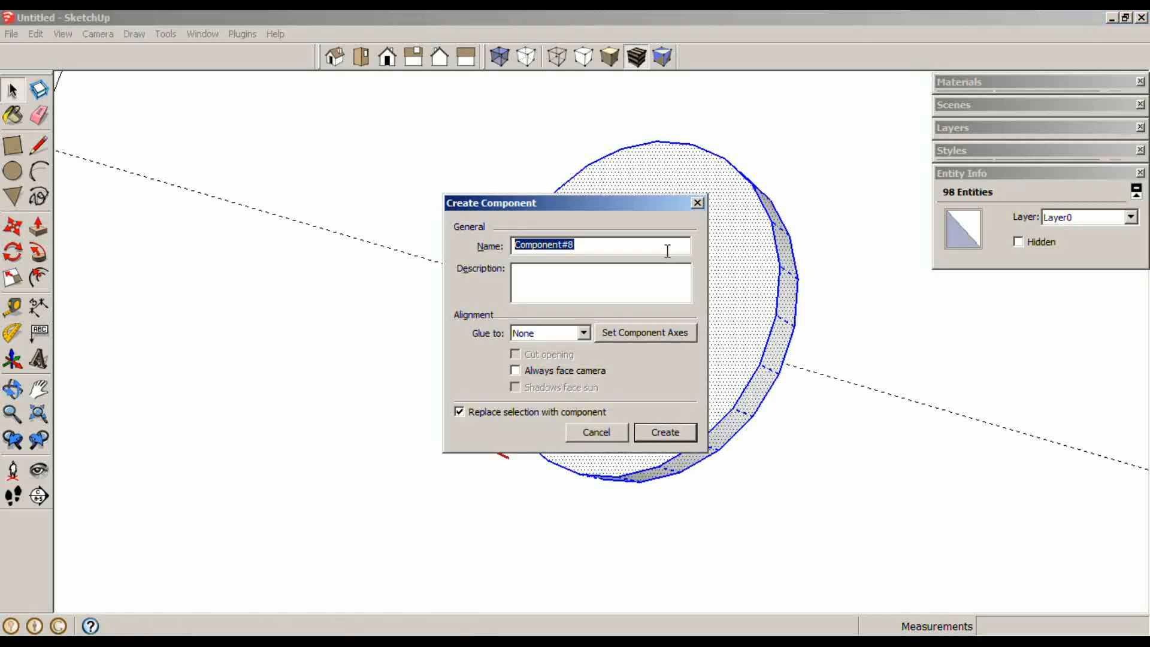
key(Return)
scroll(616, 249, down, 5)
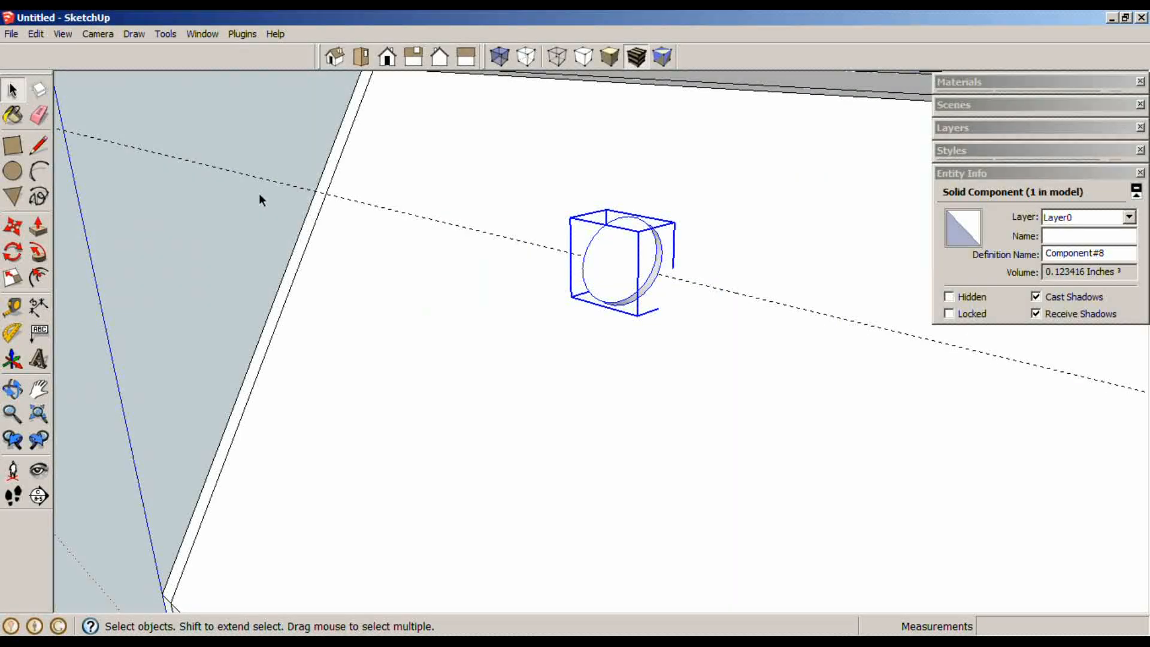
click(258, 192)
- Try to swing the slanted front board open by rotating it about its lower edge
middle_drag(267, 213, 504, 429)
click(573, 425)
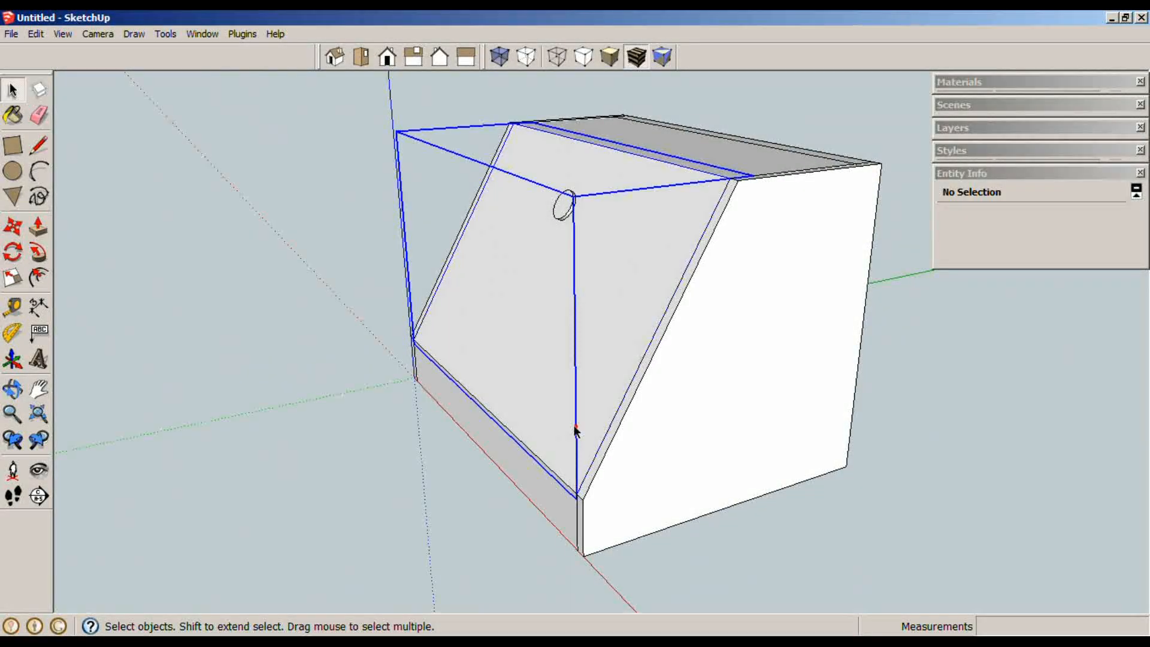
key(q)
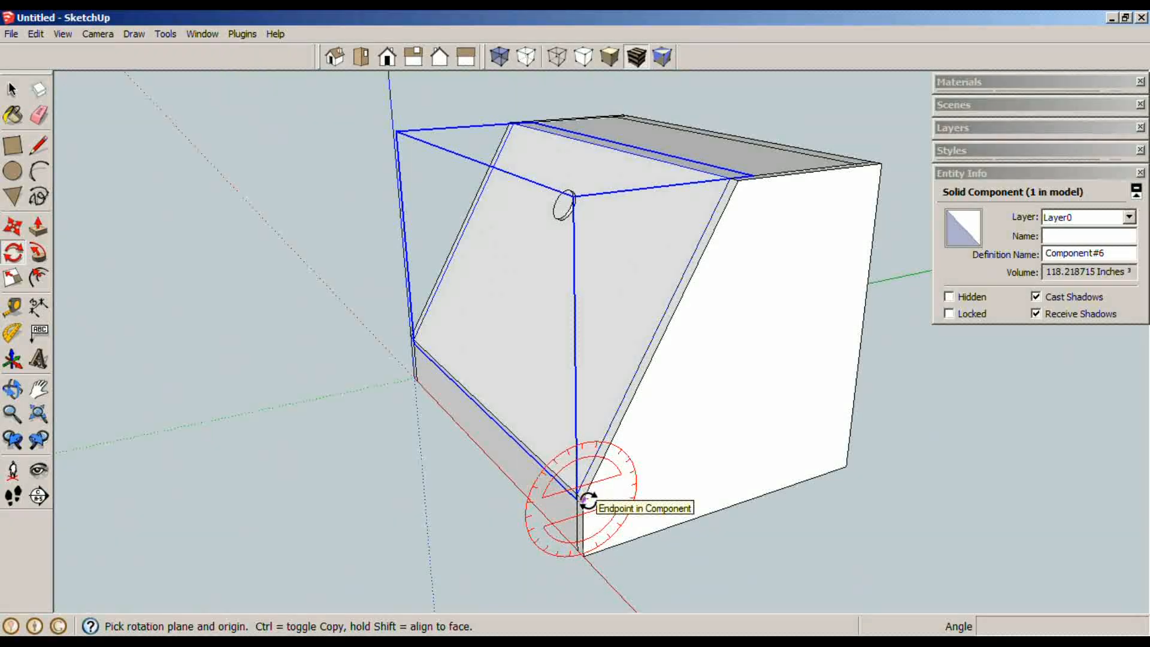
click(582, 499)
click(647, 353)
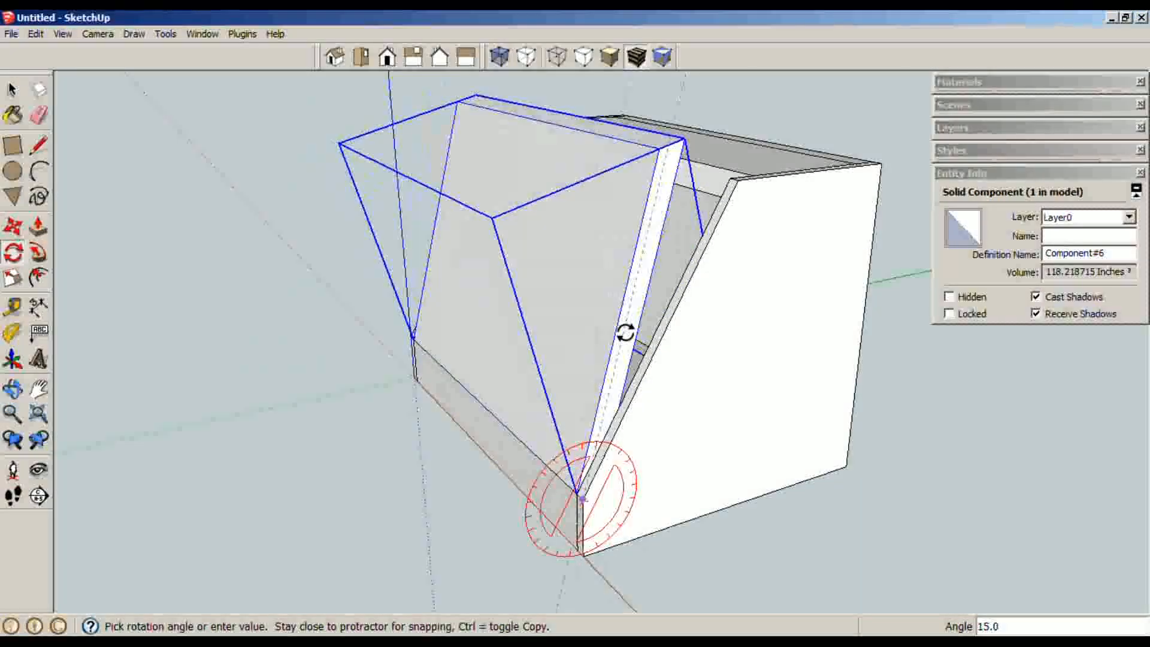
click(625, 333)
key(space)
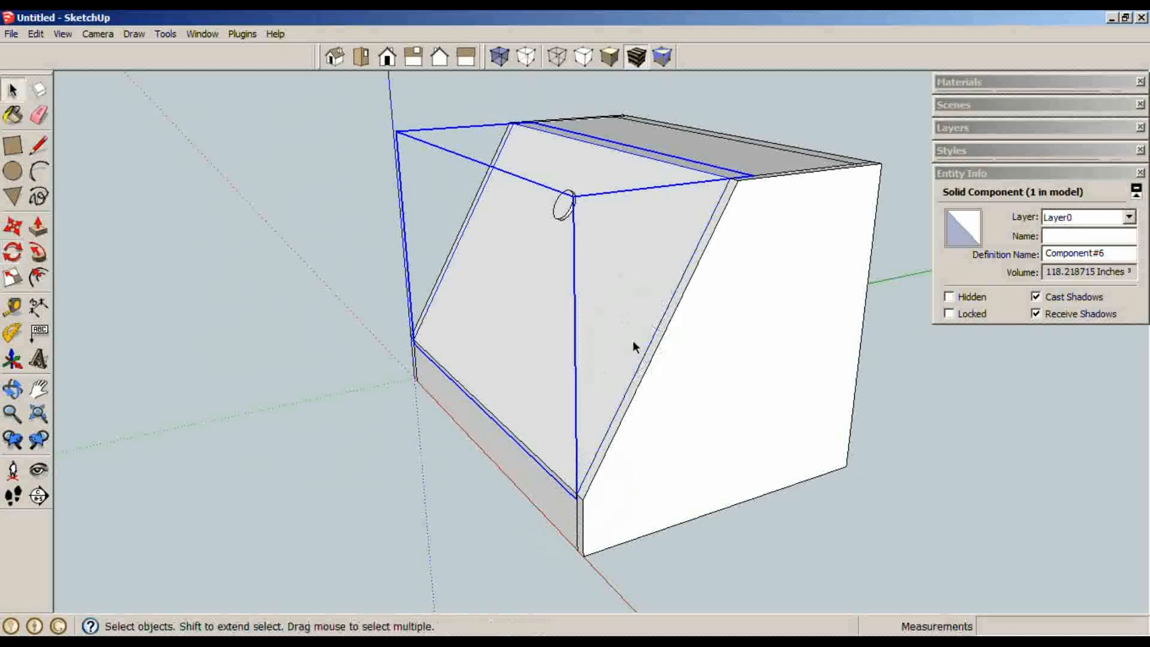
- Add the knob's stem and disc to the selected slanted front board, group all three components, and clear the selection
shift+click(564, 207)
scroll(563, 207, up, 5)
scroll(572, 210, down, 3)
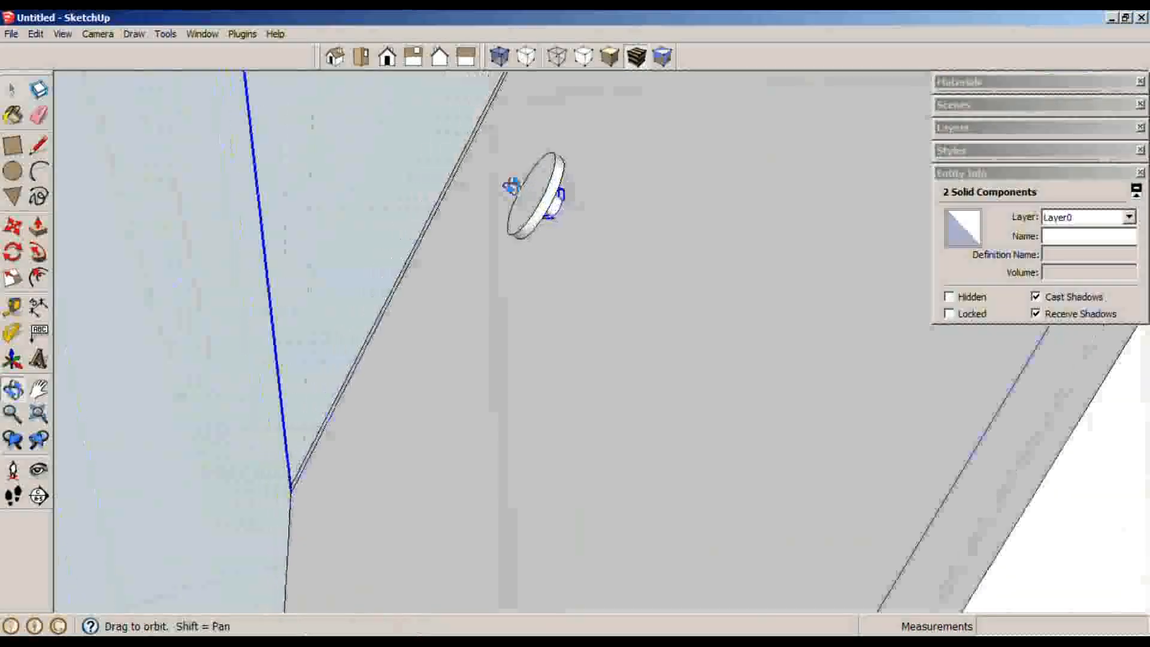
shift+click(534, 191)
scroll(528, 199, down, 3)
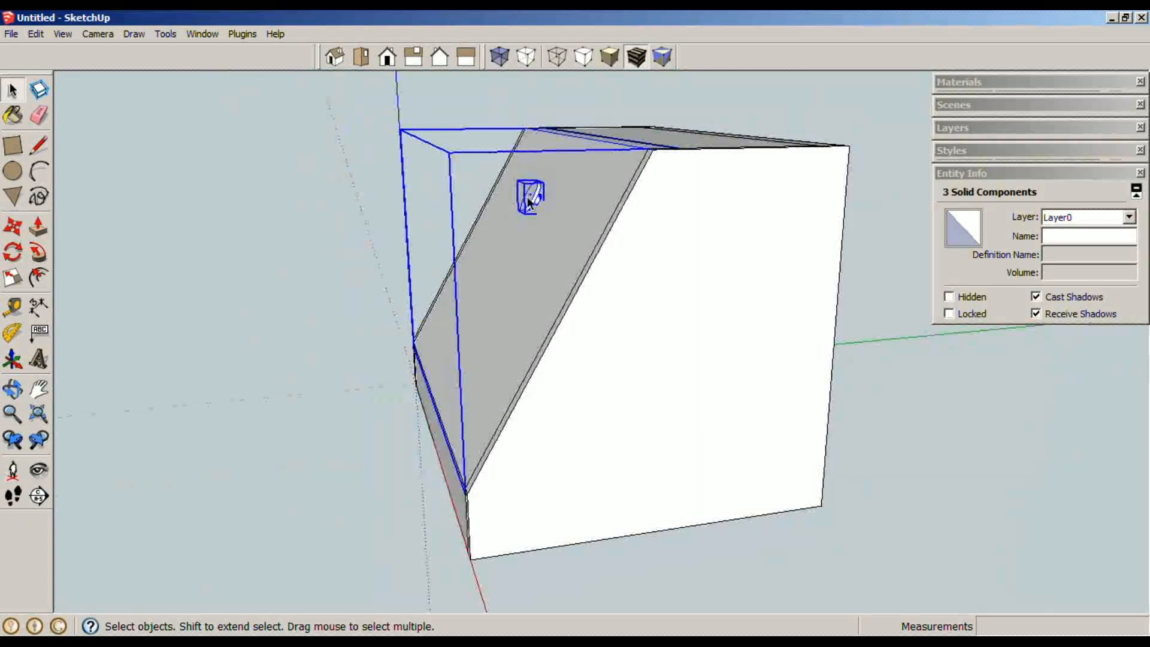
middle_drag(527, 197, 655, 333)
right_click(599, 243)
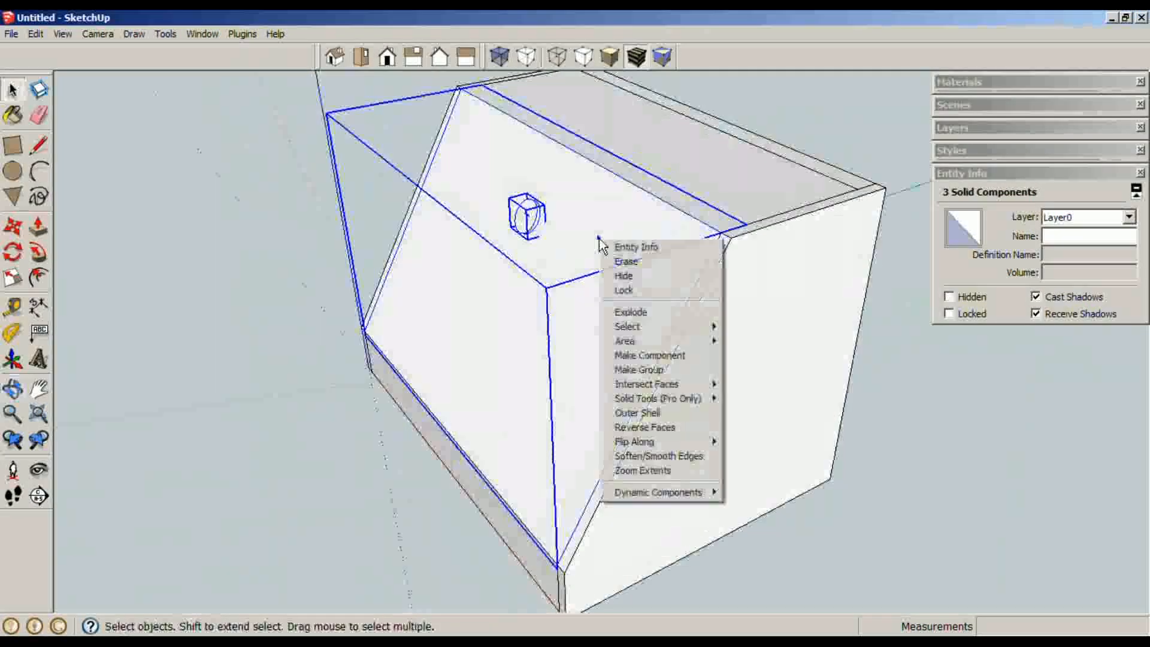
click(642, 368)
click(279, 306)
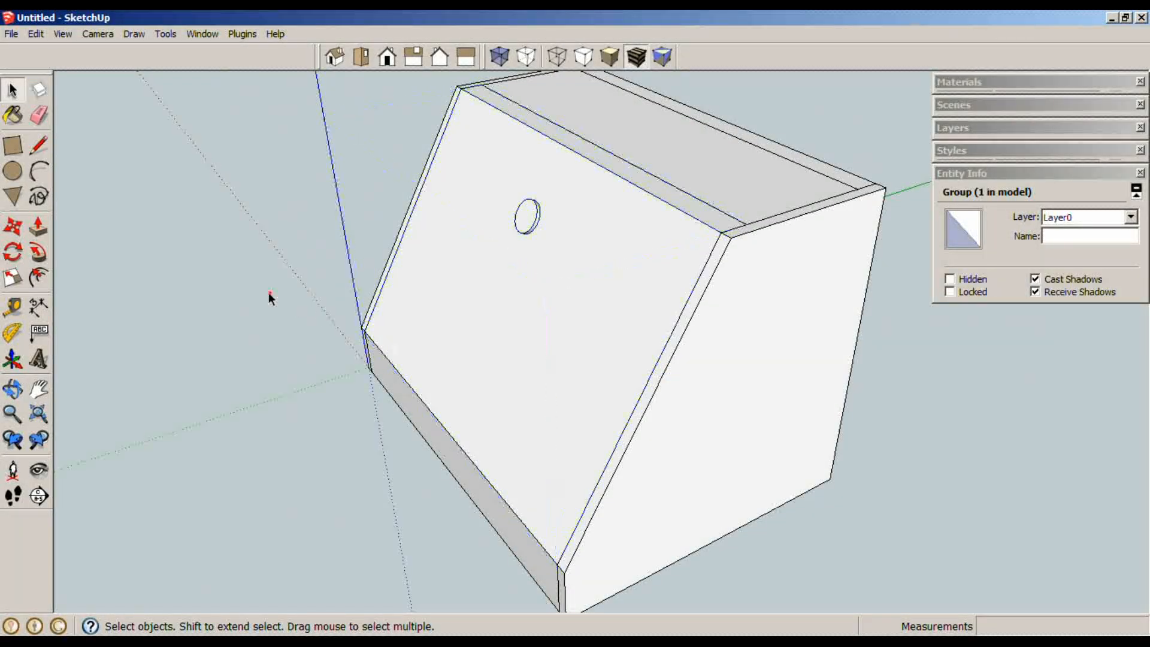
- Try to swing the grouped door and knob open by rotating the group about the door's lower edge
click(483, 353)
key(q)
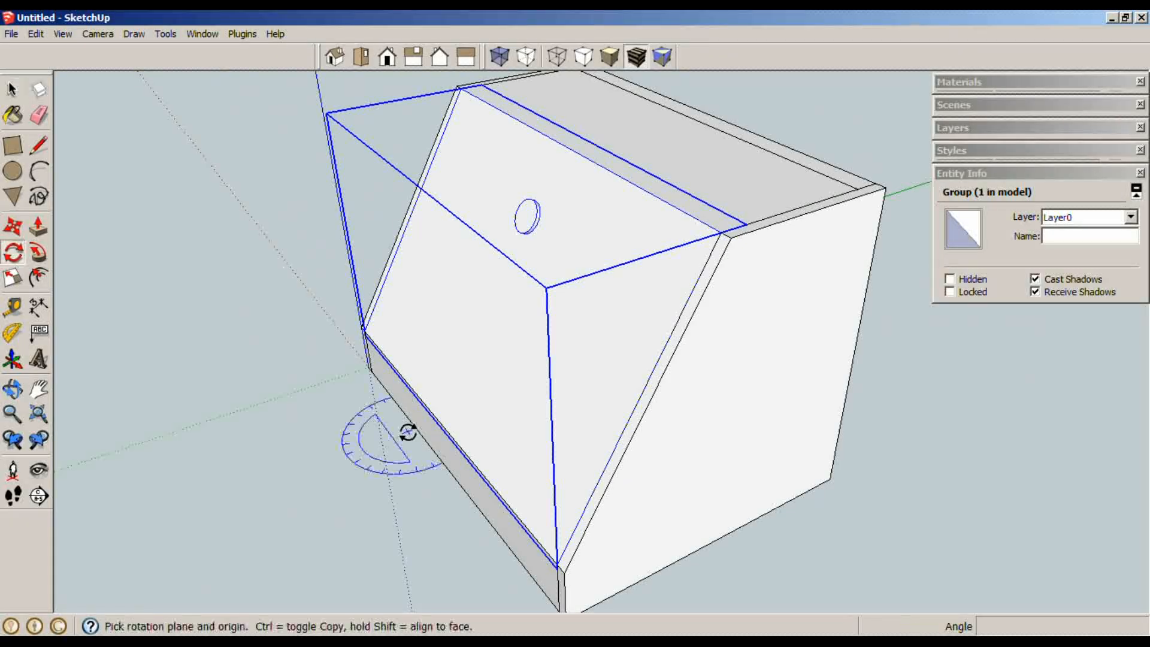
click(565, 571)
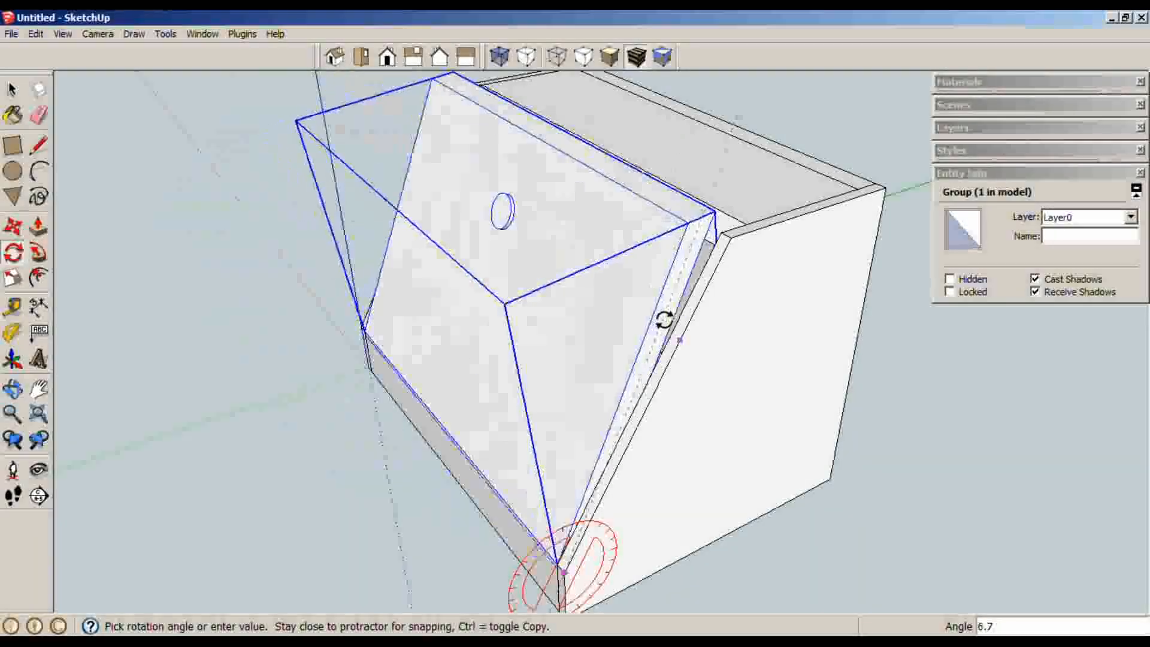
click(663, 318)
key(space)
click(939, 424)
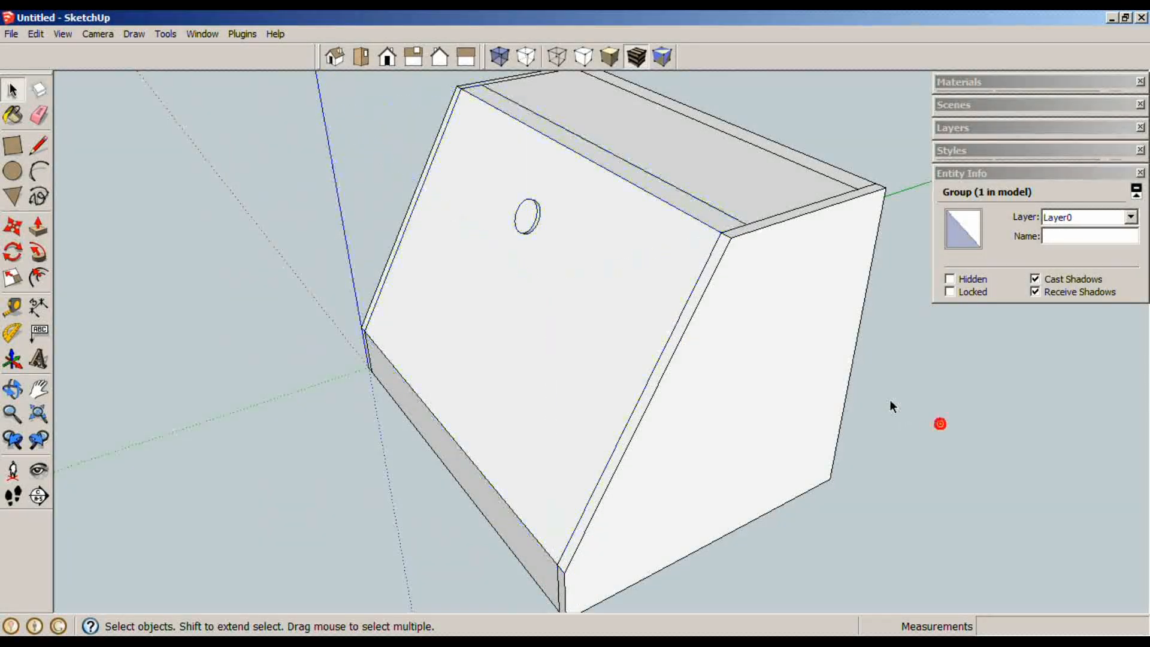
- Paint the right-hand side board of the breadbox with the material Color_A05 from the Colors collection
middle_drag(851, 405, 730, 419)
scroll(817, 362, up, 2)
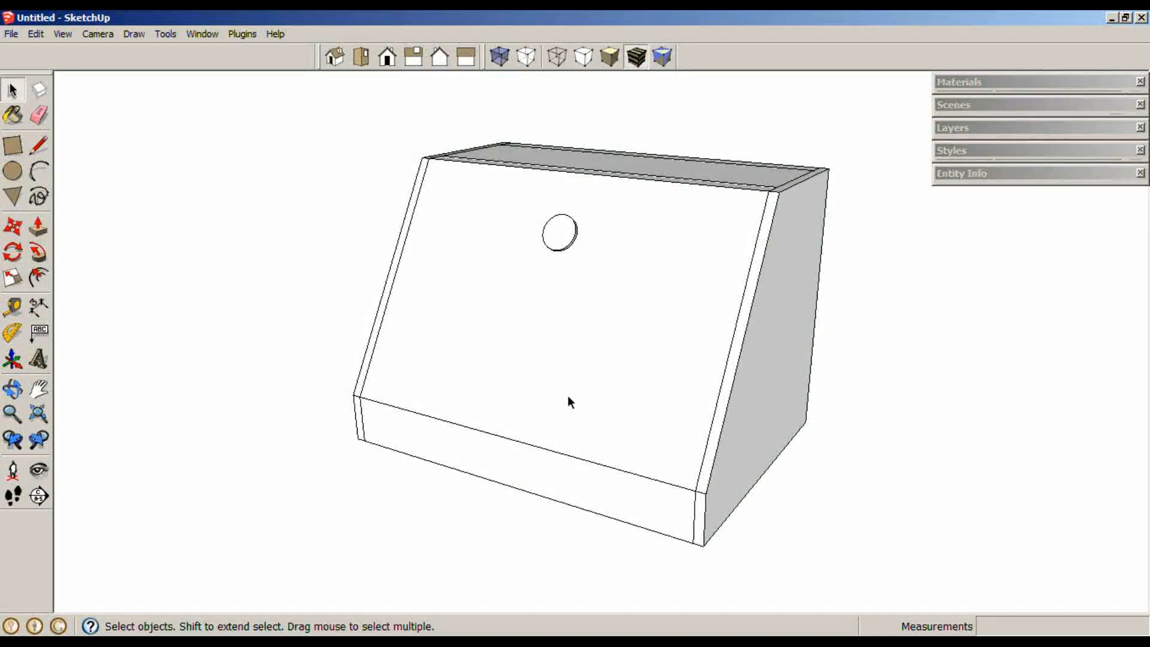
click(976, 81)
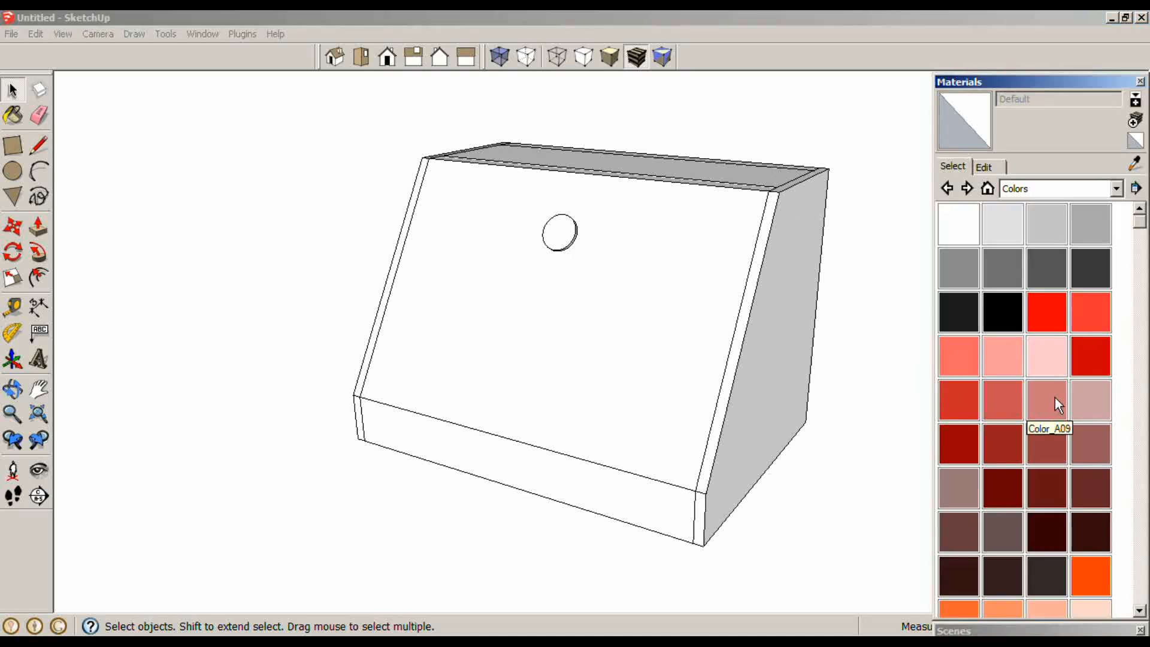
mouse_move(1138, 222)
mouse_down()
mouse_move(1138, 241)
mouse_move(1138, 220)
mouse_up()
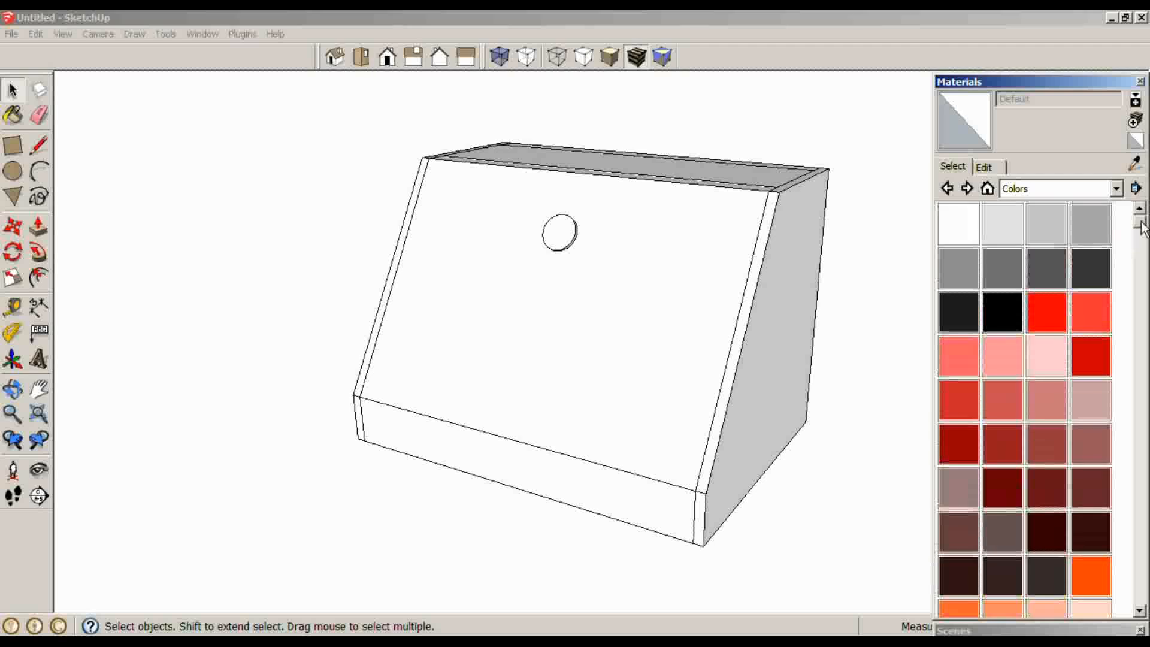
click(1048, 356)
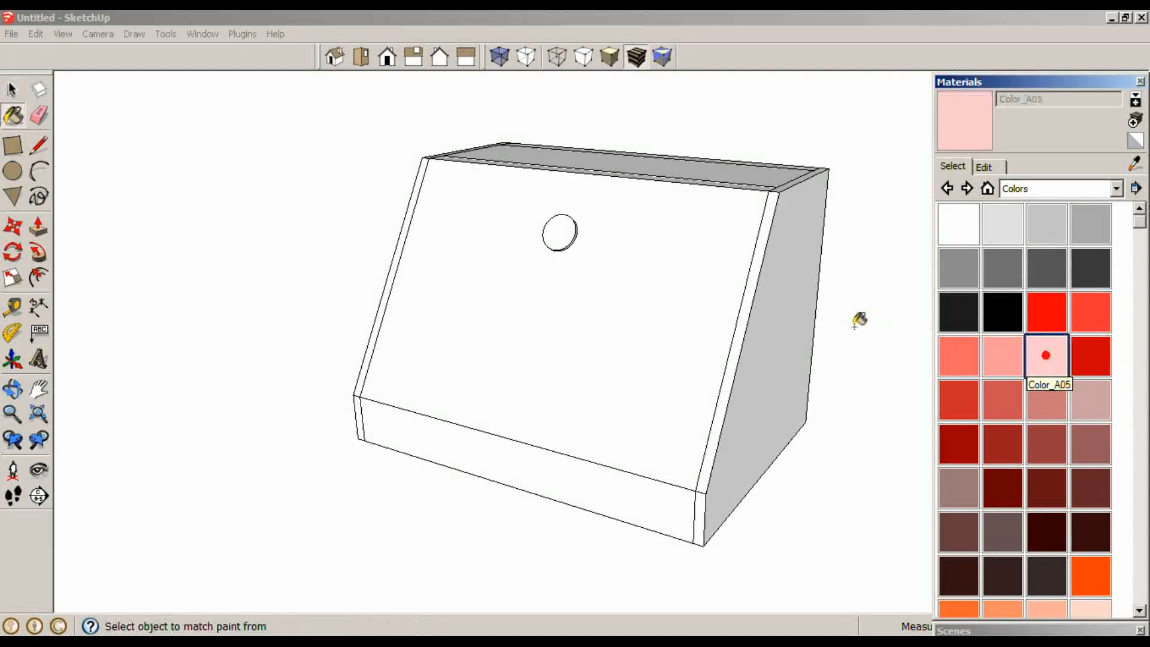
click(773, 331)
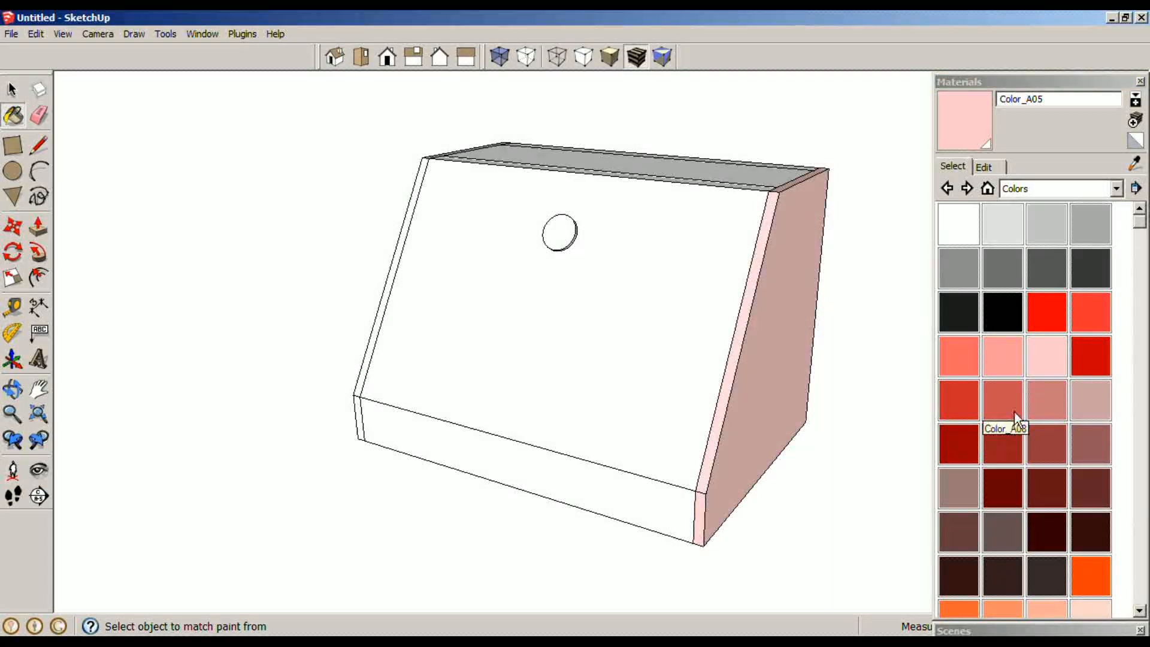
- Paint the left-hand side board of the breadbox with the orange material Color_B02
scroll(999, 524, down, 1)
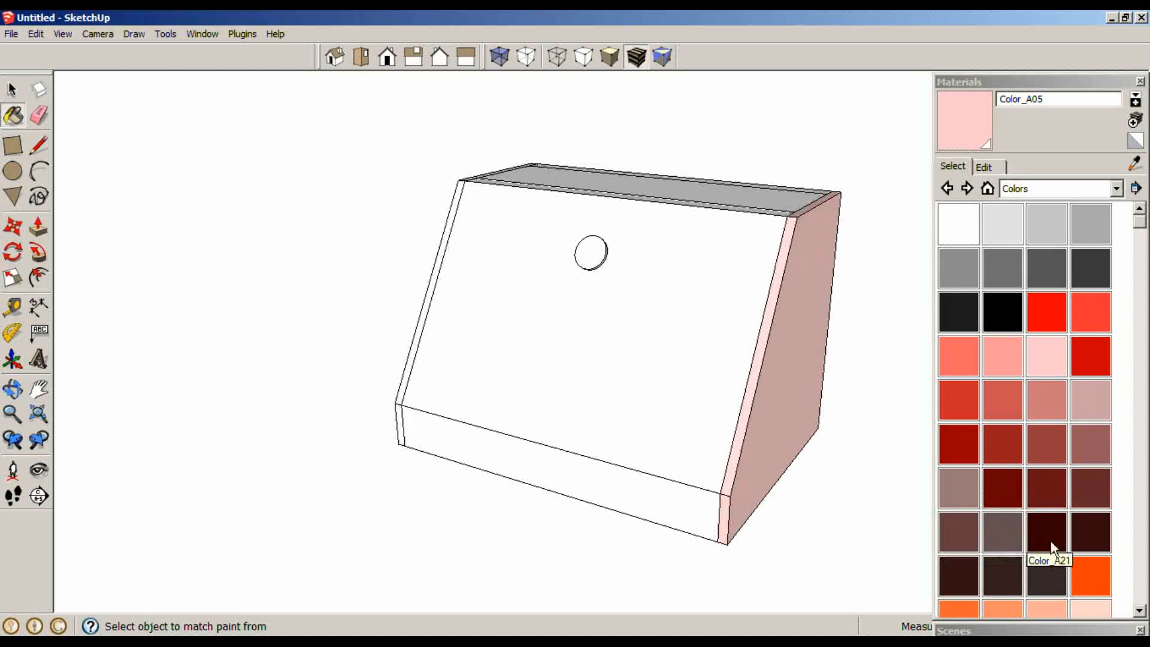
click(1140, 609)
click(1141, 609)
click(1141, 609)
click(1141, 610)
click(1141, 610)
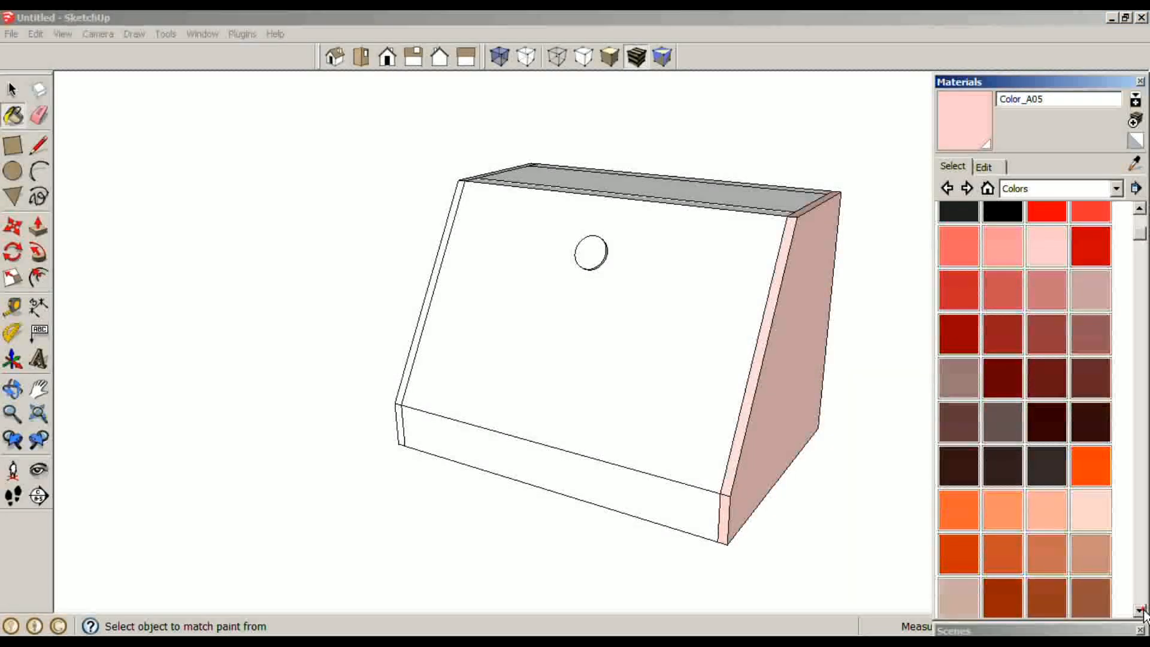
click(953, 500)
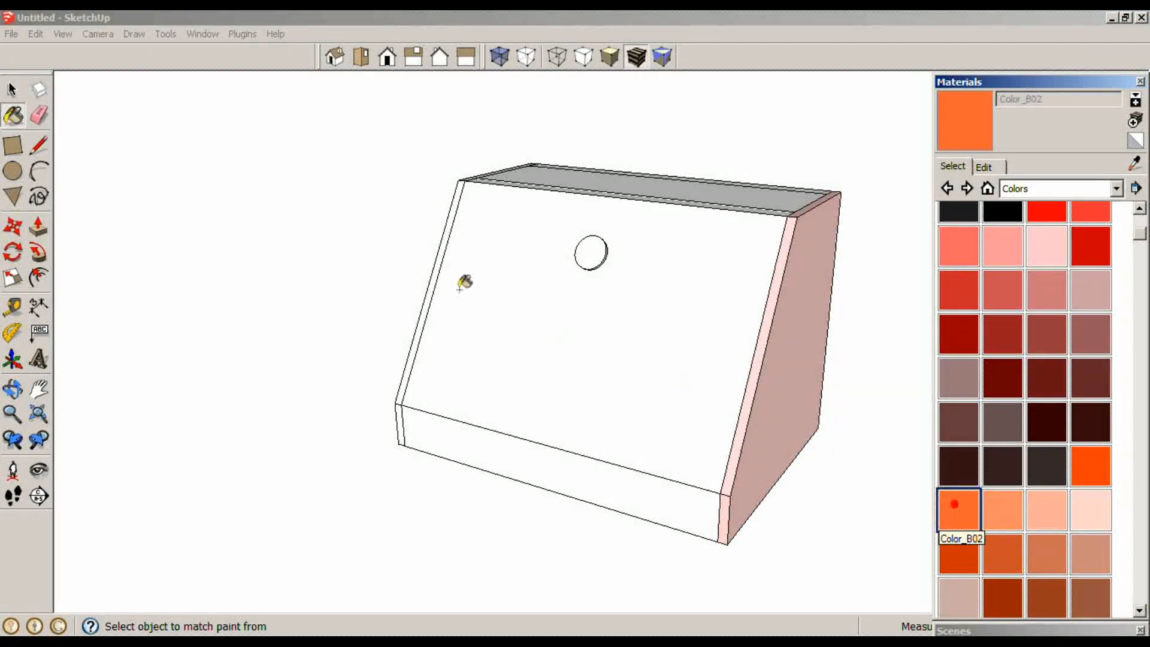
click(435, 260)
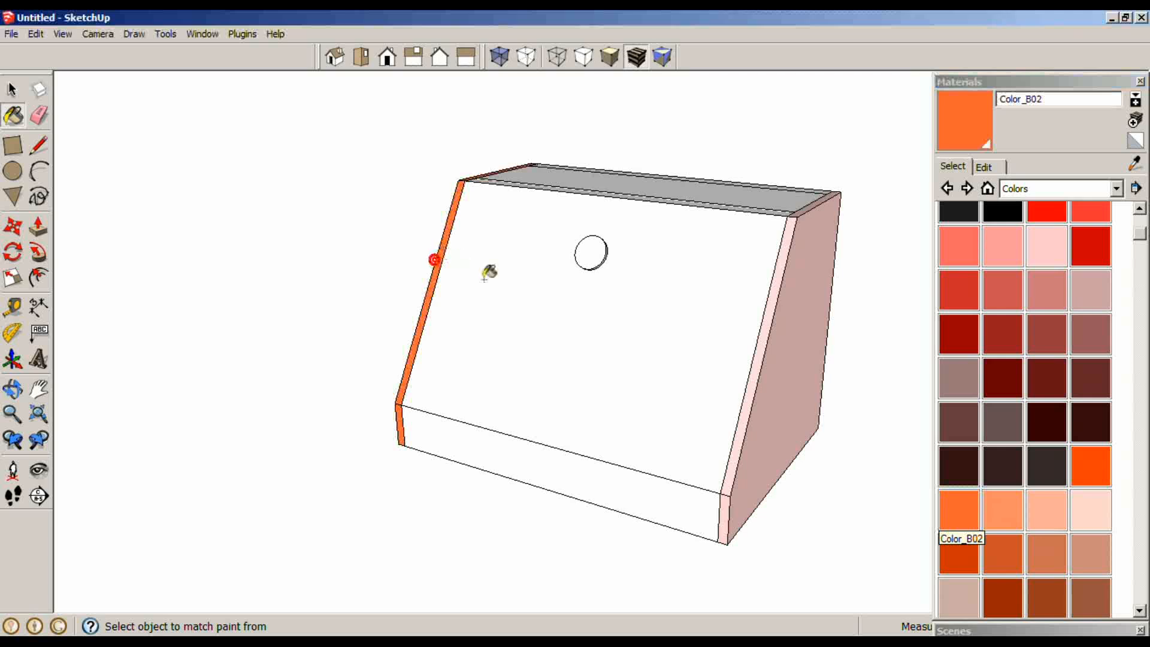
- Paint the breadbox's top board with the light orange material Color_C03
click(1141, 609)
click(1141, 609)
click(1141, 610)
click(1141, 609)
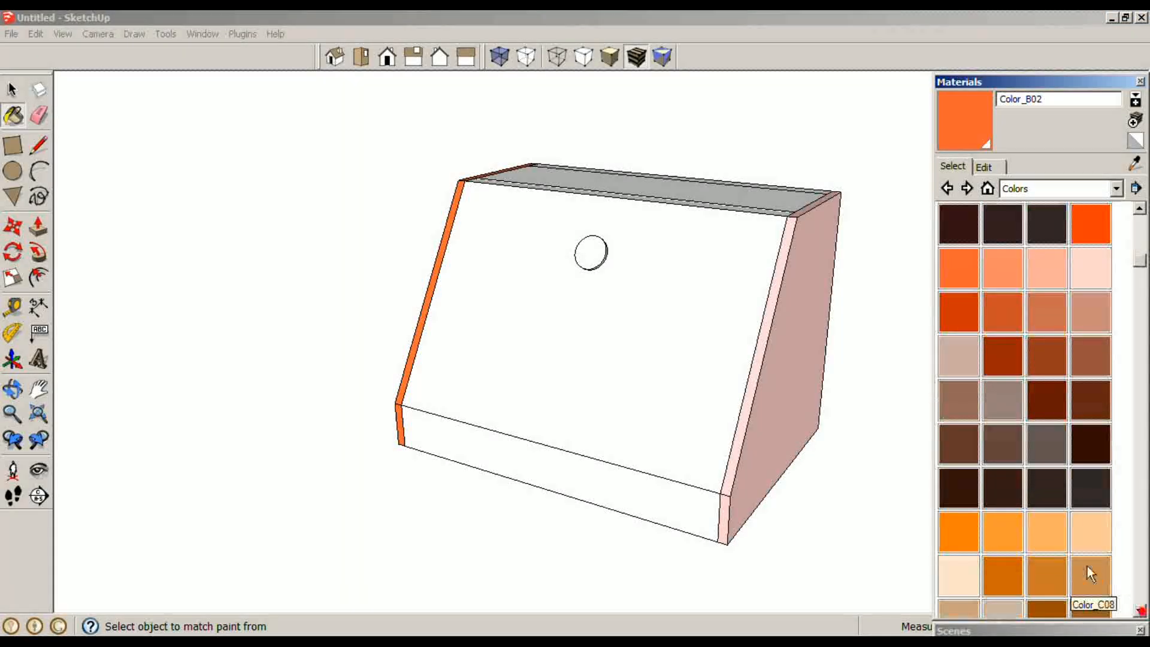
click(1048, 531)
click(707, 189)
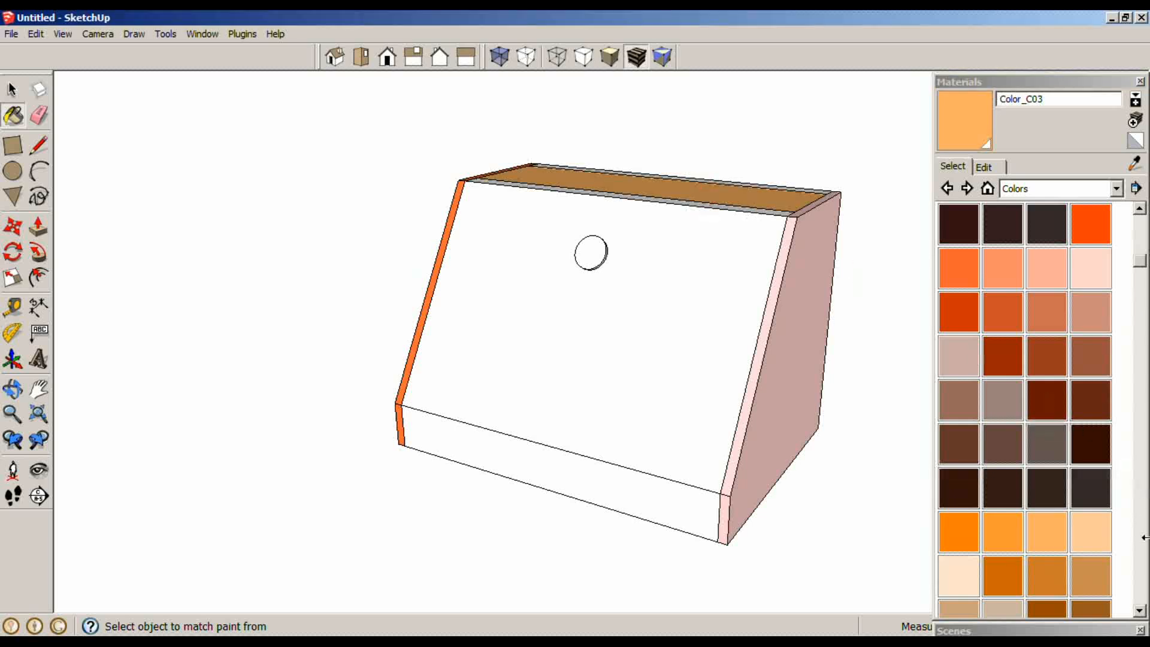
- Paint the grouped slanted door and its knob with the pale yellow material Color_D04
click(1141, 609)
click(1141, 609)
click(1141, 610)
click(1141, 610)
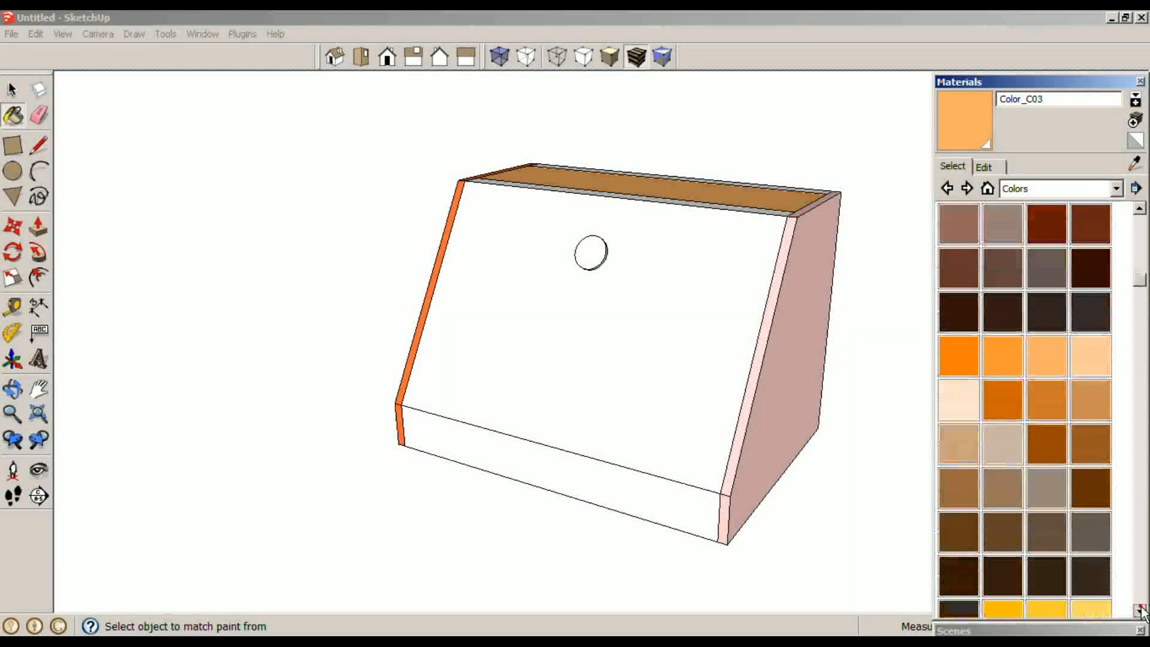
click(1141, 610)
click(1141, 609)
click(1141, 610)
click(948, 557)
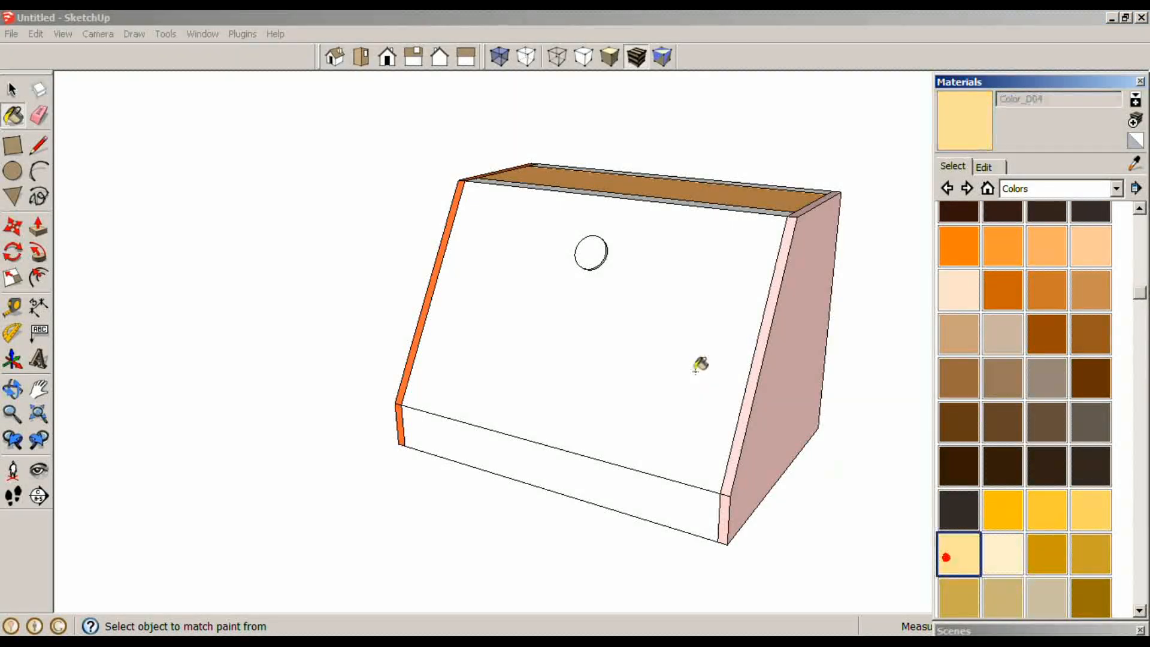
click(696, 369)
- Paint the low front board beneath the slanted door with the light green material Color_F03
click(1141, 610)
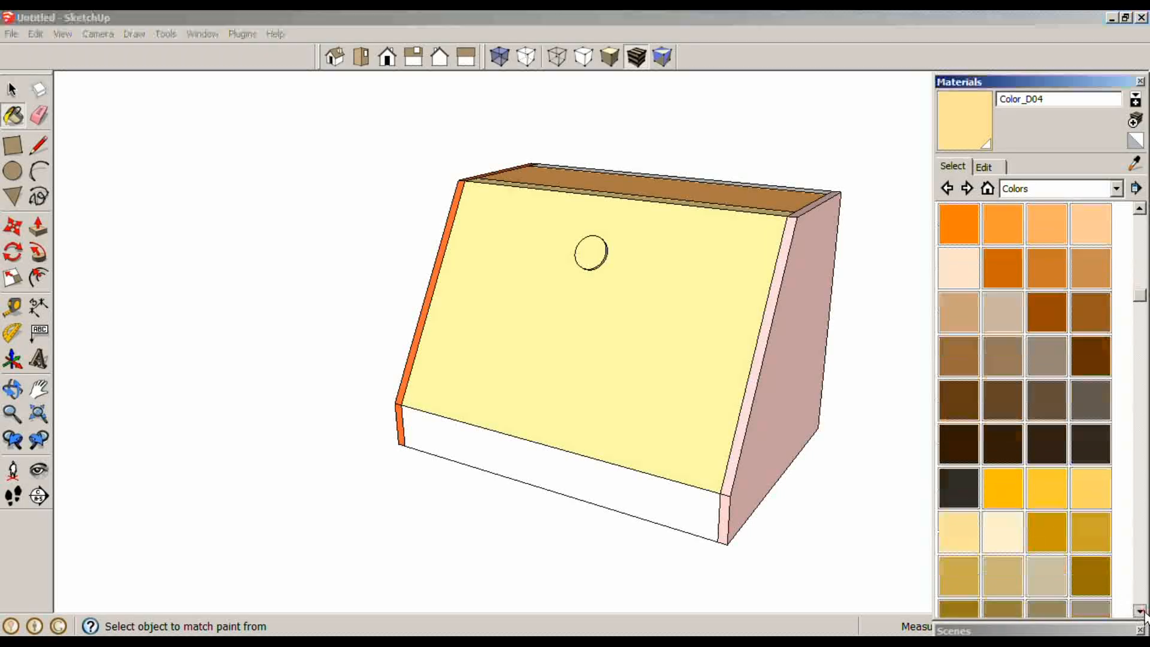
click(1141, 611)
click(1141, 610)
click(1141, 611)
click(1140, 611)
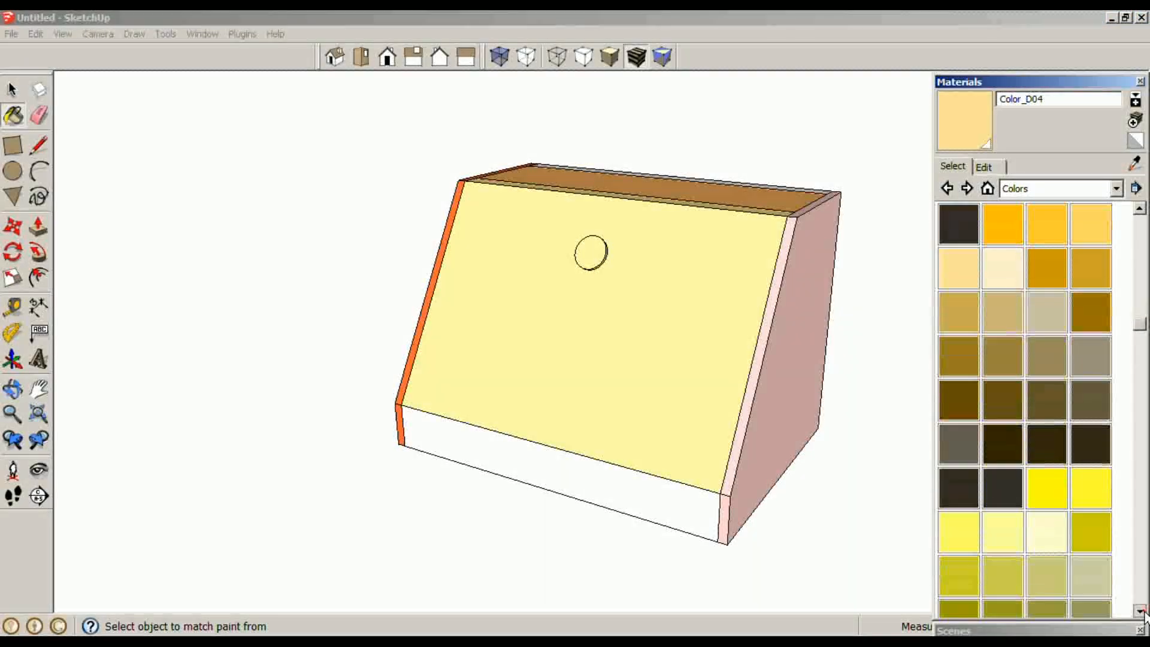
click(1141, 611)
click(1141, 610)
click(1141, 610)
click(1141, 611)
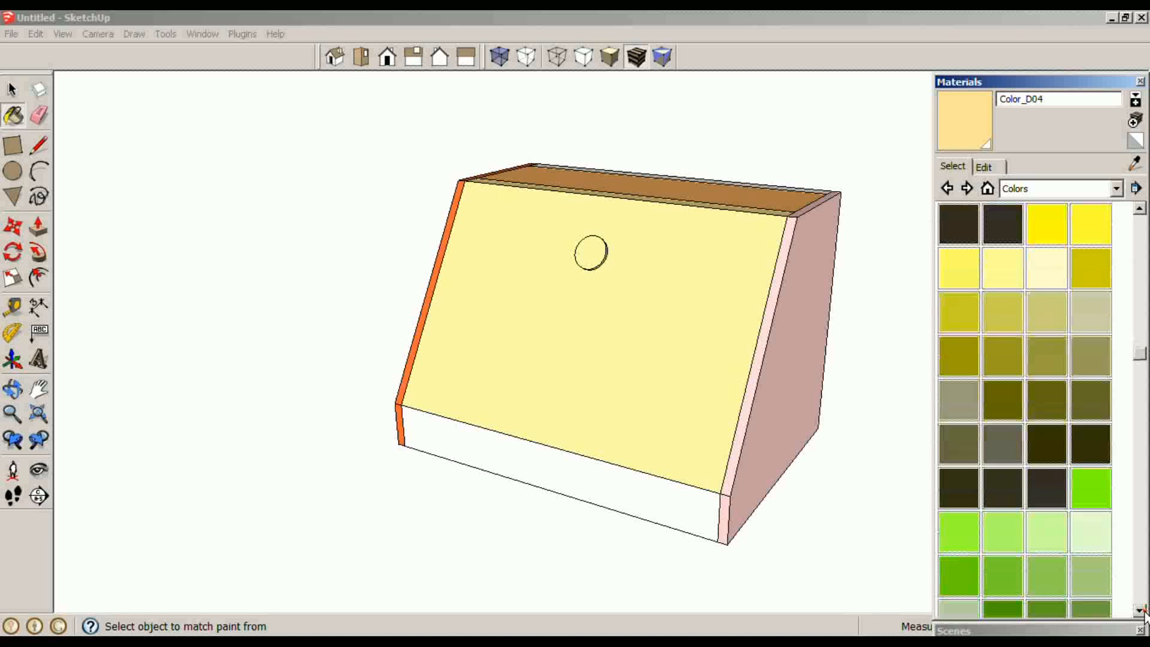
click(992, 530)
click(716, 503)
- Paint the breadbox's back board with the light cyan material Color_H04
mouse_move(809, 520)
middle_down()
mouse_move(834, 474)
mouse_move(506, 290)
mouse_move(336, 233)
middle_up()
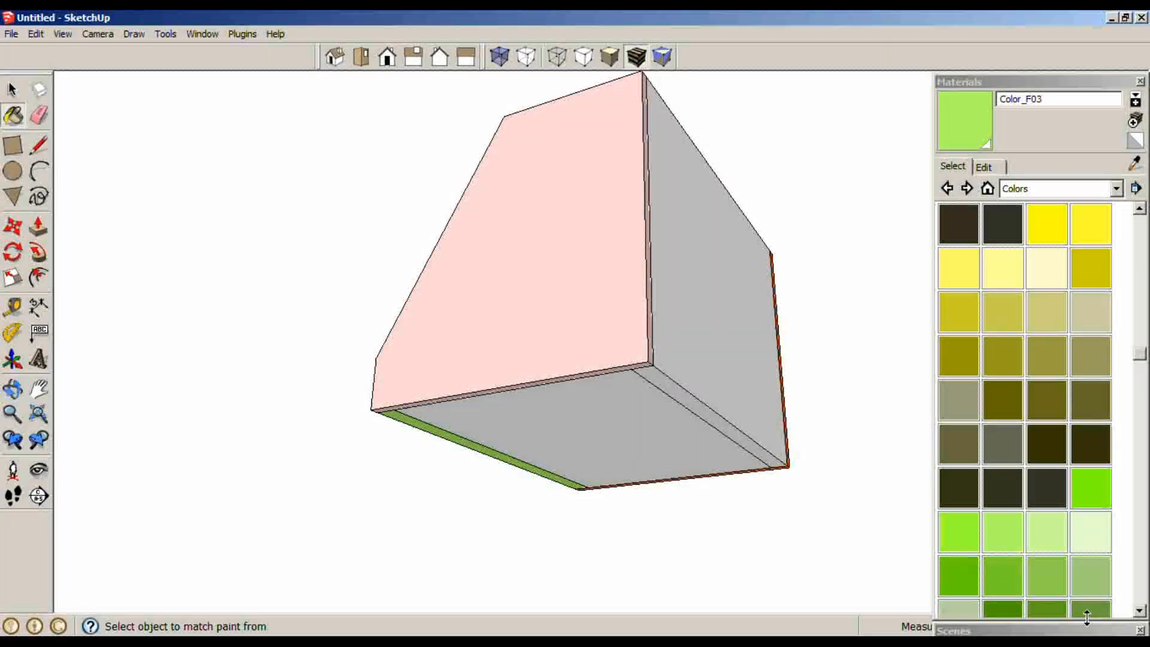
click(1140, 610)
click(1139, 610)
click(1141, 611)
click(1140, 612)
click(1140, 612)
click(1141, 612)
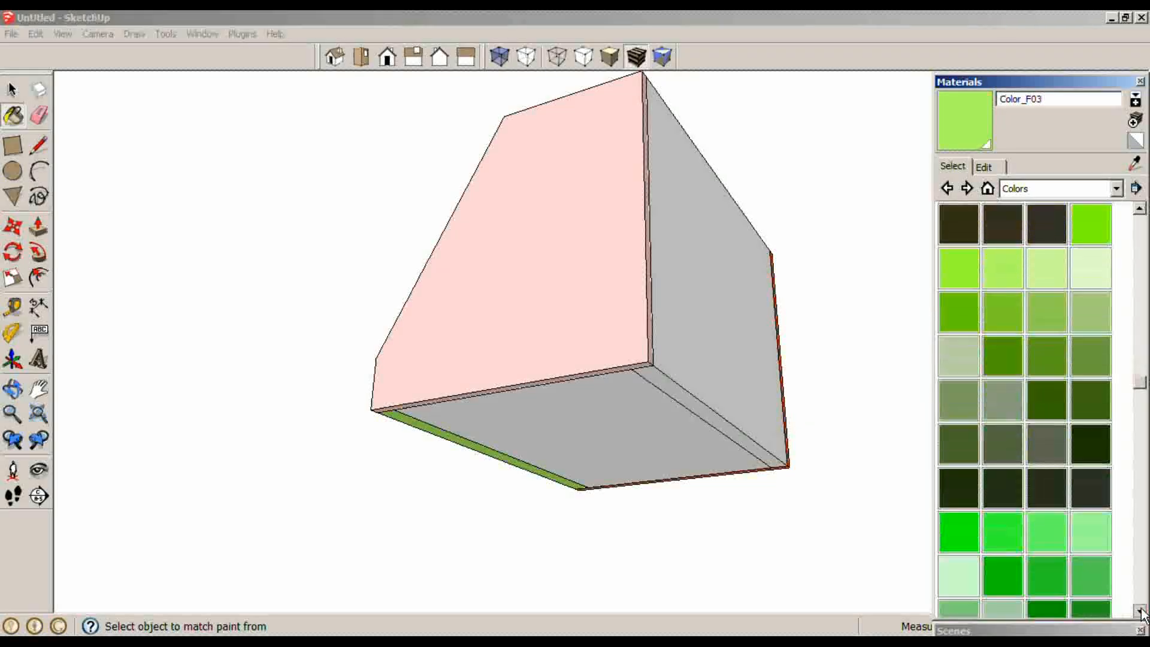
click(1140, 611)
click(1140, 611)
click(1140, 611)
click(1141, 611)
click(1140, 611)
click(1140, 611)
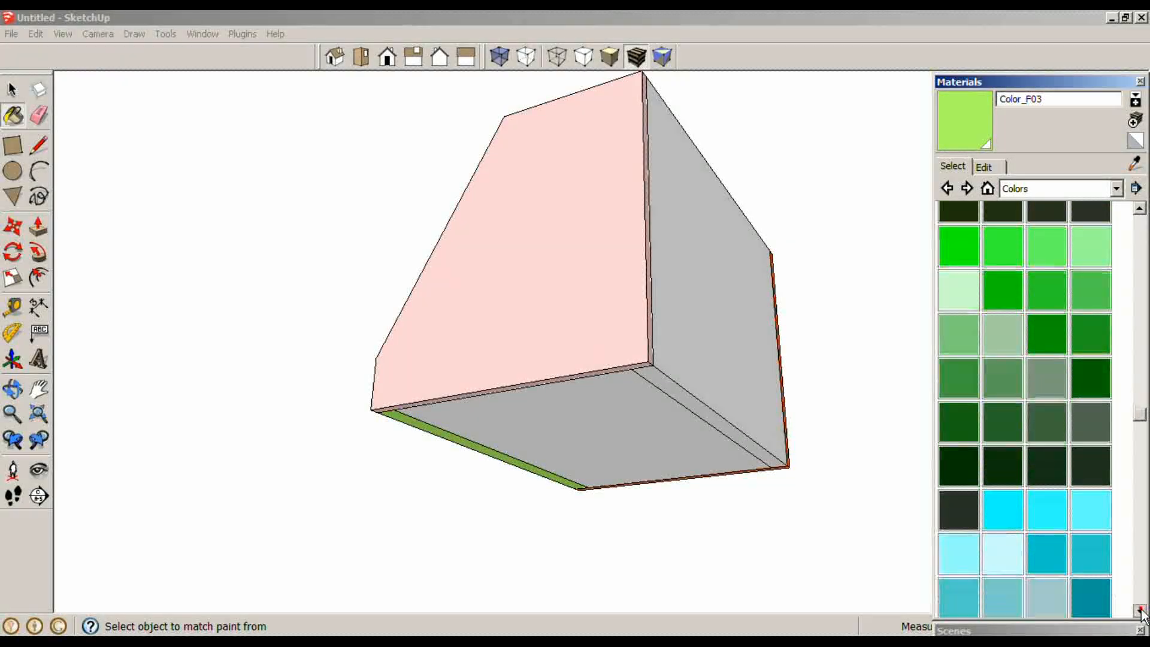
click(960, 542)
click(739, 412)
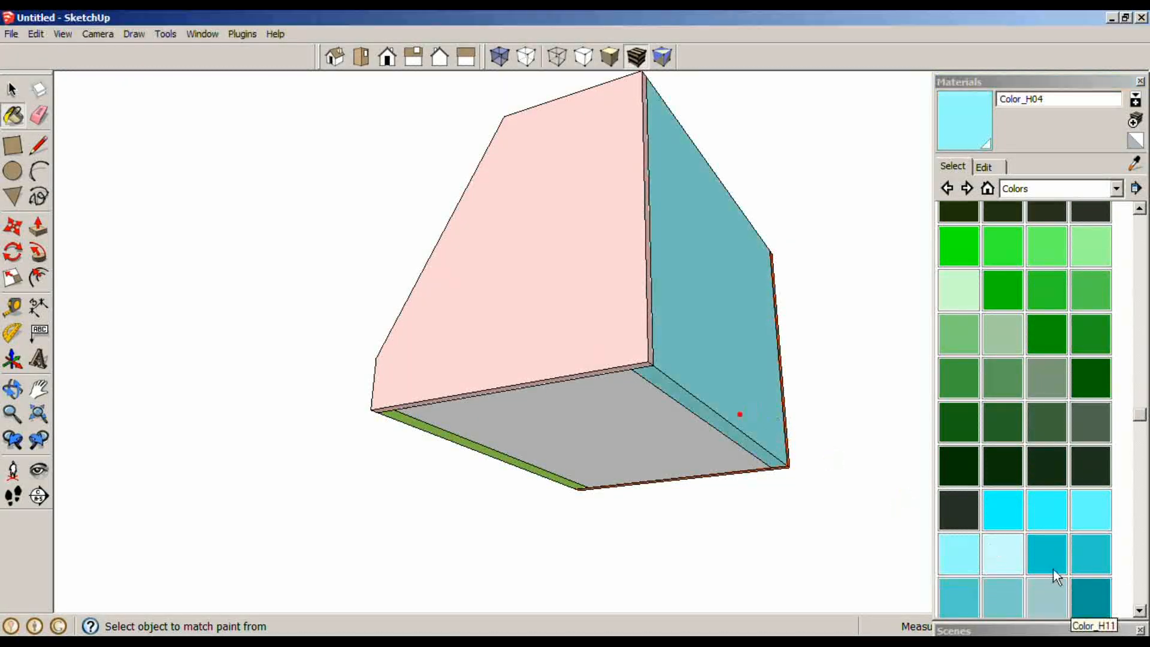
- Paint the underside of the breadbox's bottom board with the purple material Color_J03
click(1141, 611)
click(1141, 611)
click(1141, 611)
click(1140, 611)
click(1140, 611)
click(1140, 612)
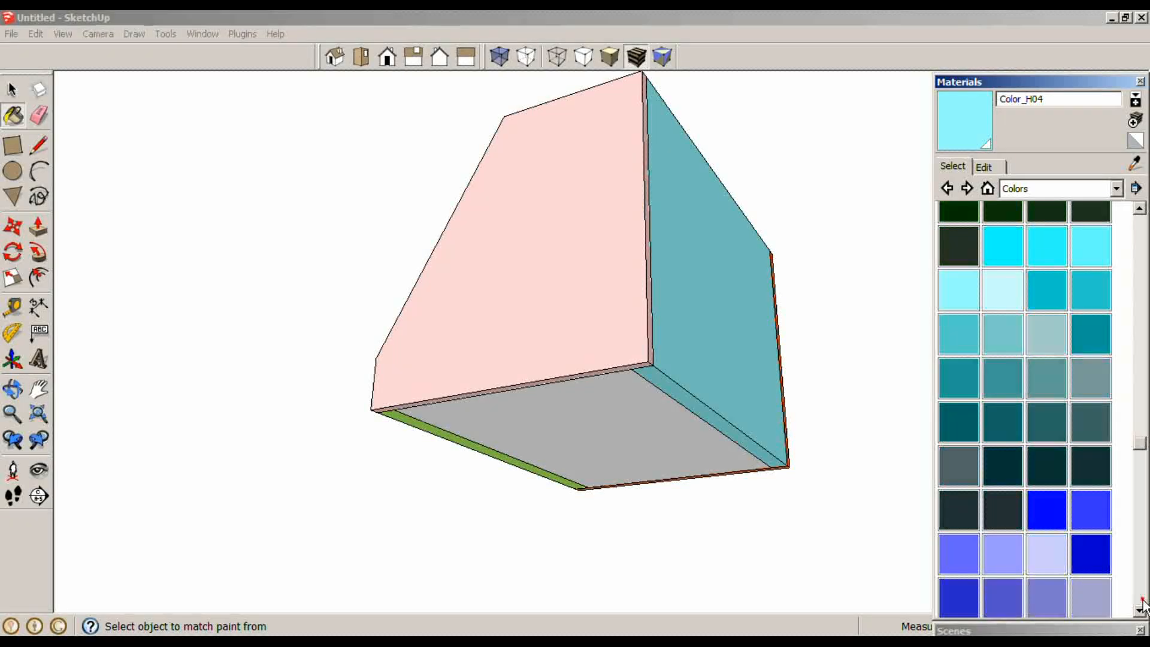
click(1142, 605)
click(1141, 605)
click(1141, 606)
click(1141, 605)
click(1142, 605)
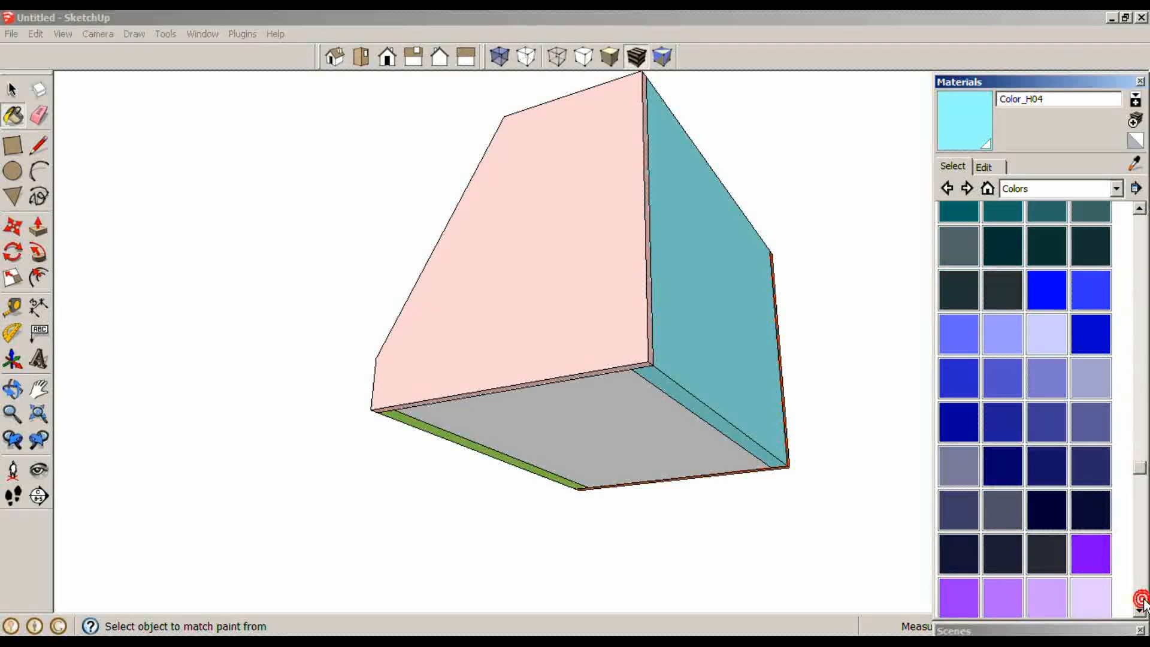
click(1142, 605)
click(1142, 605)
click(1142, 605)
click(1141, 606)
click(1001, 416)
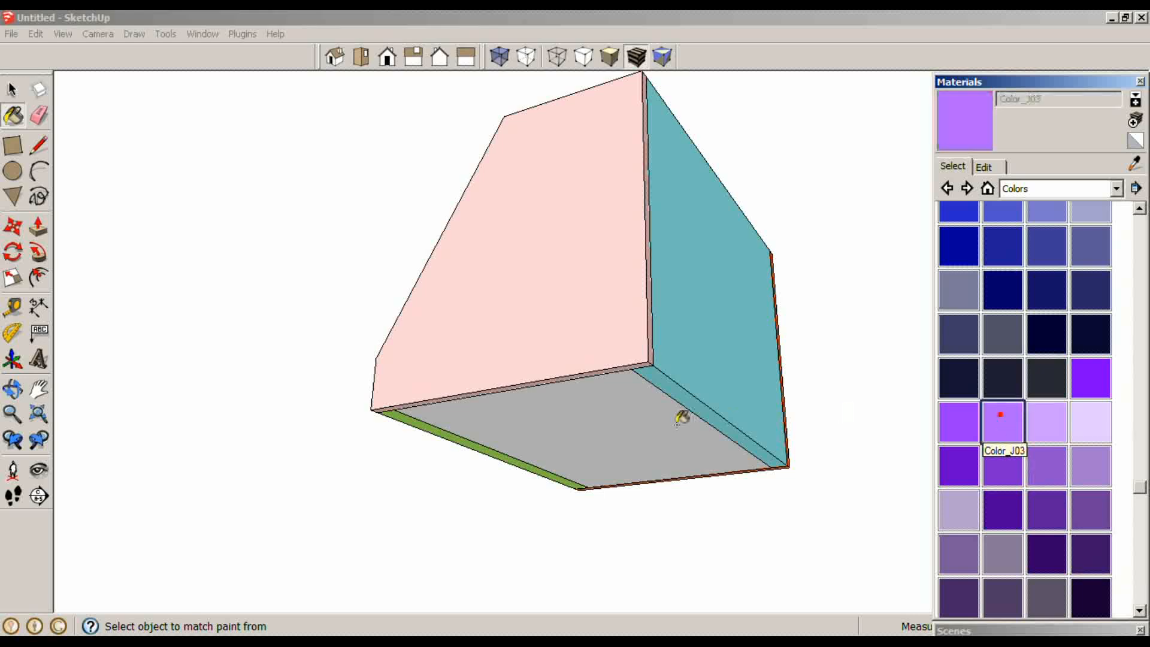
click(682, 418)
mouse_move(613, 424)
middle_down()
mouse_move(575, 226)
mouse_move(921, 492)
mouse_move(617, 342)
mouse_move(699, 426)
mouse_move(603, 416)
mouse_move(891, 458)
middle_up()
key(space)
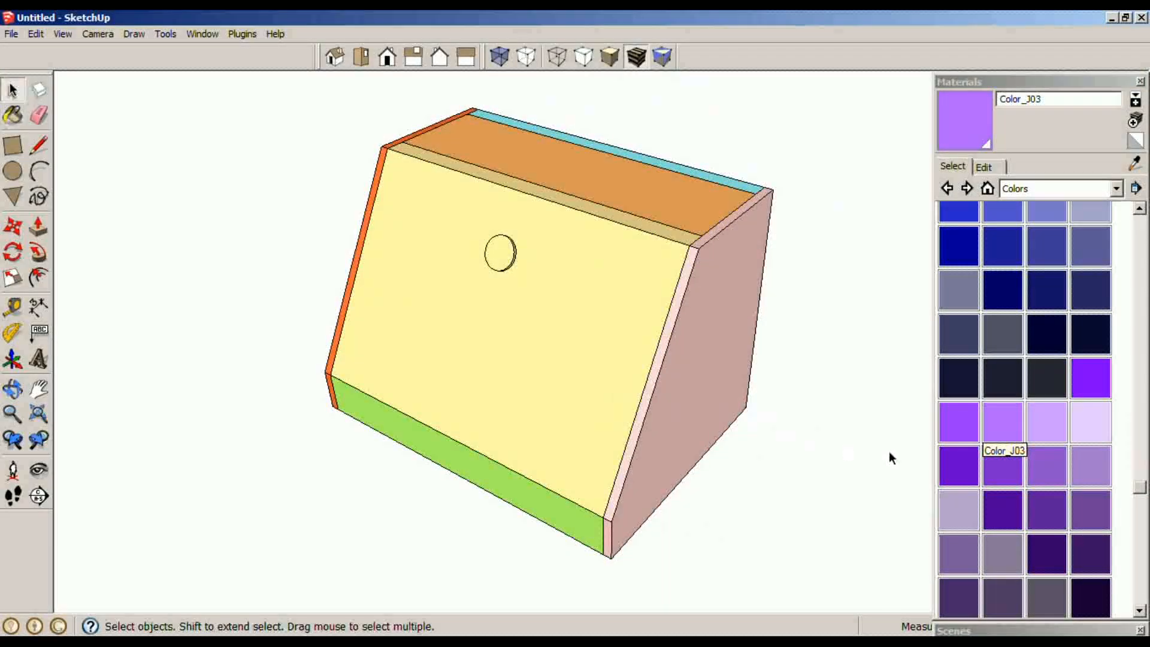
- Add a scene of the assembled breadbox seen from its front corner and name it OVERVIEW
click(1026, 83)
middle_drag(839, 282, 815, 247)
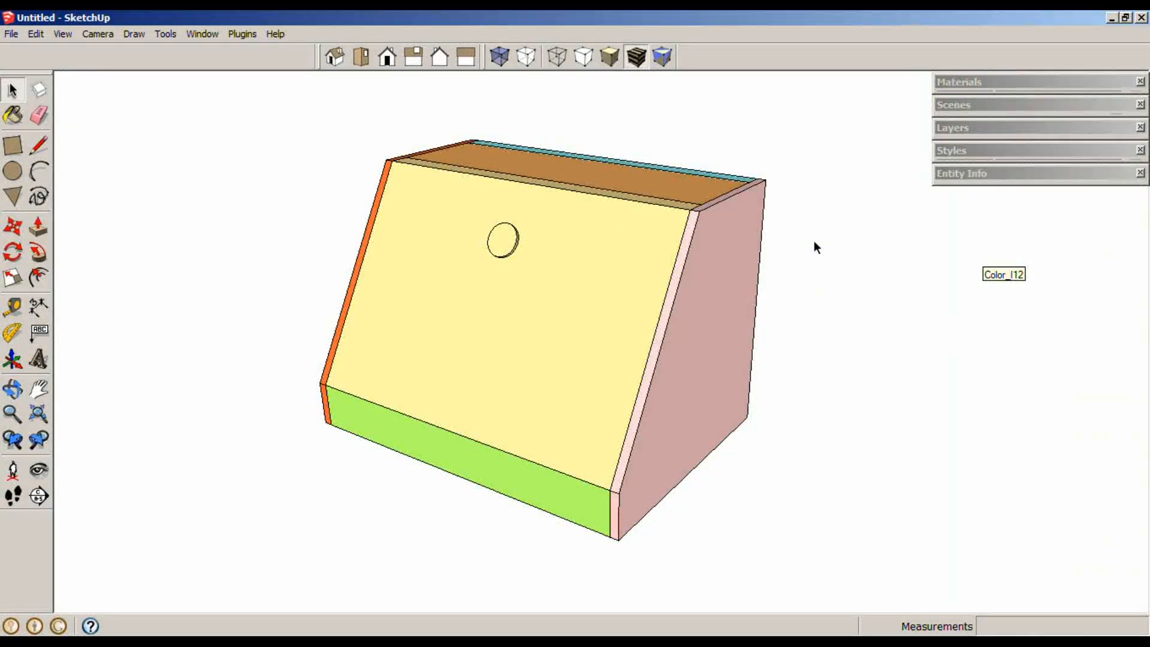
click(1006, 100)
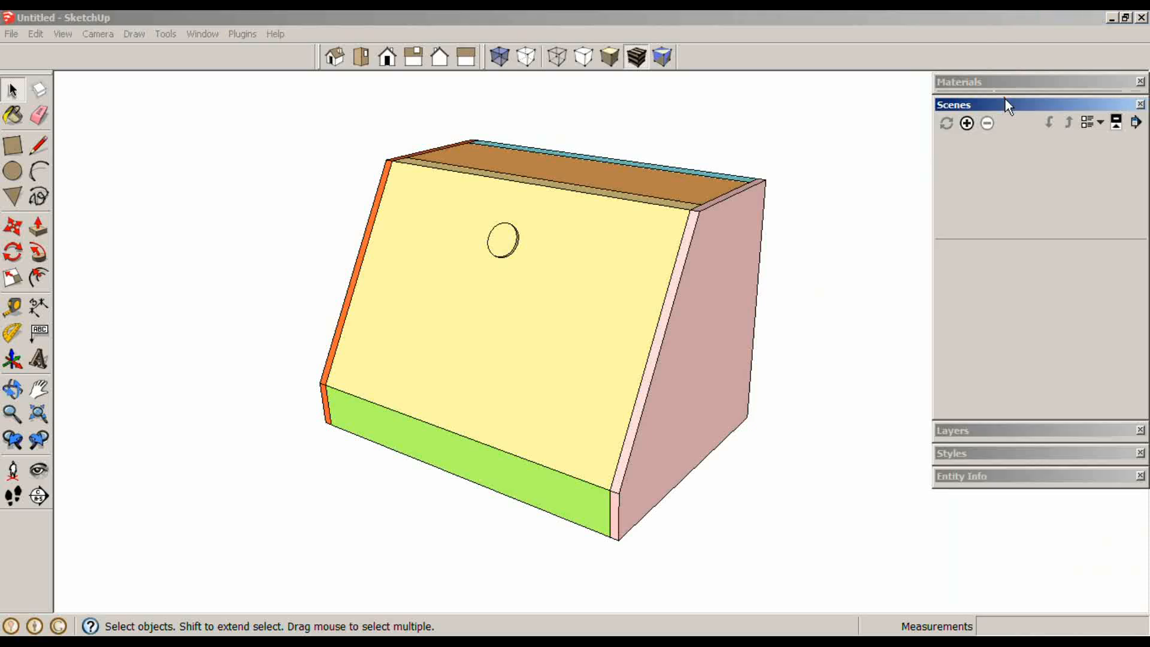
click(967, 123)
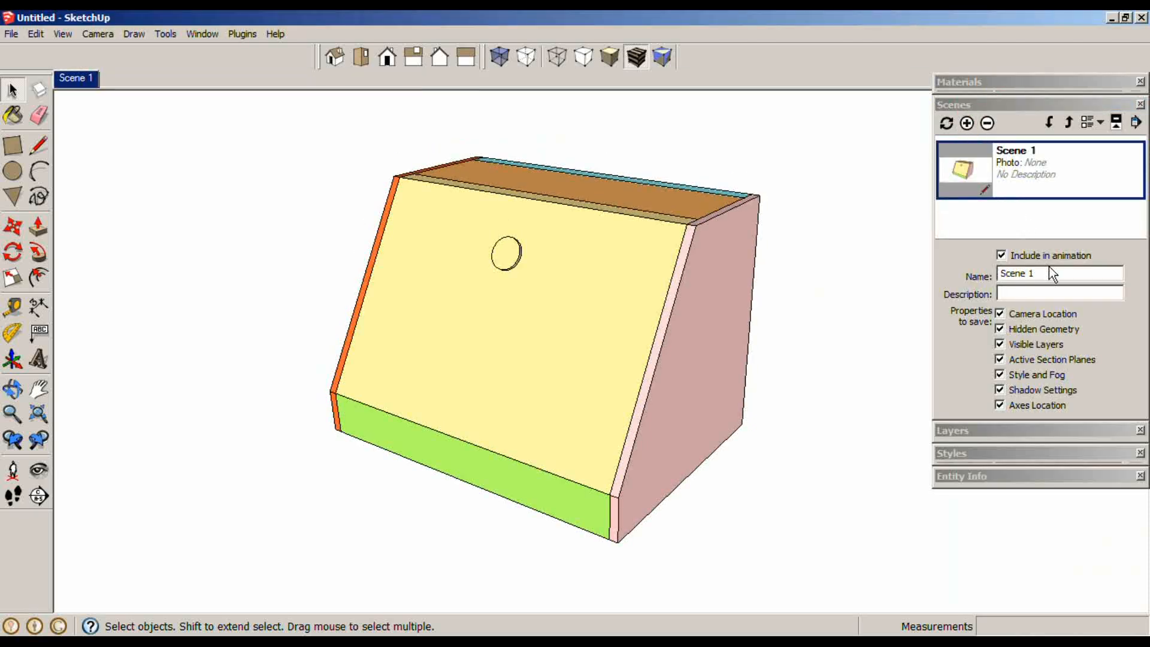
drag(1050, 268, 990, 271)
text(OVERVIEW)
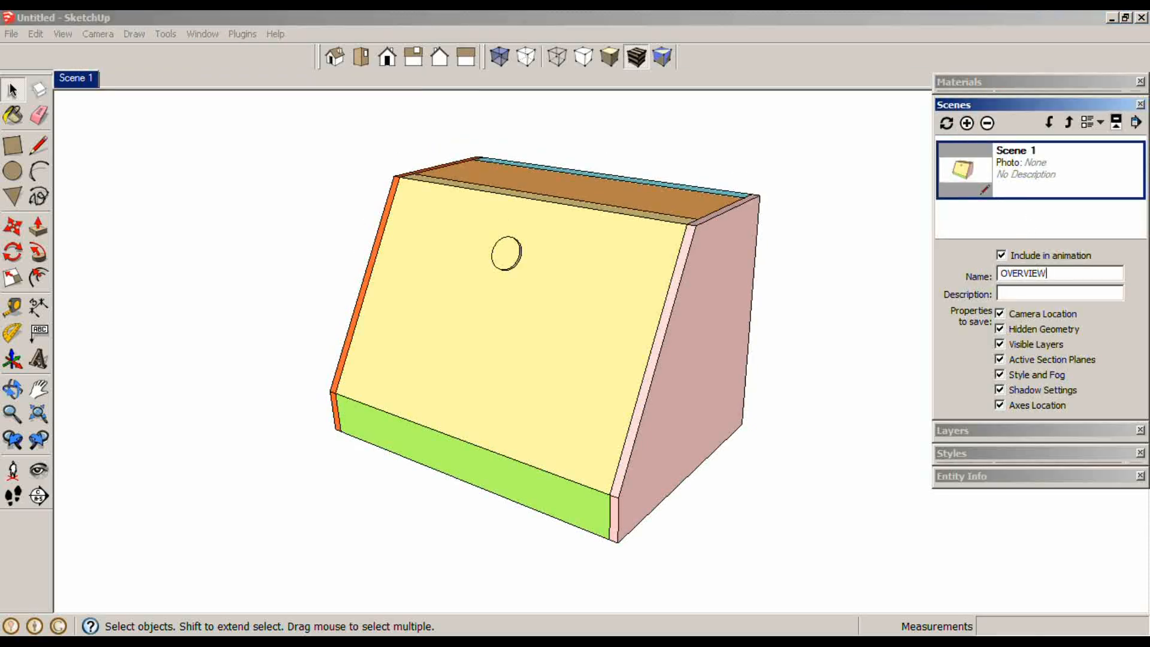
key(Return)
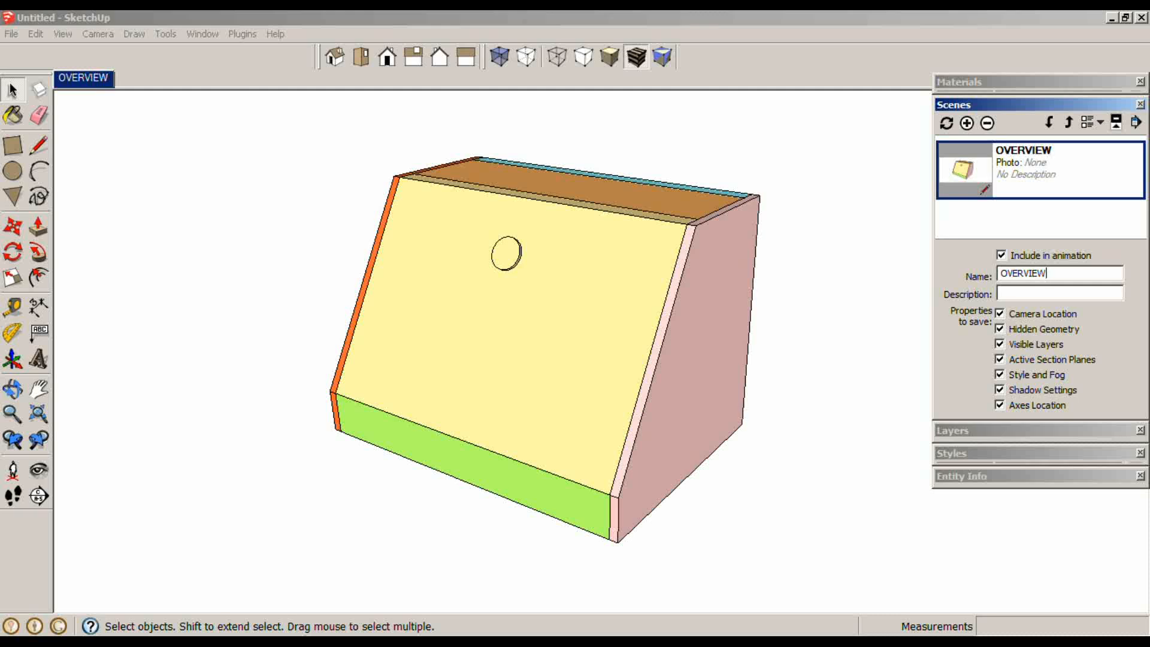
- Add a second scene from the same view and name it SIDE DETAIL
click(967, 123)
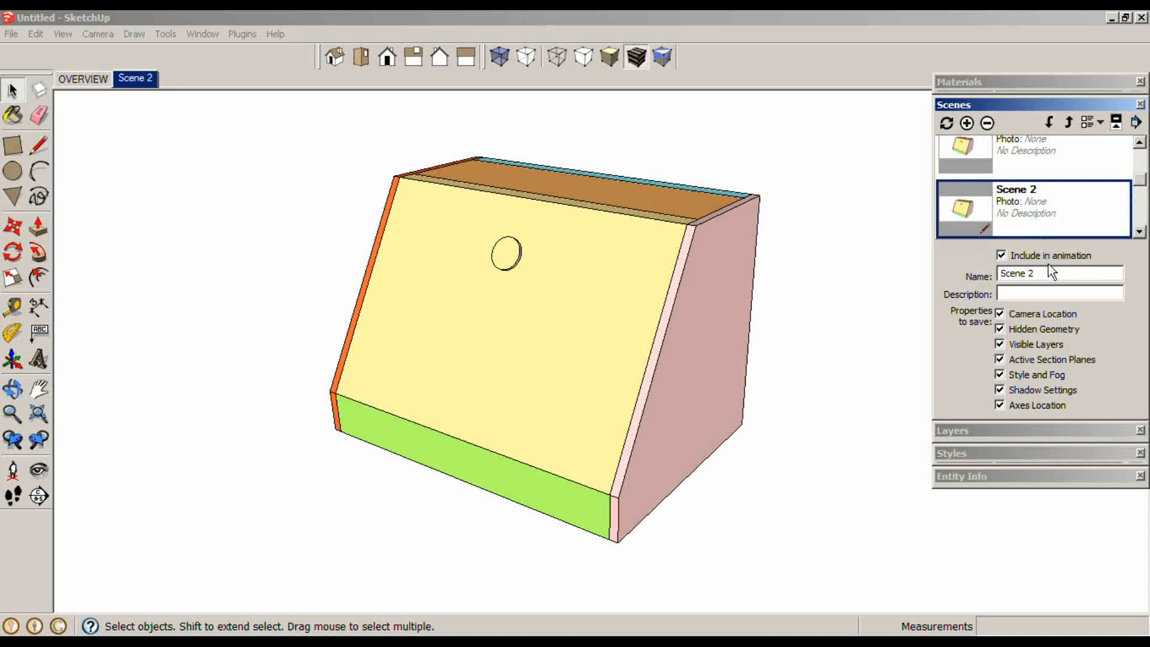
drag(1049, 272, 986, 273)
text(SIDE DETAIL)
key(Return)
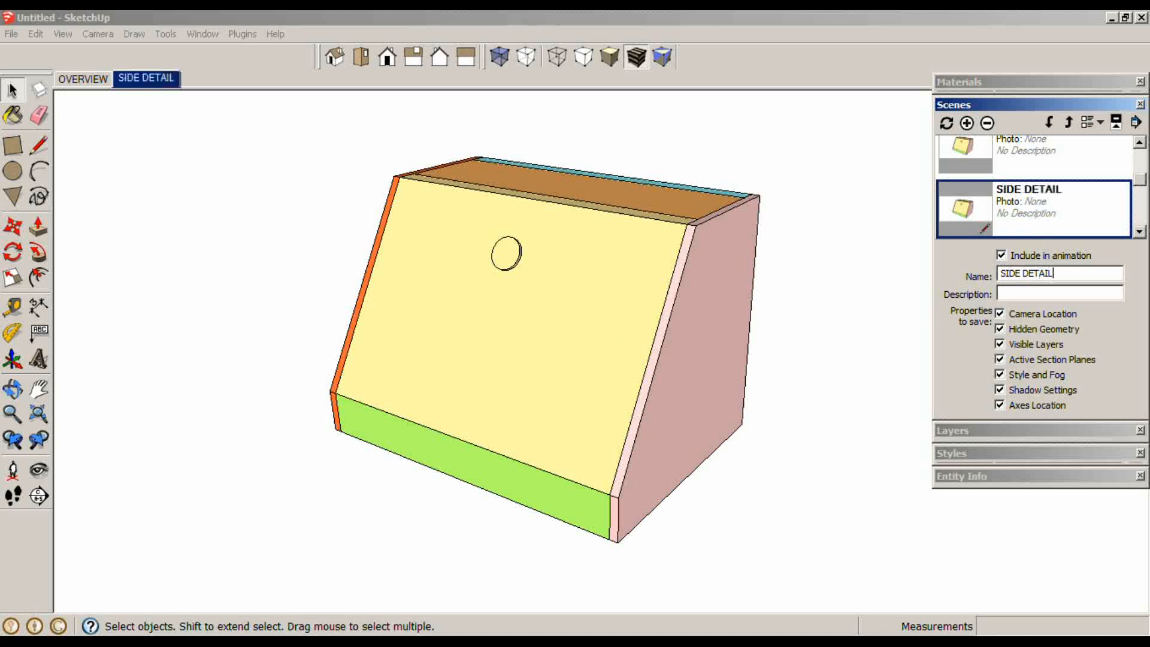
- Add a third scene from the same view and name it CUTTING DIAGRAM
click(967, 123)
triple_click(1050, 273)
text(CUTTING DIAGRAM)
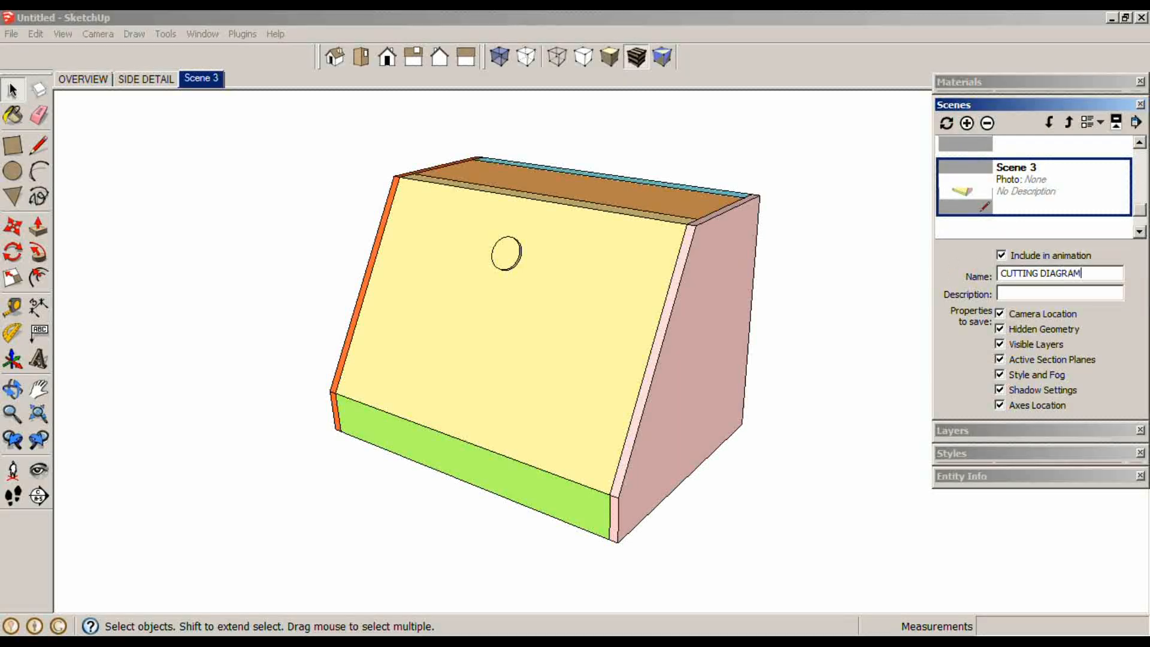
key(Return)
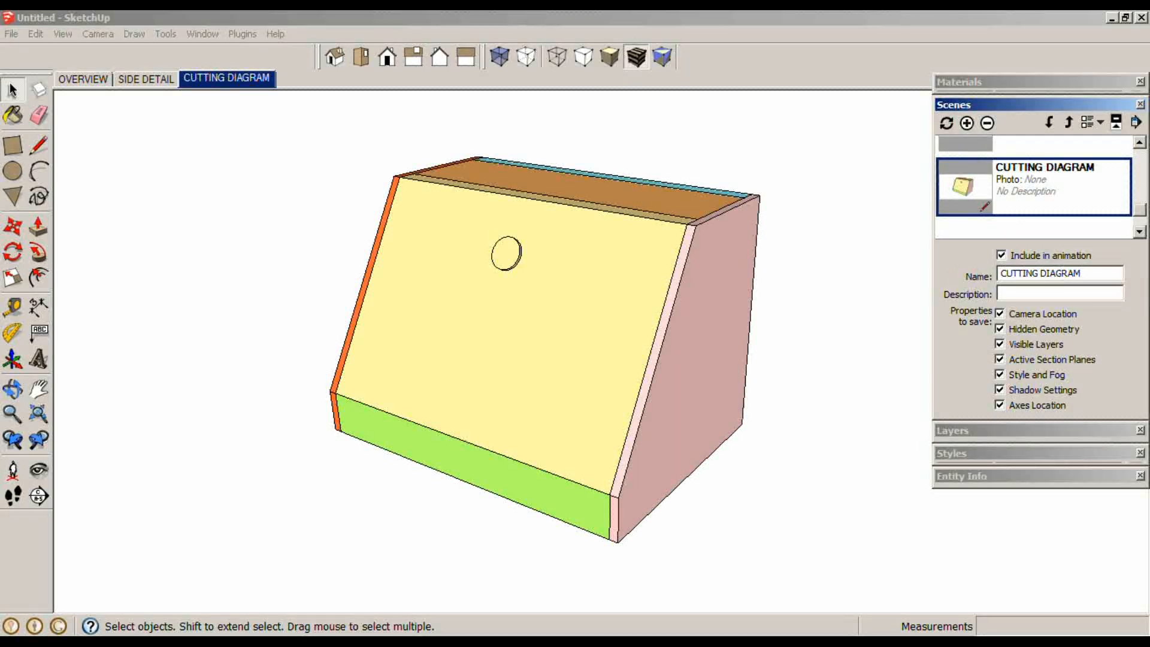
click(839, 235)
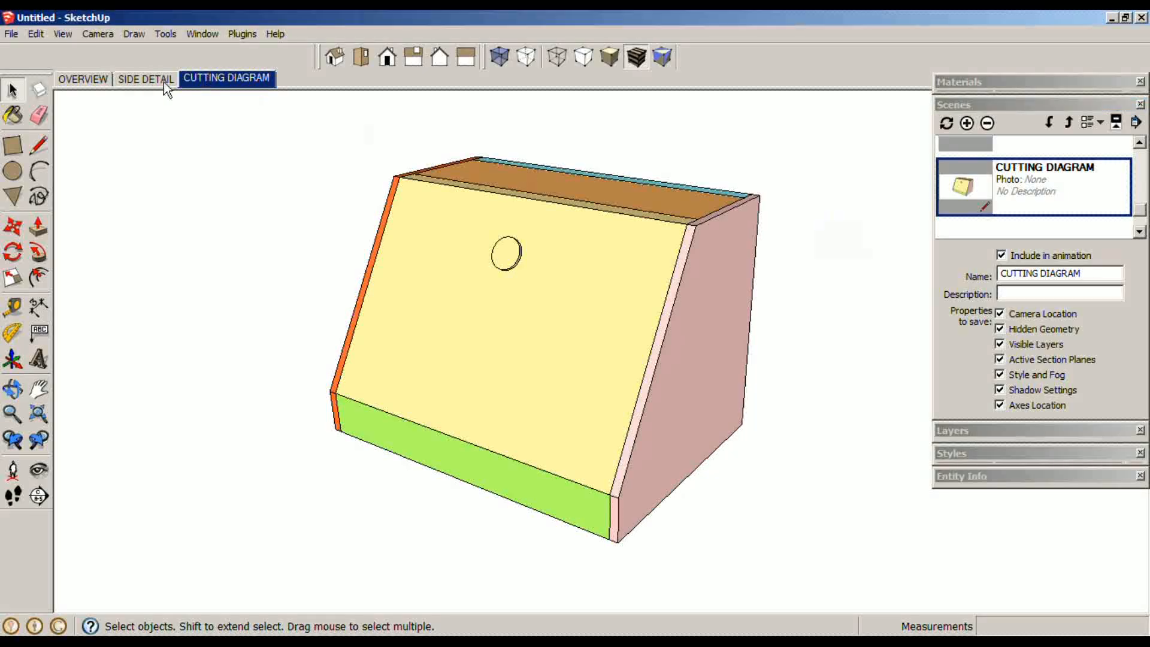
- Switch back to the OVERVIEW scene and collapse the scene settings
right_click(105, 82)
click(83, 79)
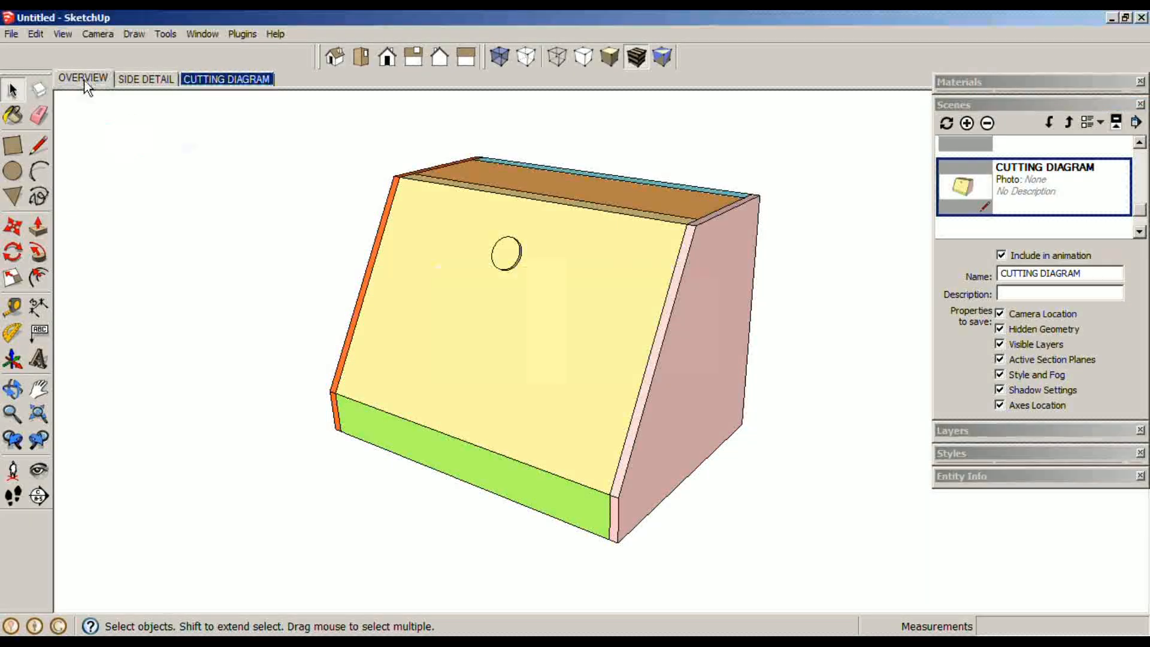
click(83, 79)
right_click(80, 75)
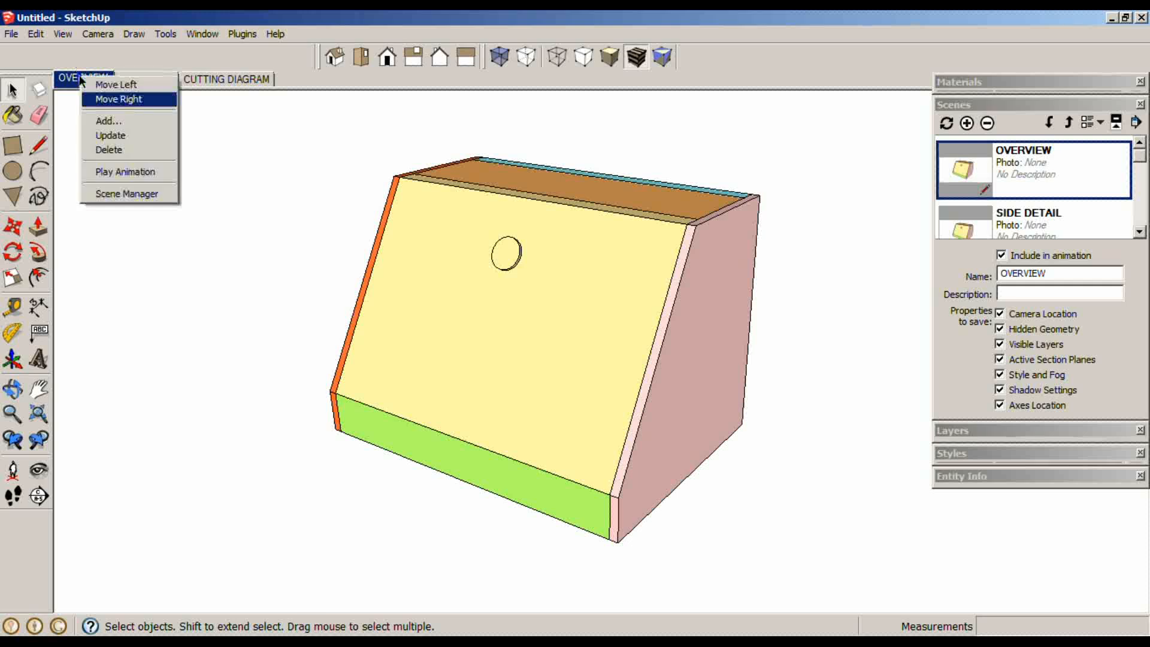
click(281, 182)
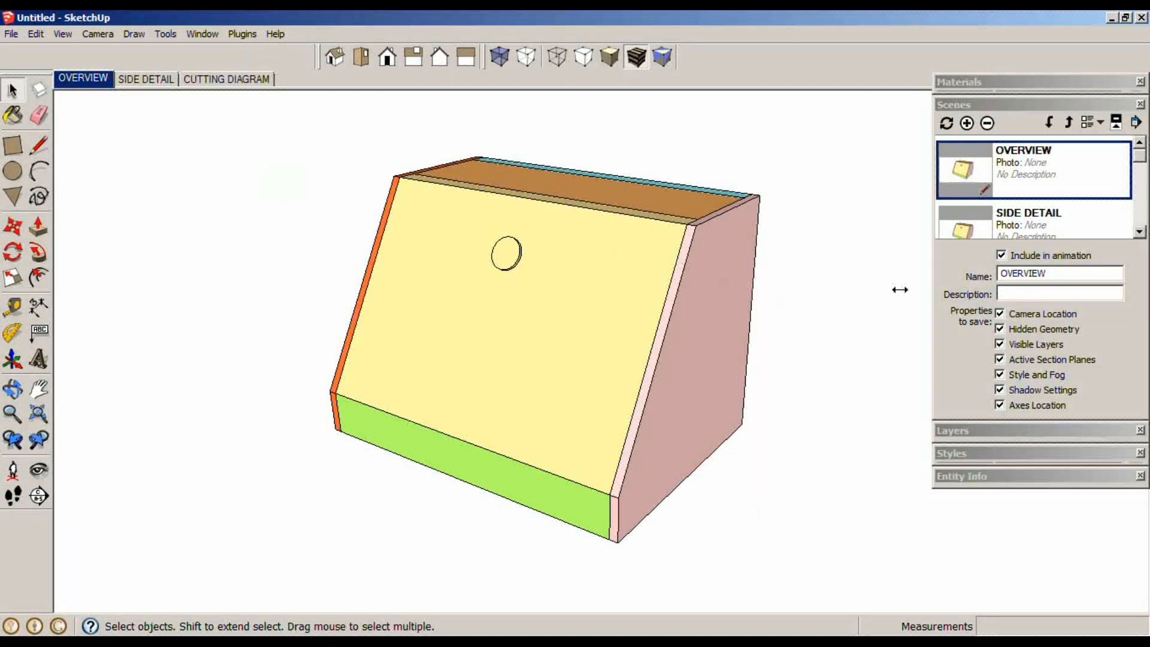
click(1015, 106)
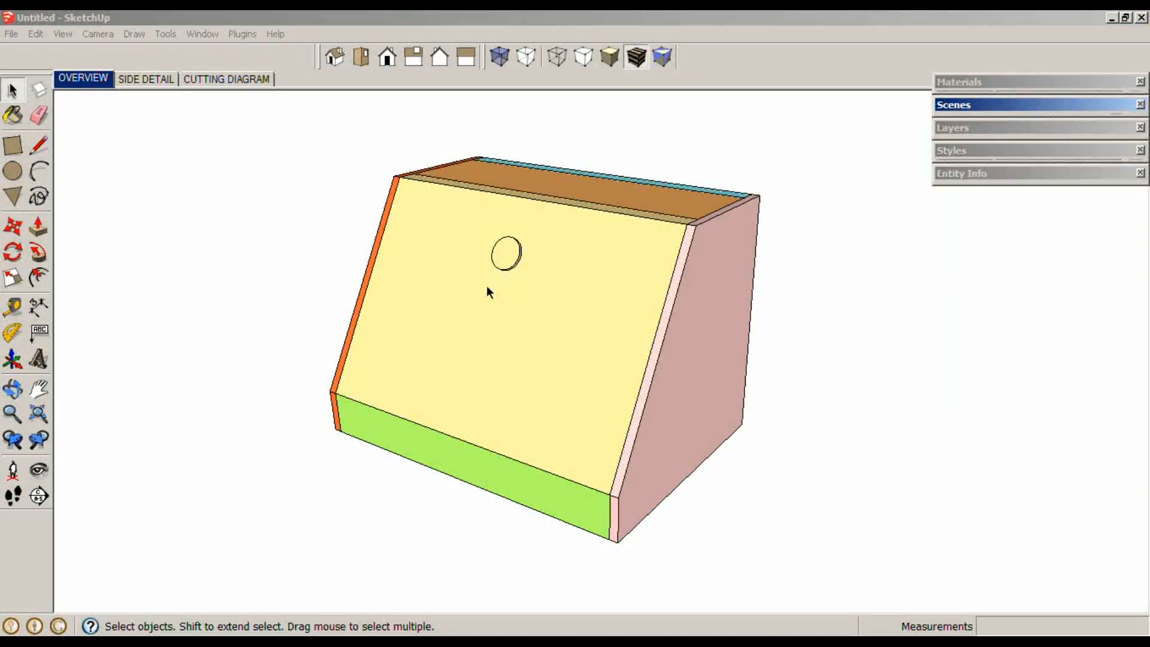
drag(875, 569, 285, 127)
click(285, 127)
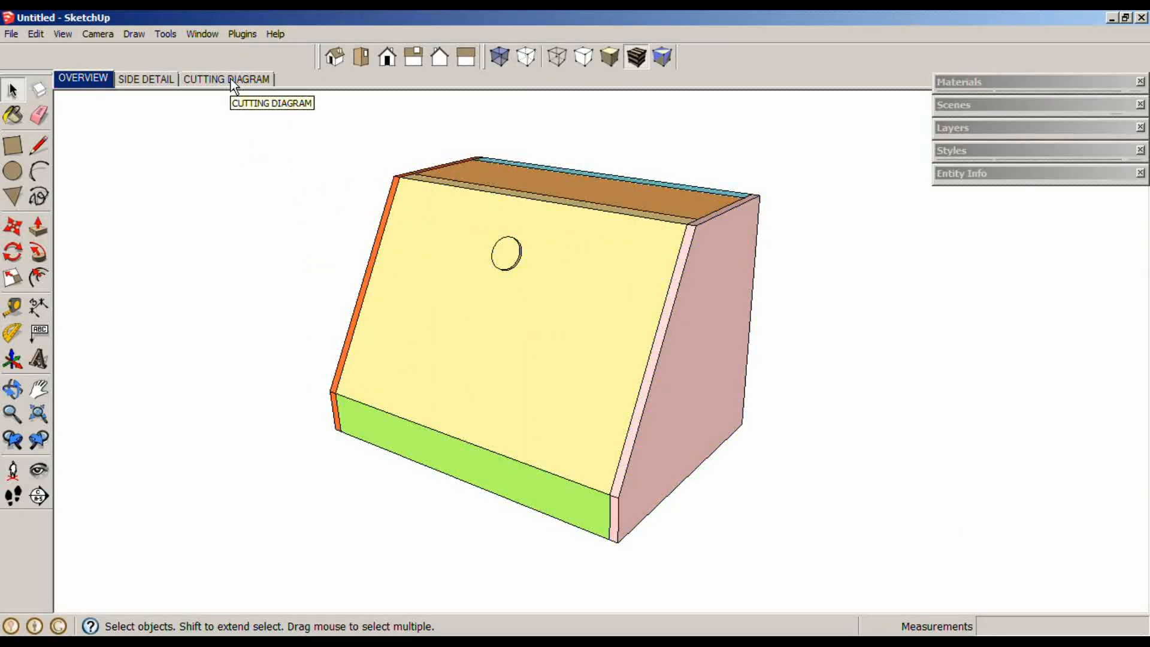
- Add a new layer named OVERVIEW
click(1041, 131)
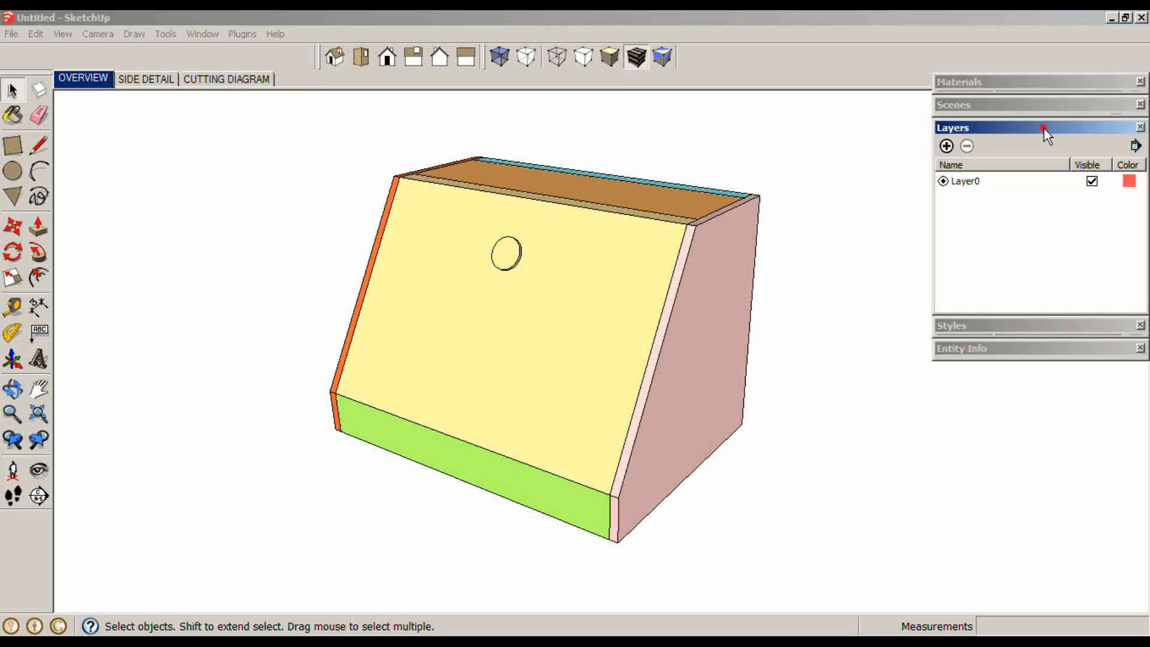
click(947, 146)
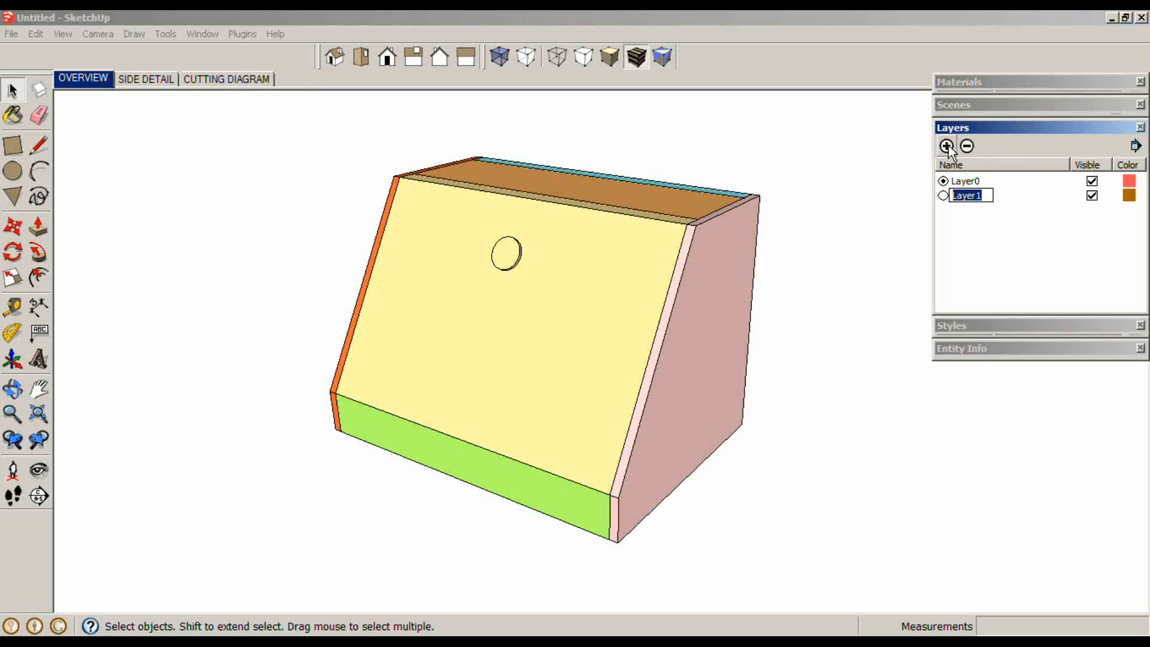
text(OVERF)
key(Return)
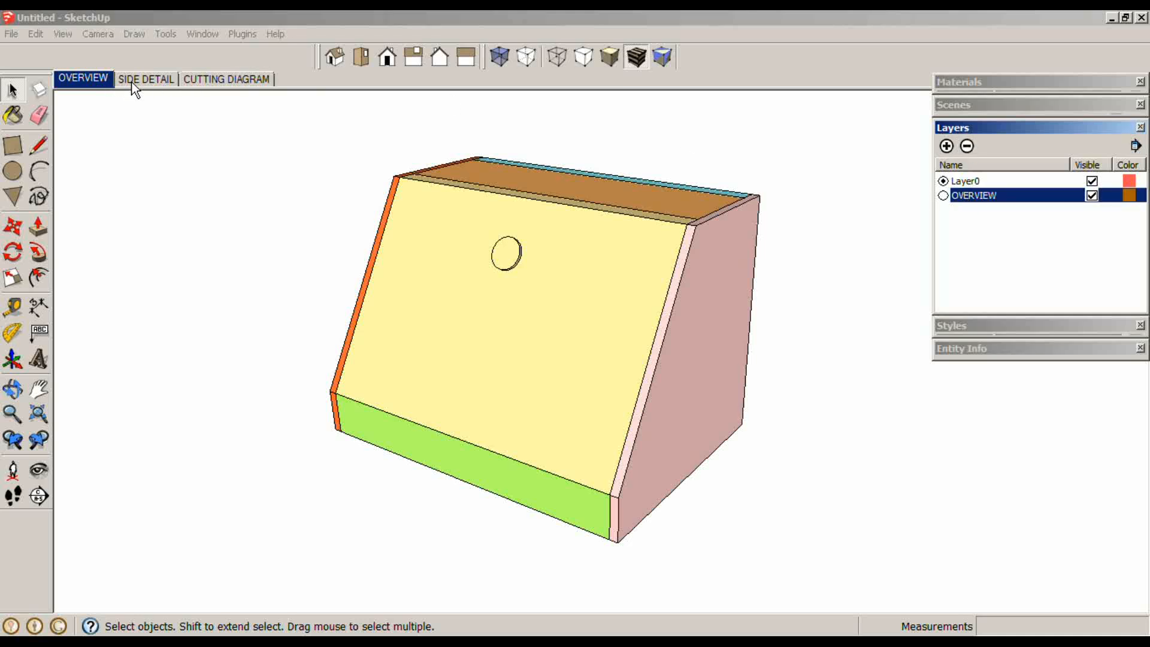
- Add another layer named CUTTING DIAGRAM
click(949, 148)
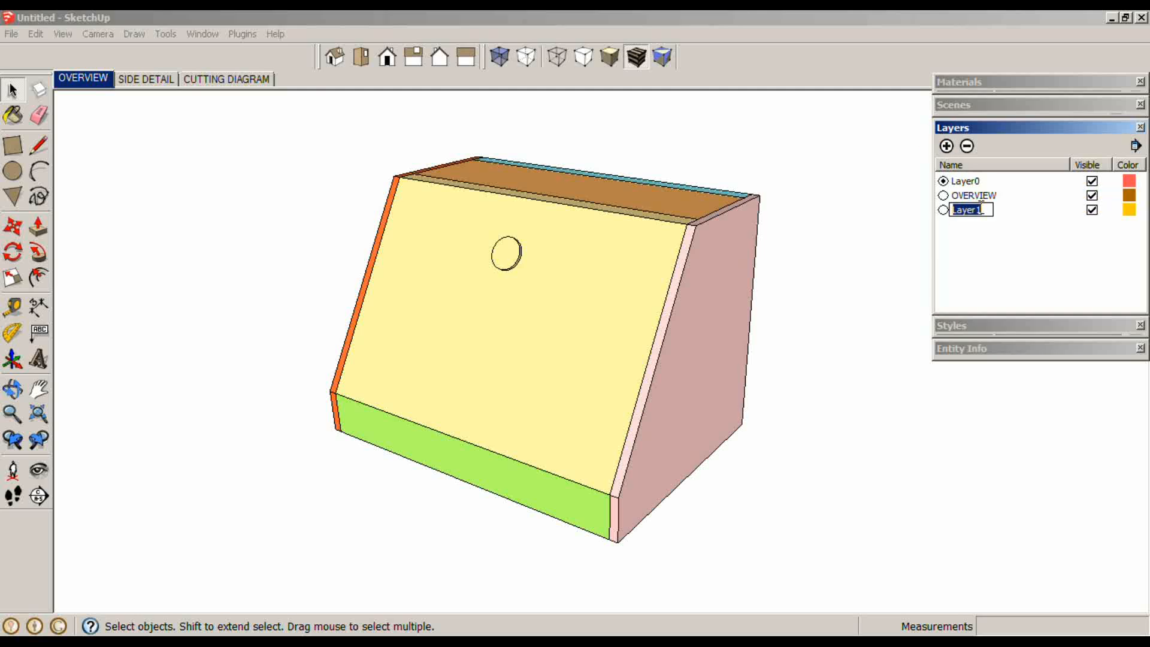
text(CUTTING DIA)
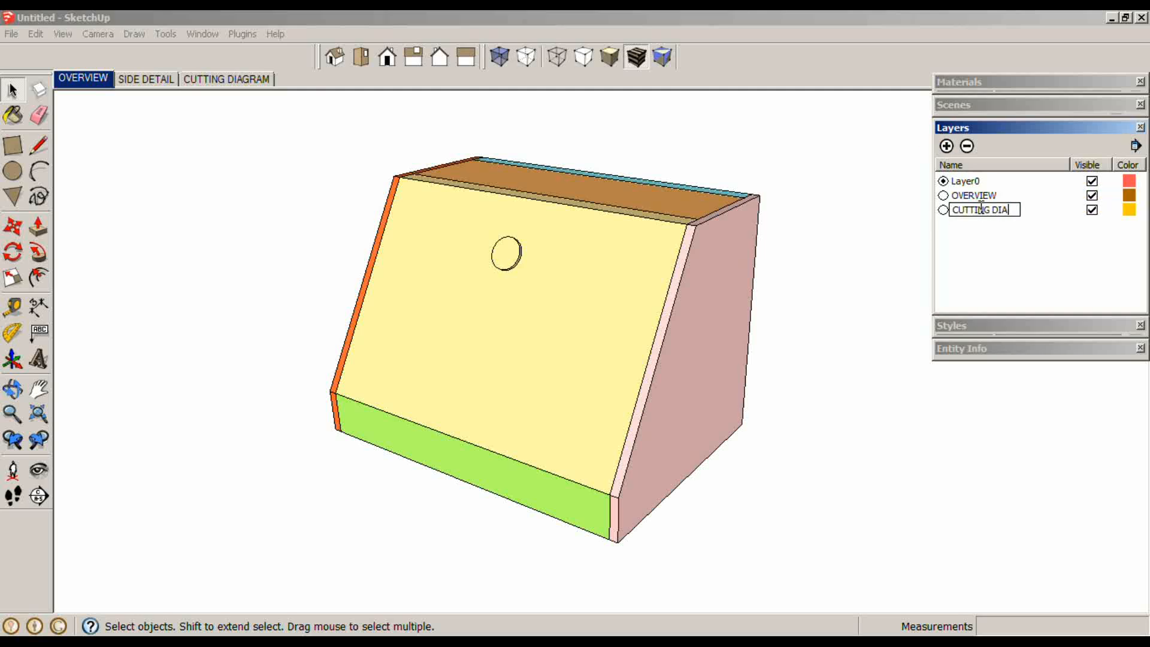
text(GRAM)
key(Return)
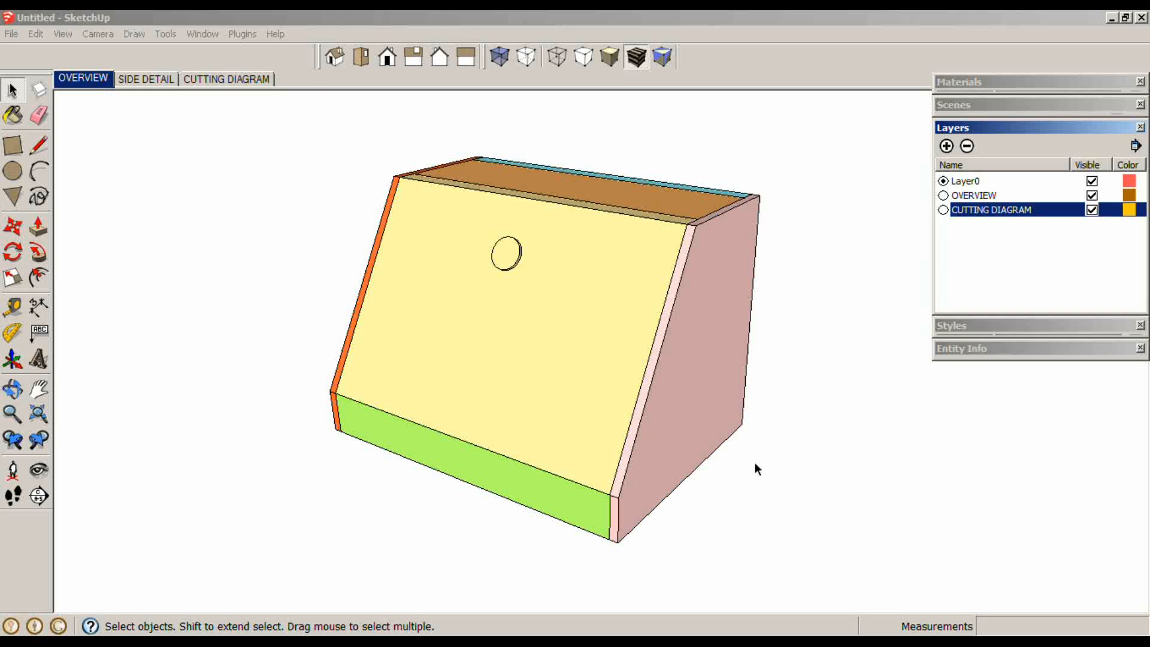
- Assign all the breadbox's components and groups to the OVERVIEW layer
click(840, 556)
drag(363, 190, 360, 188)
right_click(460, 244)
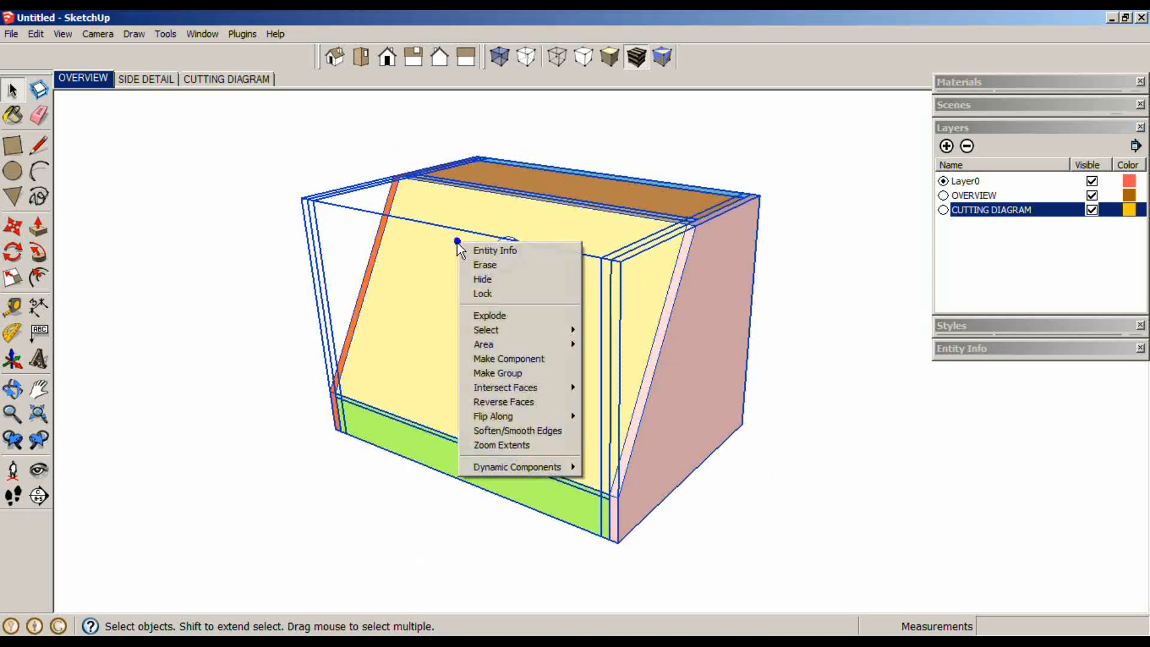
click(481, 252)
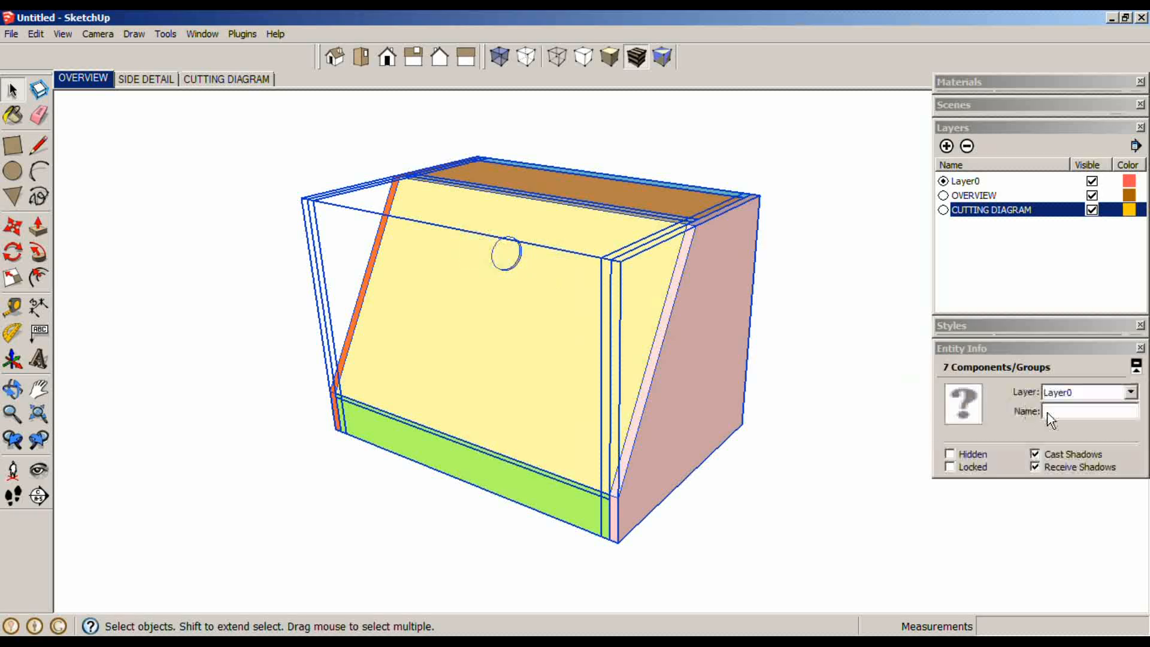
click(1096, 393)
click(1092, 429)
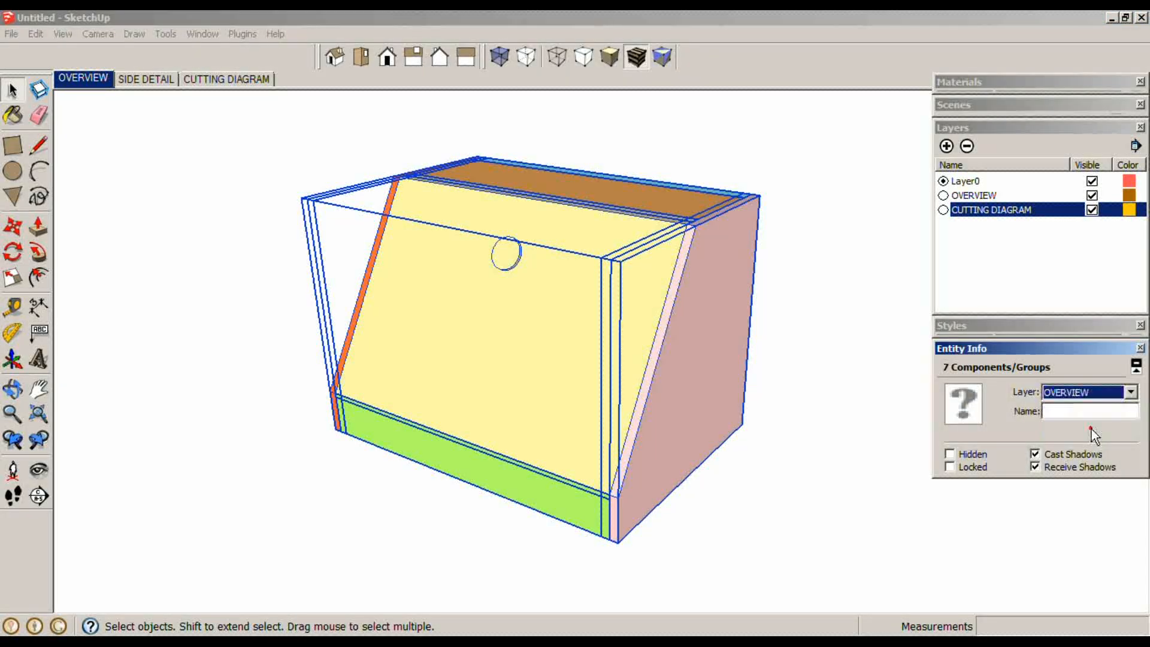
click(887, 322)
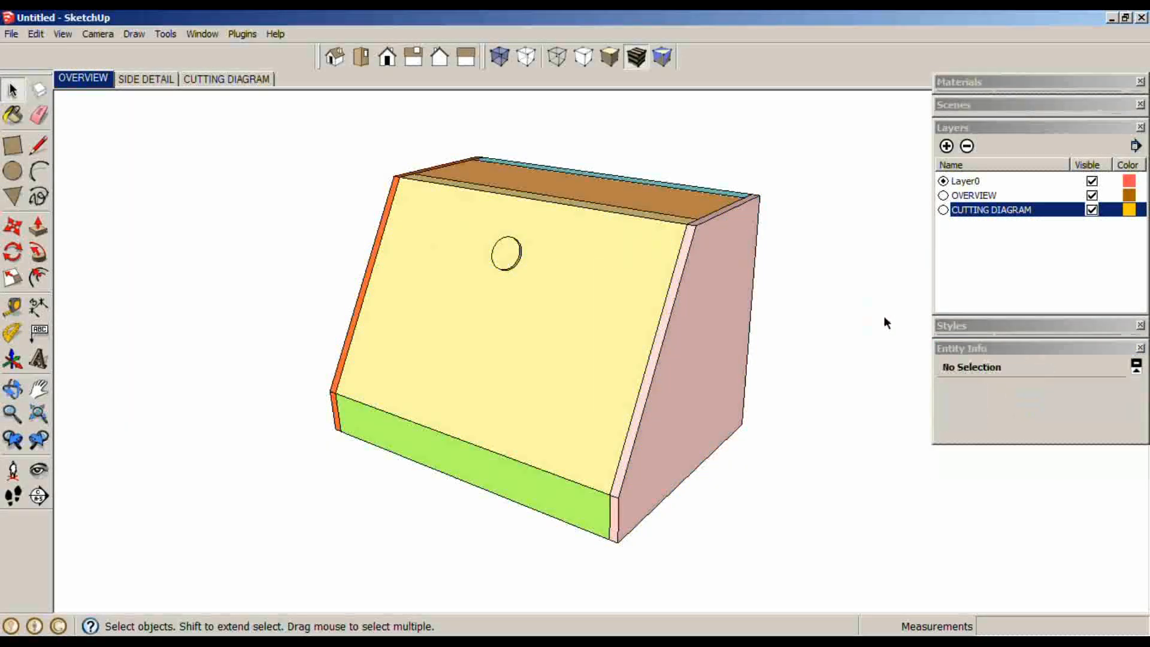
click(1000, 351)
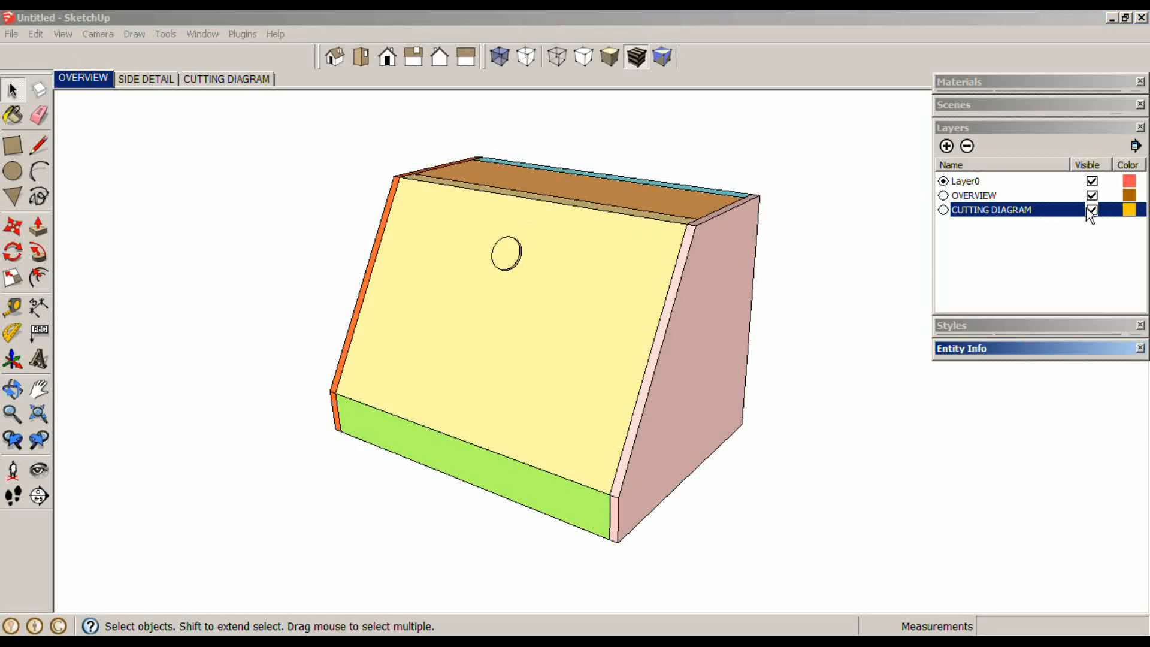
- Make OVERVIEW the current layer and update the OVERVIEW scene with Layer0 and CUTTING DIAGRAM hidden
click(945, 196)
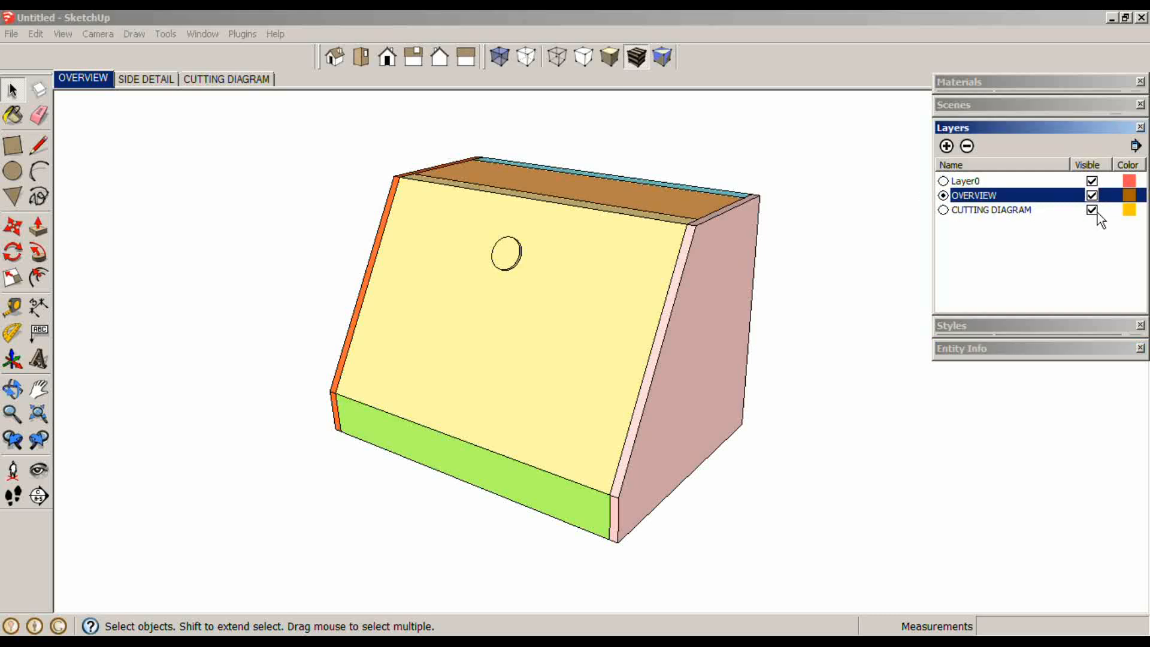
click(1093, 211)
click(1093, 180)
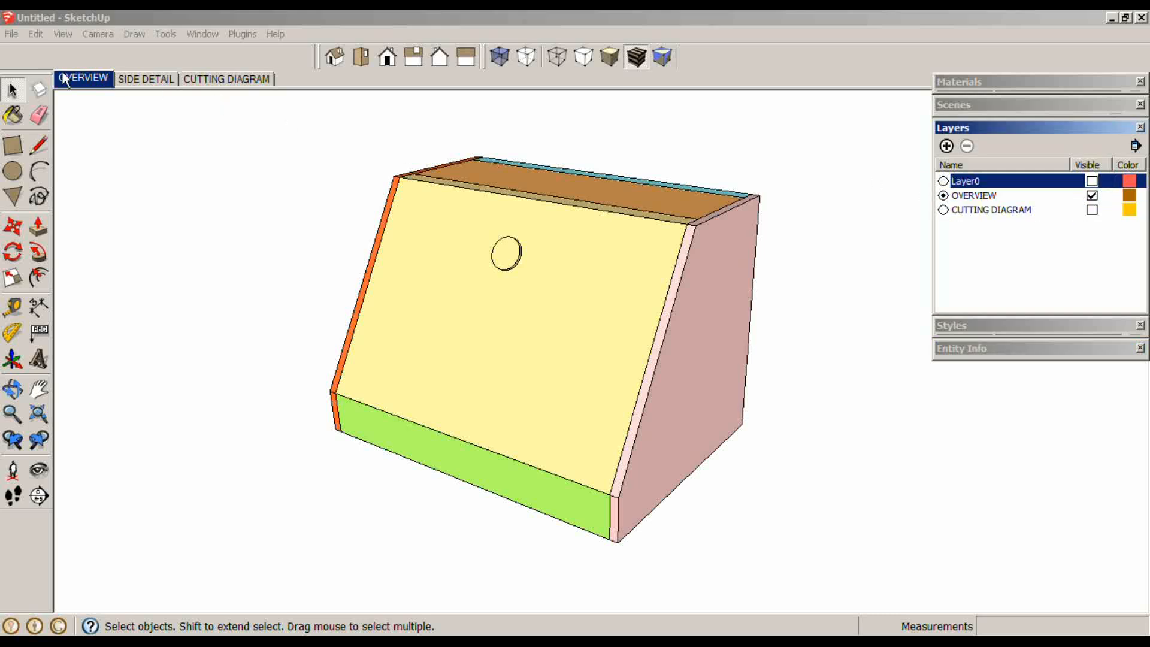
right_click(79, 81)
click(108, 139)
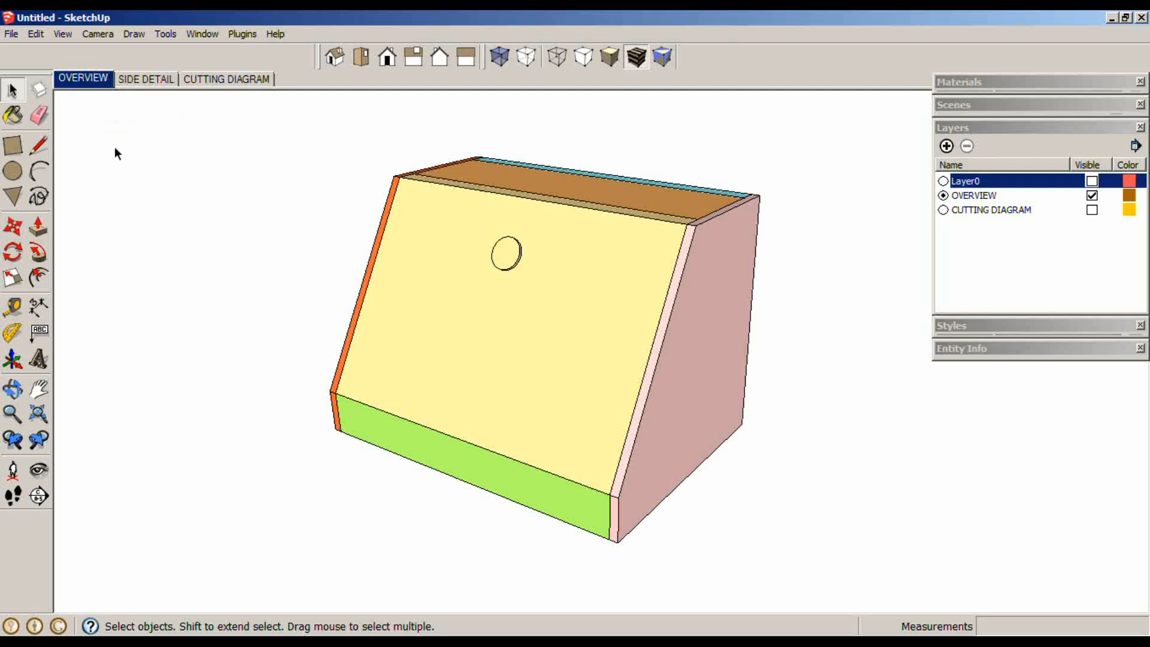
- In the SIDE DETAIL scene, hide Layer0 and the CUTTING DIAGRAM layer and update the scene
click(159, 80)
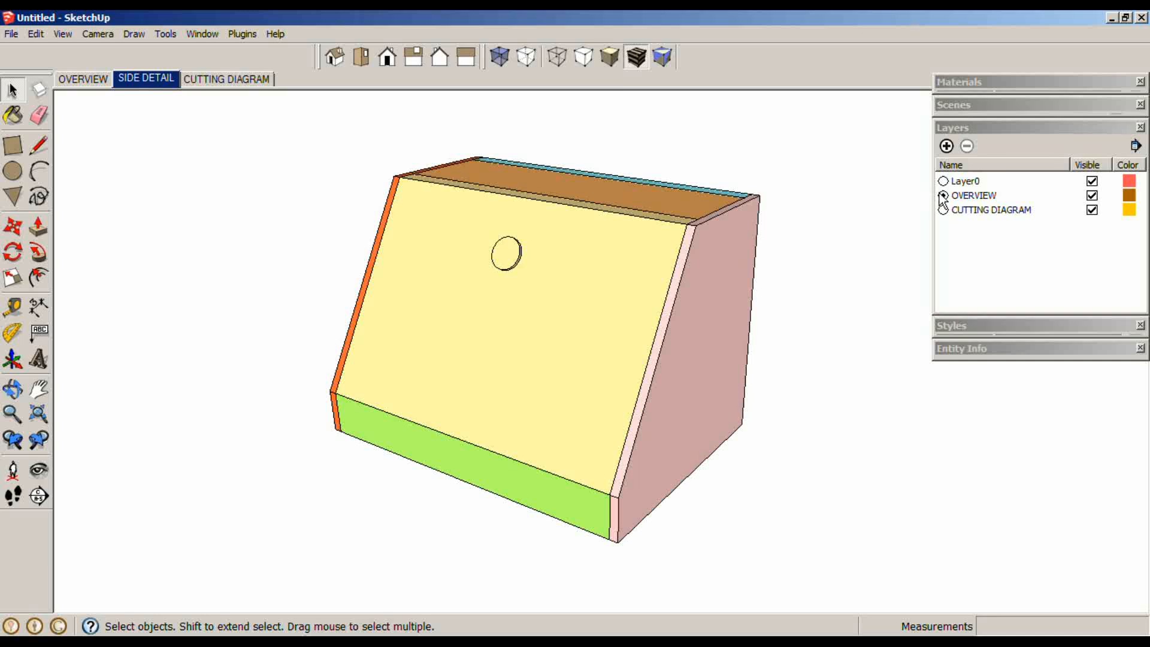
click(968, 198)
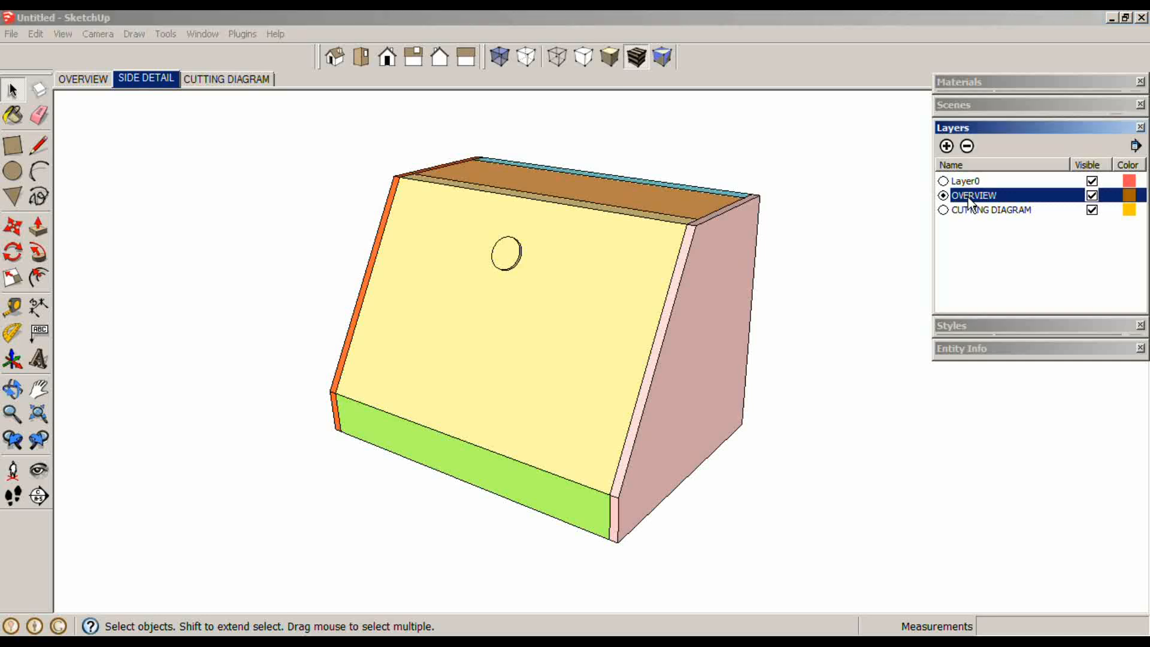
click(1091, 181)
click(1093, 210)
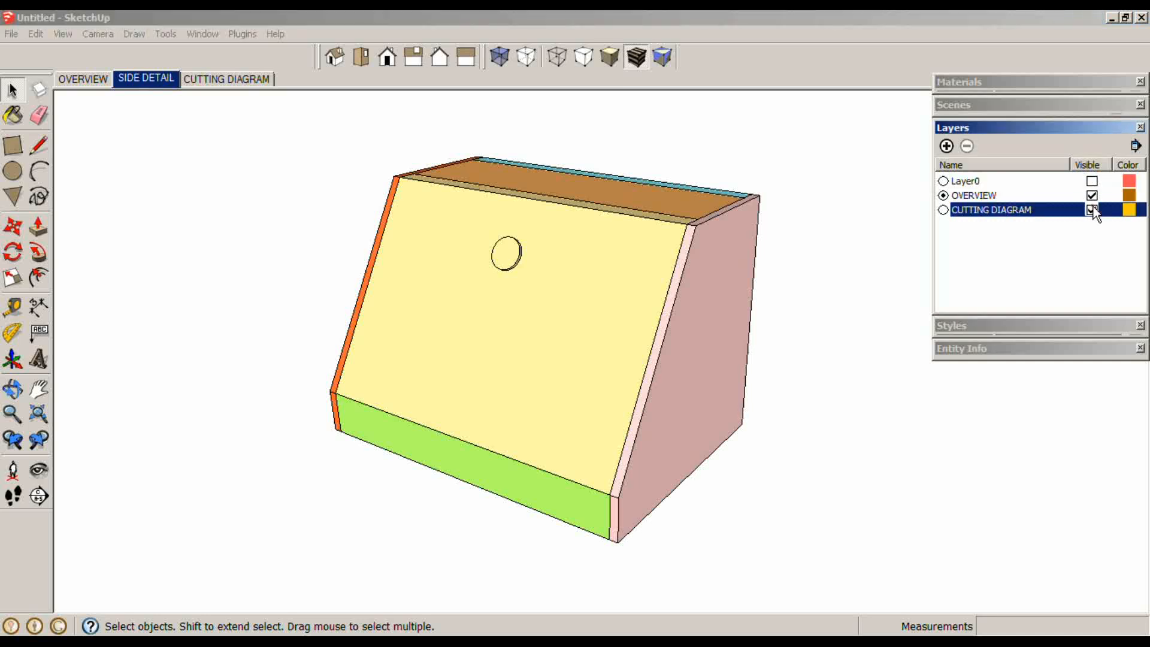
right_click(153, 77)
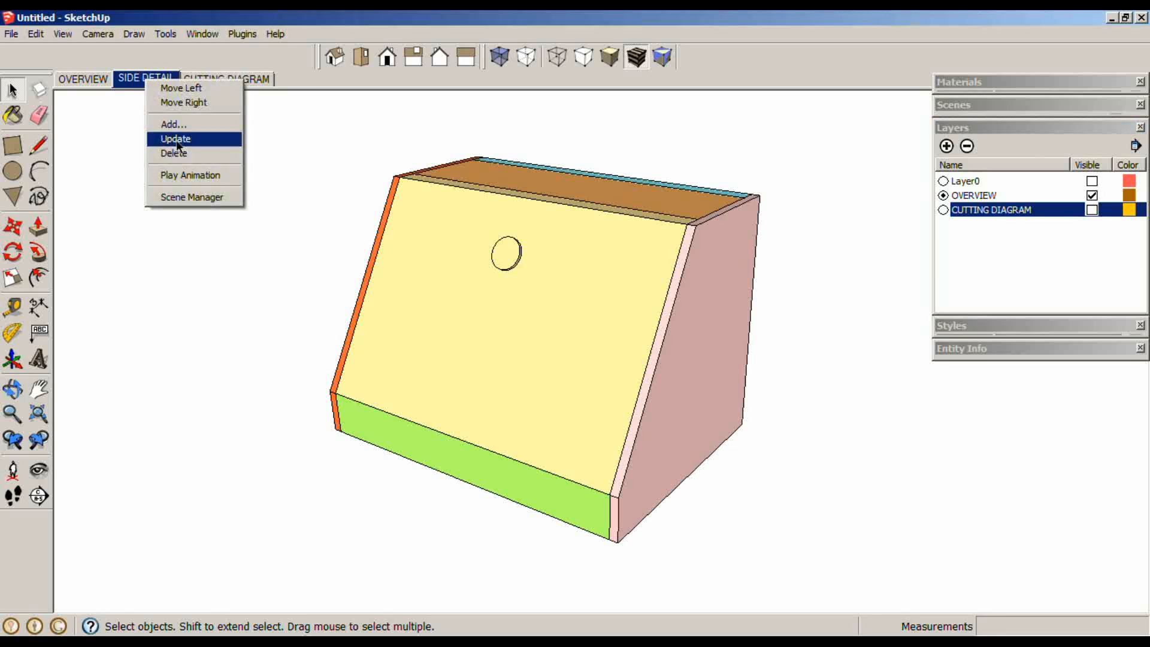
click(176, 139)
- In the CUTTING DIAGRAM scene, copy the whole breadbox to a clear spot beside the original
click(211, 78)
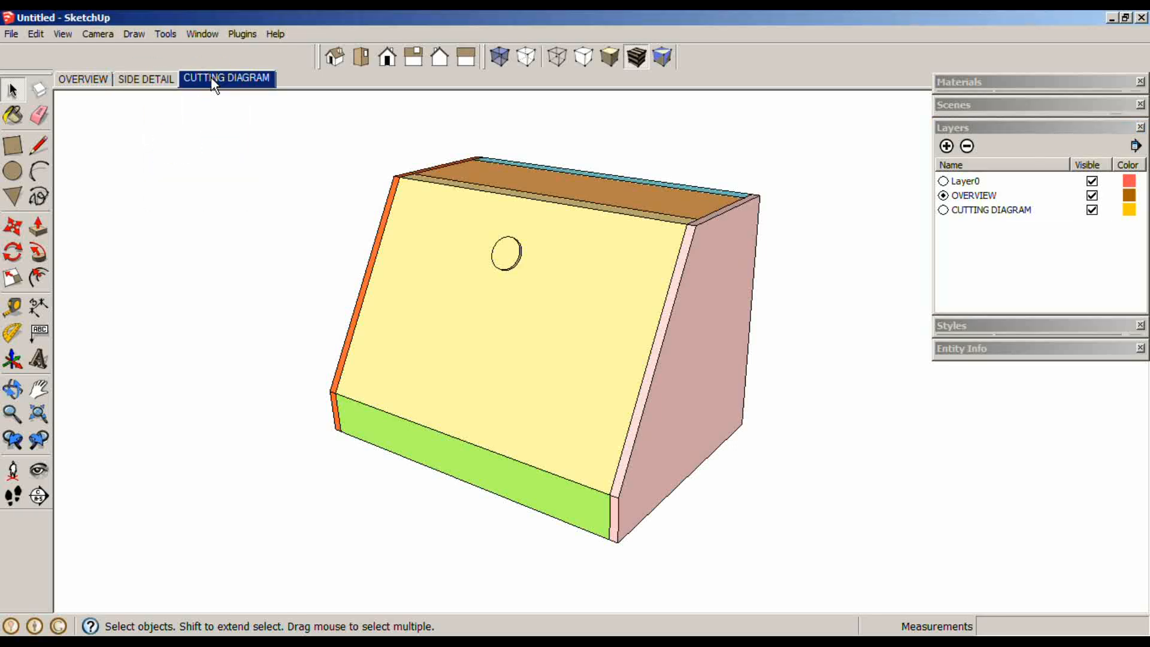
scroll(513, 468, down, 4)
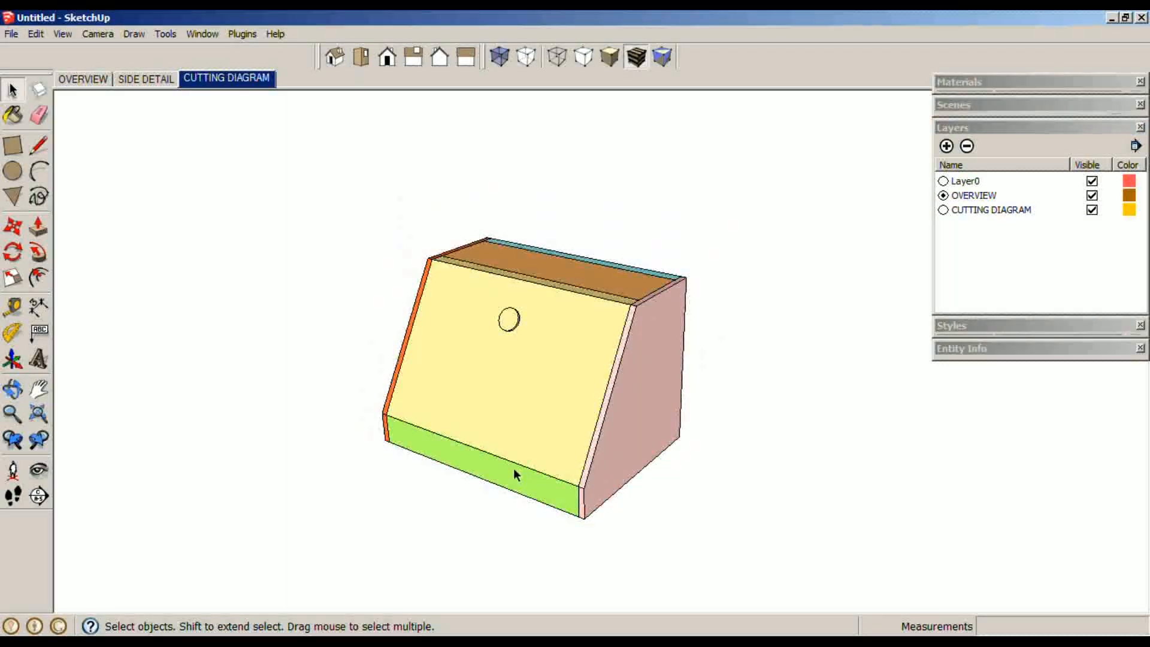
scroll(517, 468, down, 1)
shift+middle_drag(624, 480, 540, 383)
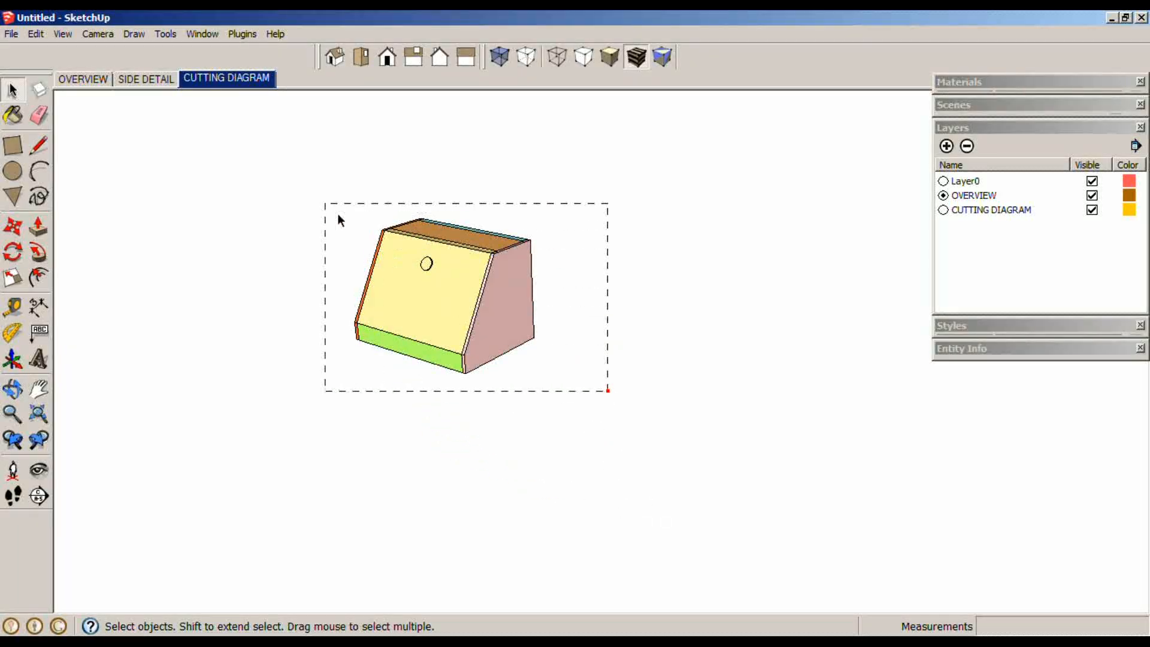
drag(339, 220, 338, 220)
key(m)
click(424, 178)
key(ctrl)
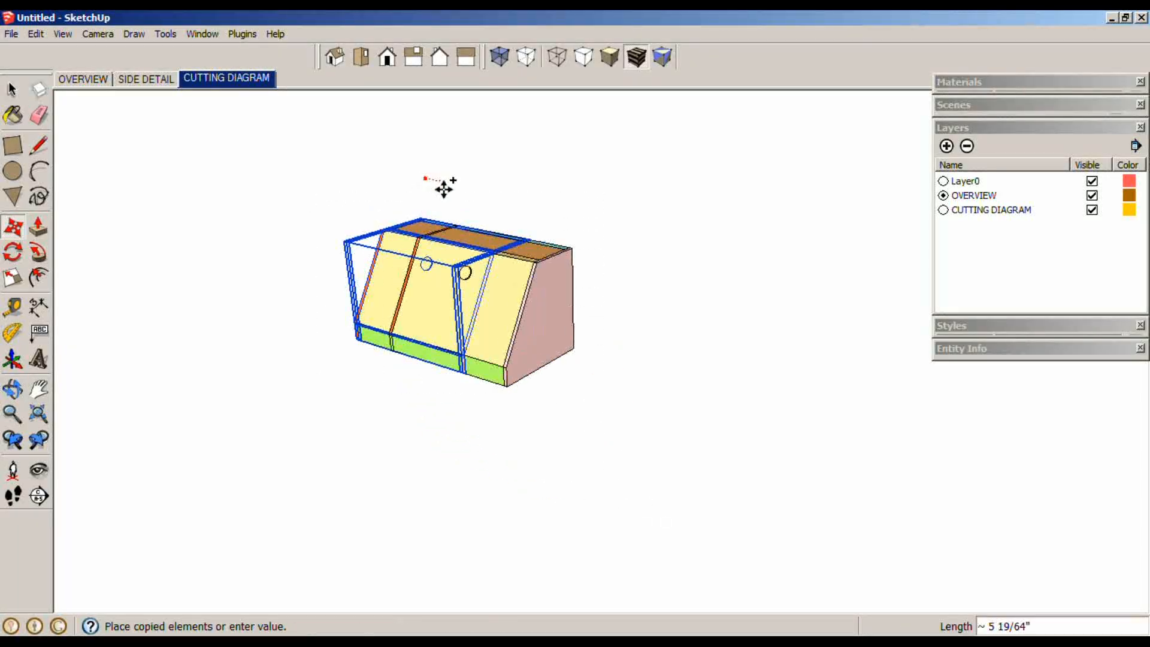
click(639, 215)
shift+middle_drag(698, 293, 411, 241)
key(space)
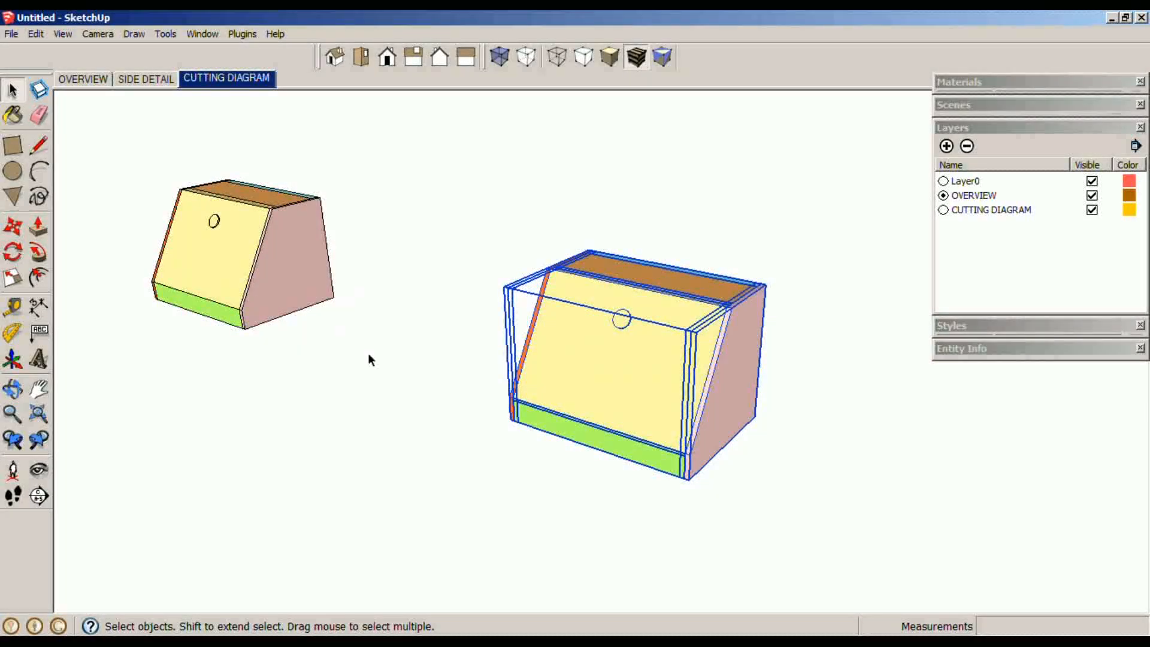
- Assign all seven parts of the copied breadbox to the CUTTING DIAGRAM layer
drag(365, 355, 119, 166)
right_click(290, 213)
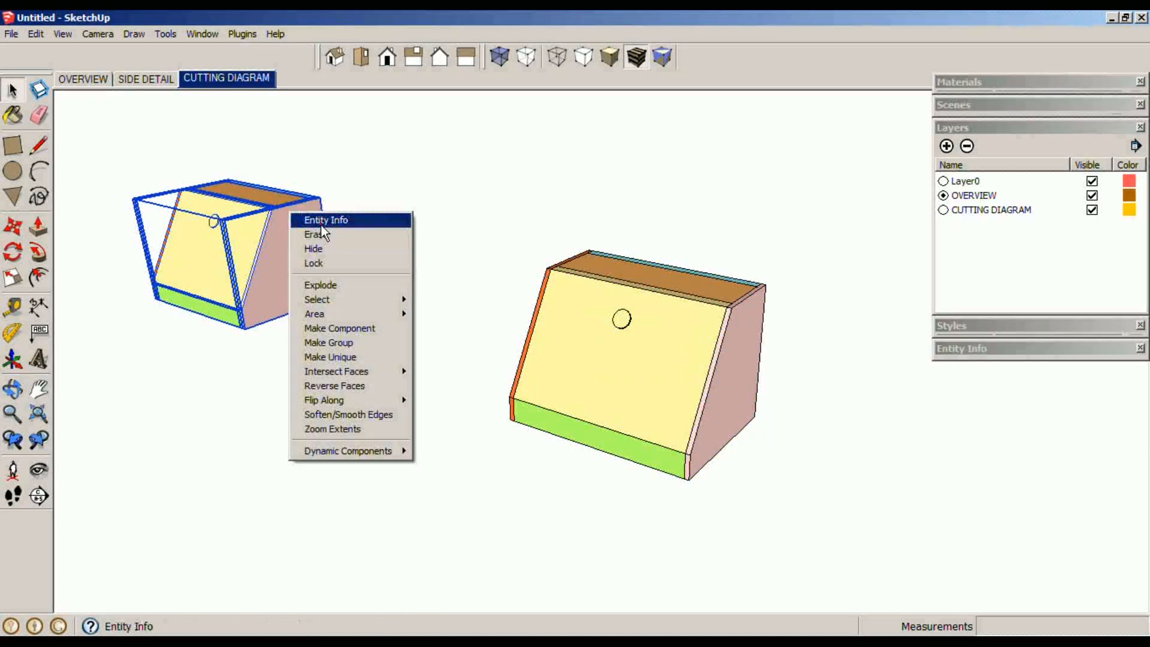
click(322, 223)
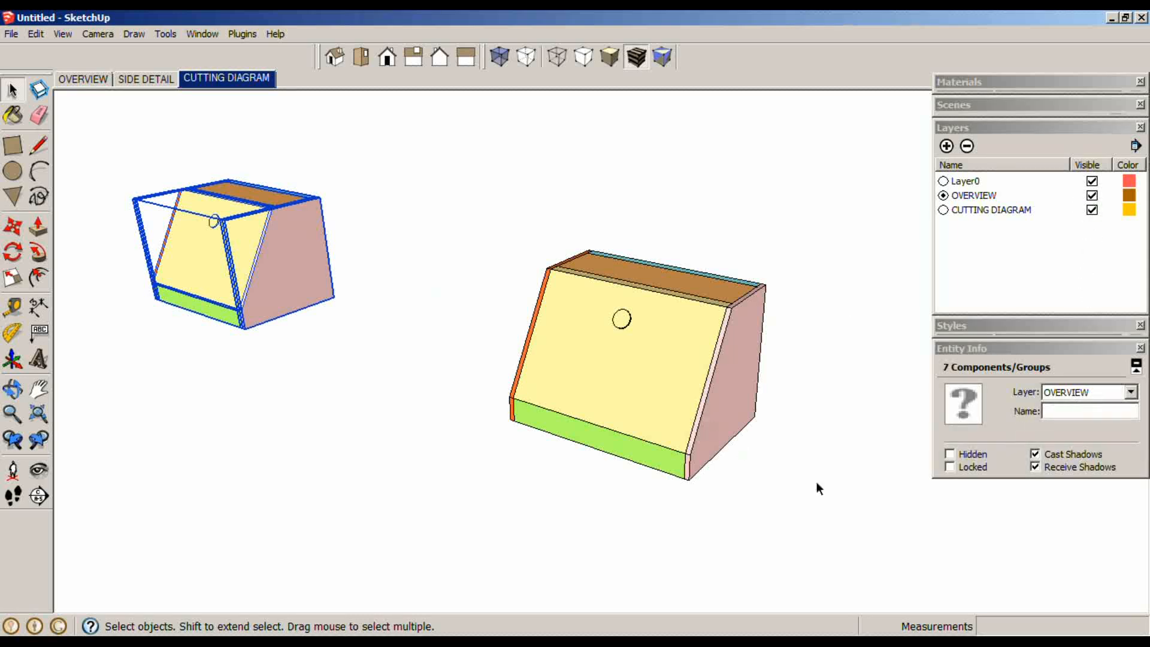
drag(773, 480, 501, 257)
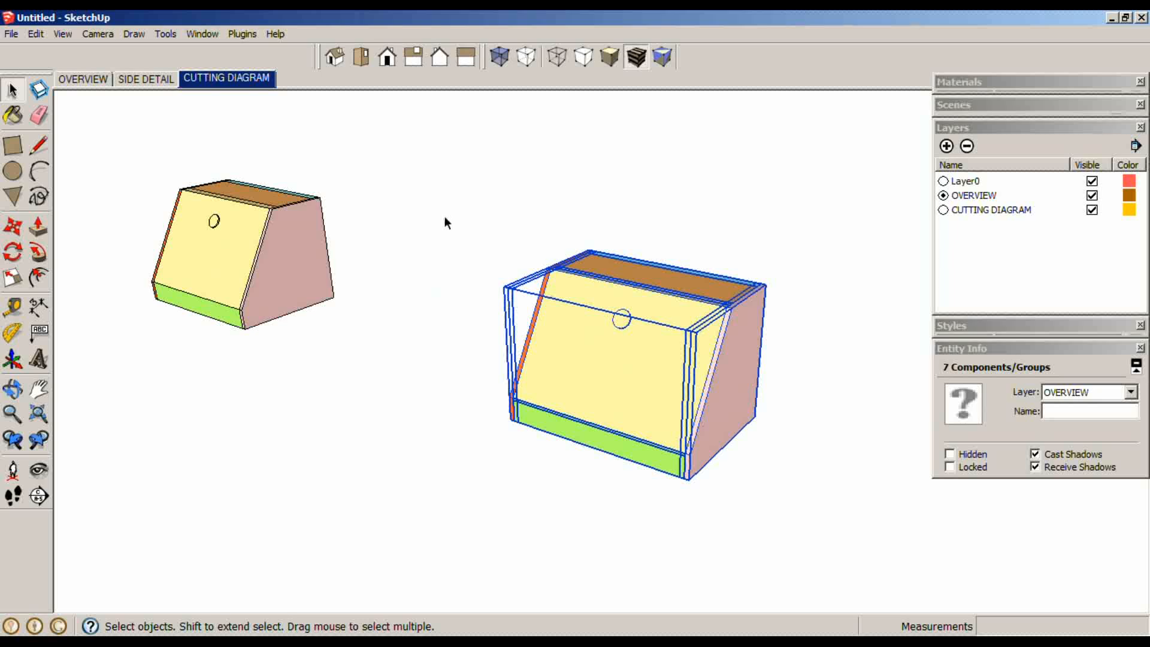
click(1058, 393)
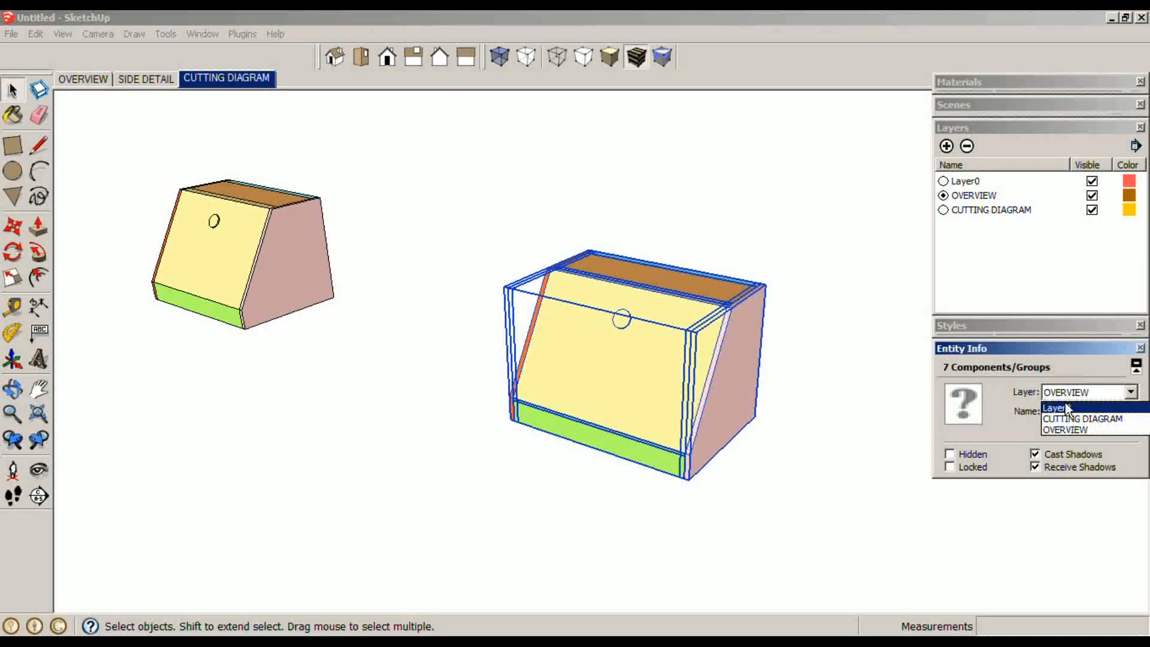
click(1066, 420)
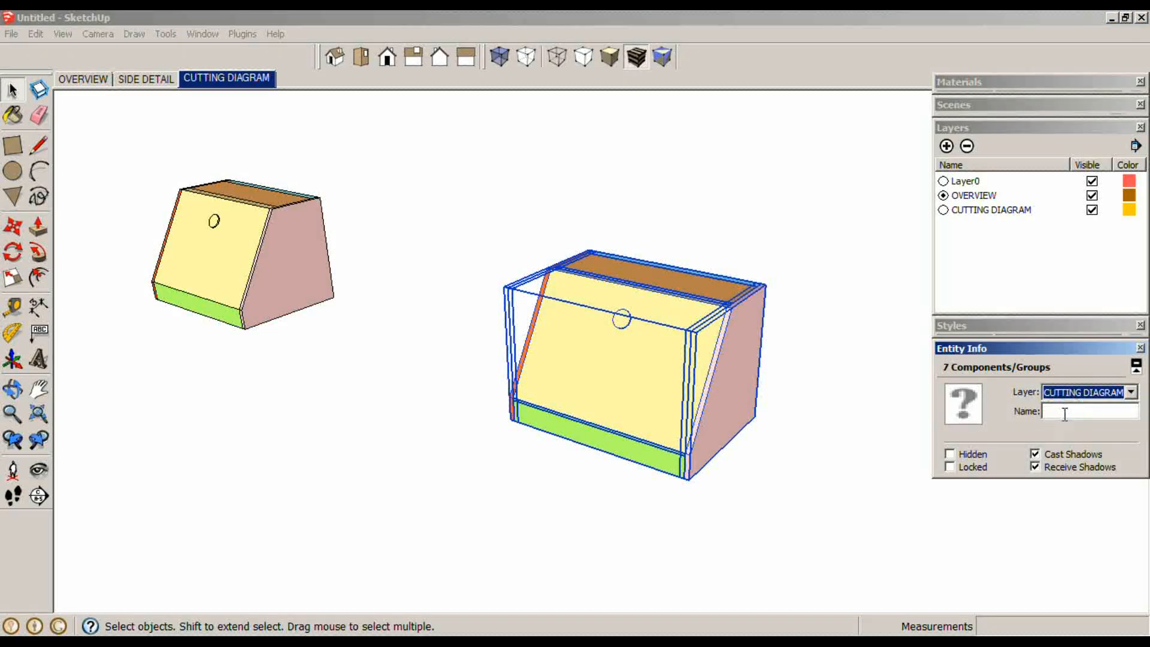
click(477, 412)
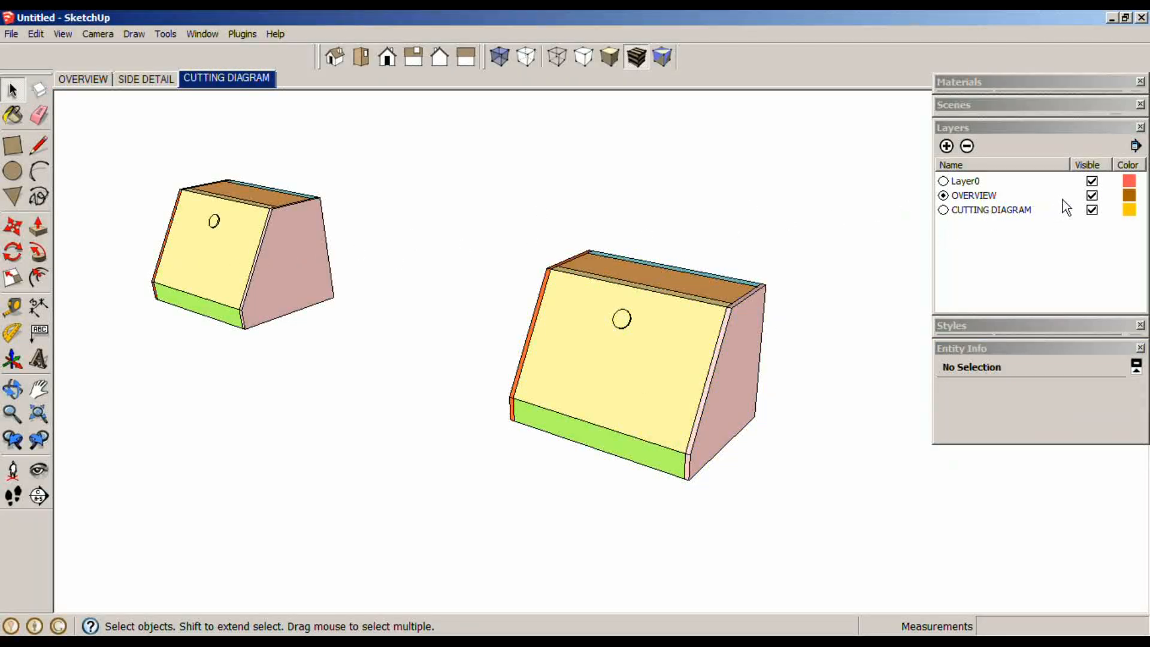
- Make CUTTING DIAGRAM the current layer, hide OVERVIEW and Layer0, and update the CUTTING DIAGRAM scene
click(944, 210)
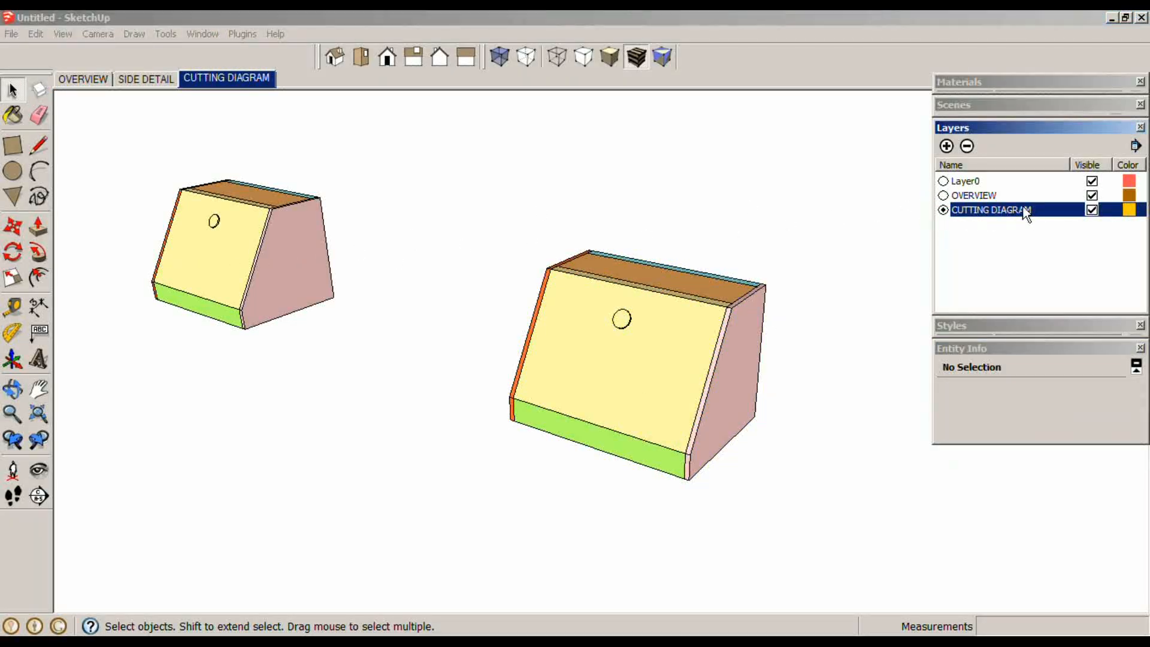
click(1093, 195)
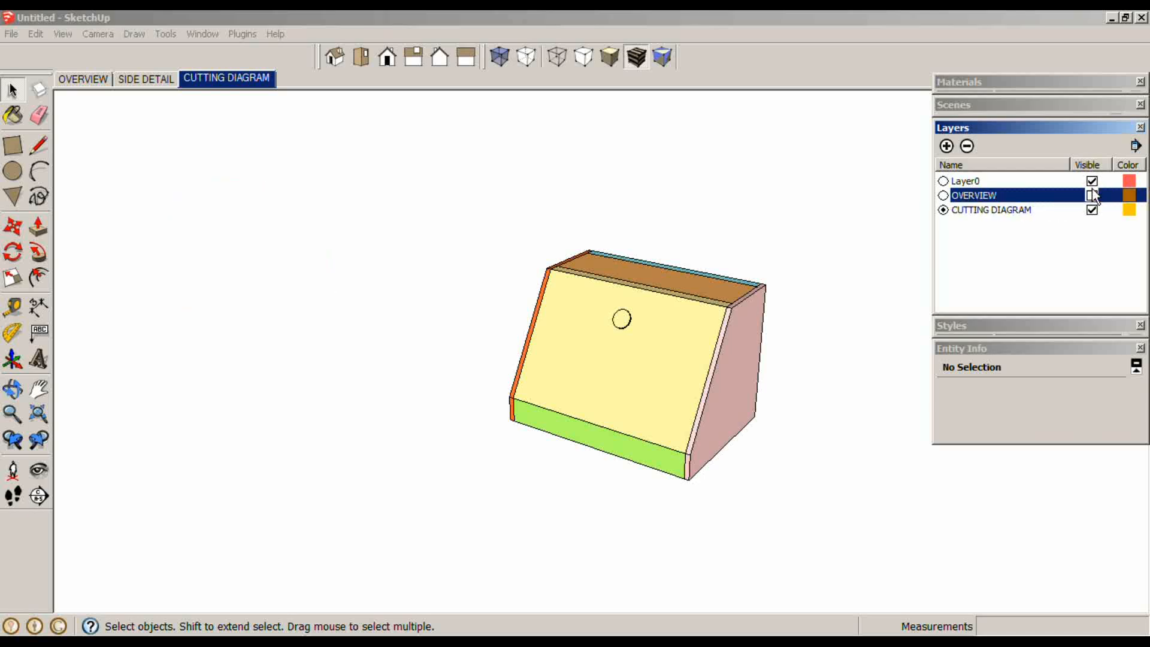
click(1092, 181)
click(688, 412)
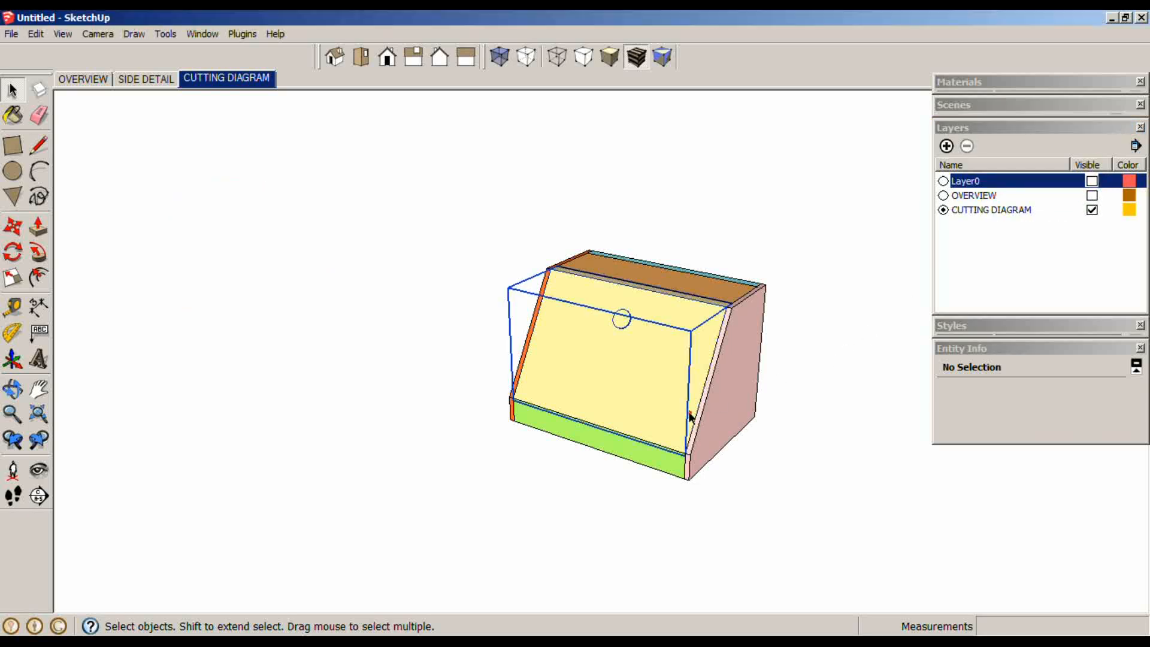
scroll(688, 412, up, 2)
right_click(226, 79)
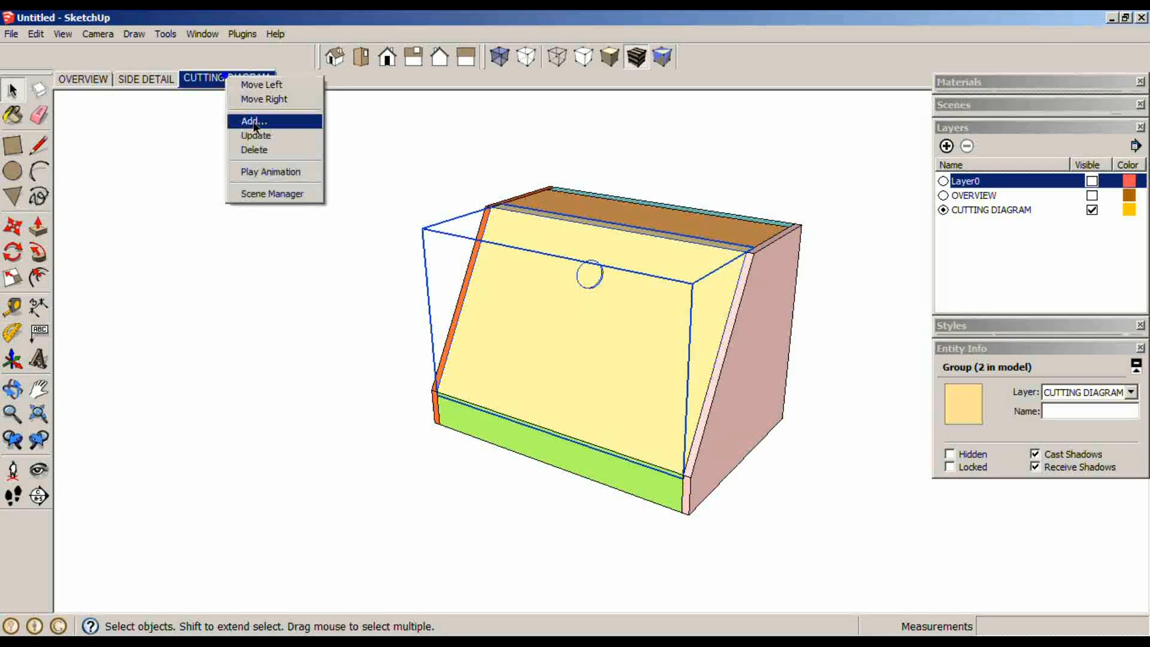
click(261, 134)
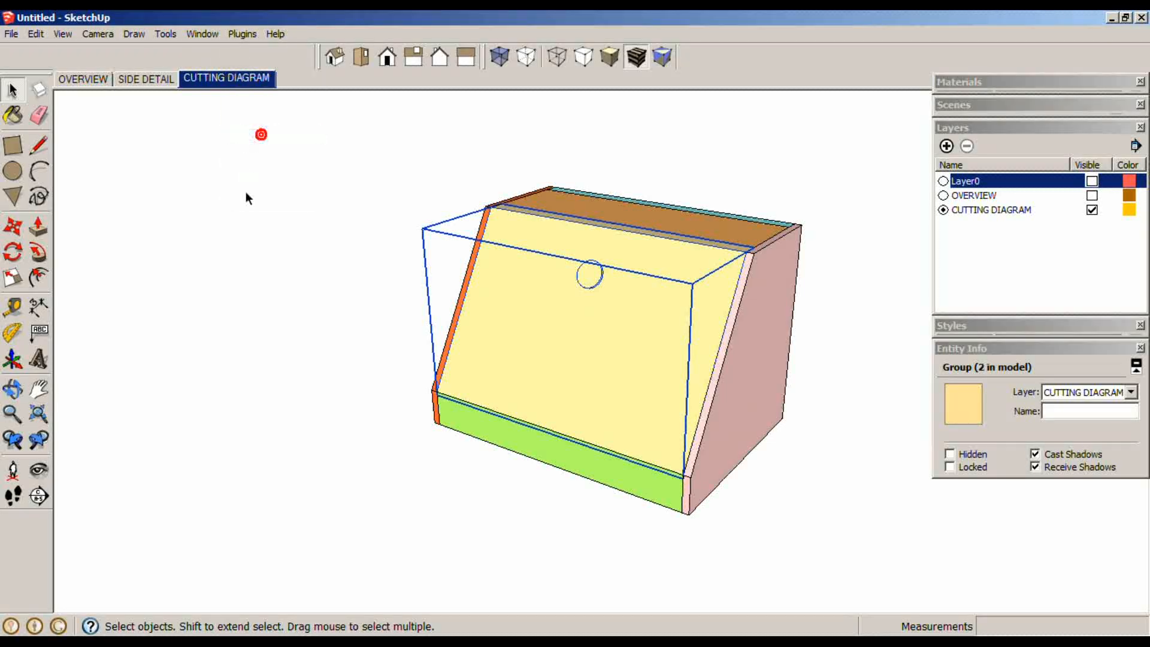
- In the SIDE DETAIL scene, hide the breadbox's pink side panel to expose the interior
click(78, 79)
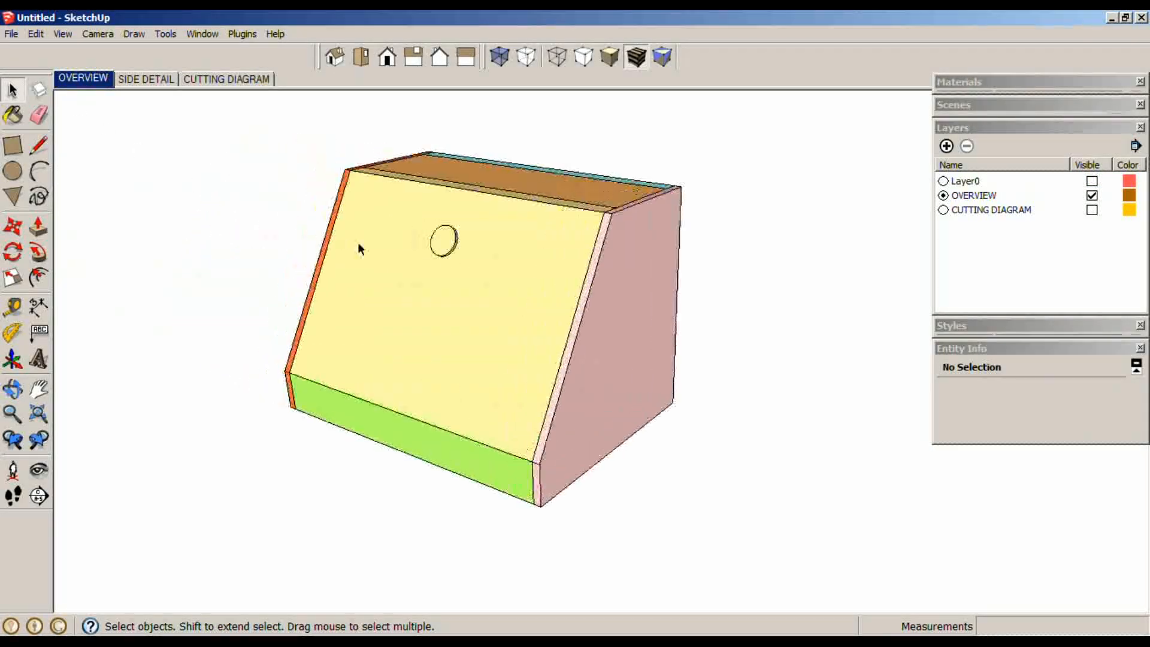
middle_drag(540, 262, 583, 286)
click(143, 79)
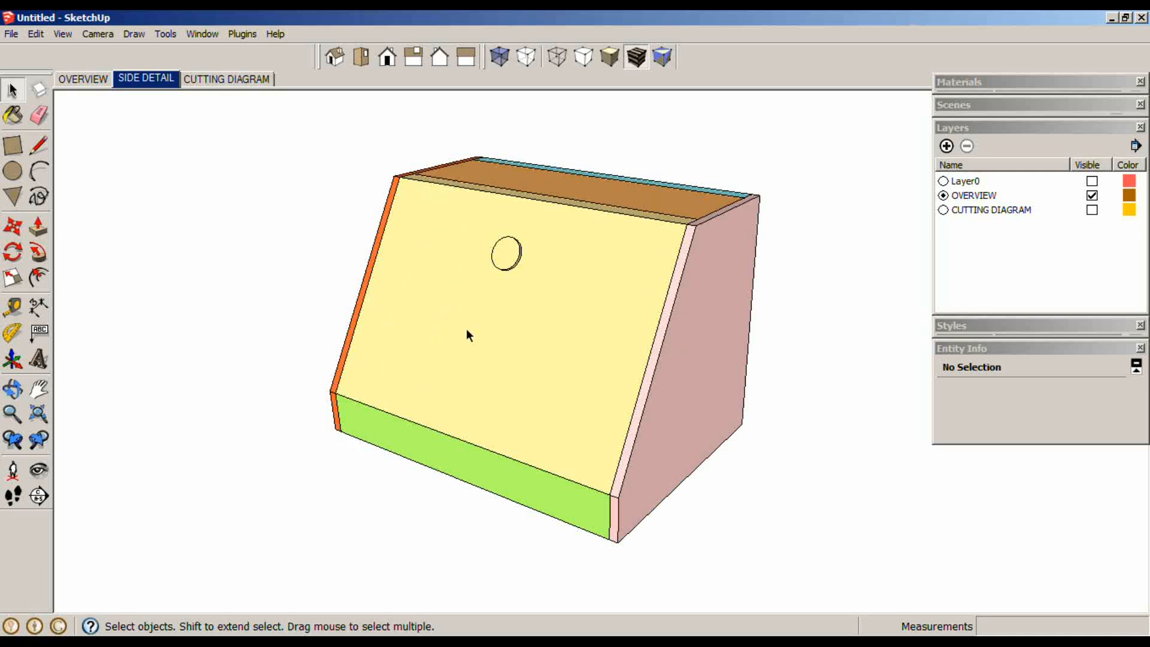
right_click(707, 329)
click(724, 341)
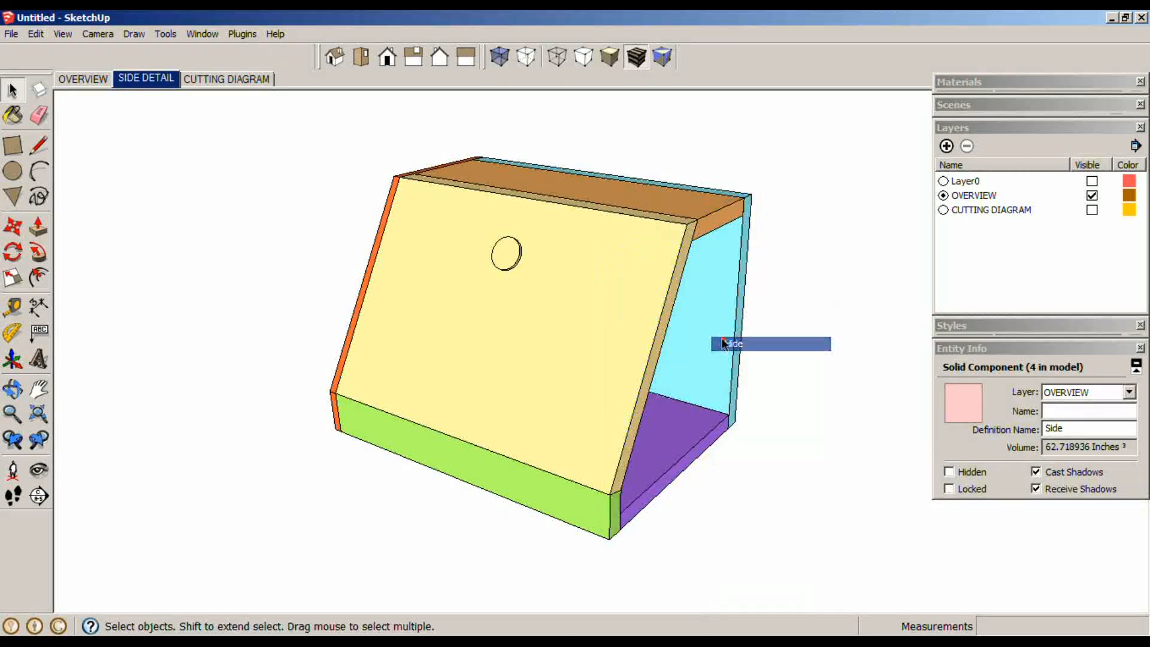
- Set the camera to parallel projection and show the breadbox in the standard right view
click(95, 34)
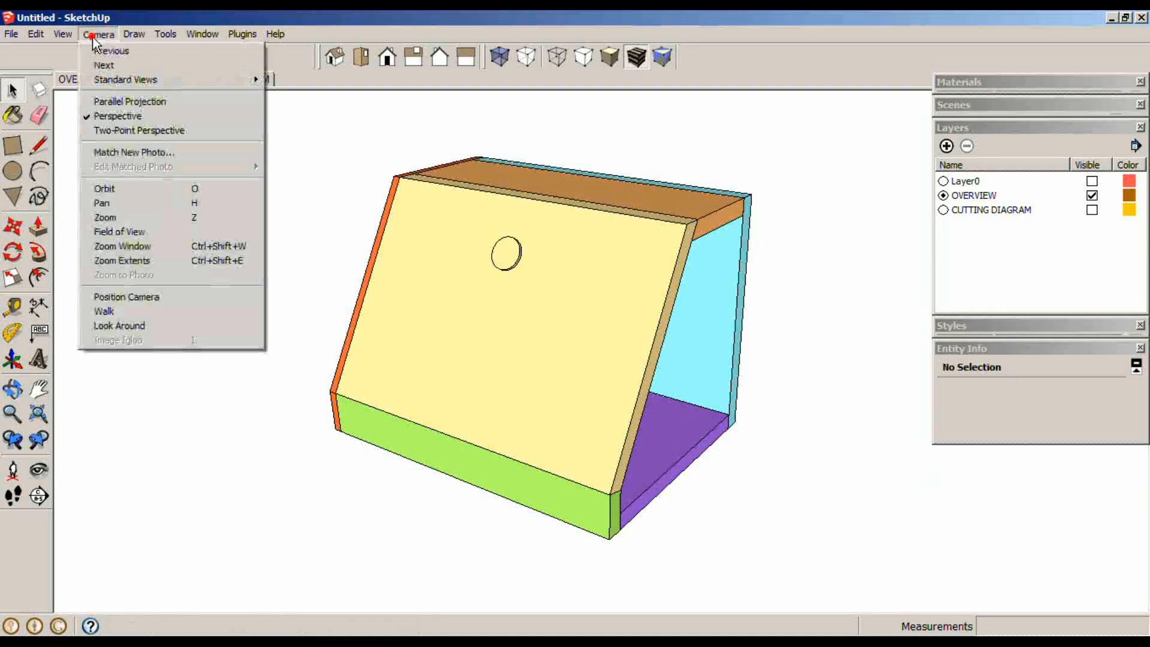
click(103, 102)
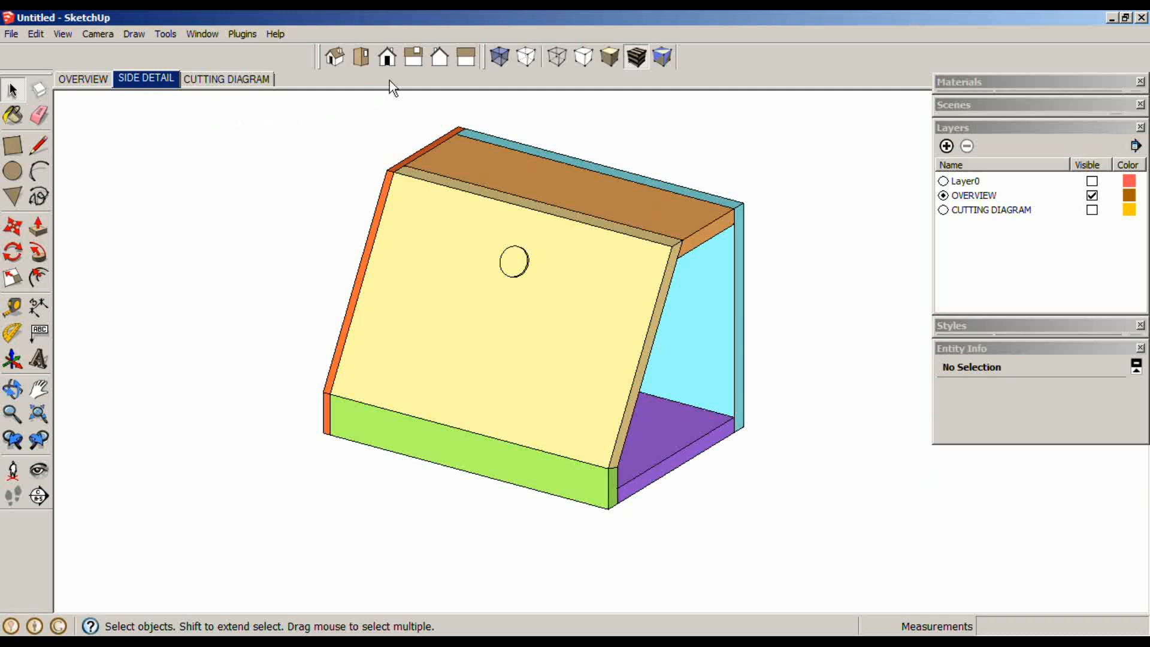
click(420, 57)
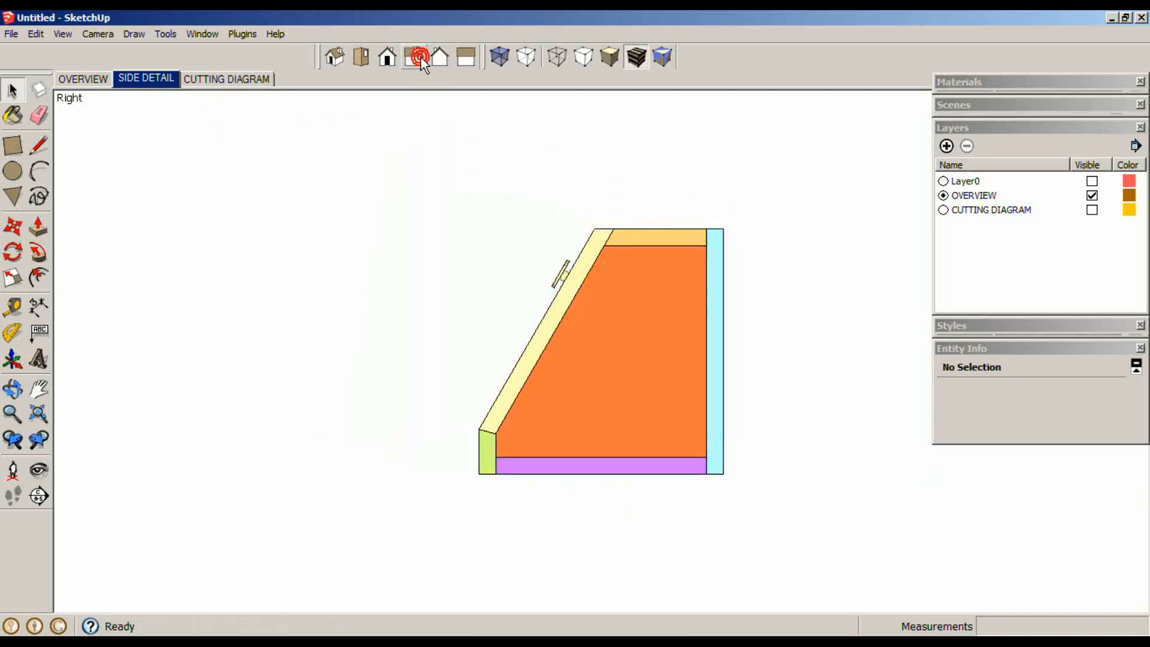
scroll(631, 376, up, 3)
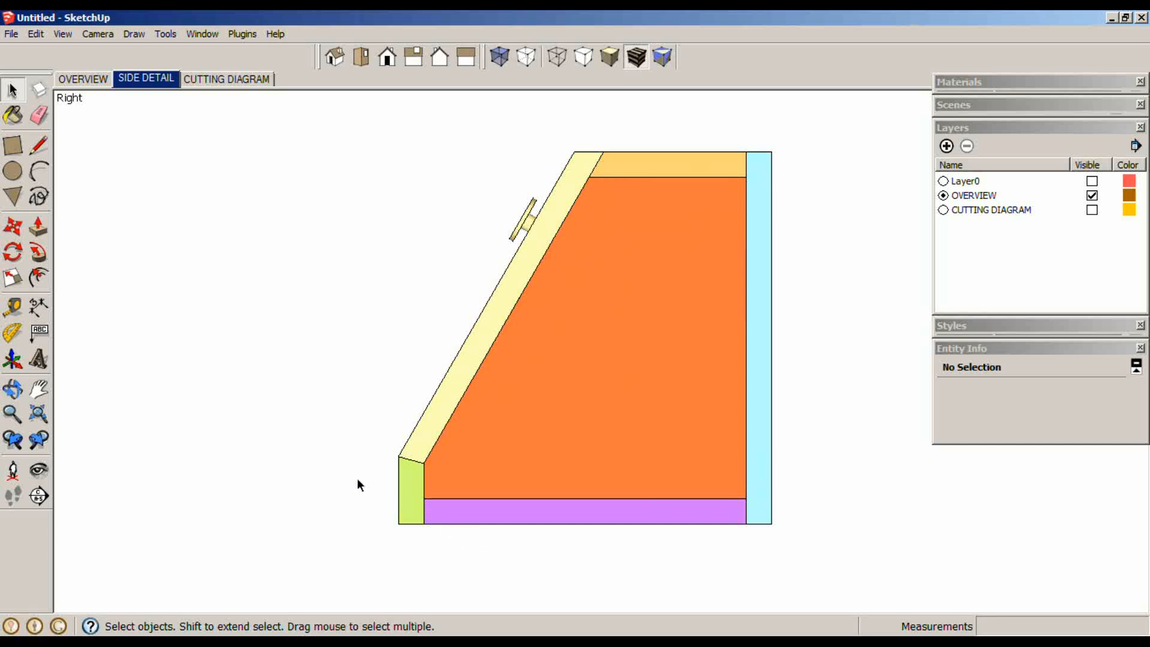
- Dimension the height of the green front board along its outer edge, placing the dimension outside the box
key(d)
click(399, 457)
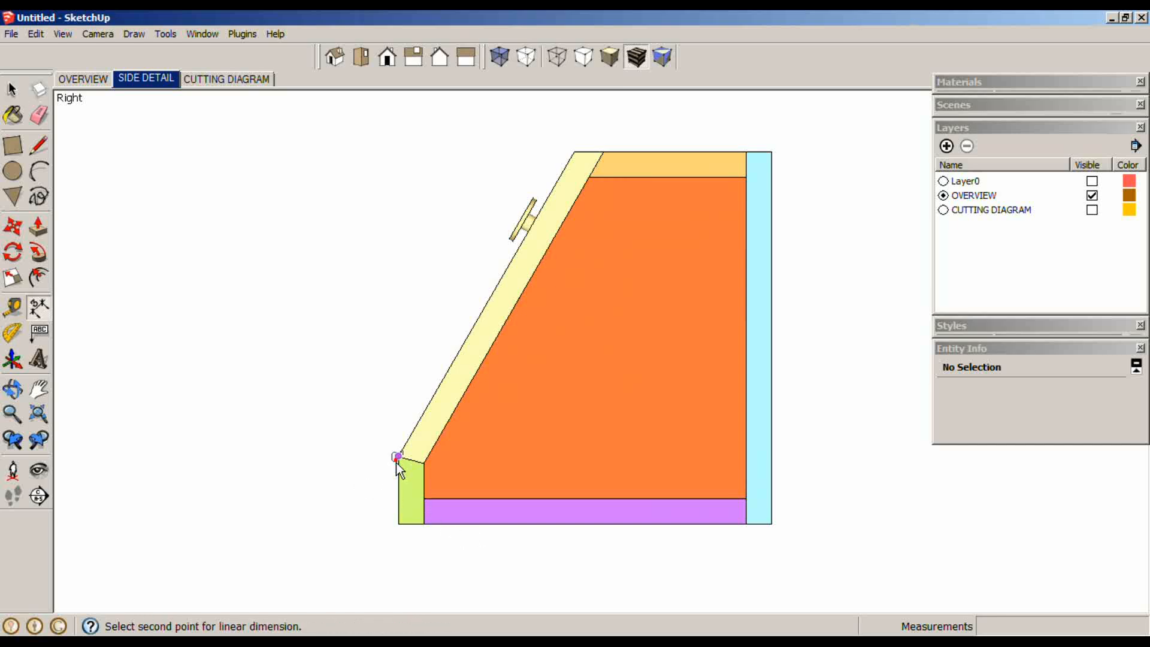
click(398, 524)
click(366, 517)
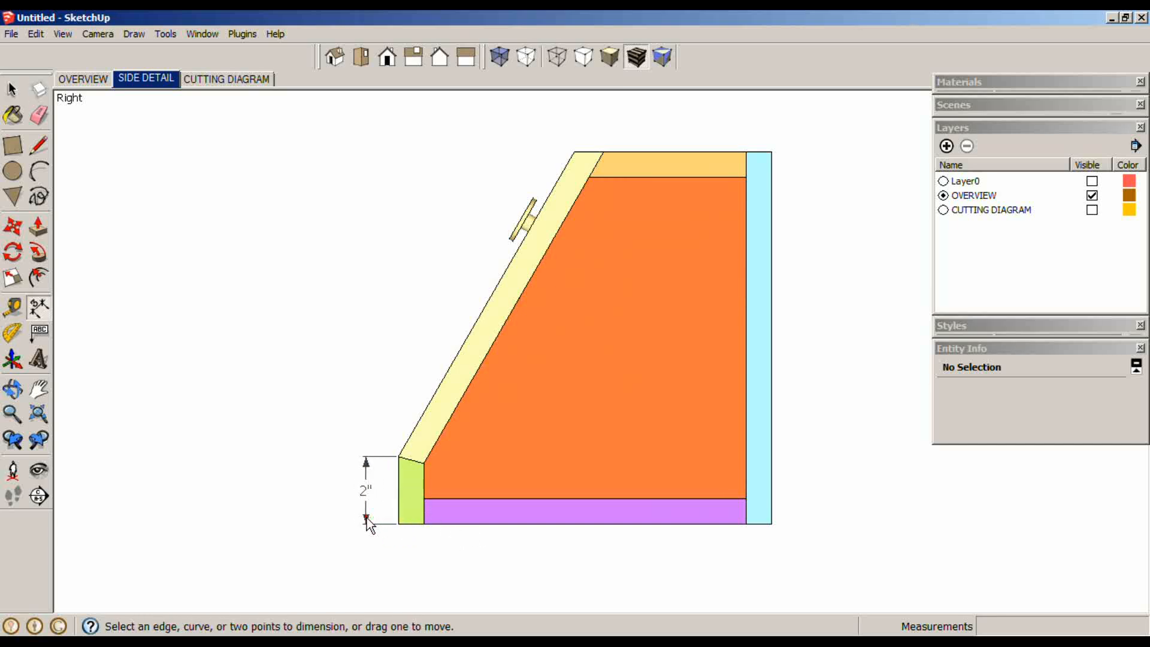
- Add a leader text at the outer corner where front board and door meet, reading "15* ON BOTH" and "FRONT AND DOOR" on two lines
click(37, 333)
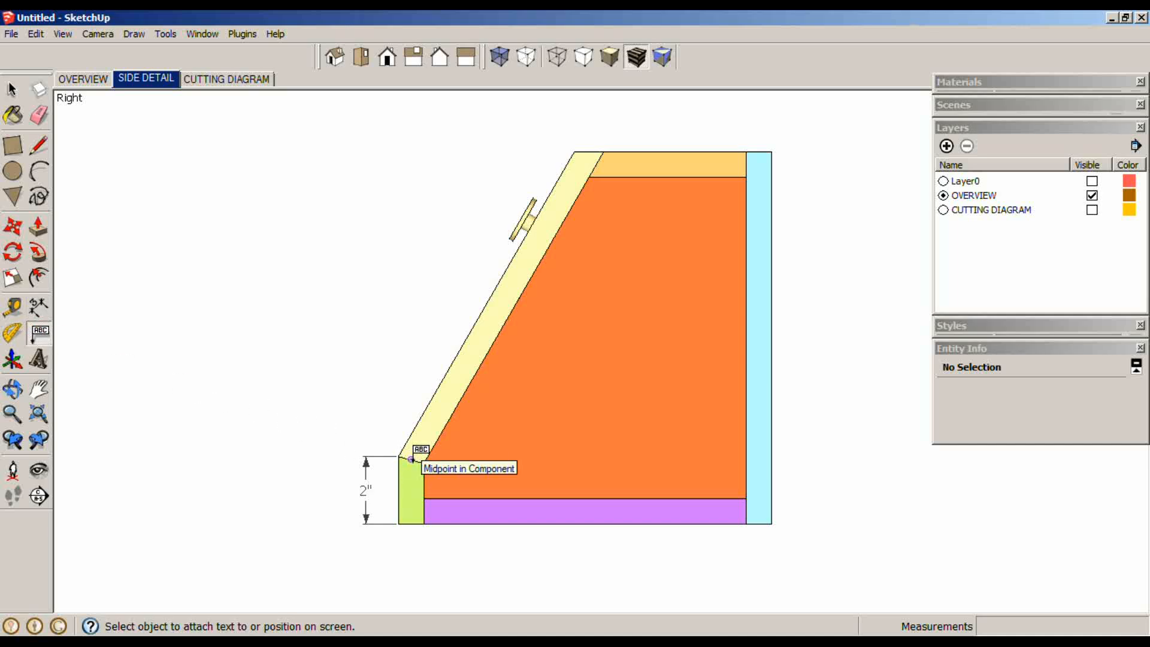
click(399, 456)
click(270, 399)
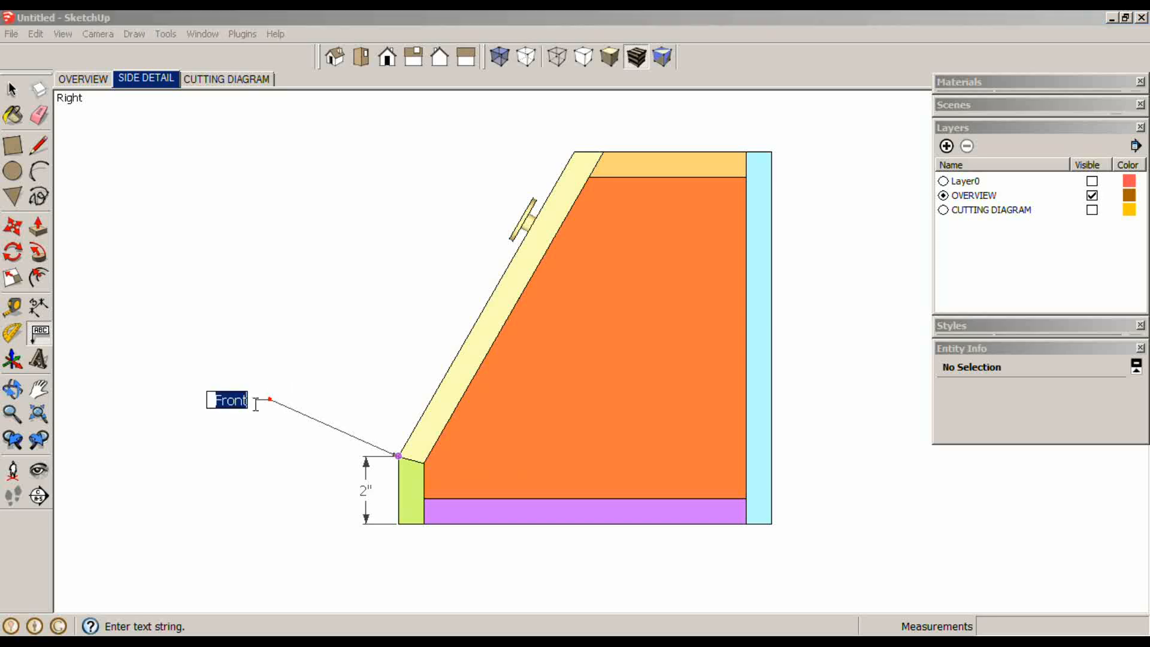
text(15)
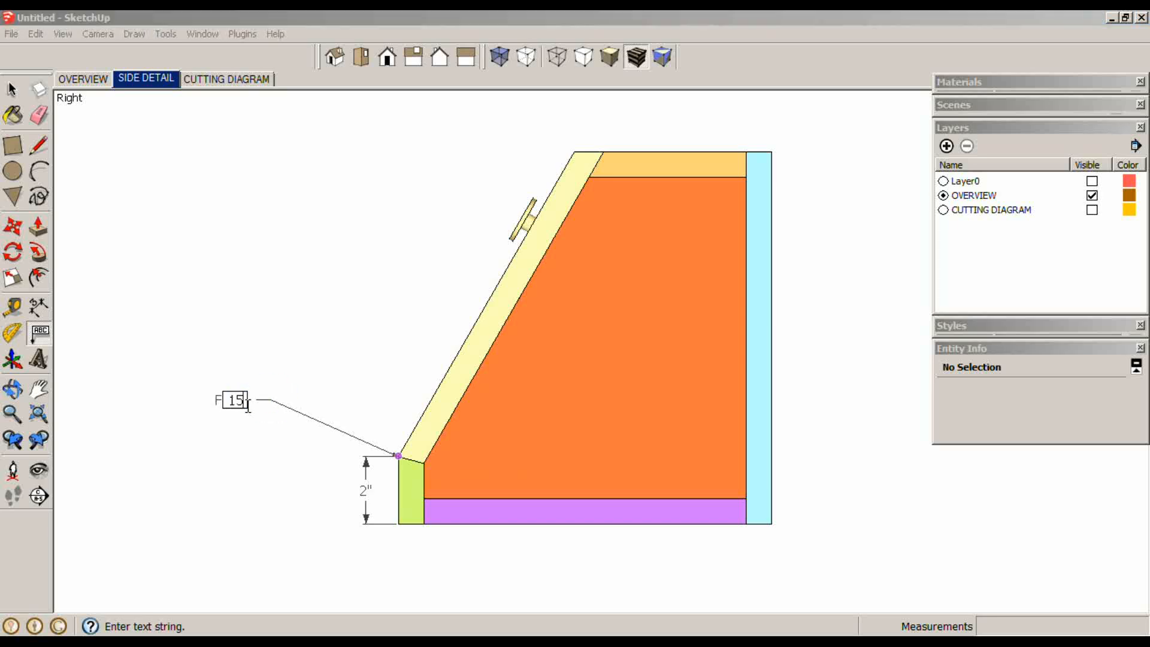
text(* ON B)
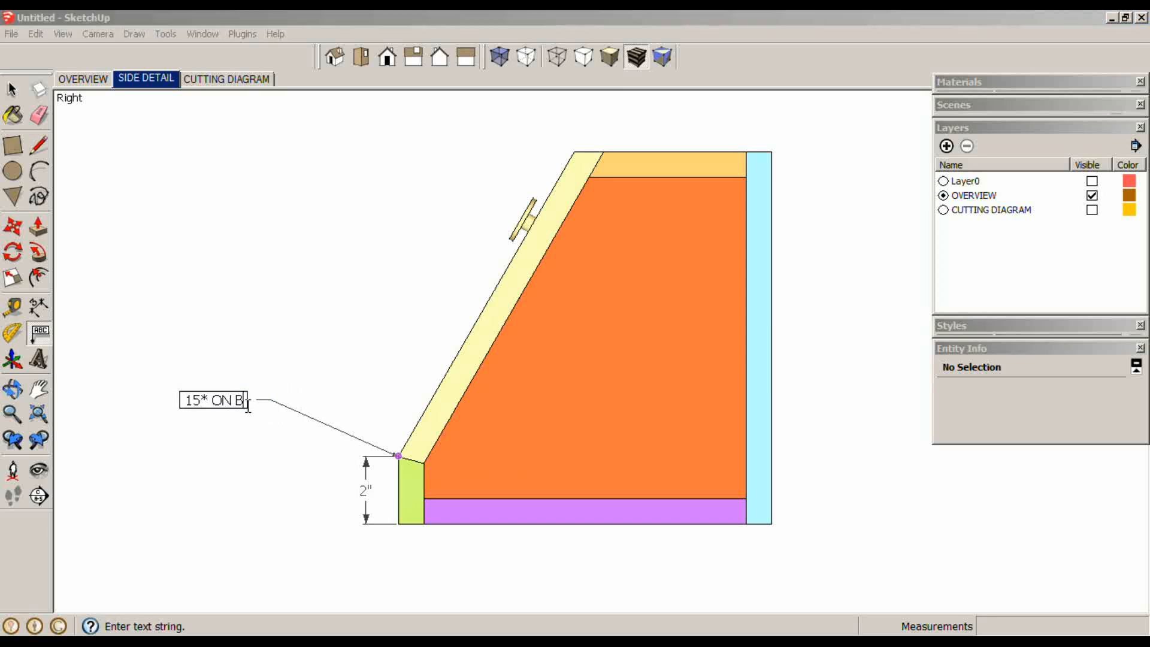
text(OTH)
key(Return)
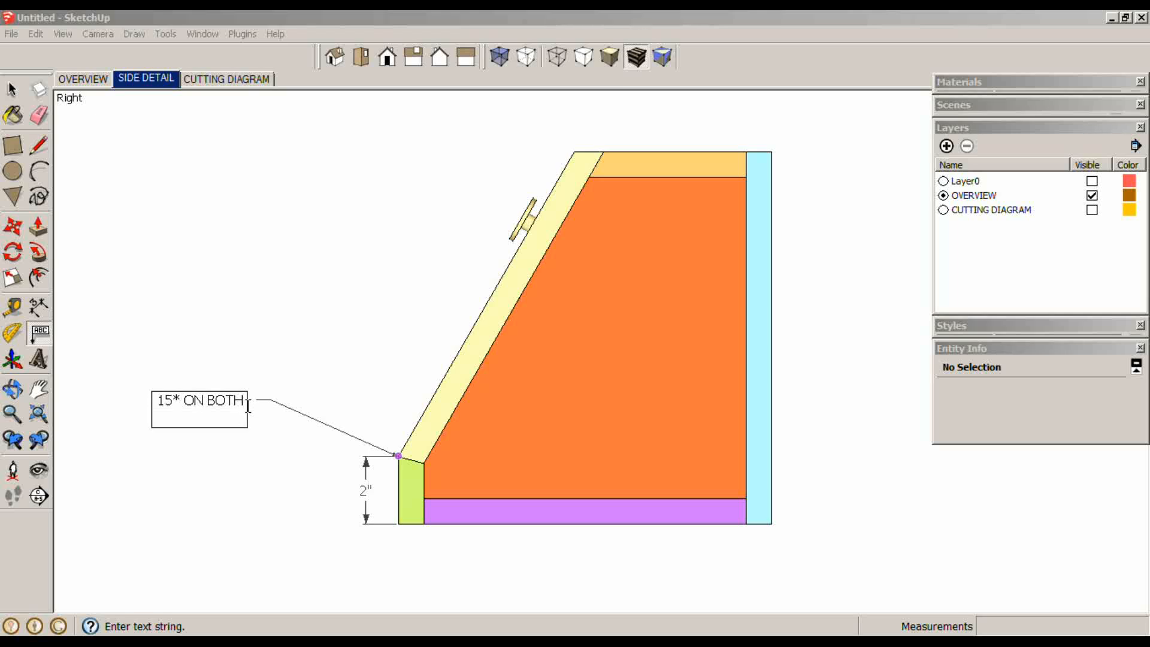
text(FRONT AND DOOR)
key(Return)
key(Return)
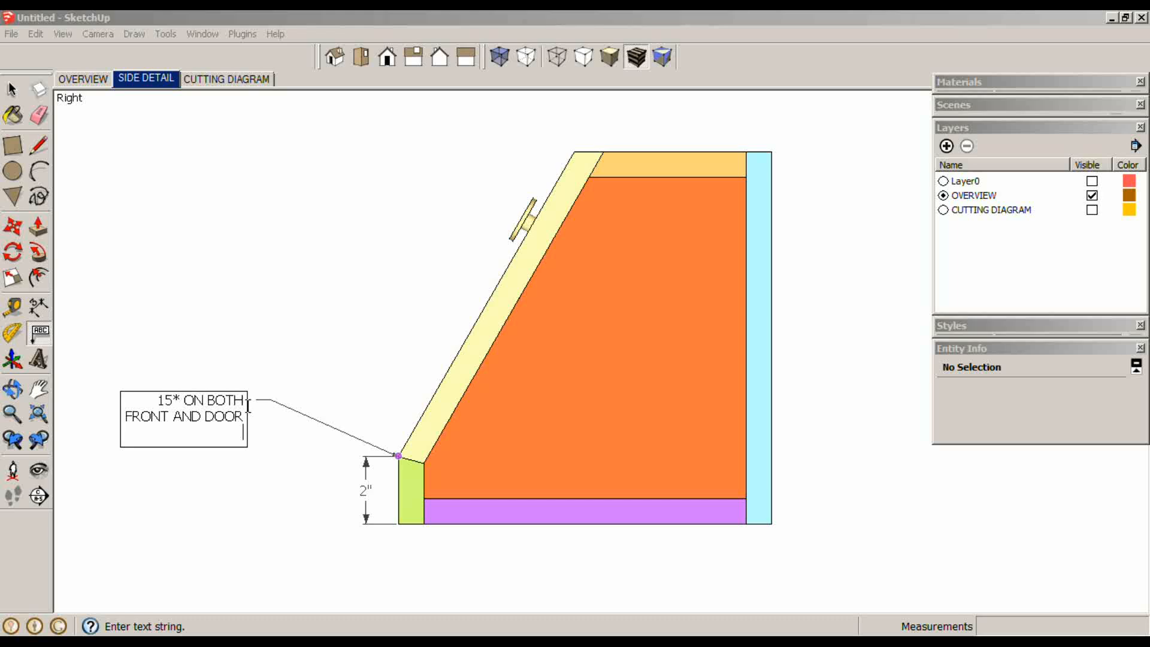
- Move the 15* leader text closer to the joint, just above the front board's height dimension
key(m)
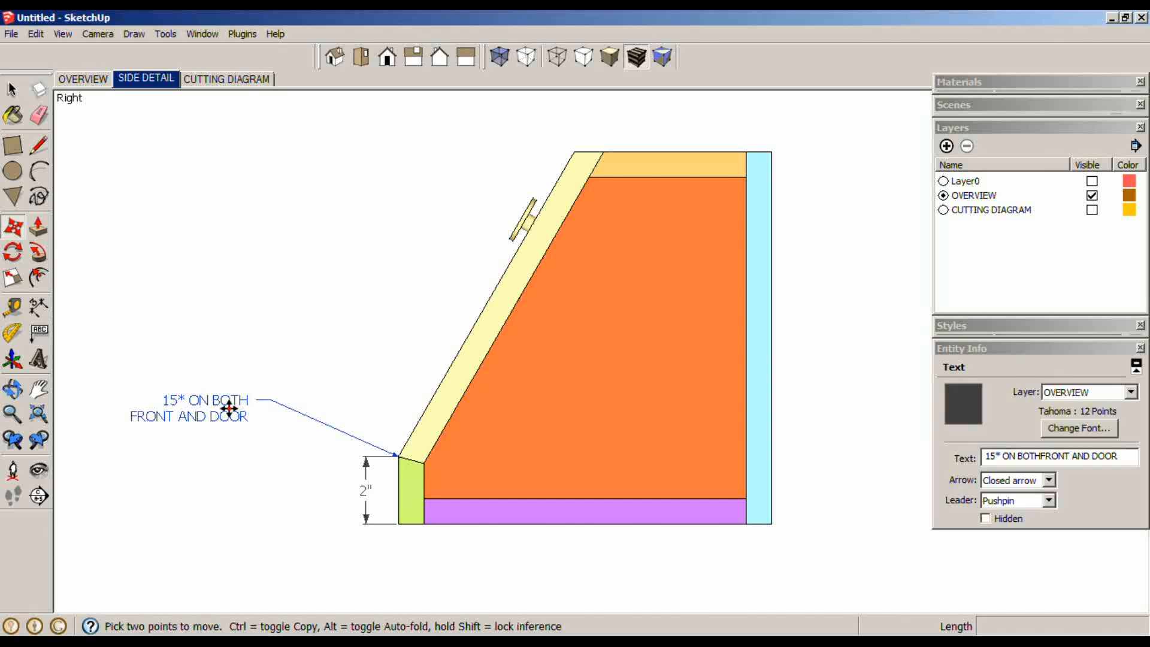
click(242, 406)
click(323, 435)
key(space)
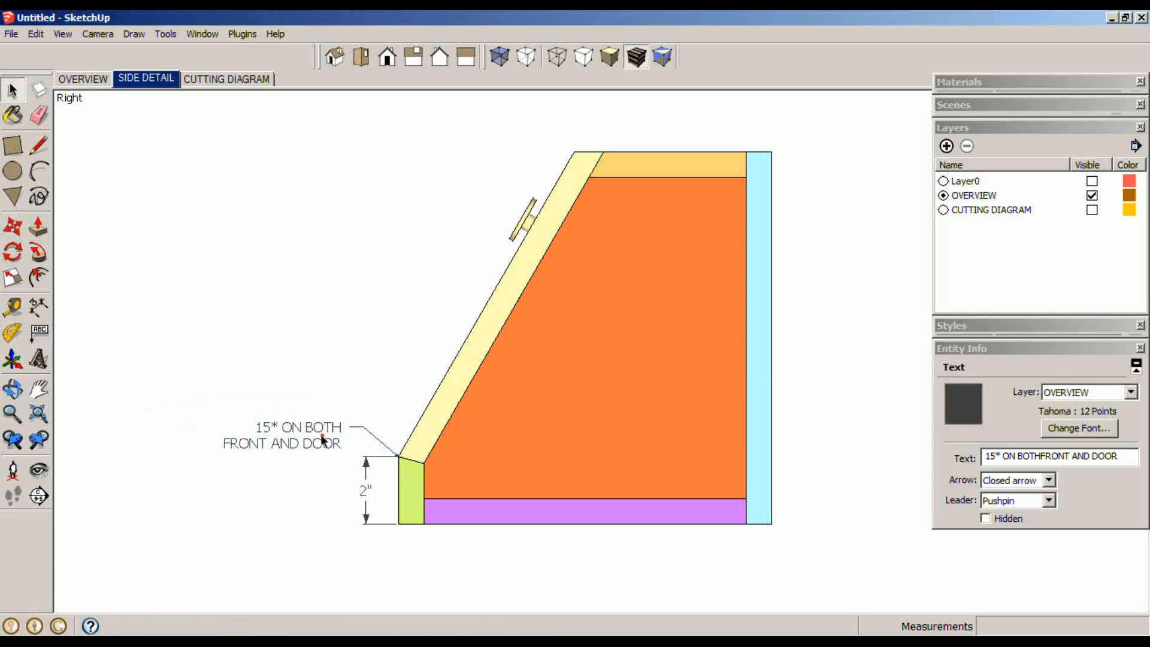
- Dimension the depth of the purple bottom board along its lower edge, placing the dimension just below the box
key(d)
click(424, 524)
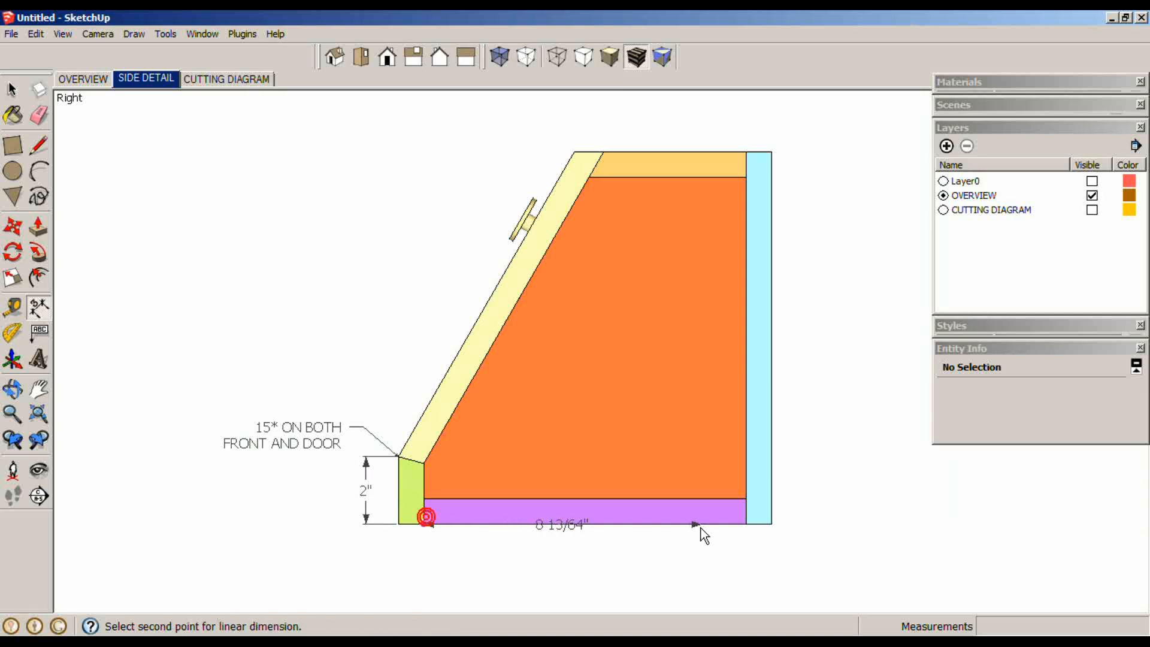
click(746, 524)
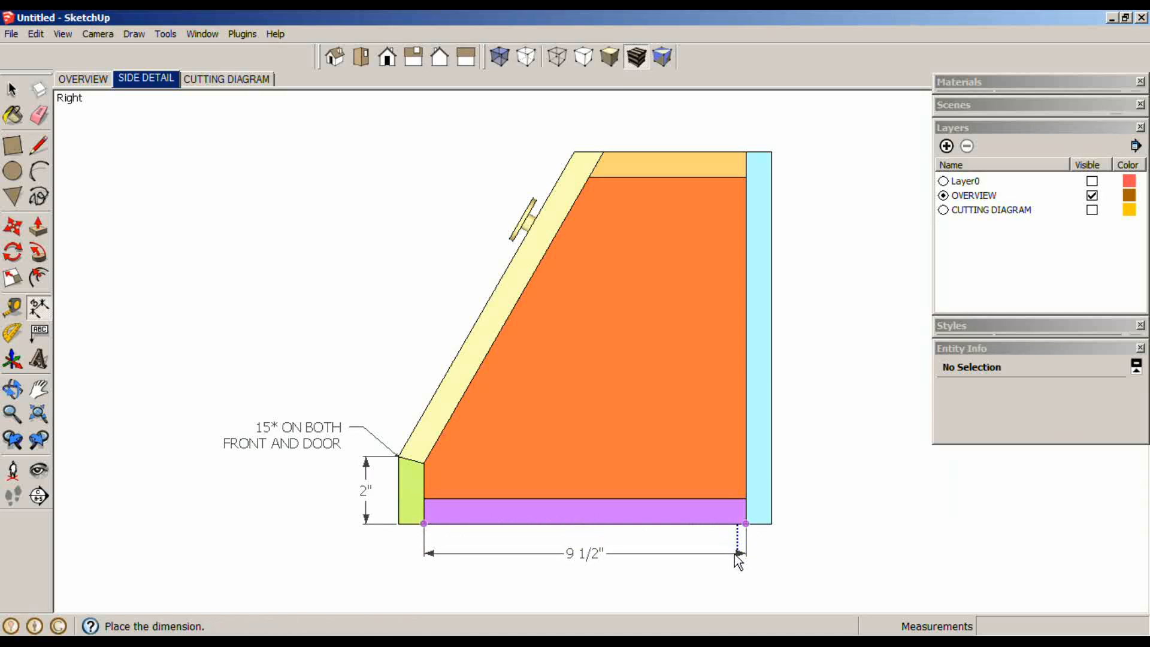
click(737, 553)
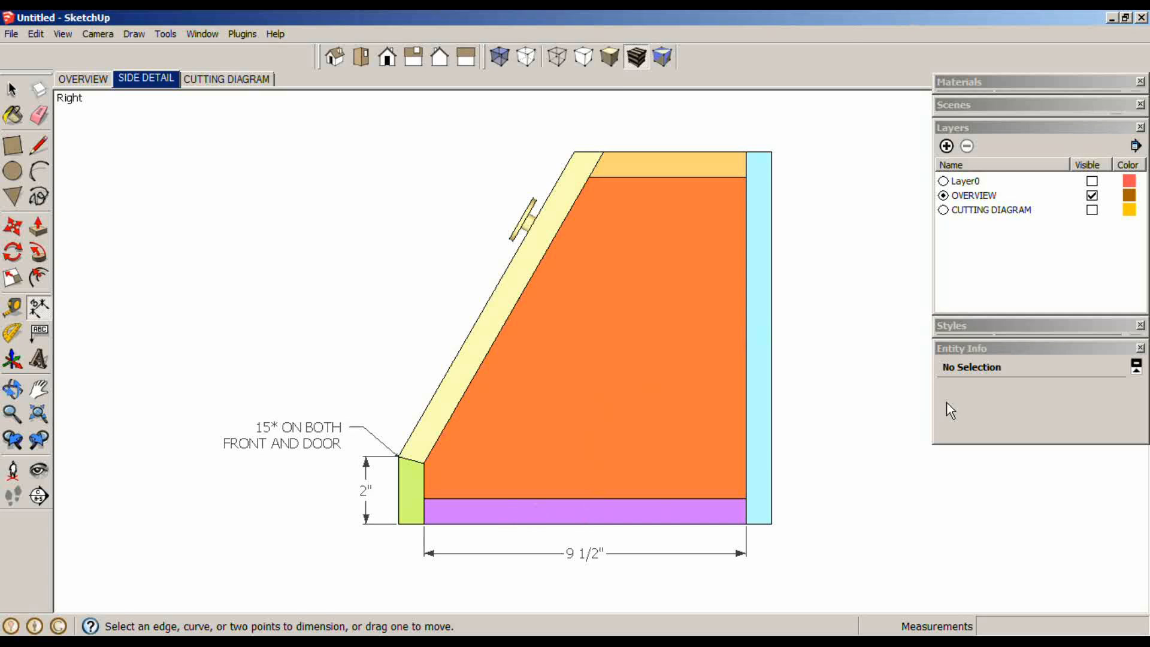
- Dimension the full height of the light blue back board, placing the dimension outside the box behind it
click(772, 524)
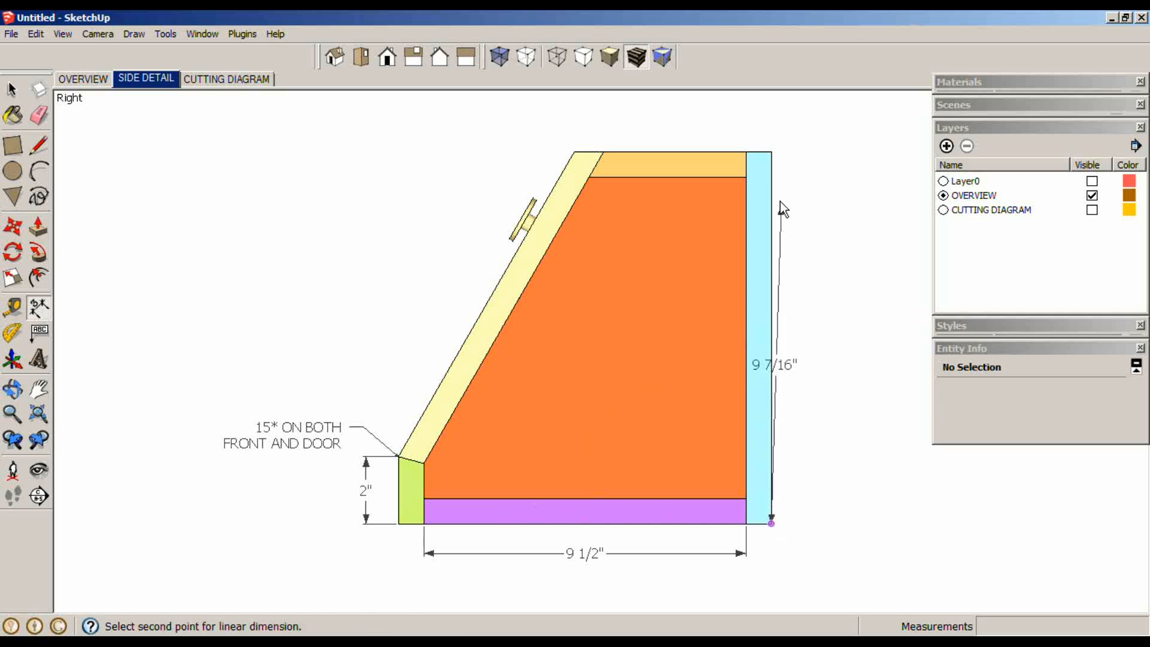
click(770, 152)
click(823, 158)
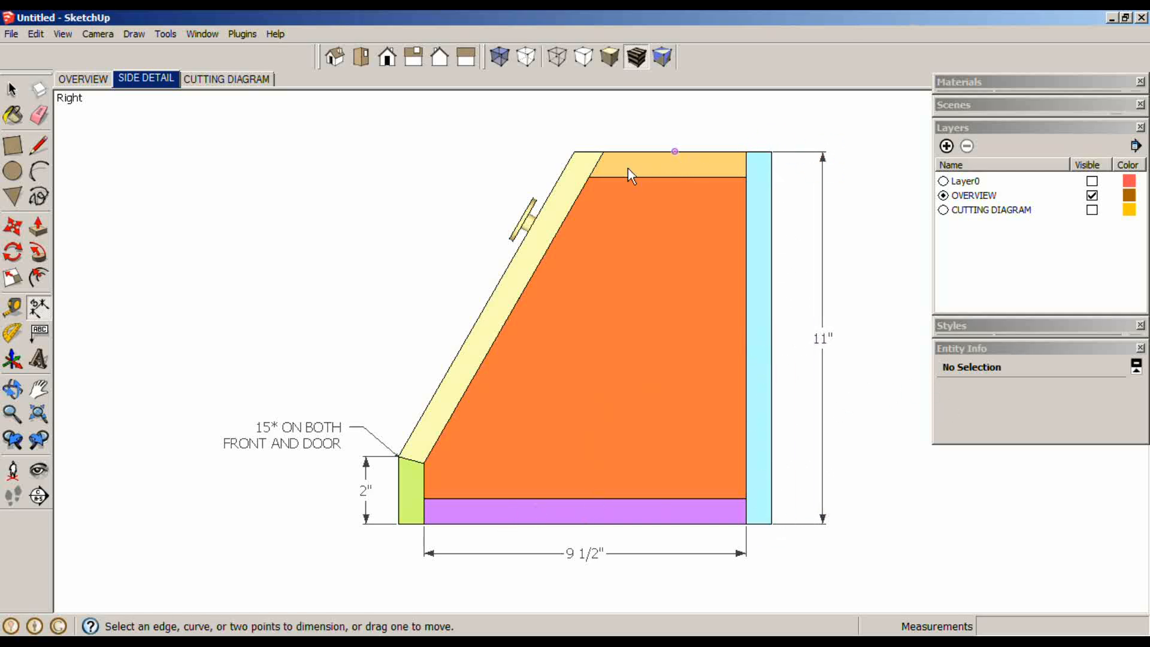
- Dimension the lower edge of the top board from the door to the back board, placing it over the orange side
click(589, 178)
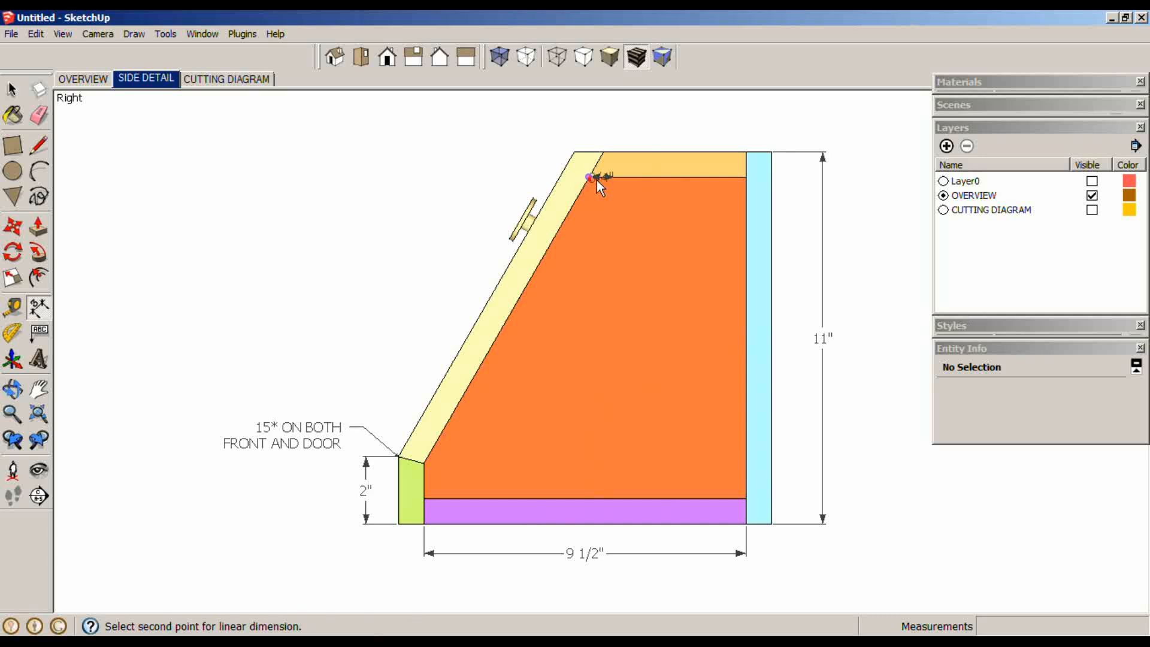
click(744, 175)
click(722, 216)
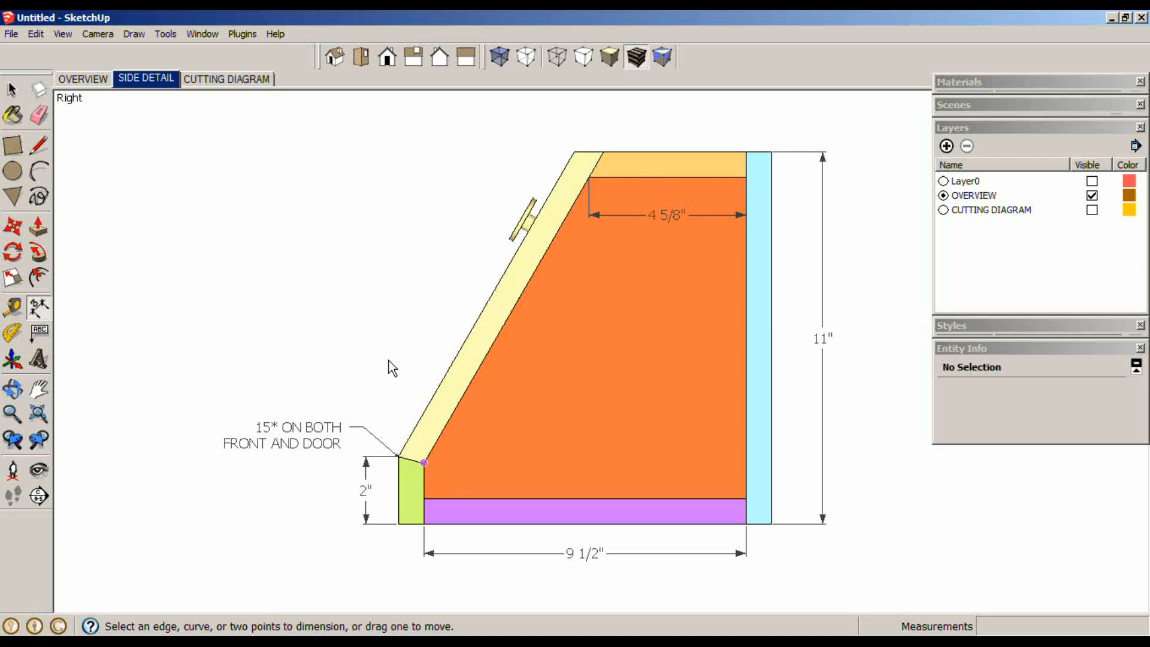
- Create a guide line along the outer edge of the sloping door, extending past both ends
key(t)
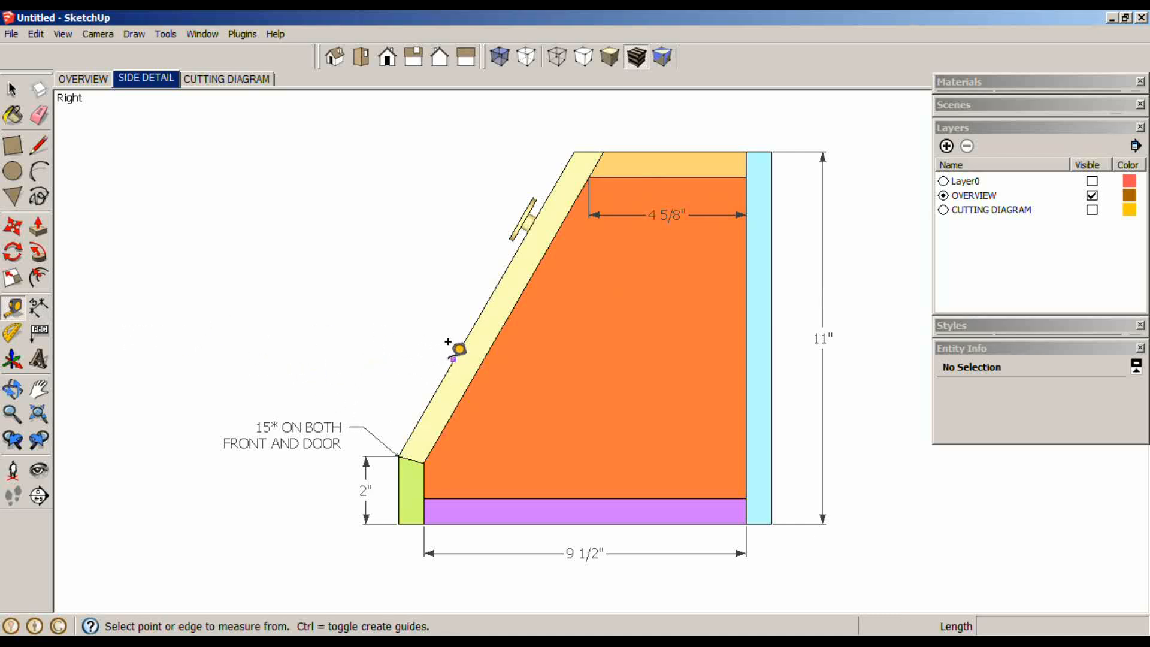
click(458, 337)
click(460, 326)
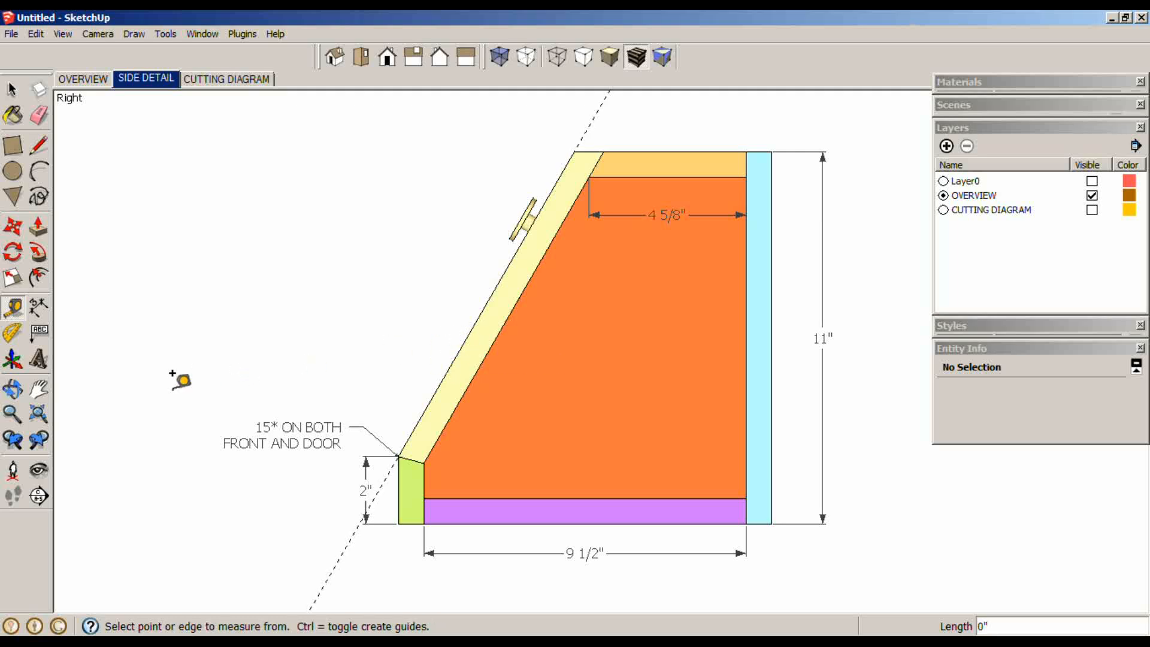
- Add a protractor guide at 90 degrees to the door through the outer corner where it meets the front board
click(12, 334)
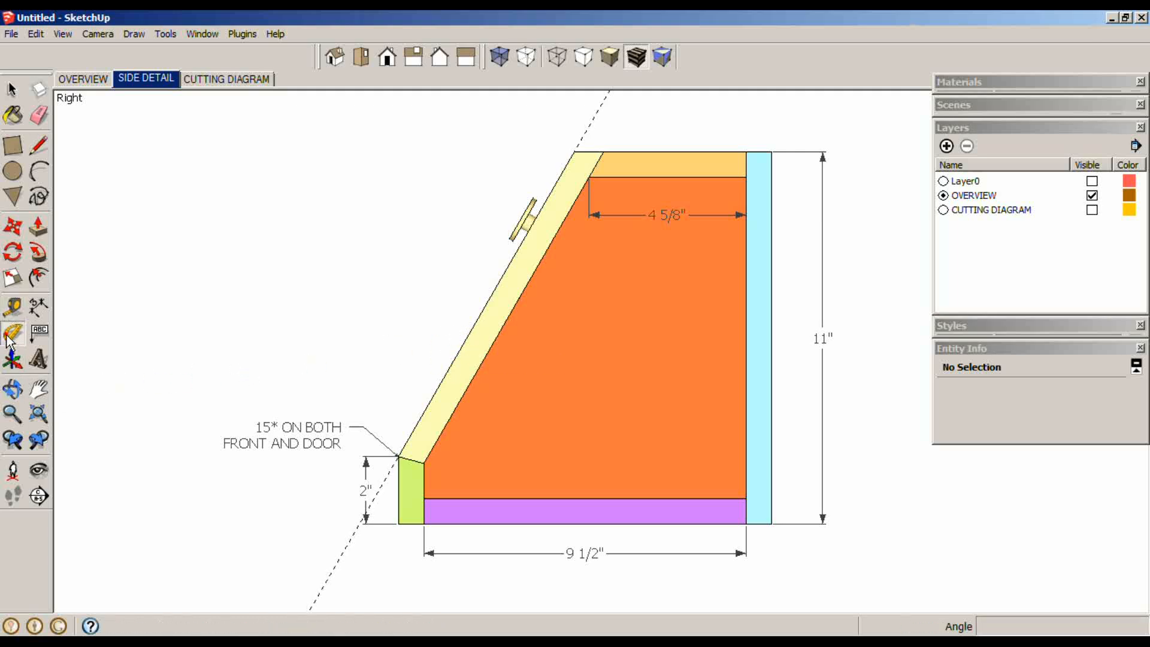
click(399, 457)
click(486, 304)
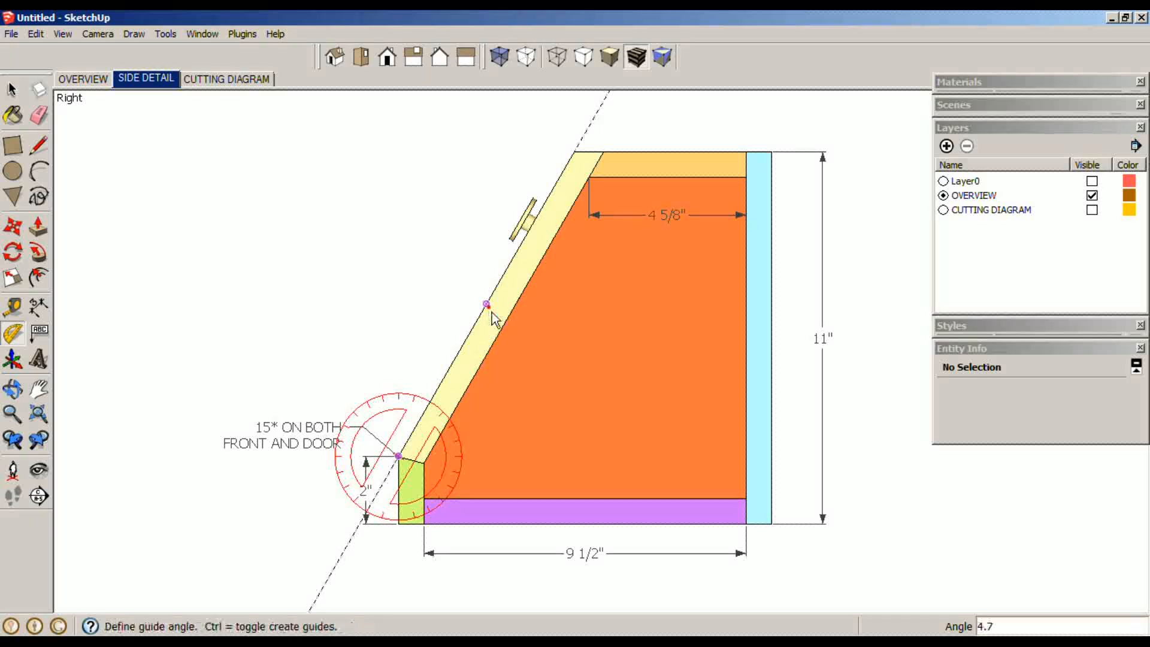
click(623, 584)
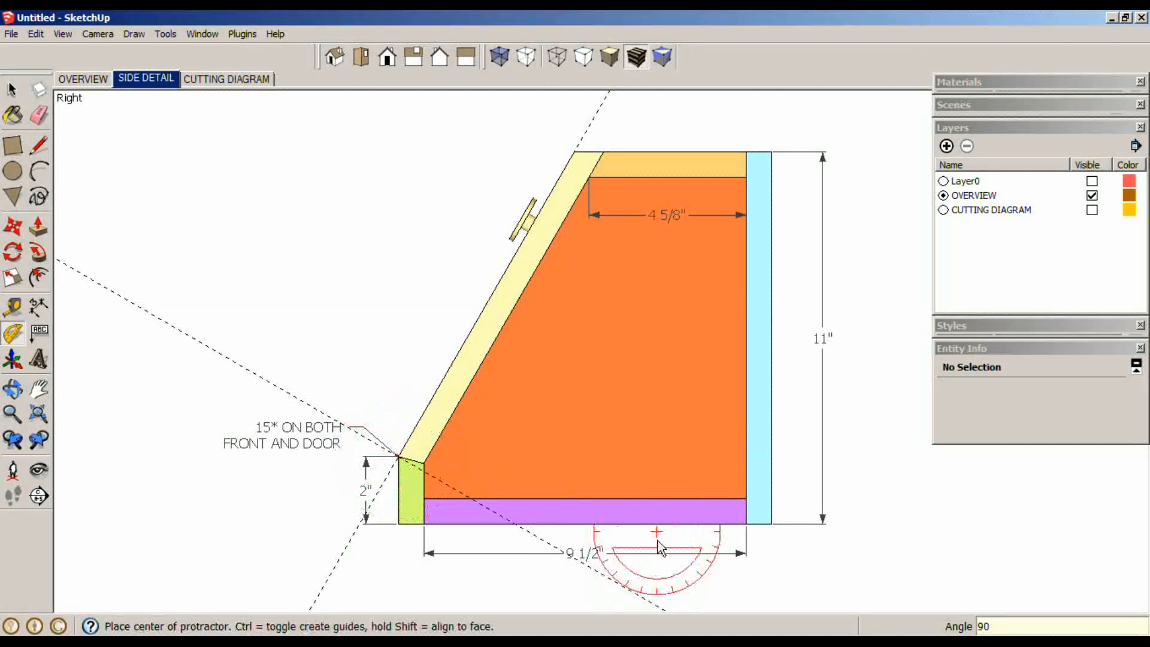
- Add a protractor guide perpendicular to the door through the upper corner where door and top board meet
click(605, 152)
click(549, 248)
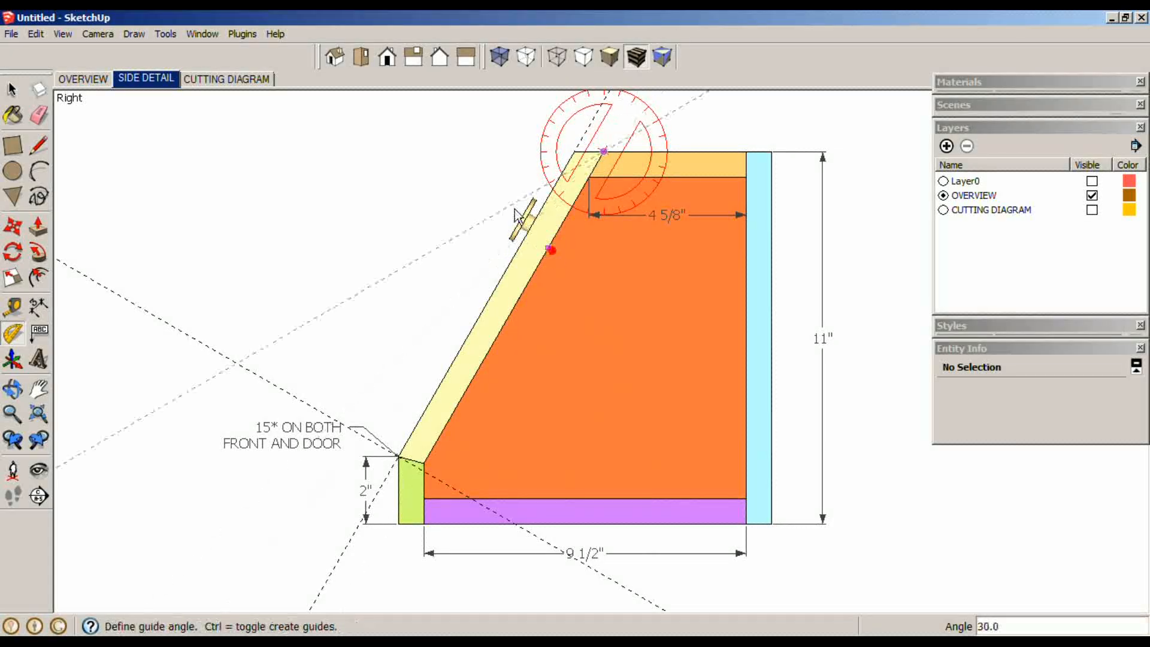
click(522, 108)
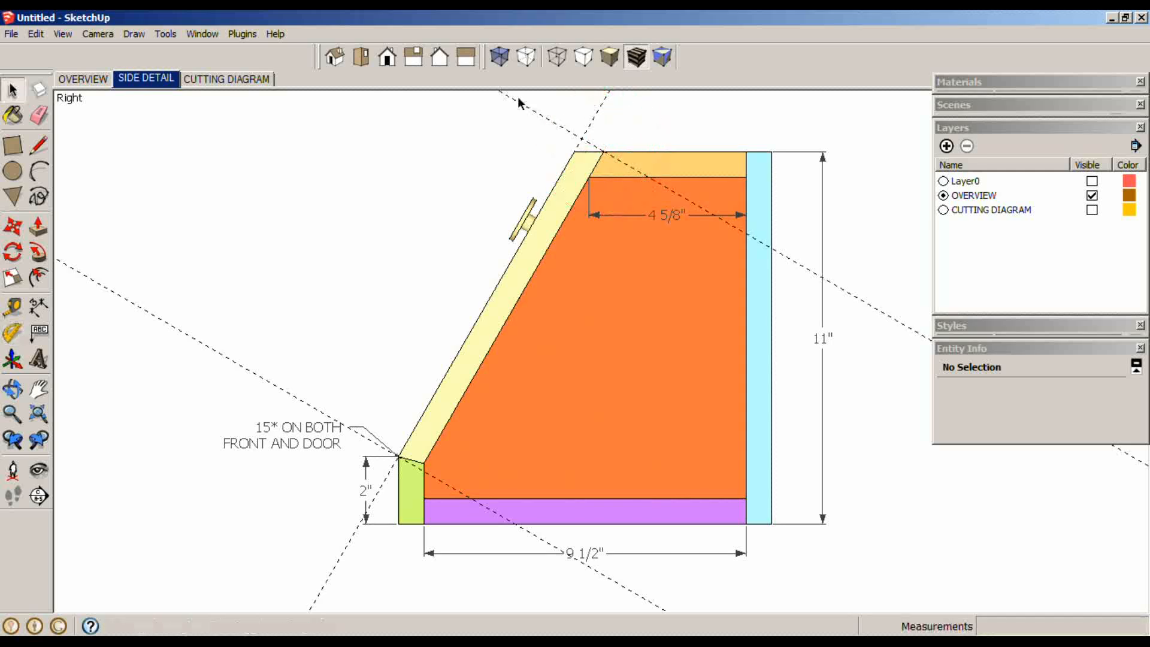
key(space)
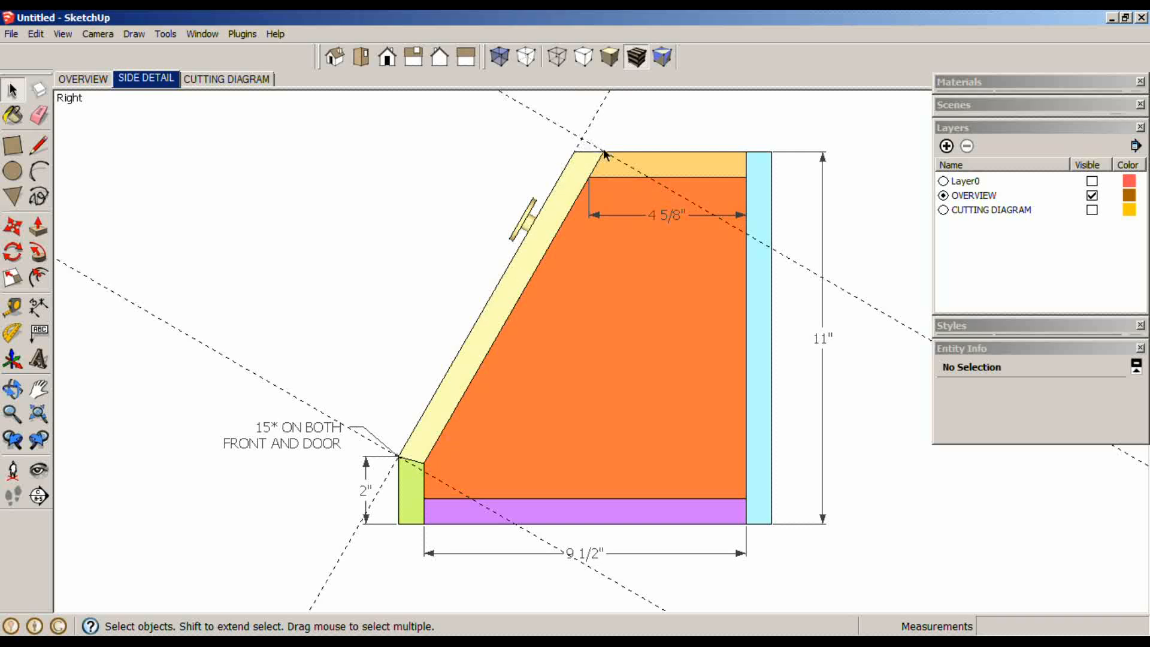
- Dimension the door's full length from its lower outer corner to the upper guide intersection, placing the dimension outside beyond the knob
key(d)
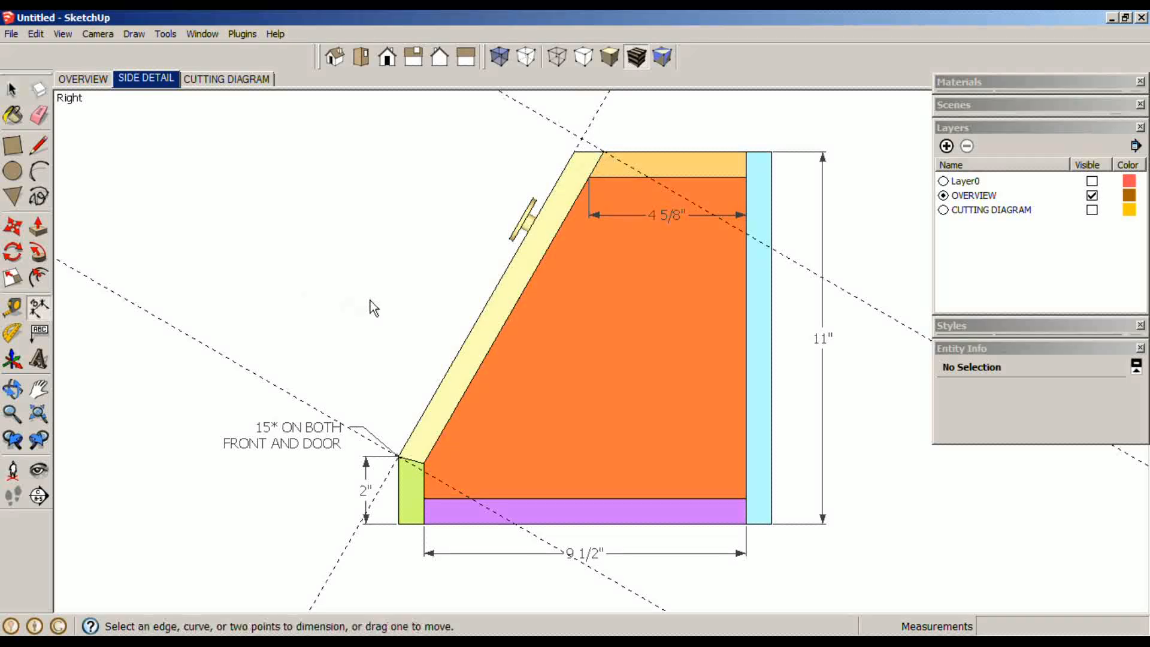
click(400, 454)
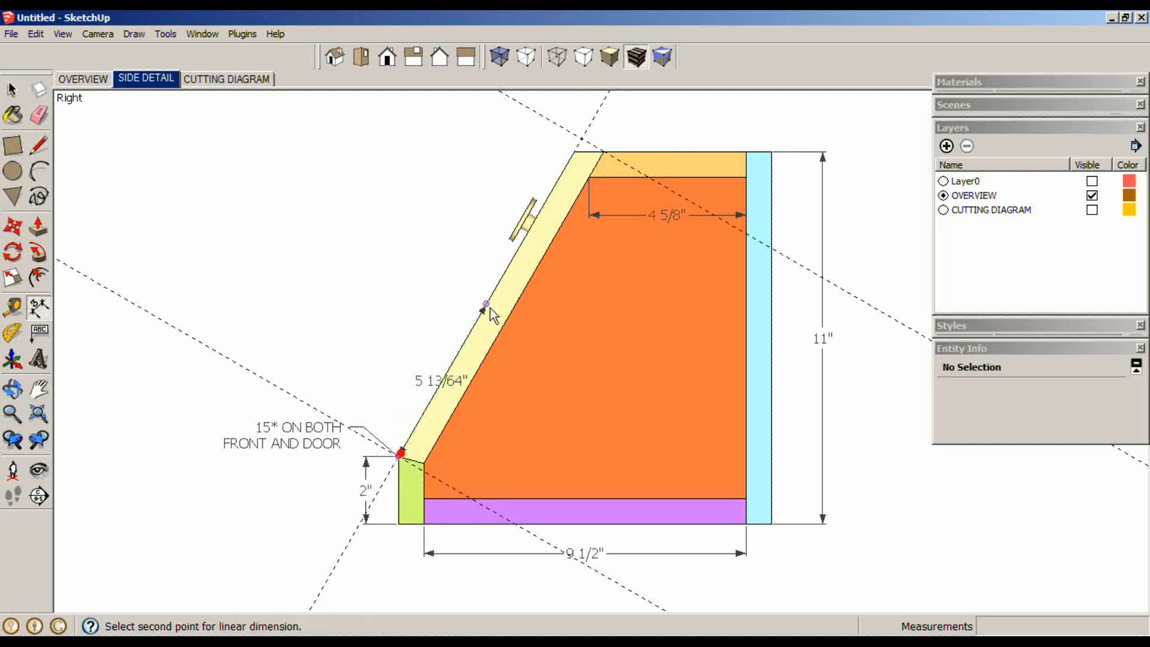
click(581, 139)
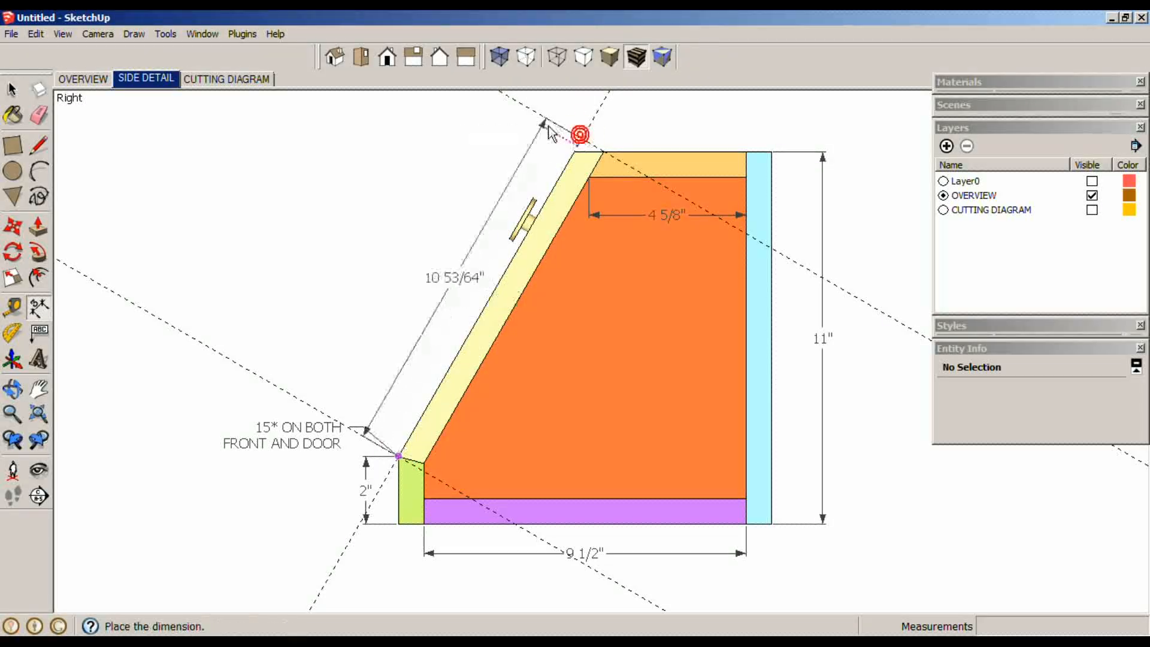
click(513, 118)
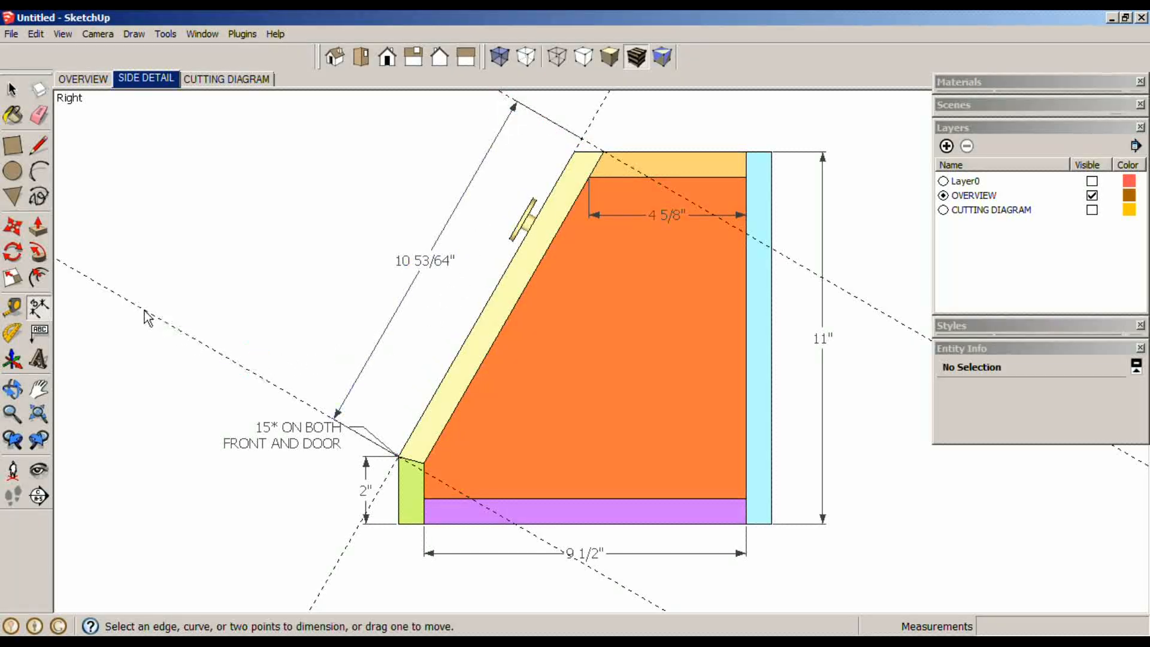
- Delete the two perpendicular guides and the guide along the door's outer edge
key(space)
drag(292, 376, 143, 328)
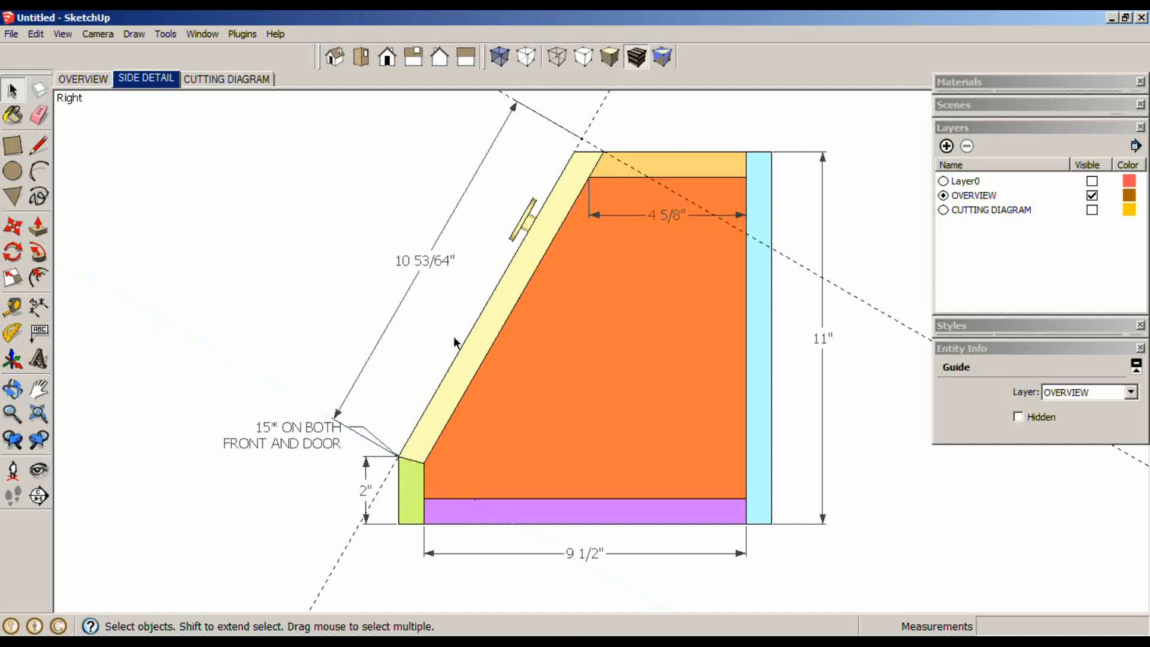
key(Delete)
click(790, 261)
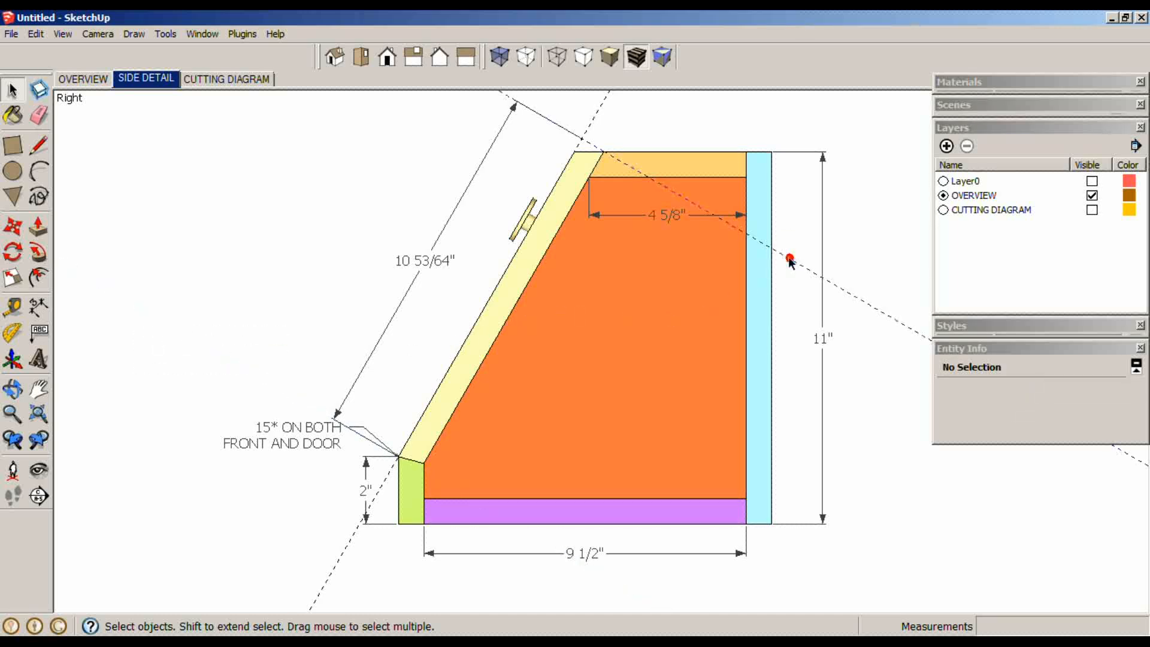
key(Delete)
click(592, 121)
key(Delete)
- Move the 15* leader text slightly down and outward so it clears the door length dimension
click(302, 429)
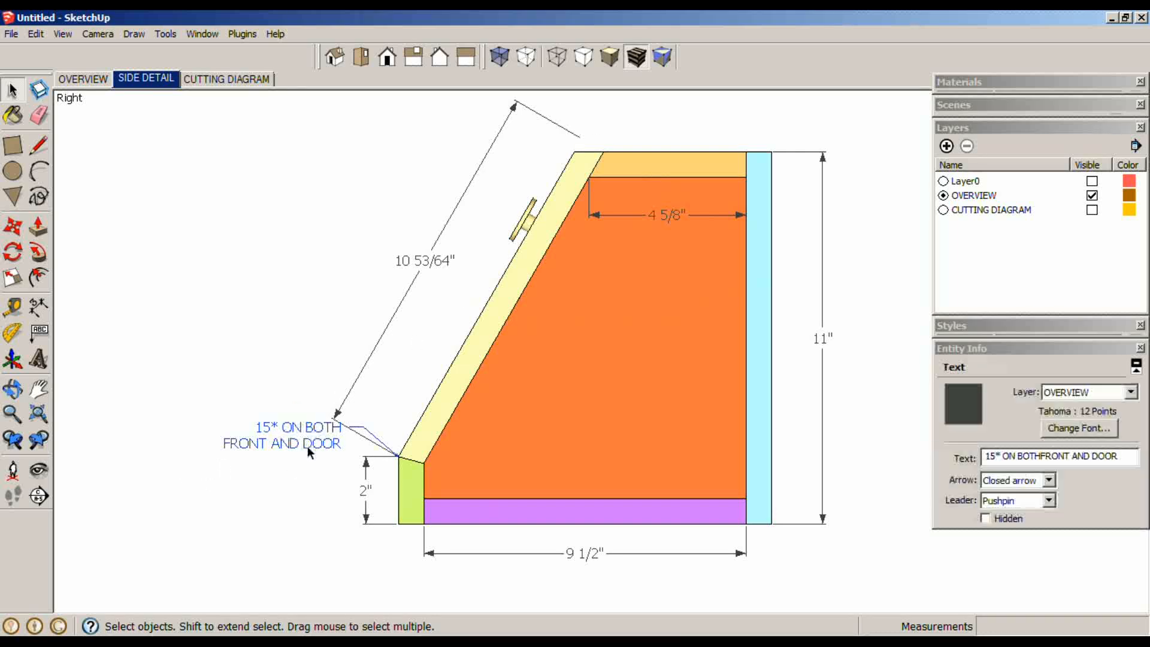
key(m)
click(303, 444)
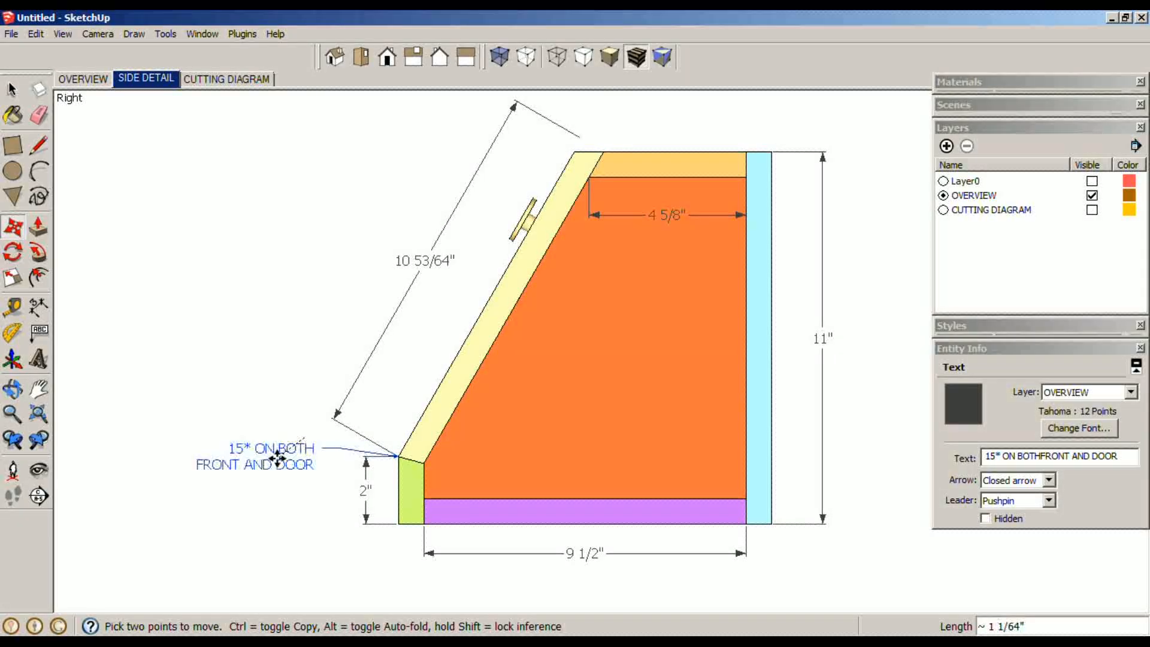
click(291, 456)
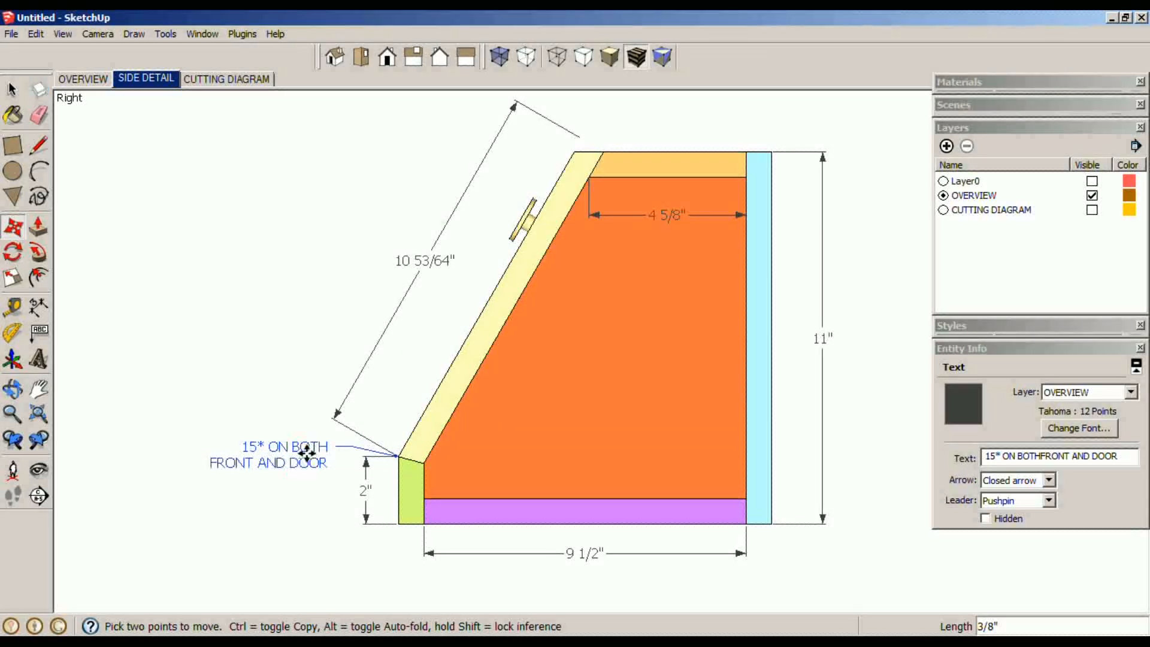
key(space)
click(268, 527)
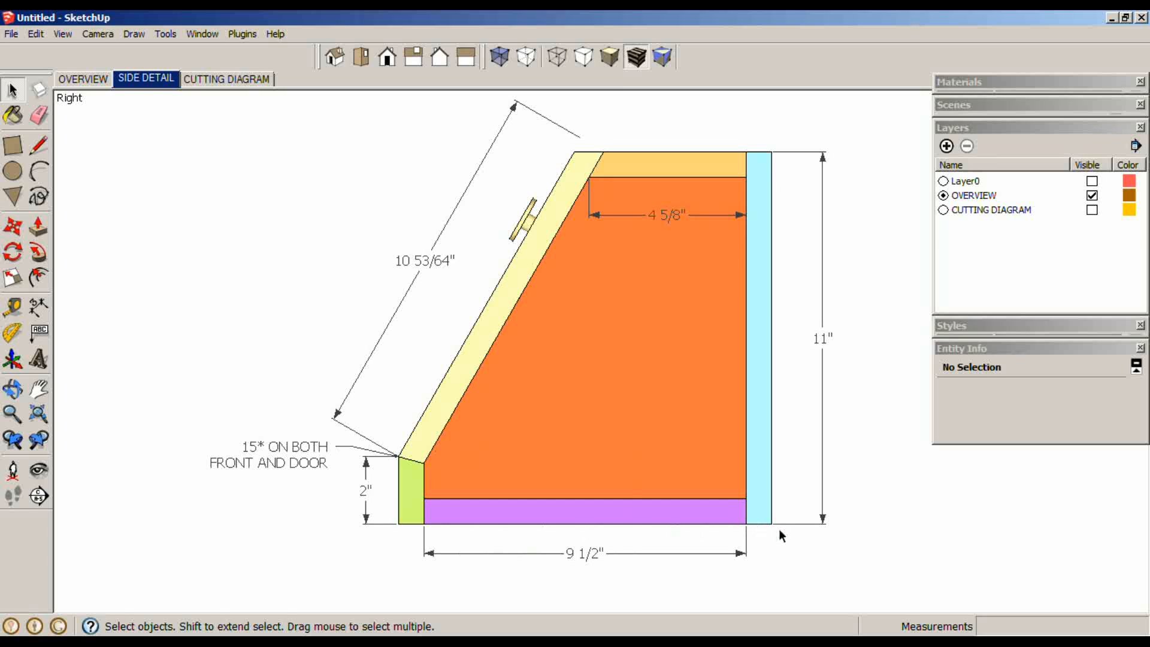
- Dimension the box's overall depth from the front board to the back board, placing it below the bottom board's dimension
key(d)
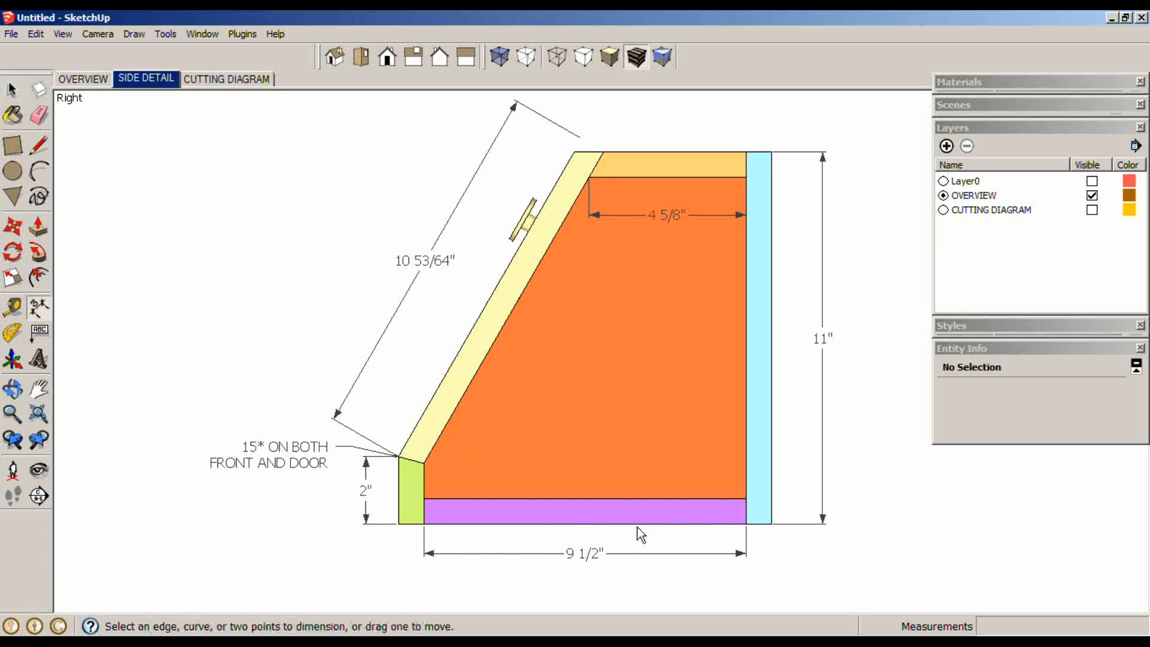
click(399, 524)
key(space)
key(d)
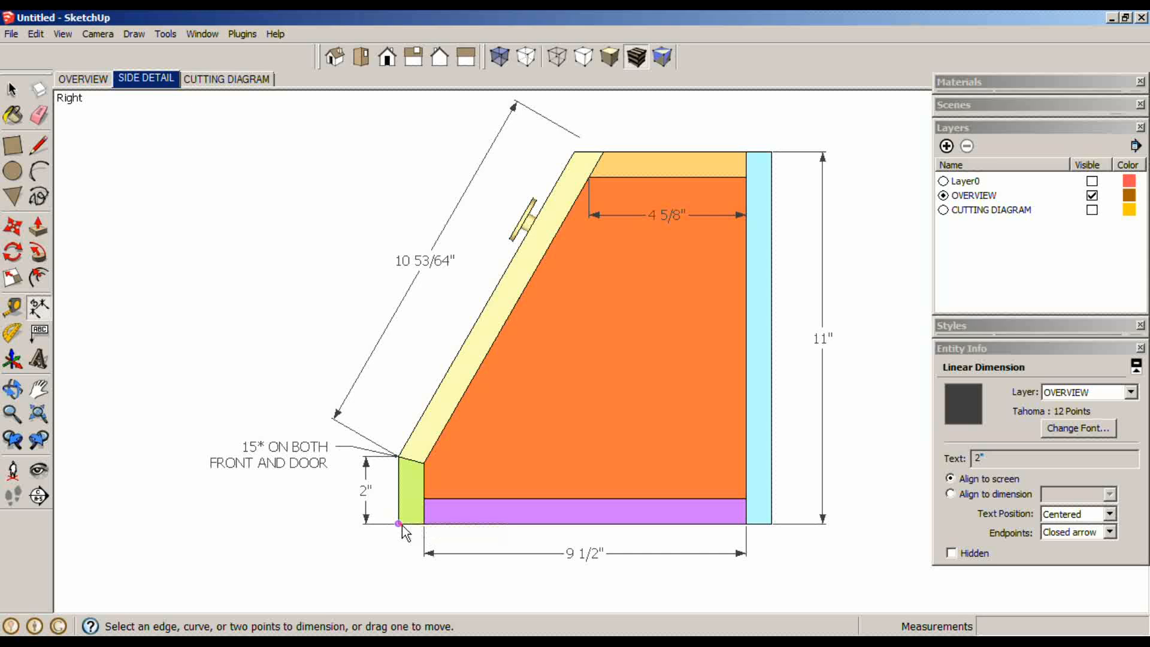
click(399, 525)
click(771, 524)
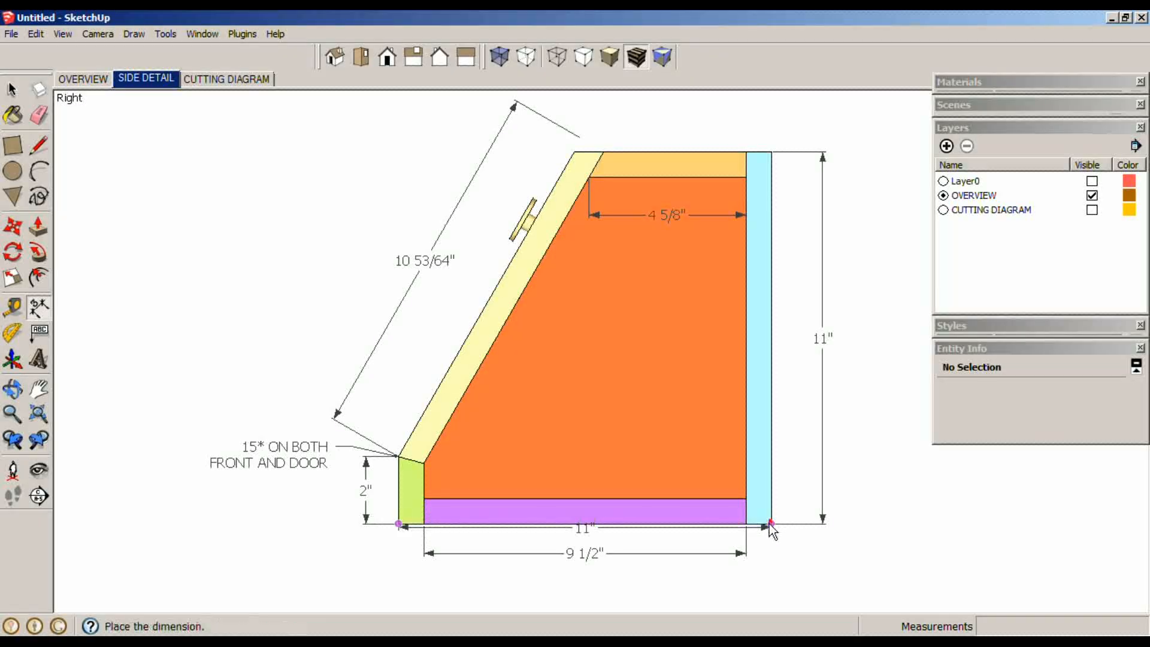
click(764, 587)
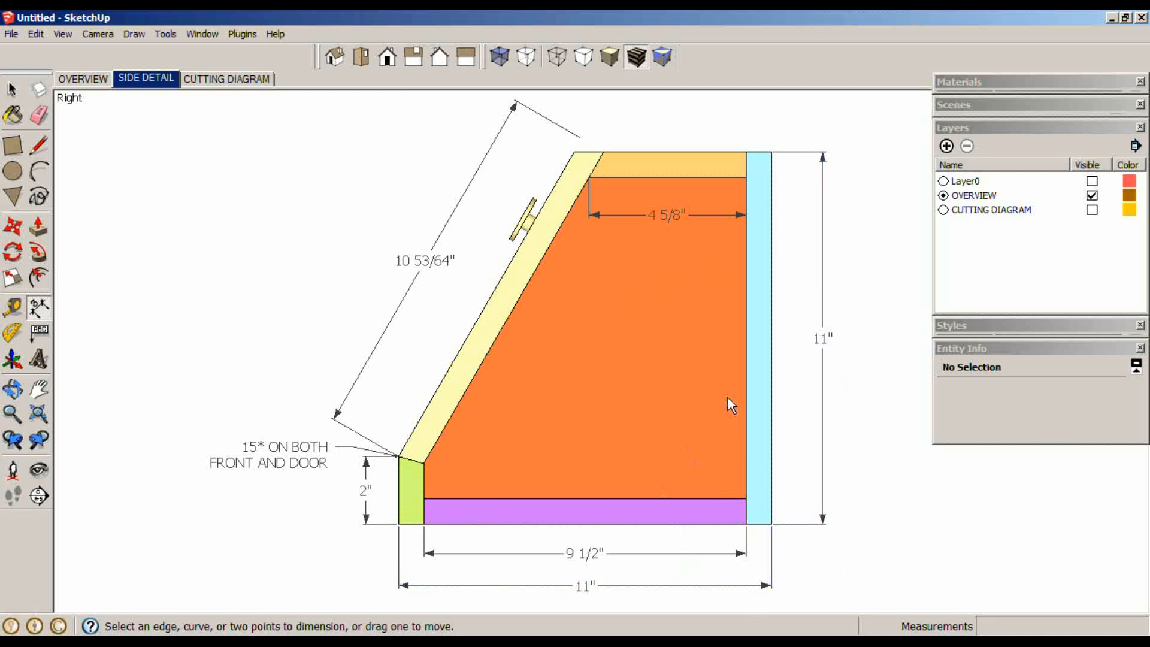
- Add a free-standing note in the blank area in front of the door reading "ALL PIECES OTHER THAN" and "SIDES ARE 15" LONG" on two lines
click(39, 334)
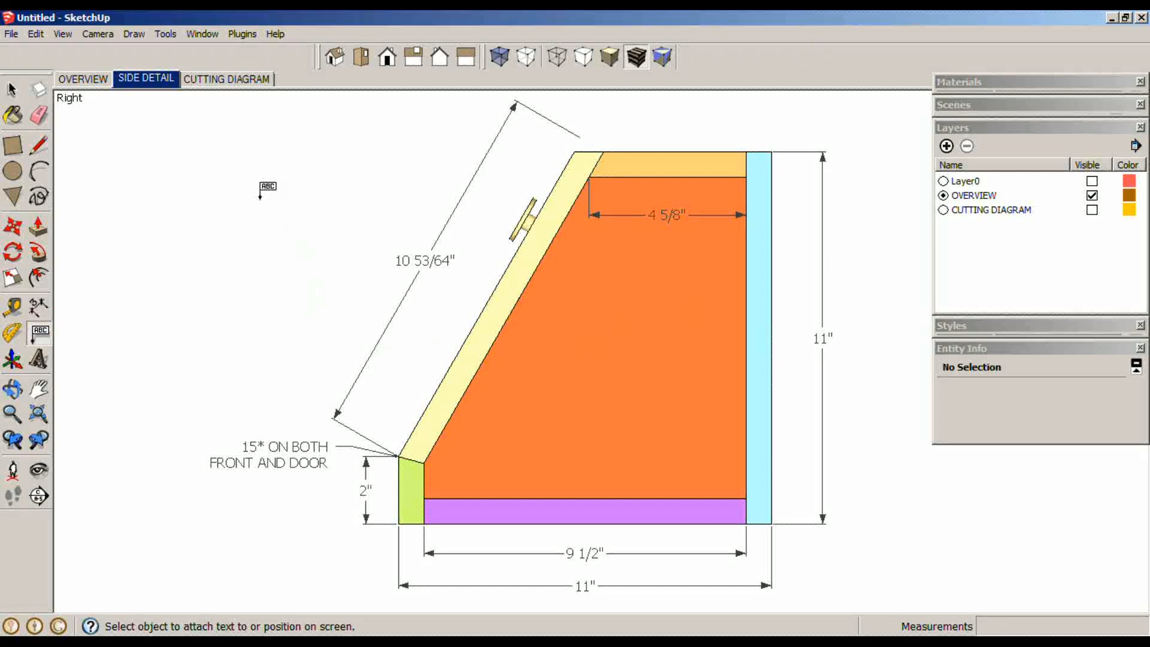
click(258, 192)
text(ALL)
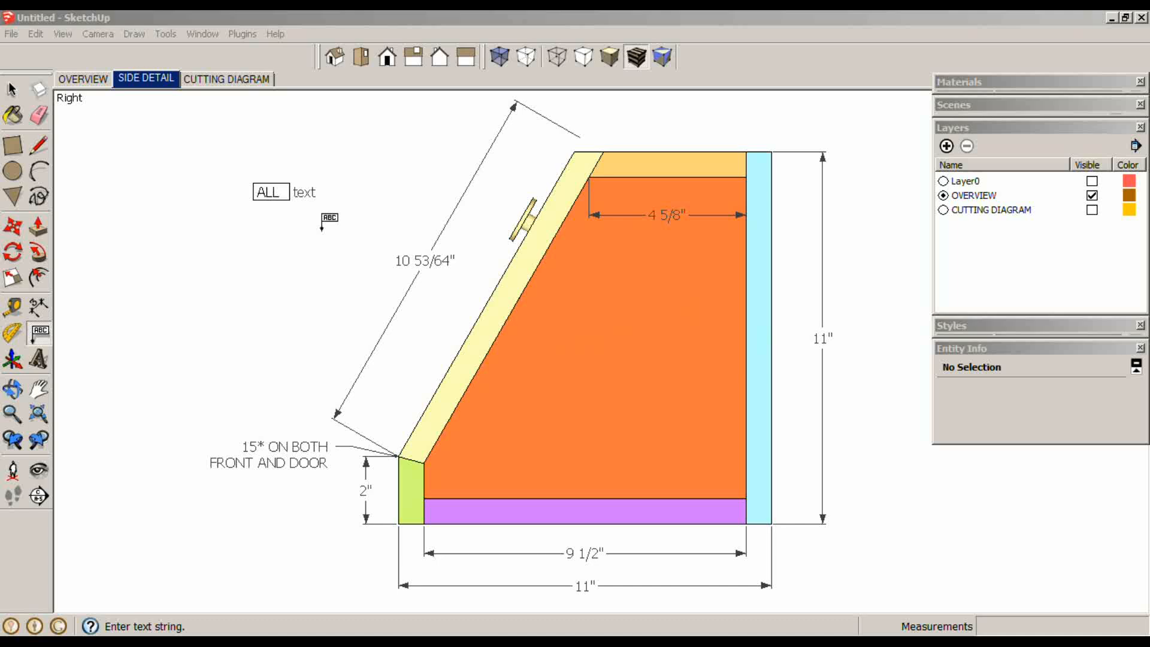
text( PIECES OT)
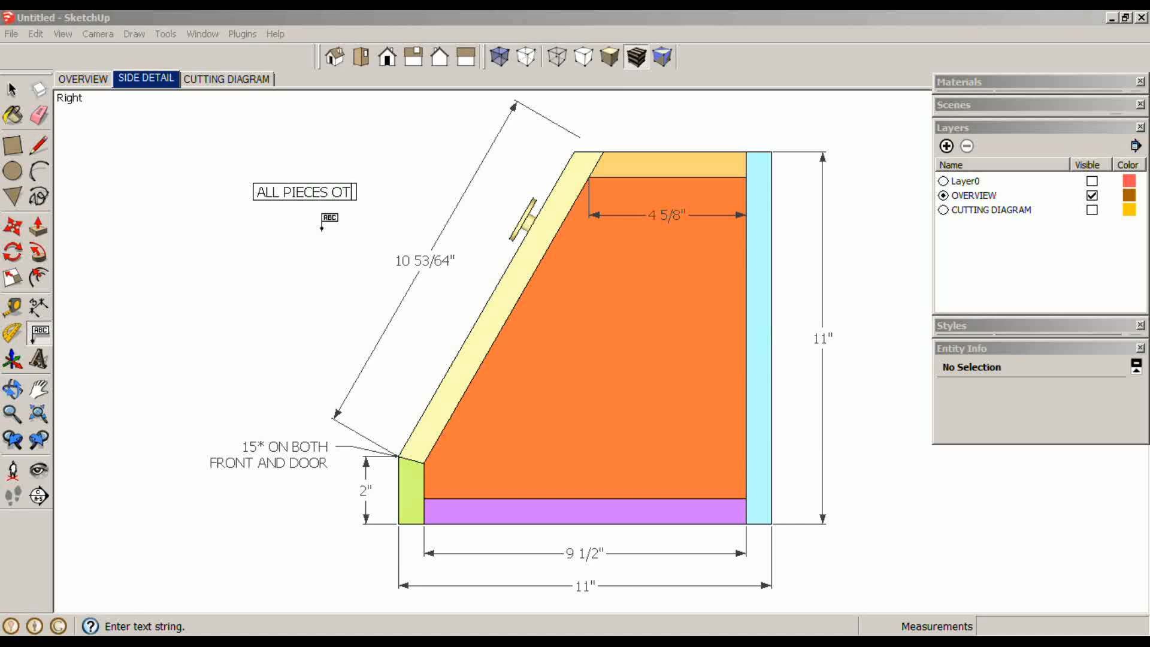
text(HER THAN)
key(Return)
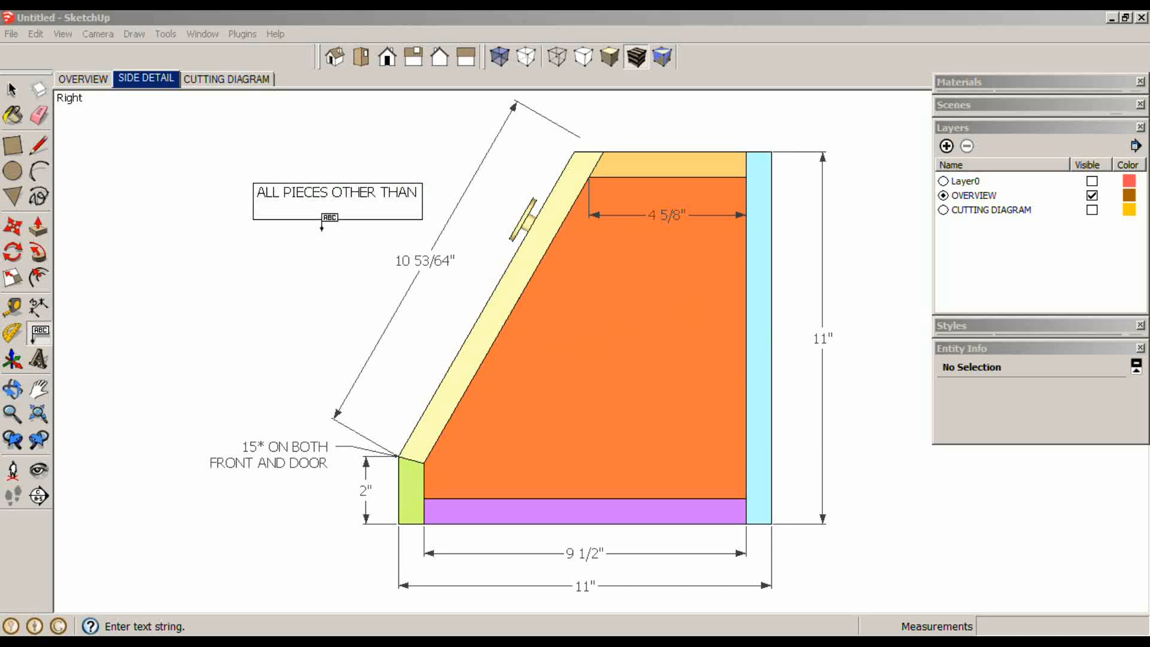
text(SIDES ARE )
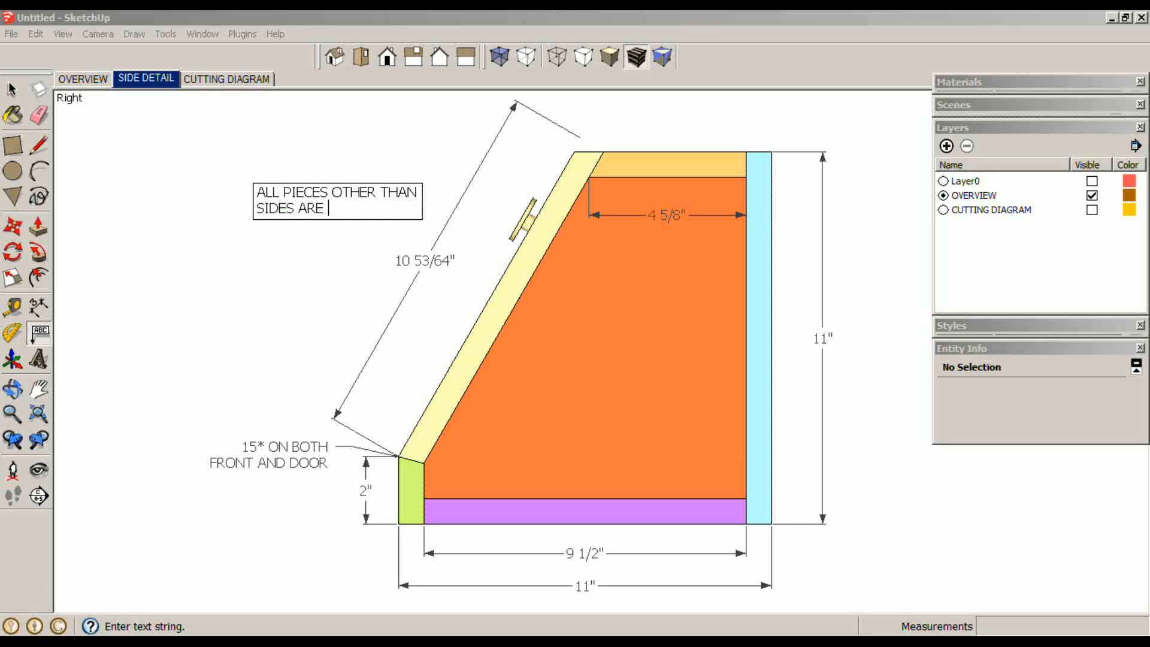
text(15" LONG)
click(366, 246)
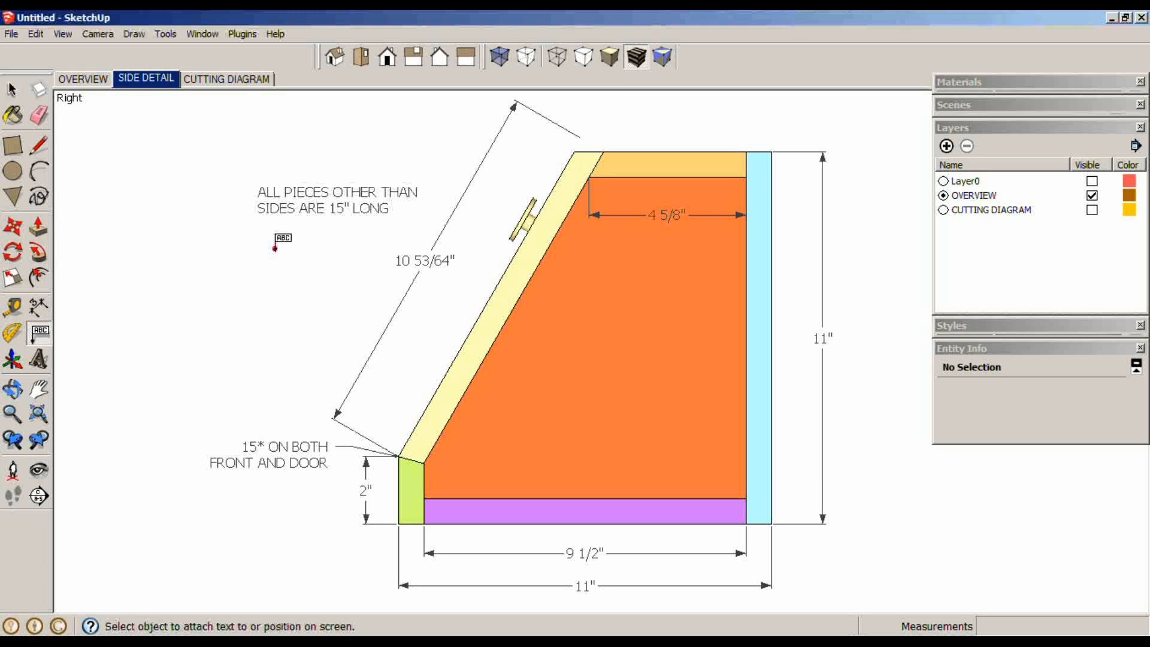
- Update the SIDE DETAIL scene with the finished dimensions and notes
key(space)
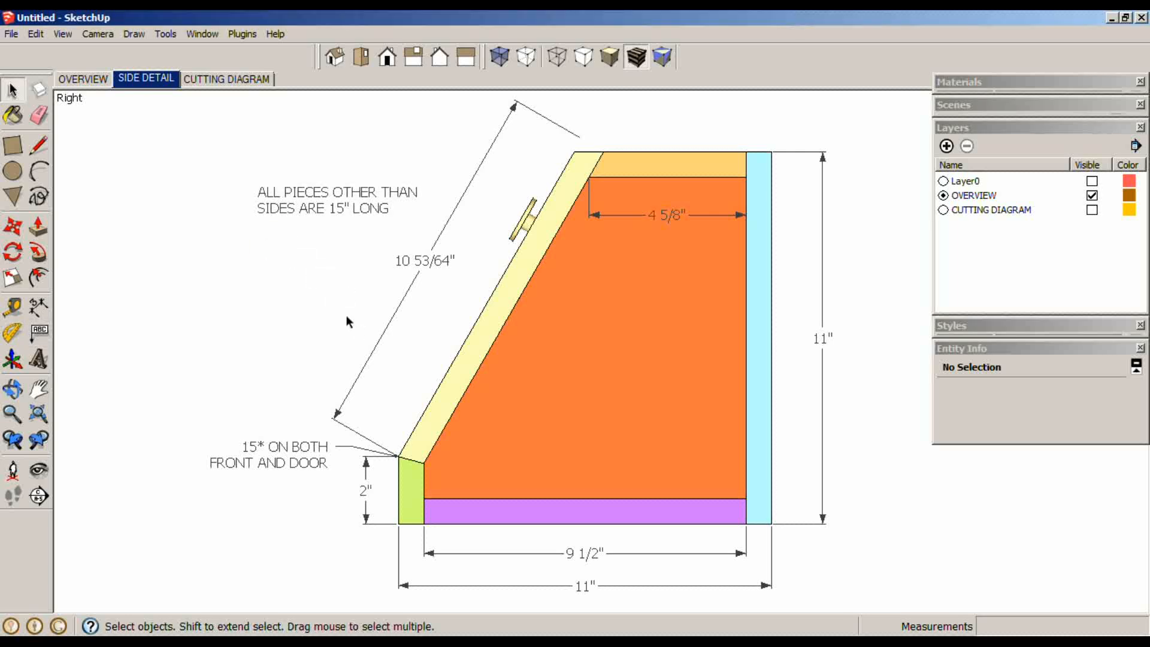
right_click(165, 81)
click(185, 146)
key(ctrl+s)
click(853, 500)
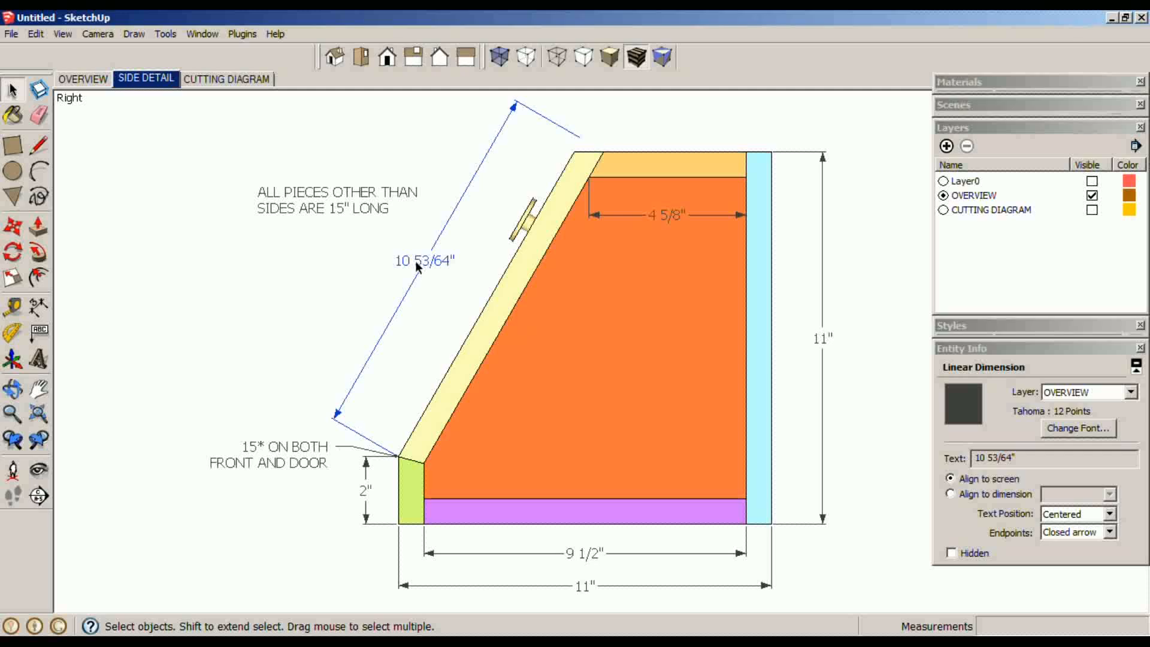
click(342, 260)
- In the OVERVIEW scene, hide both text notes and all side dimensions except the 4 5/8" one on the side panel
click(82, 77)
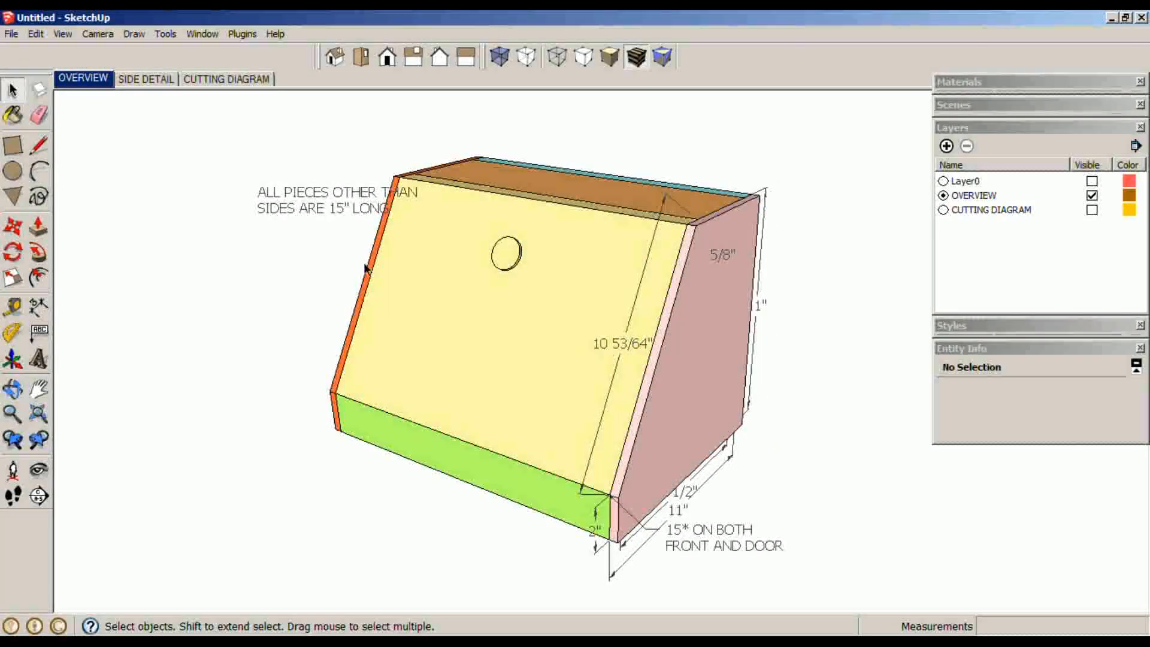
click(626, 343)
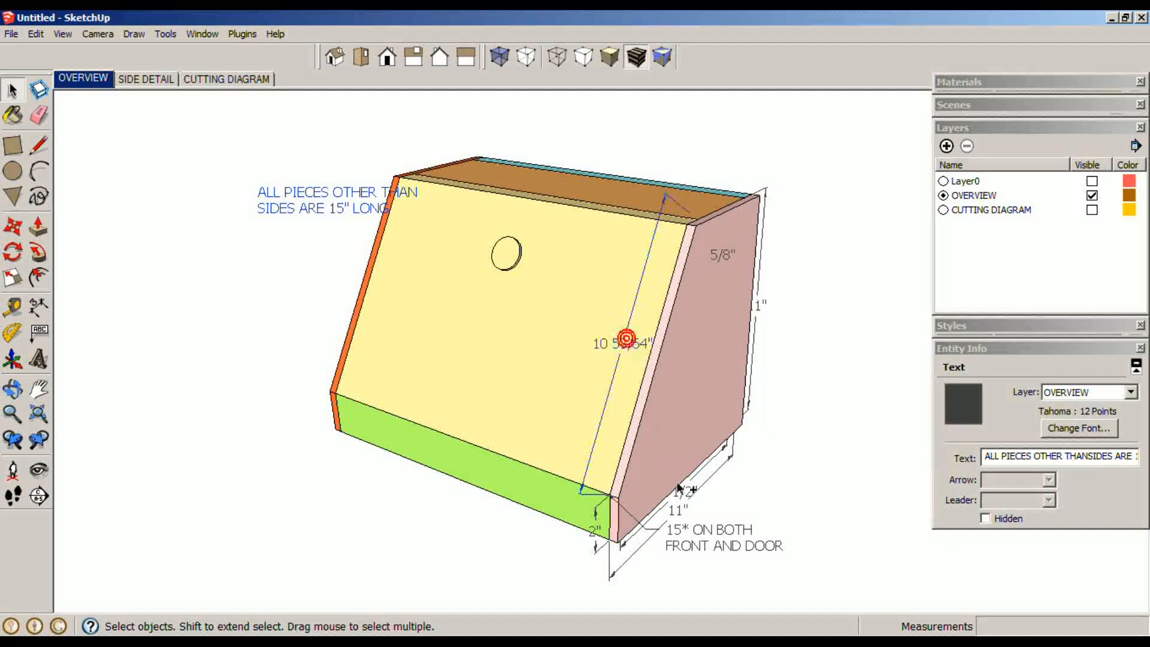
shift+click(678, 486)
shift+click(682, 491)
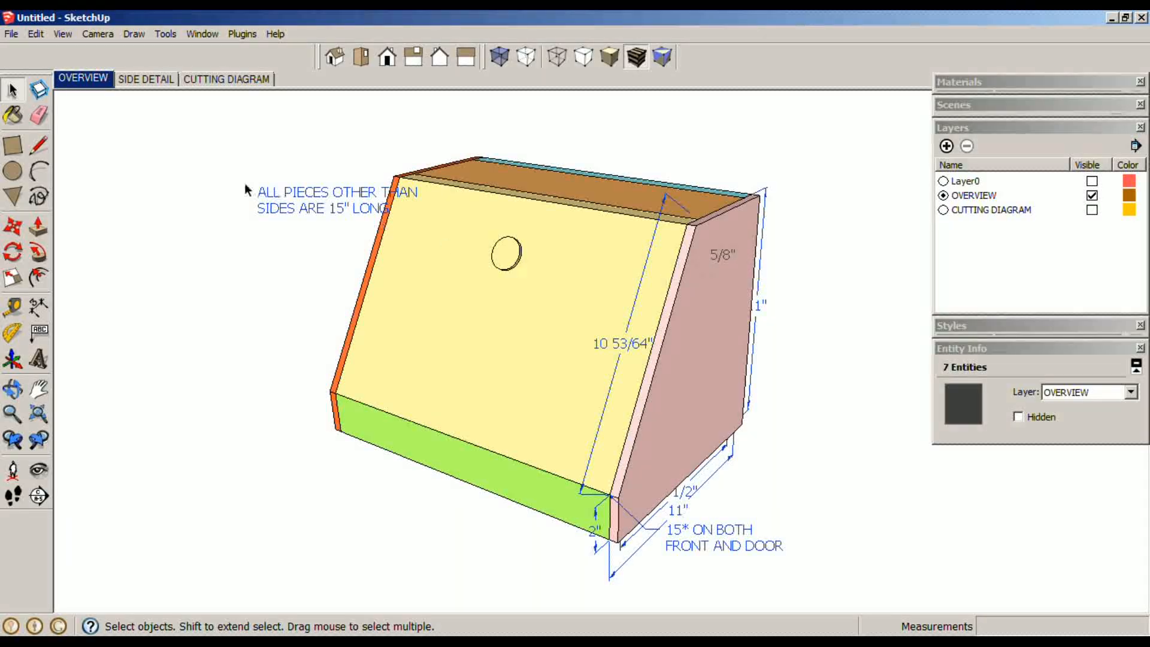
right_click(336, 207)
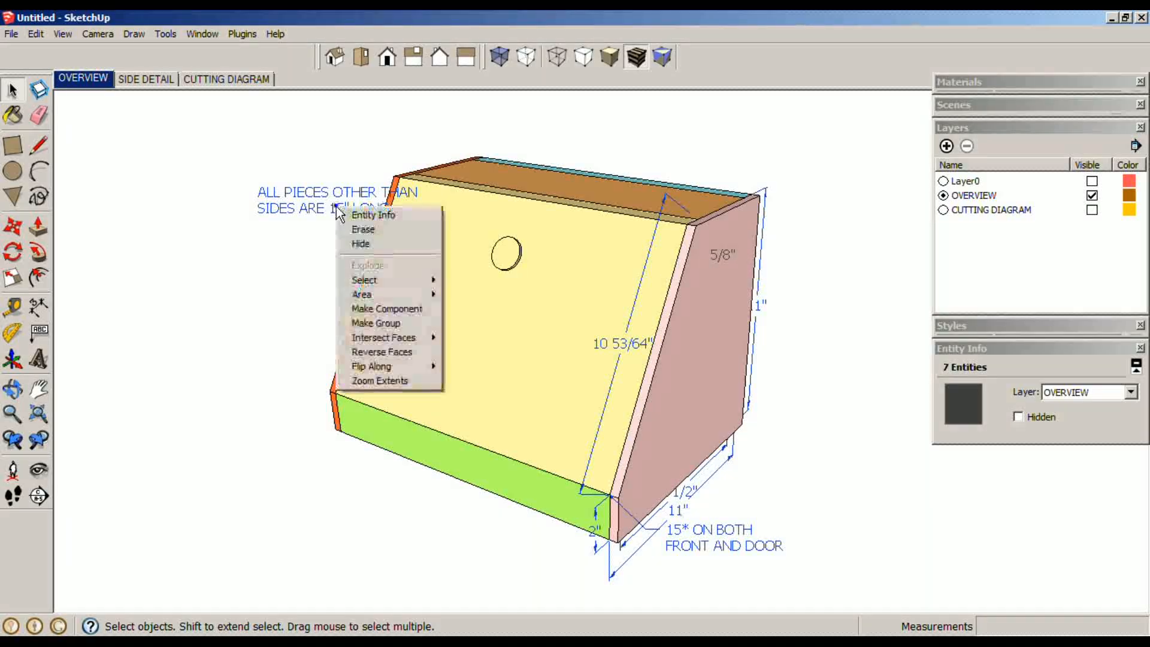
click(356, 231)
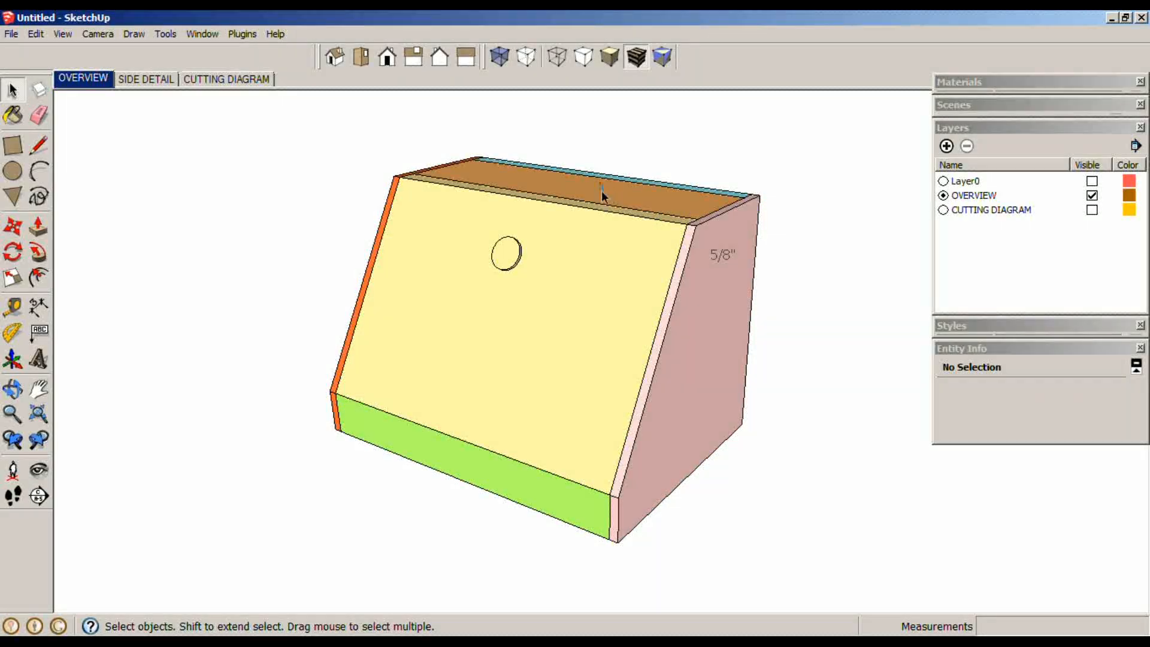
- Hide the remaining 4 5/8" dimension on the side panel and update the OVERVIEW scene
drag(858, 328, 860, 330)
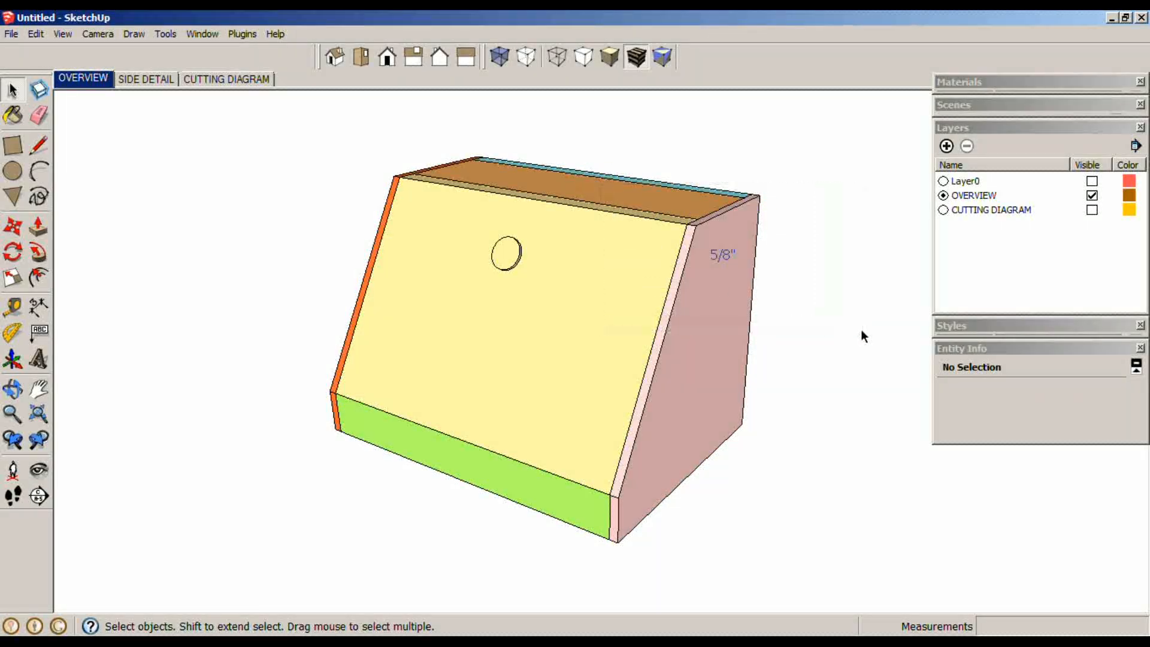
right_click(714, 256)
click(874, 239)
click(570, 152)
drag(847, 327, 845, 325)
click(38, 34)
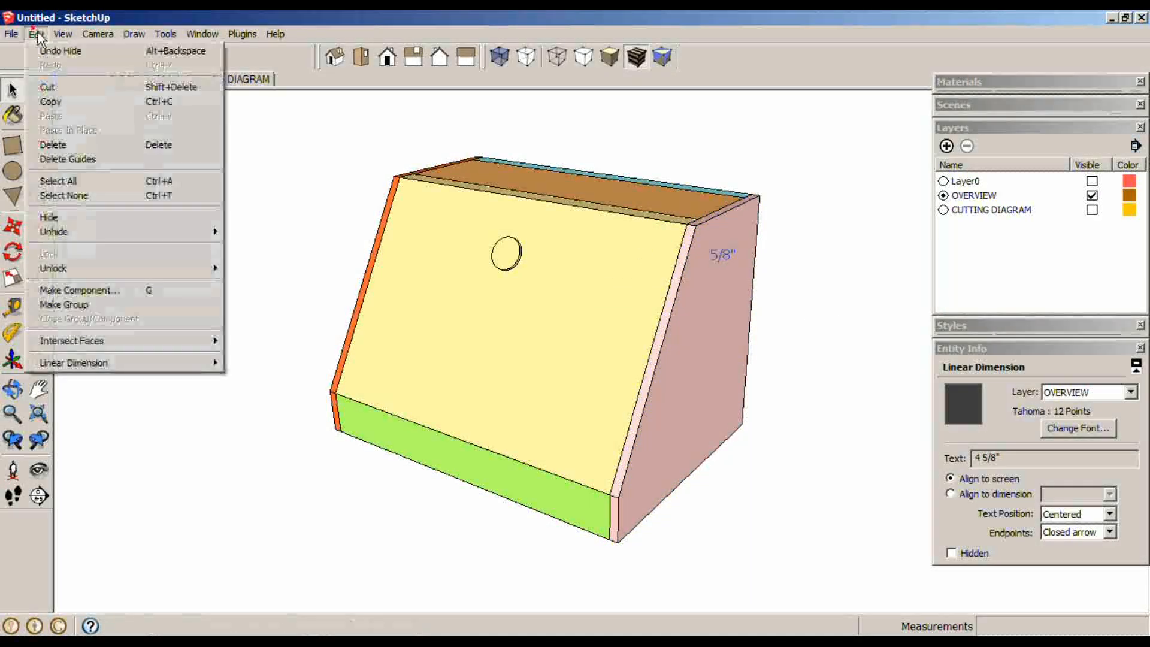
click(82, 217)
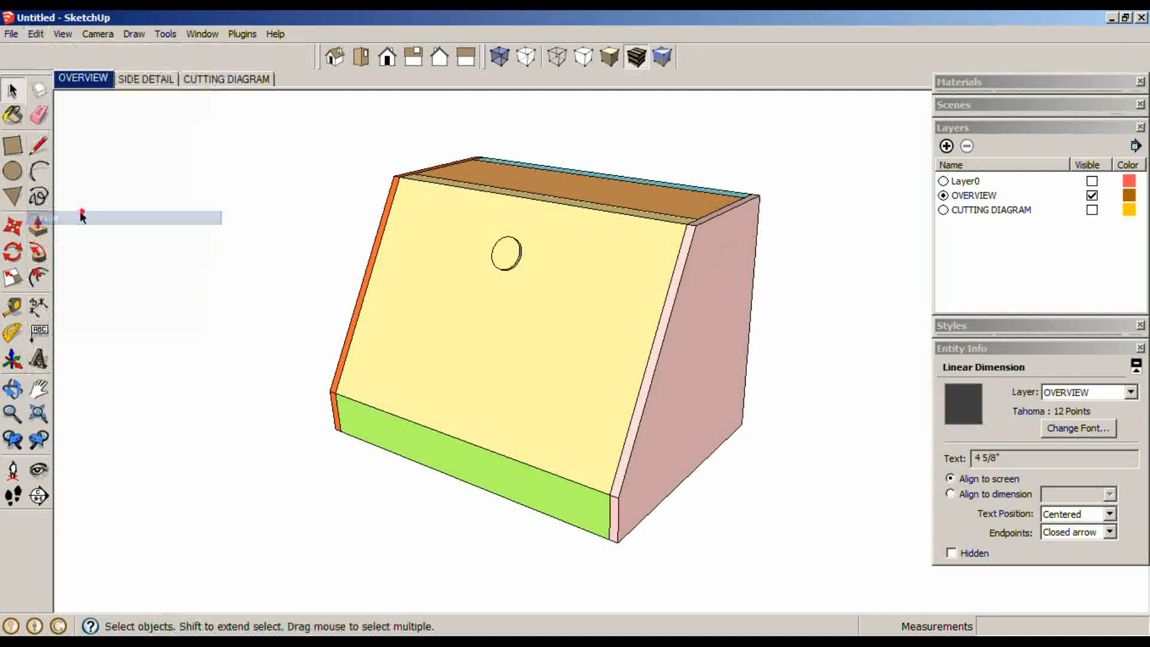
right_click(85, 84)
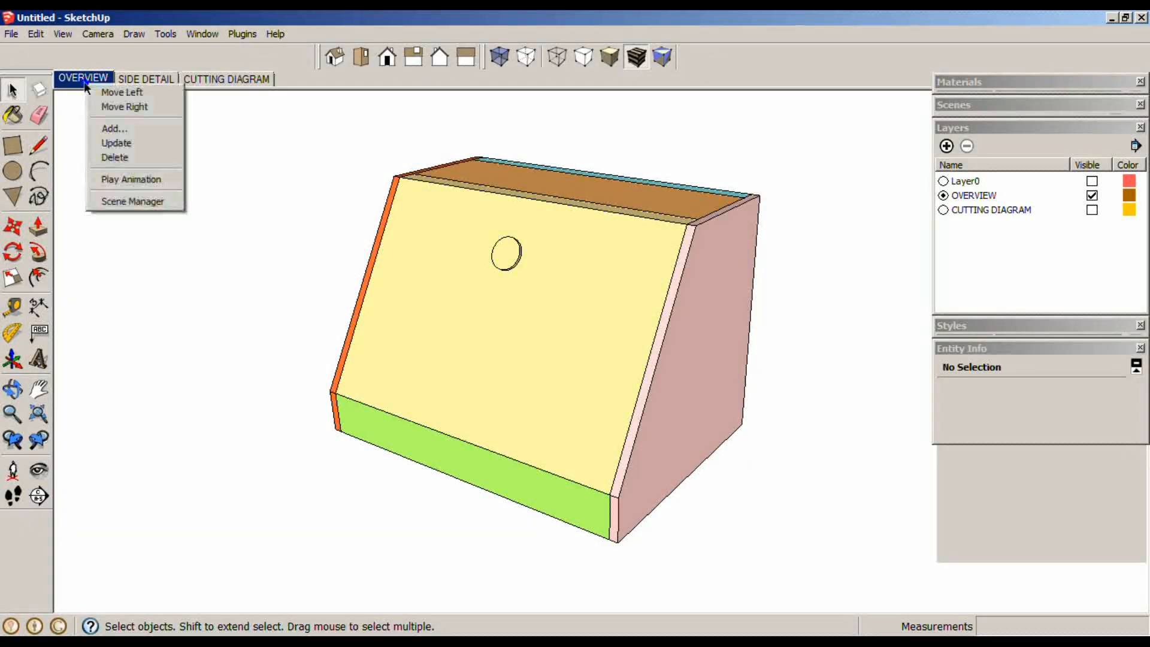
click(104, 141)
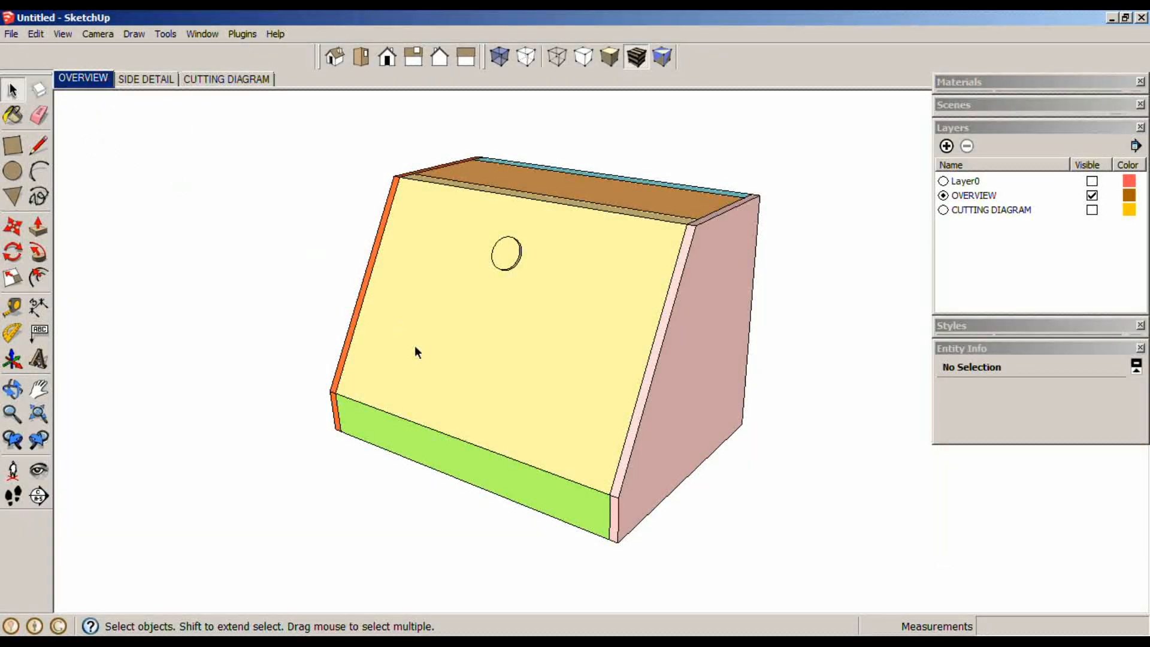
- Try to make CUTTING DIAGRAM the active layer, turn off the OVERVIEW layer and update the CUTTING DIAGRAM scene
click(141, 76)
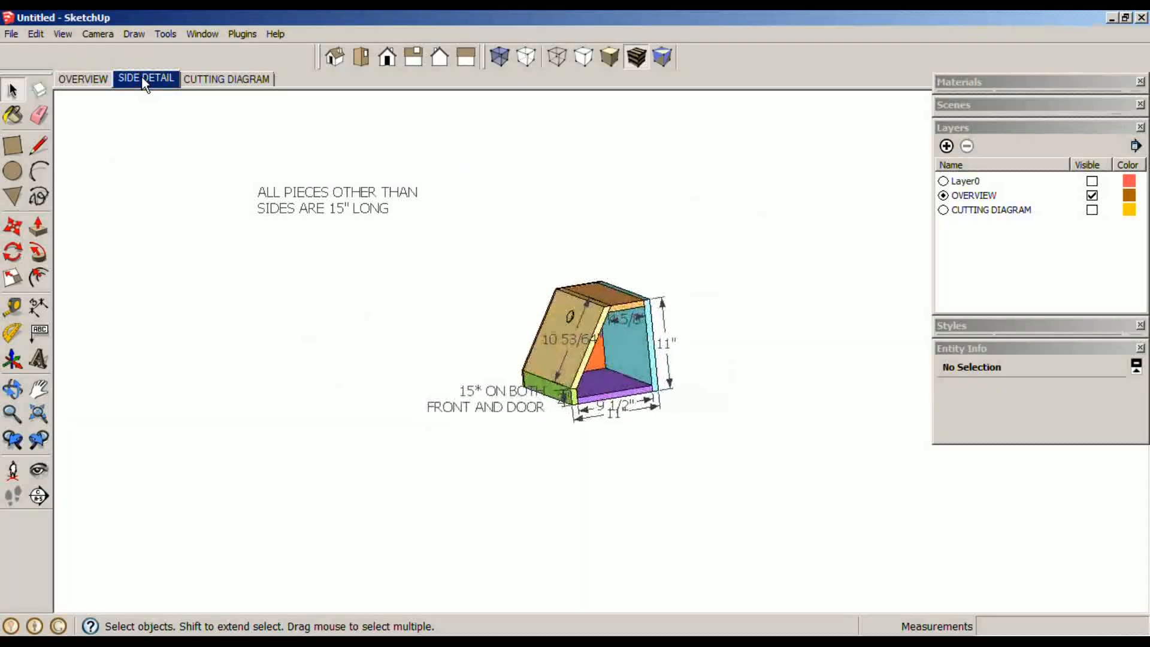
click(204, 75)
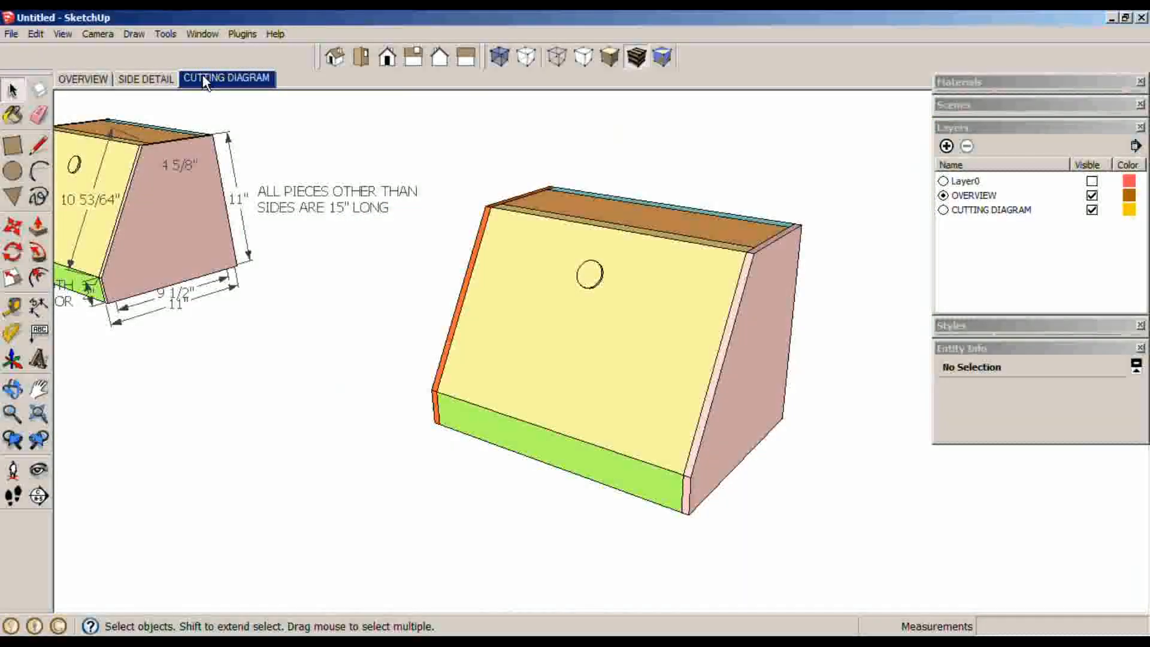
middle_drag(254, 183, 512, 443)
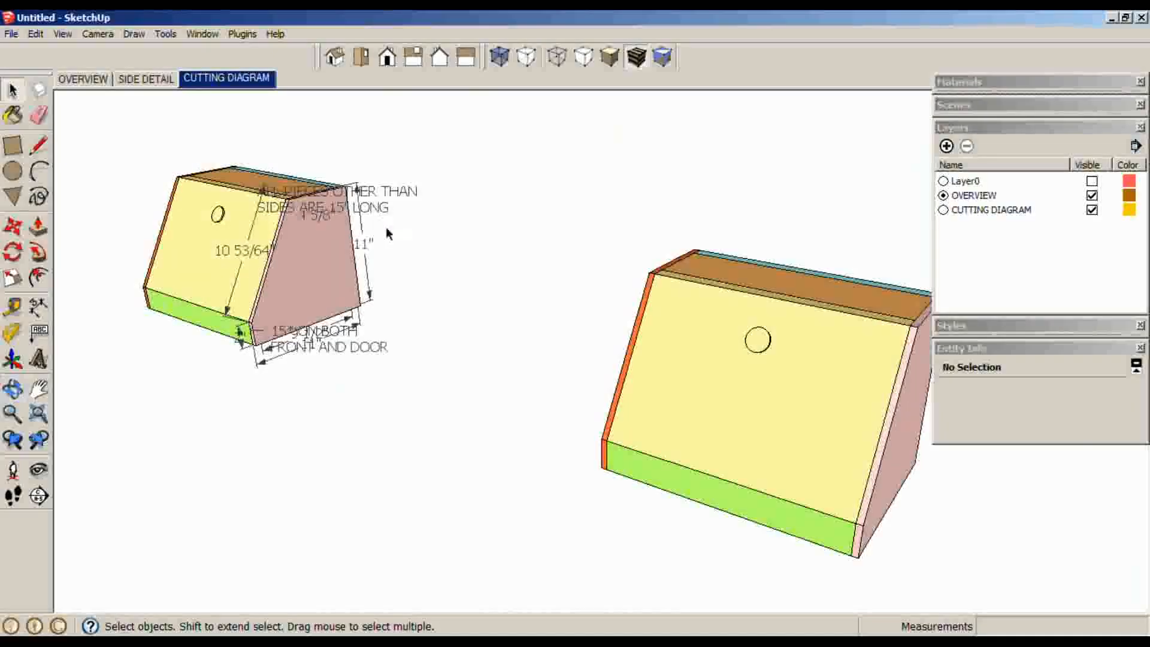
drag(131, 138, 128, 136)
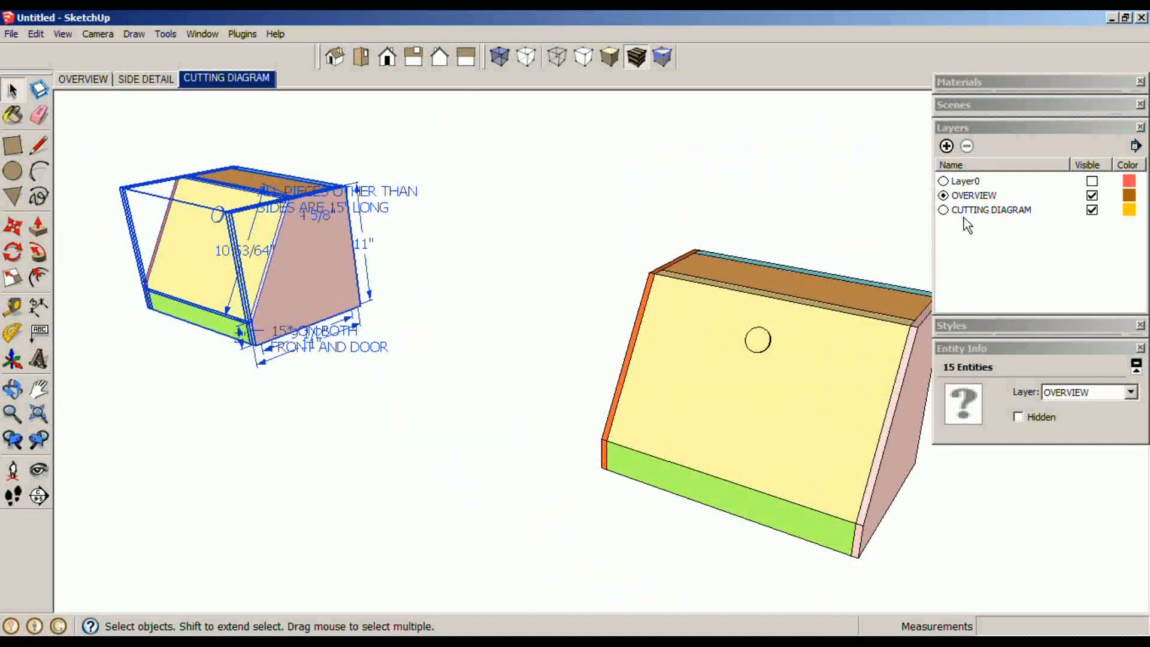
click(946, 211)
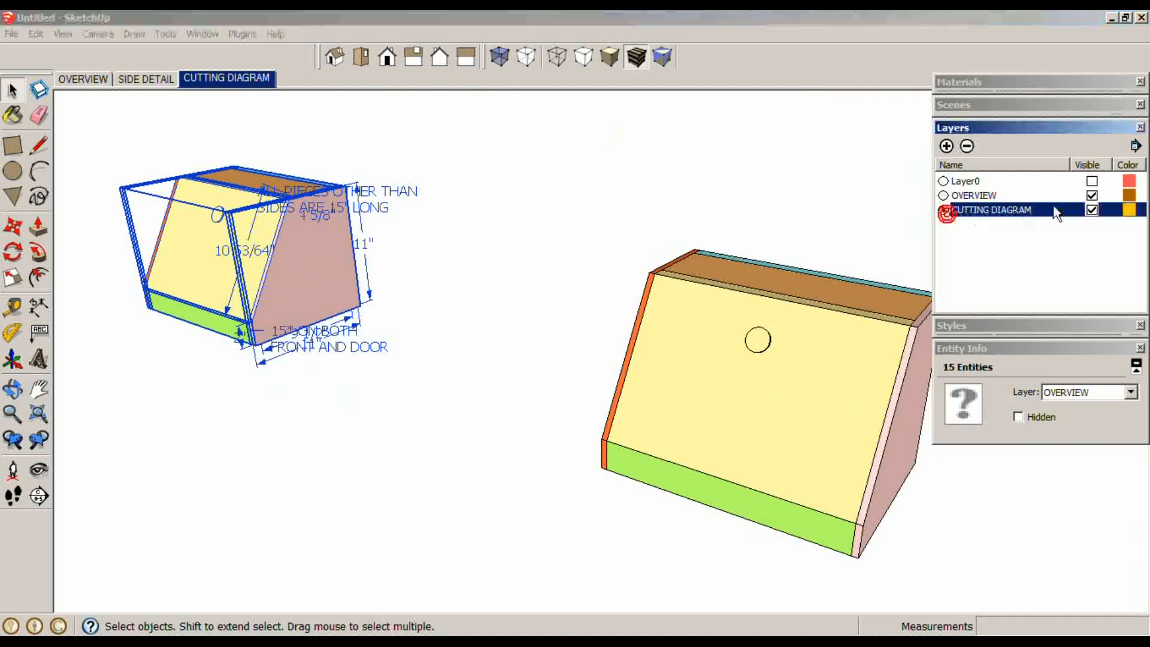
click(1093, 196)
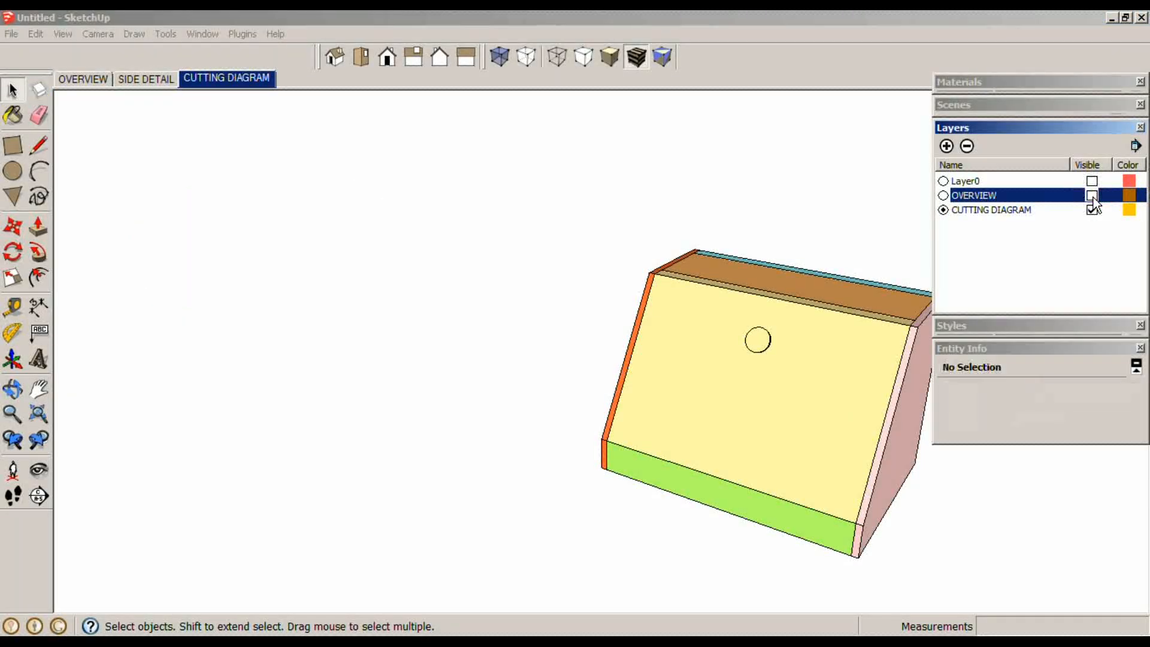
right_click(217, 74)
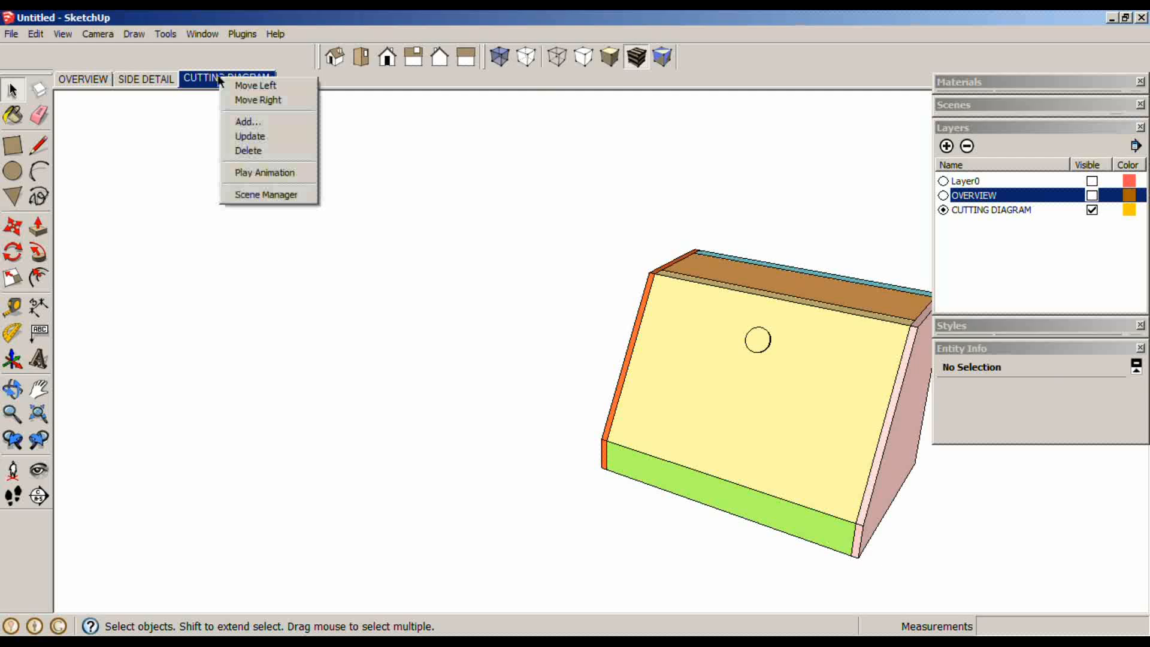
click(249, 136)
click(146, 79)
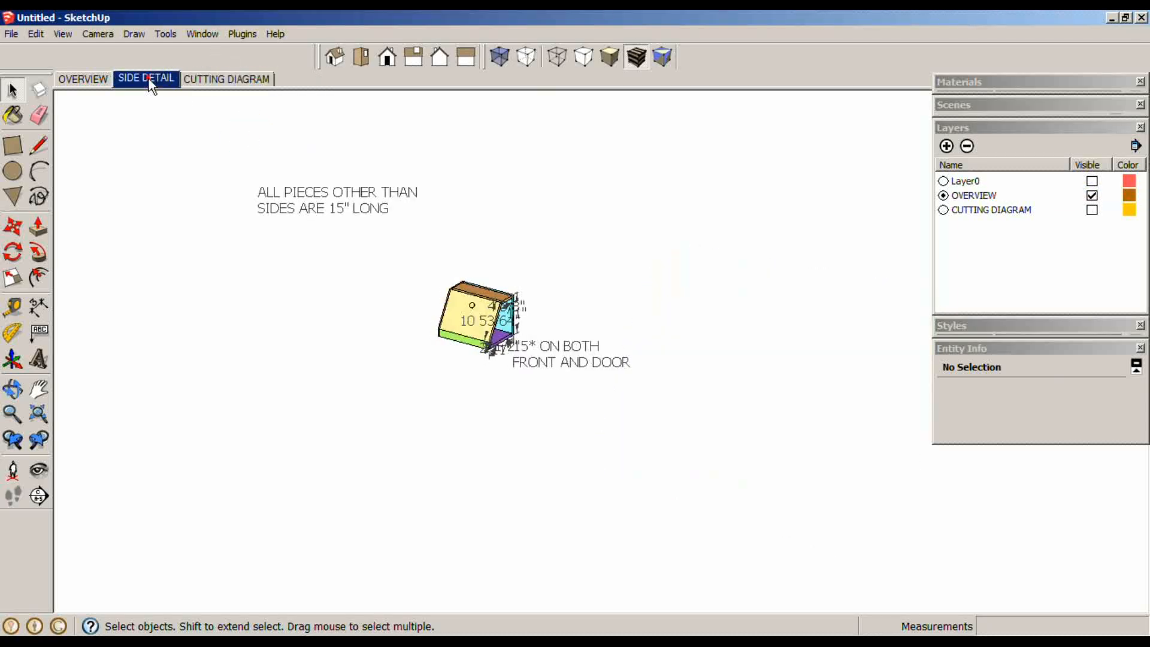
click(225, 77)
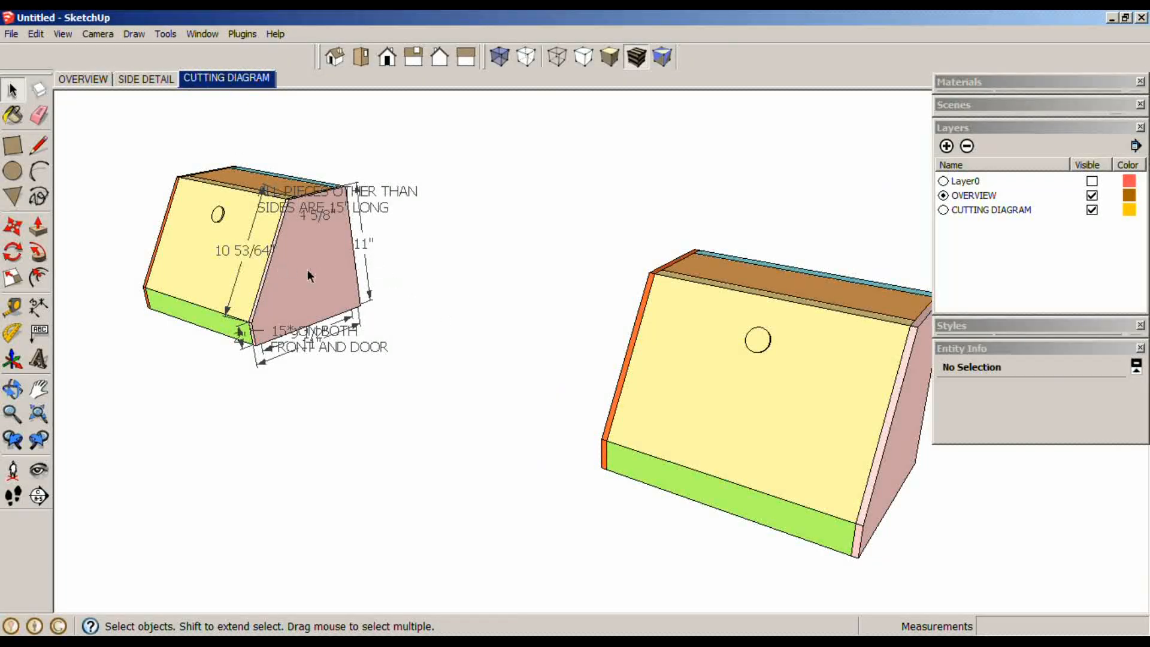
- Hide the dimensioned breadbox with its notes in the CUTTING DIAGRAM scene and update that scene
drag(222, 177, 222, 177)
right_click(239, 214)
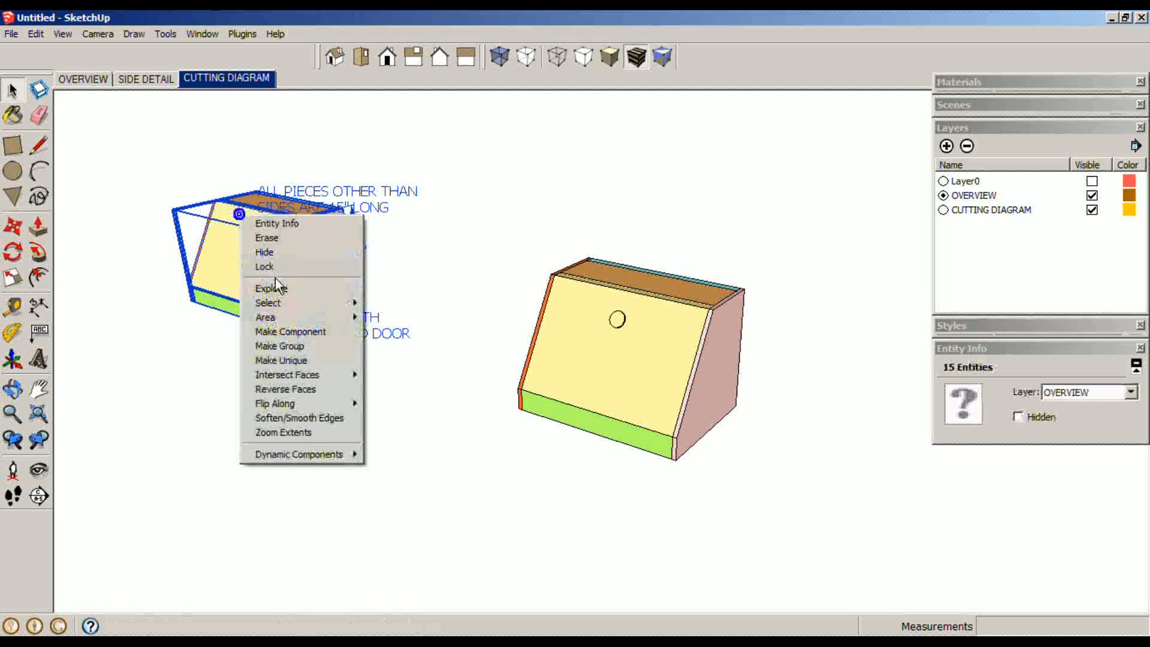
click(293, 253)
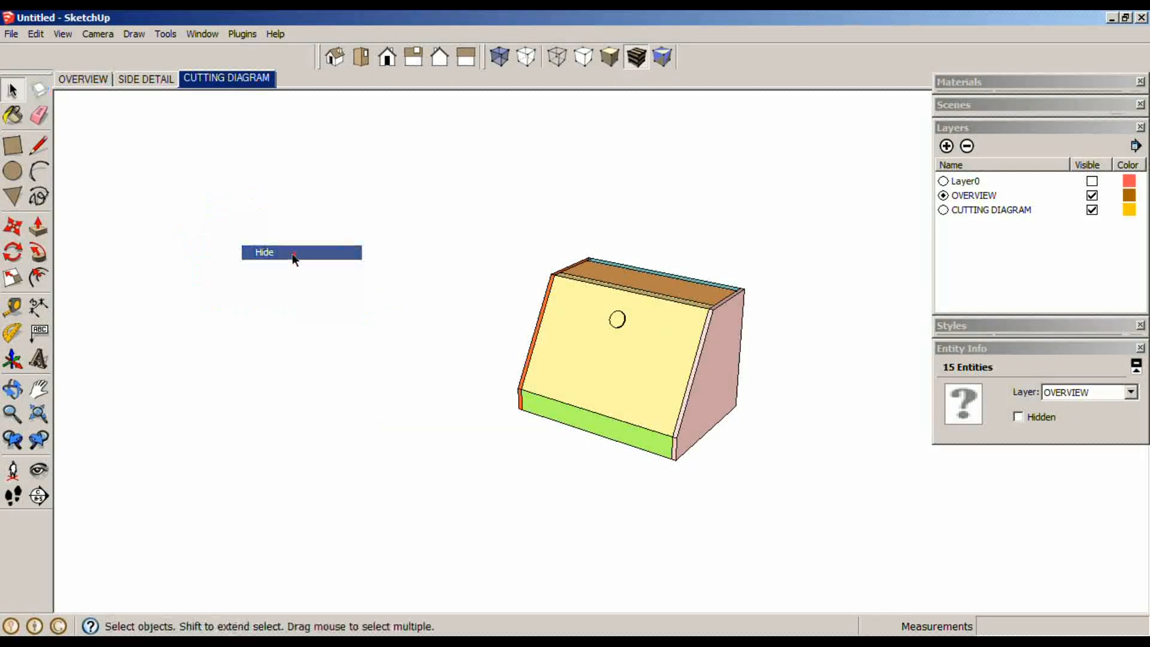
right_click(242, 82)
click(257, 142)
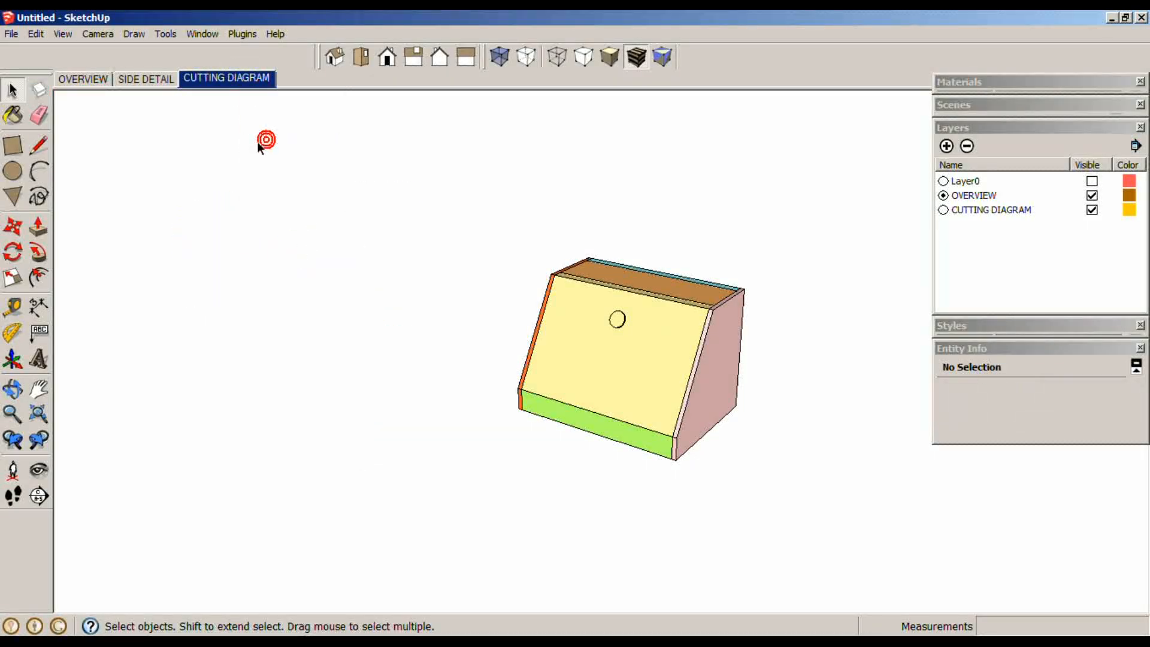
click(137, 78)
click(210, 77)
- Rotate the pink side panel outward about a point on the front board's bottom edge so it lies flat
shift+middle_drag(851, 423, 708, 344)
middle_drag(927, 408, 832, 429)
middle_drag(581, 334, 702, 336)
click(648, 378)
key(q)
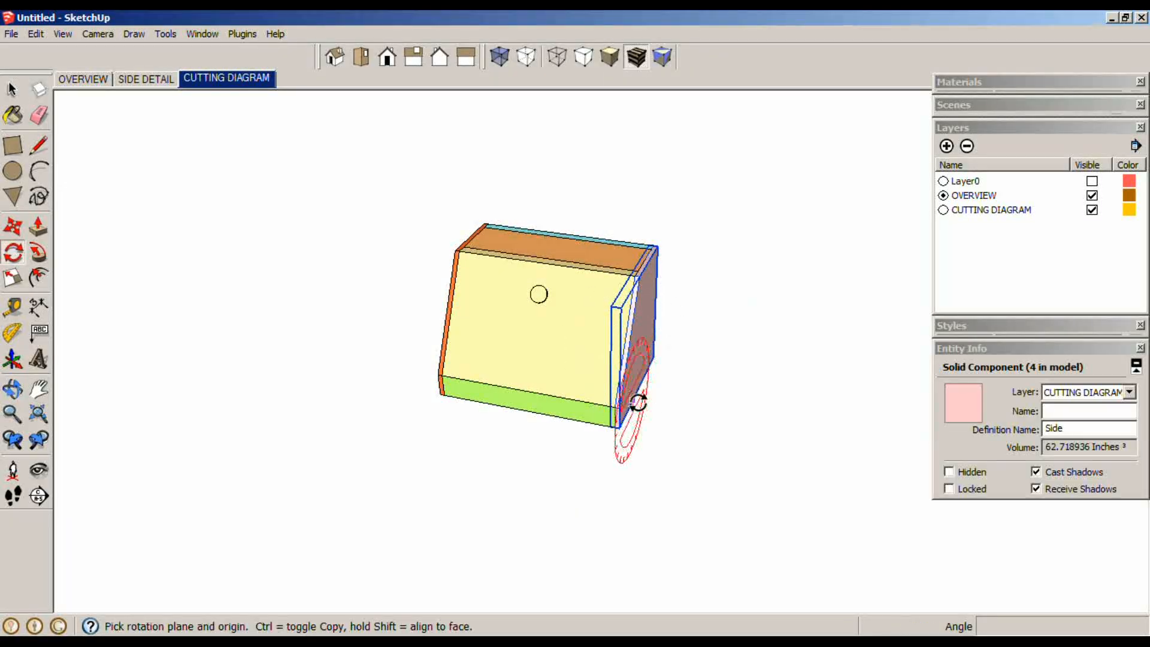
click(616, 427)
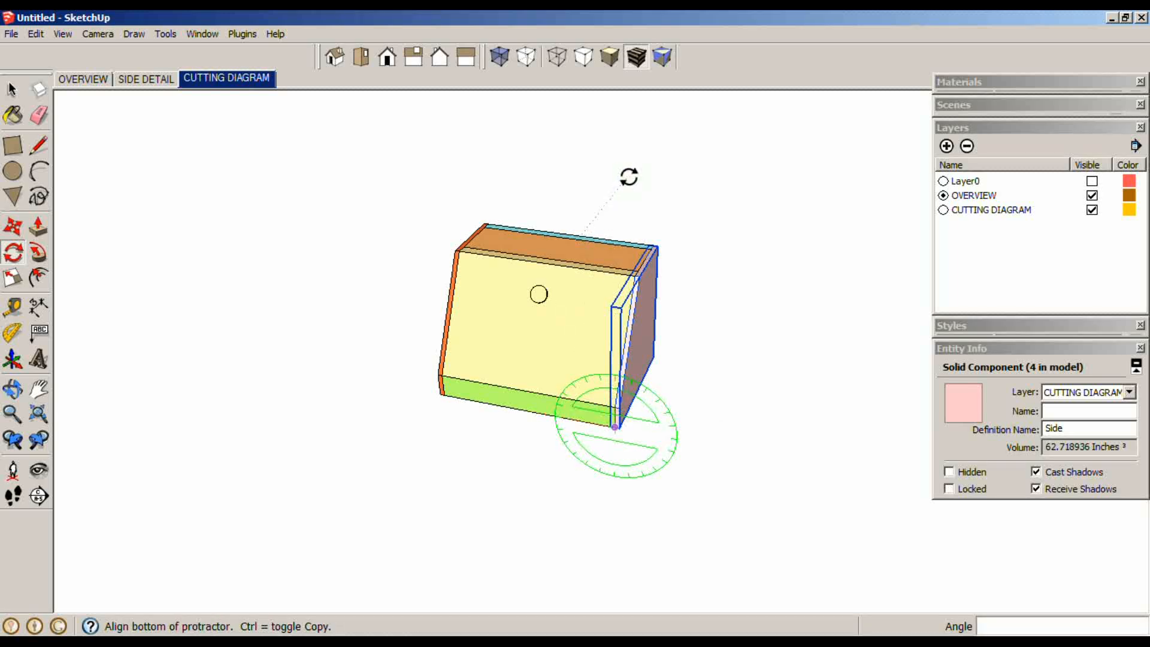
key(Escape)
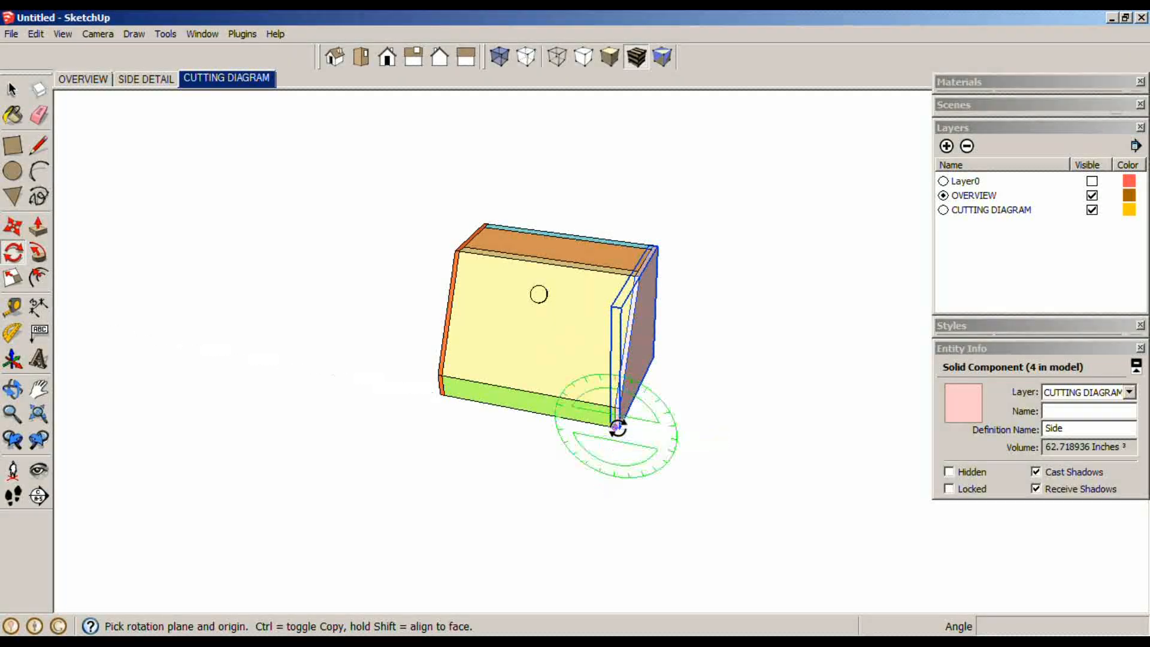
click(592, 425)
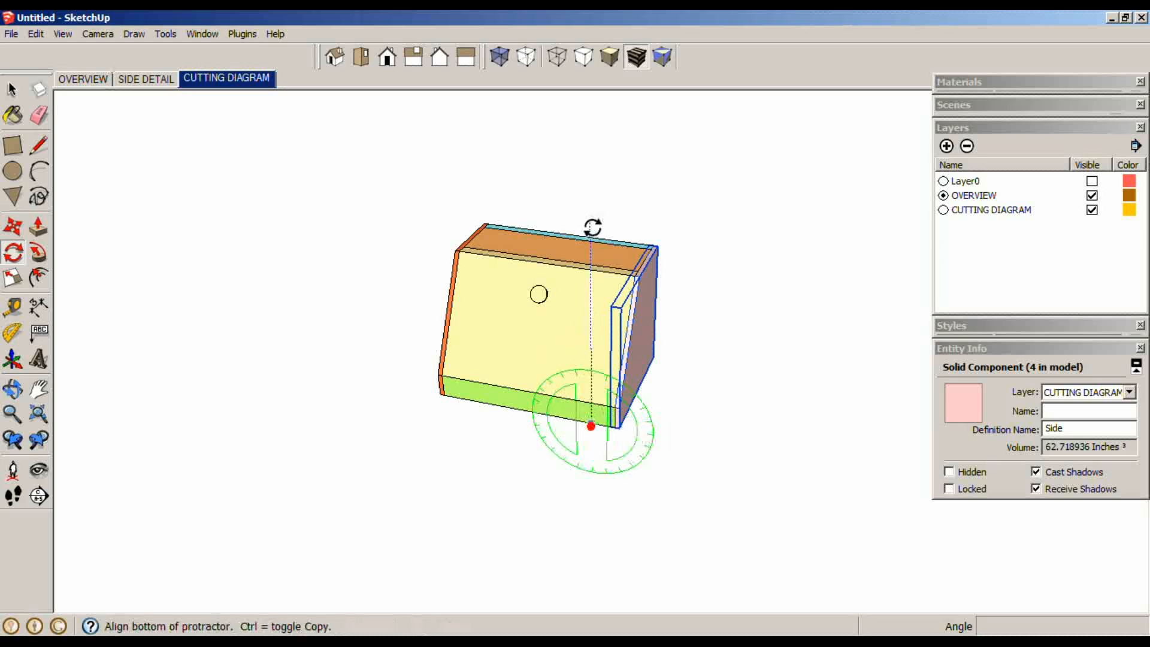
click(590, 180)
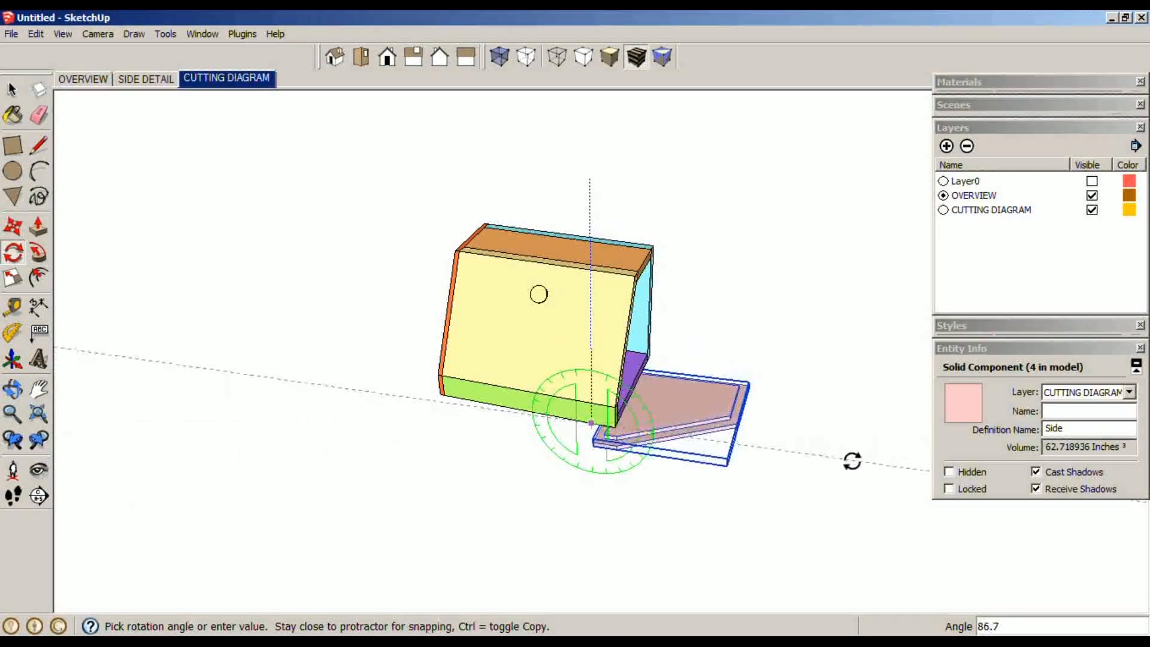
click(849, 473)
key(space)
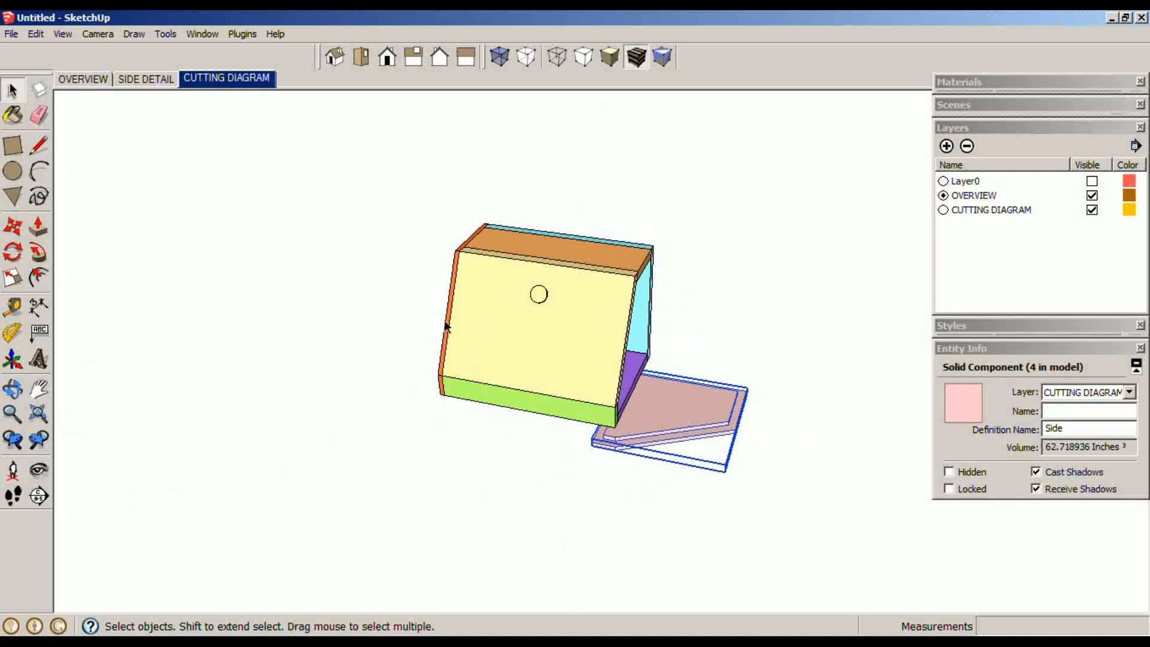
- Rotate the orange side panel 90° outward about a point on the front board's bottom edge so it lies flat
click(446, 325)
key(q)
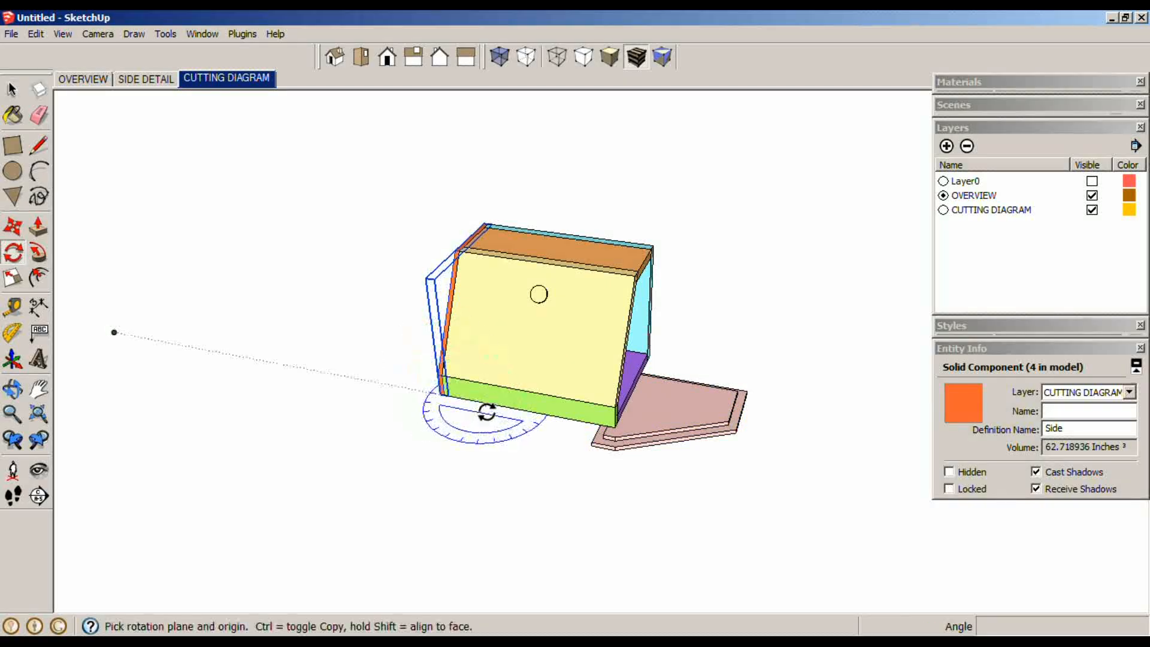
click(490, 405)
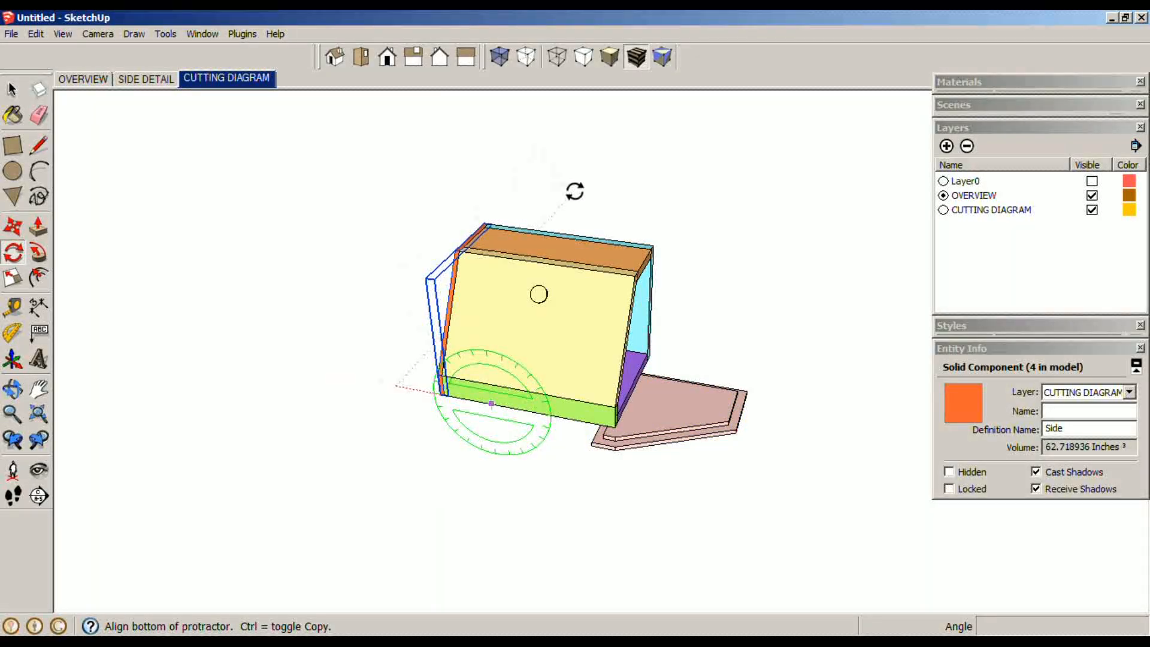
click(494, 329)
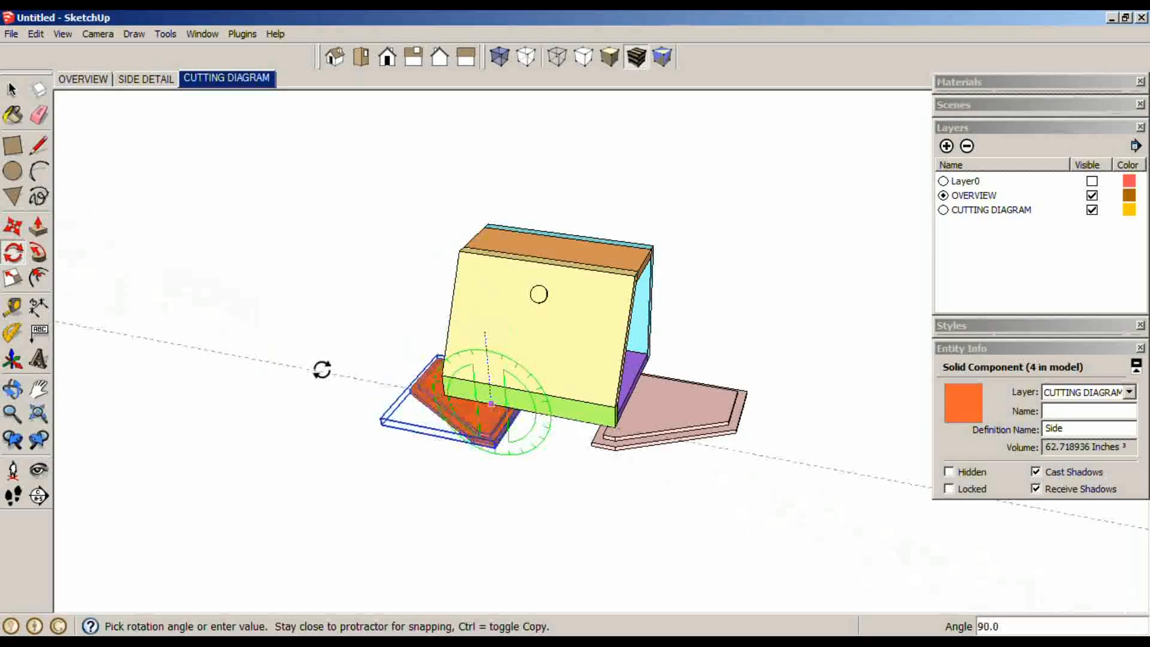
click(321, 372)
key(space)
- Move the flat orange side panel by its front bottom corner so it butts against the pink side panel's front corner
scroll(518, 432, up, 5)
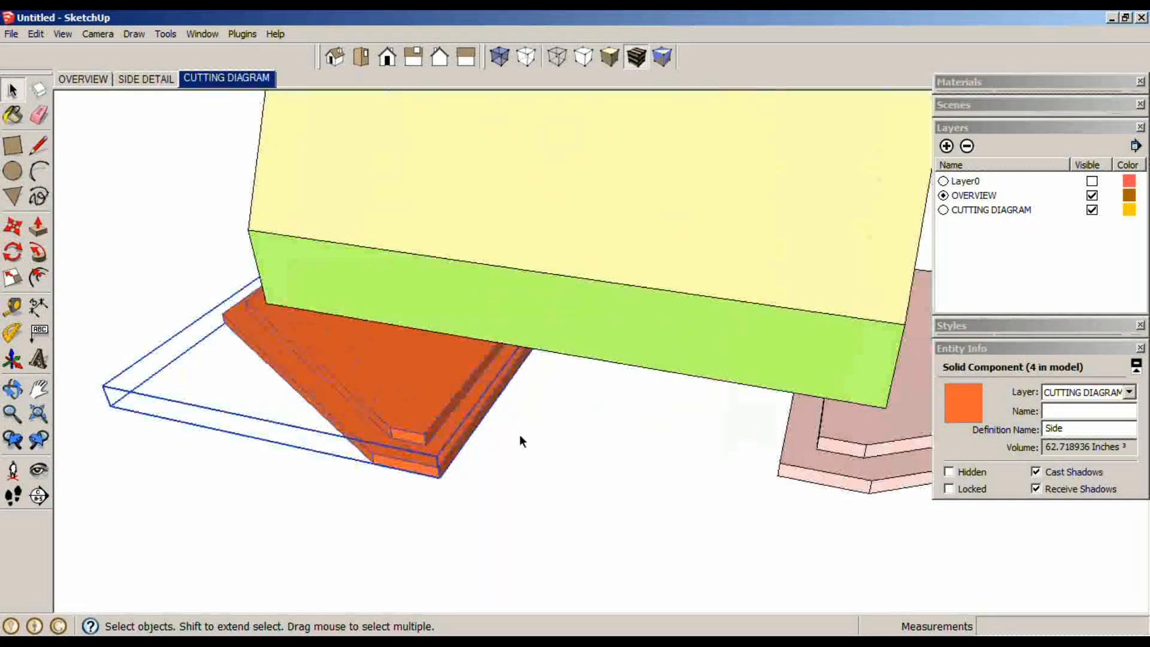
key(m)
click(438, 470)
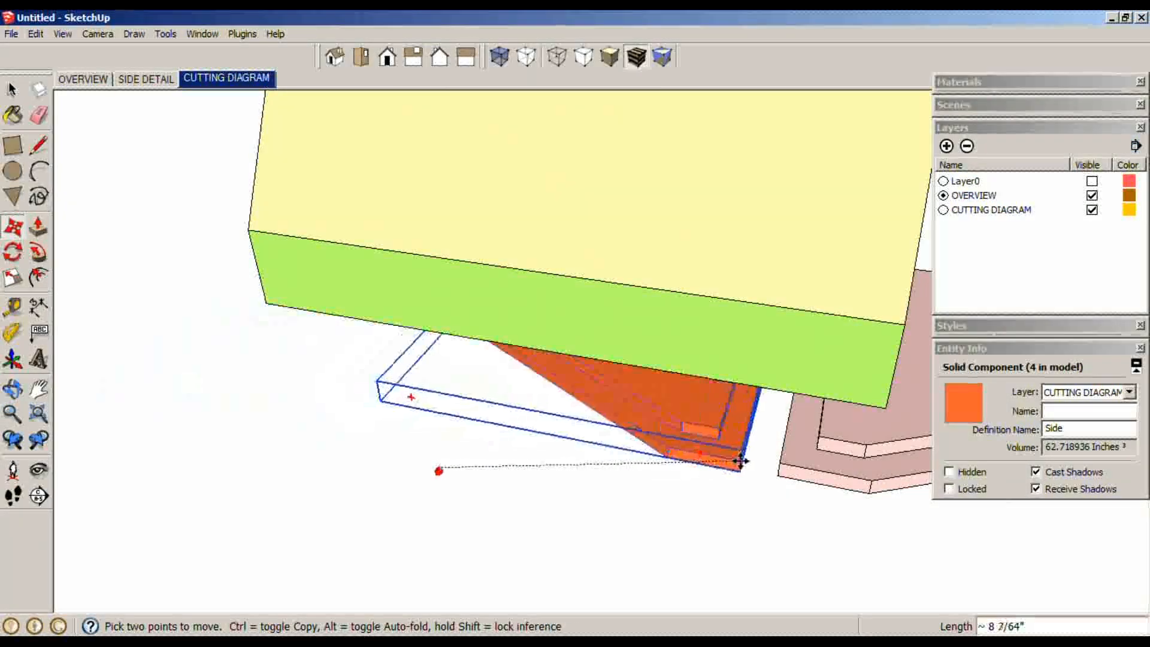
click(783, 465)
scroll(520, 458, down, 5)
middle_drag(521, 457, 375, 354)
key(space)
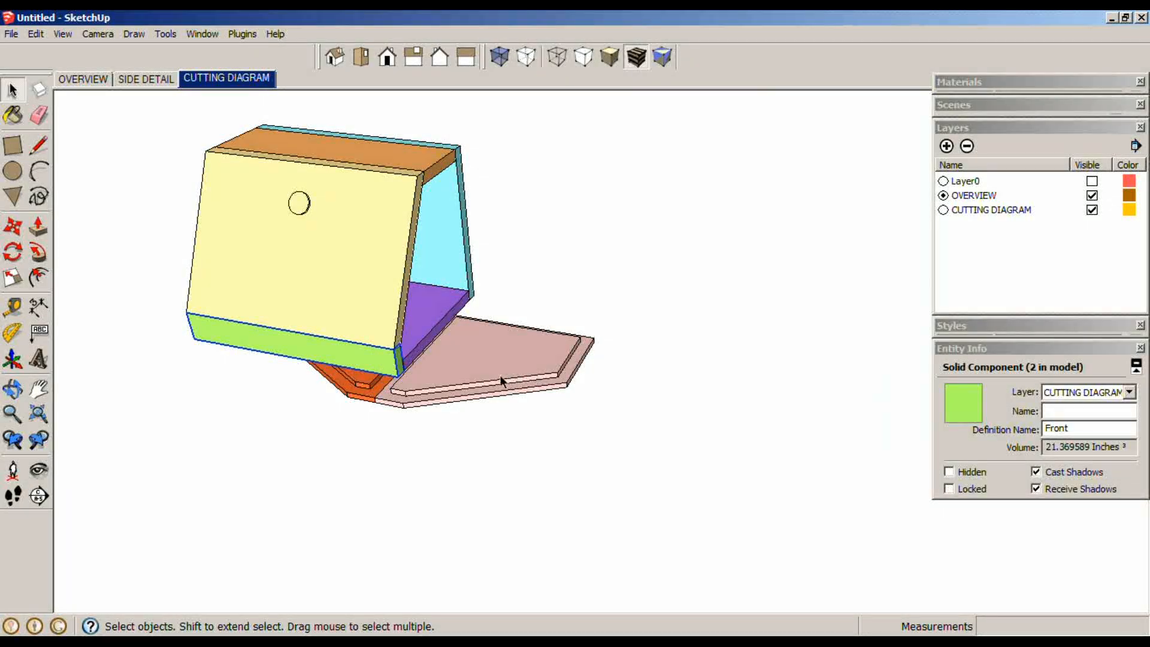
- Move the yellow door with its knob off the breadbox to the far side of the pink side panel
click(380, 226)
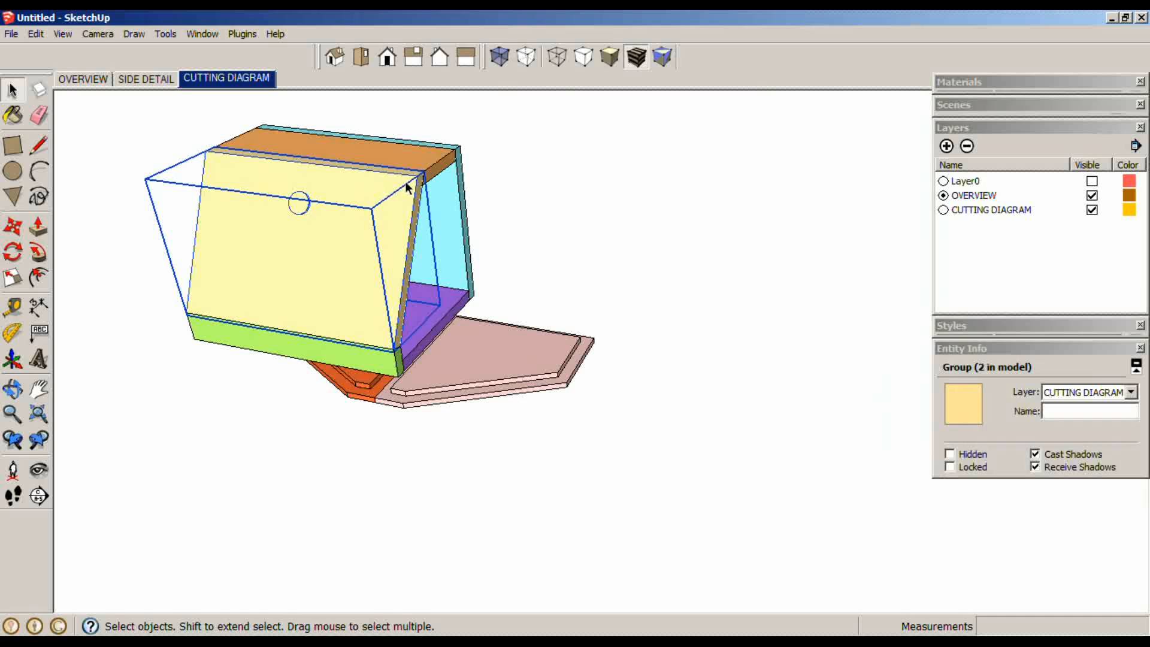
key(m)
click(389, 302)
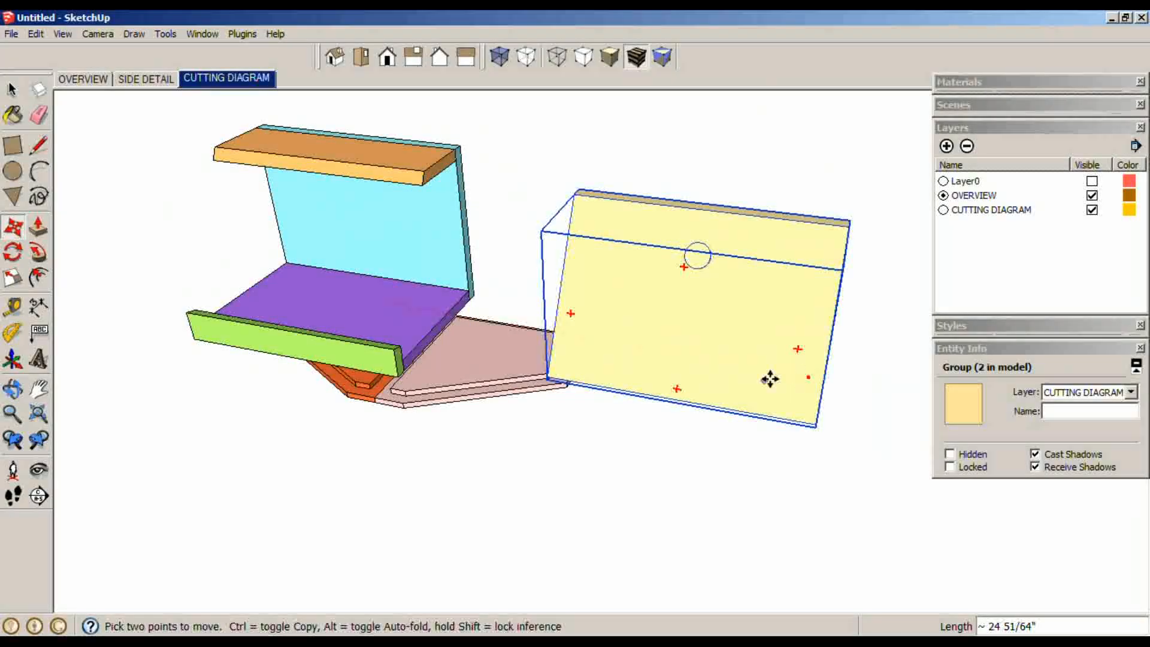
click(768, 377)
- Rotate the yellow door about its bottom corner, along its sloped side edge, until it lies flat
key(o)
middle_drag(584, 371, 665, 336)
key(q)
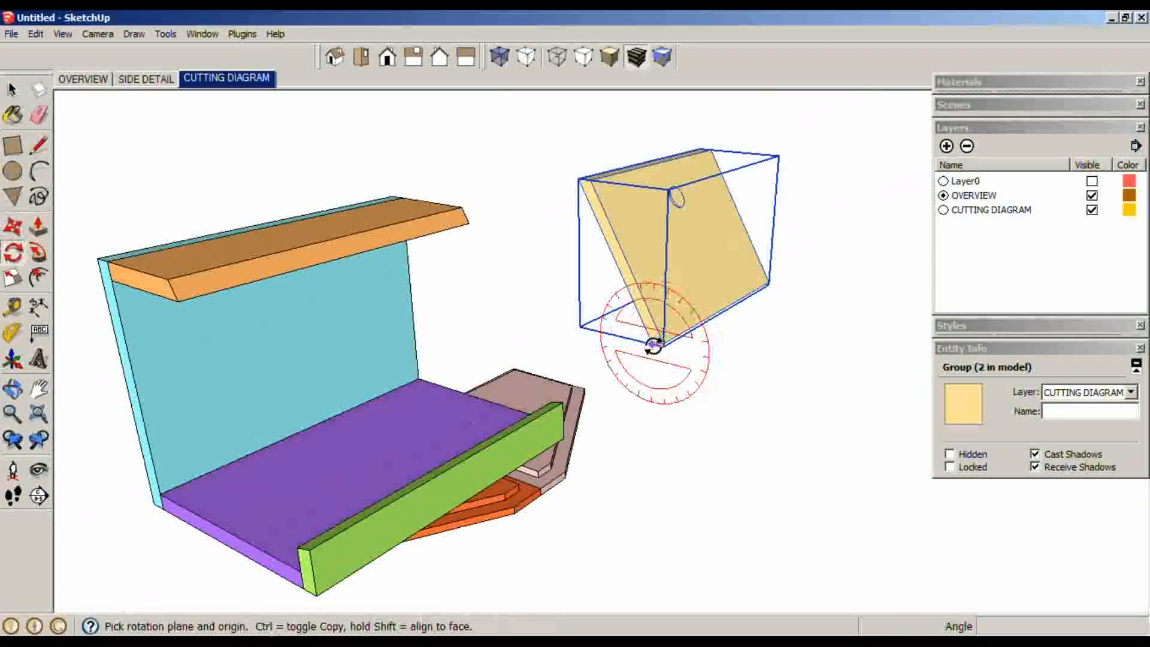
click(618, 254)
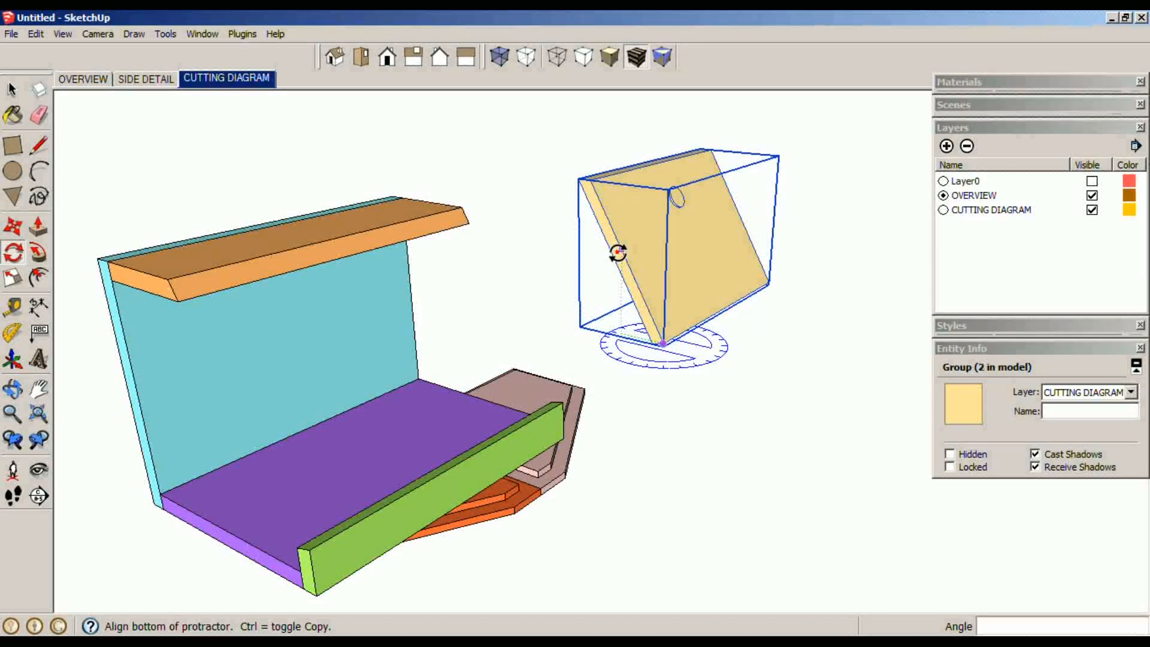
key(Escape)
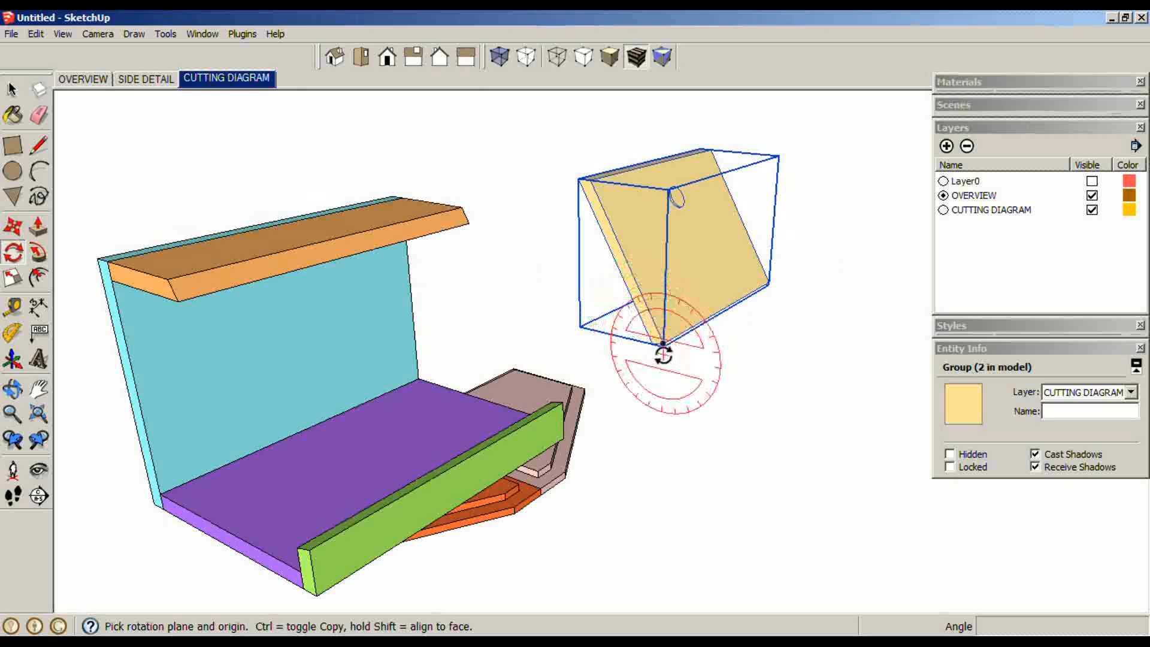
click(611, 228)
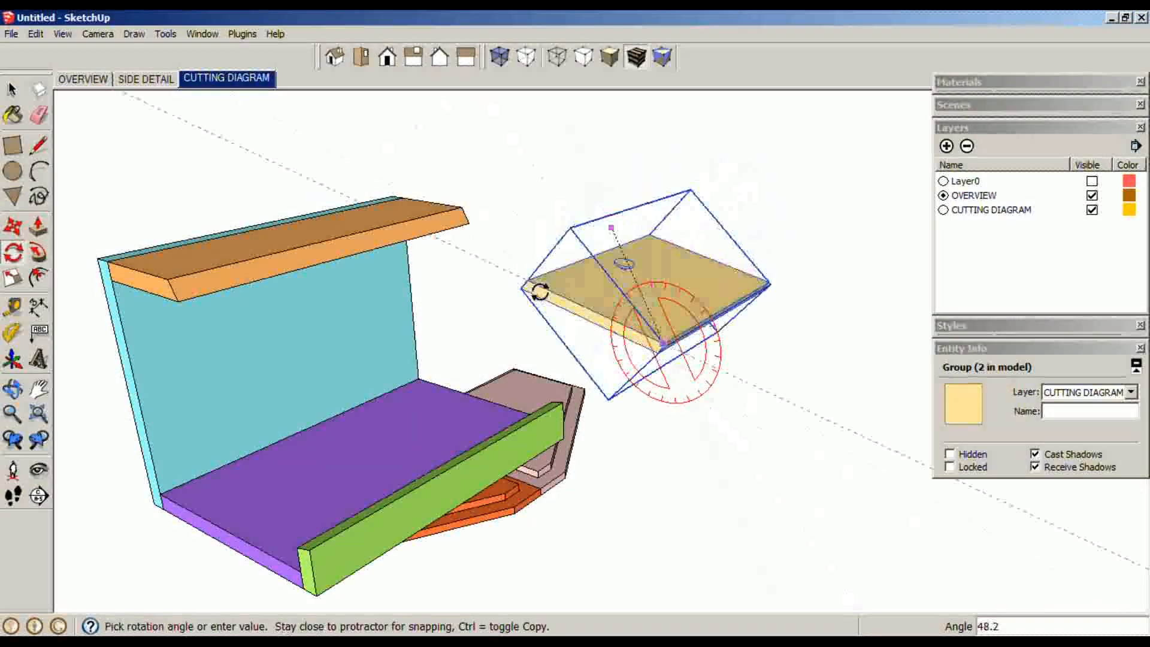
click(533, 312)
- Lower the flat yellow door to about the level of the side panels, near the pink panel's outer end
scroll(553, 369, up, 3)
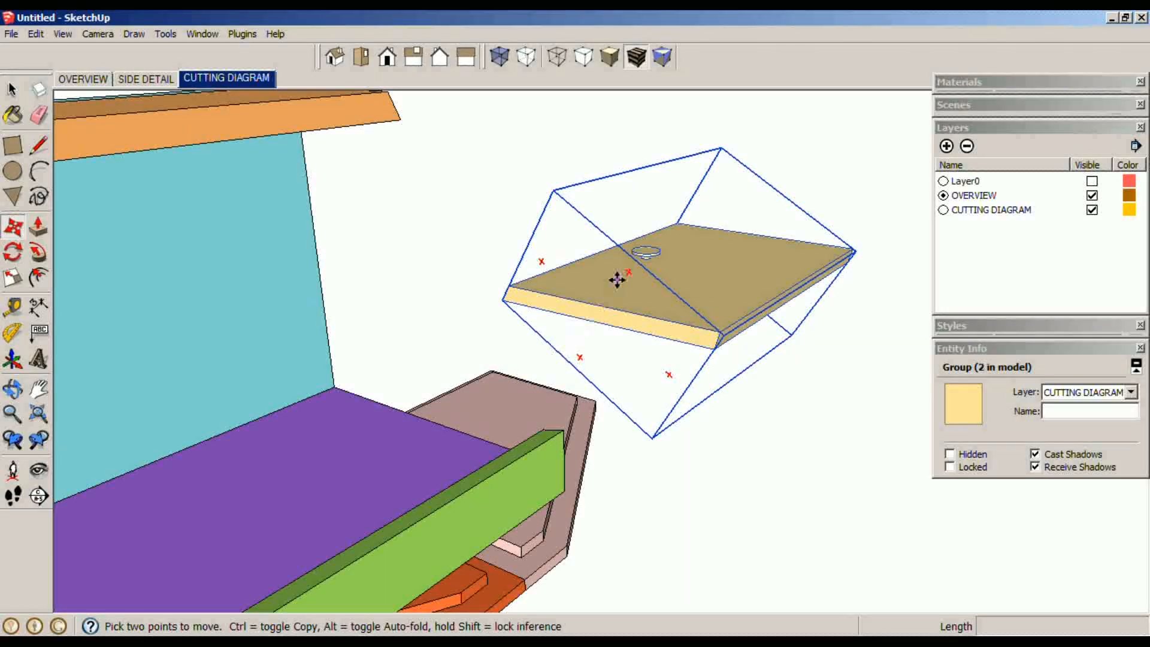
click(617, 279)
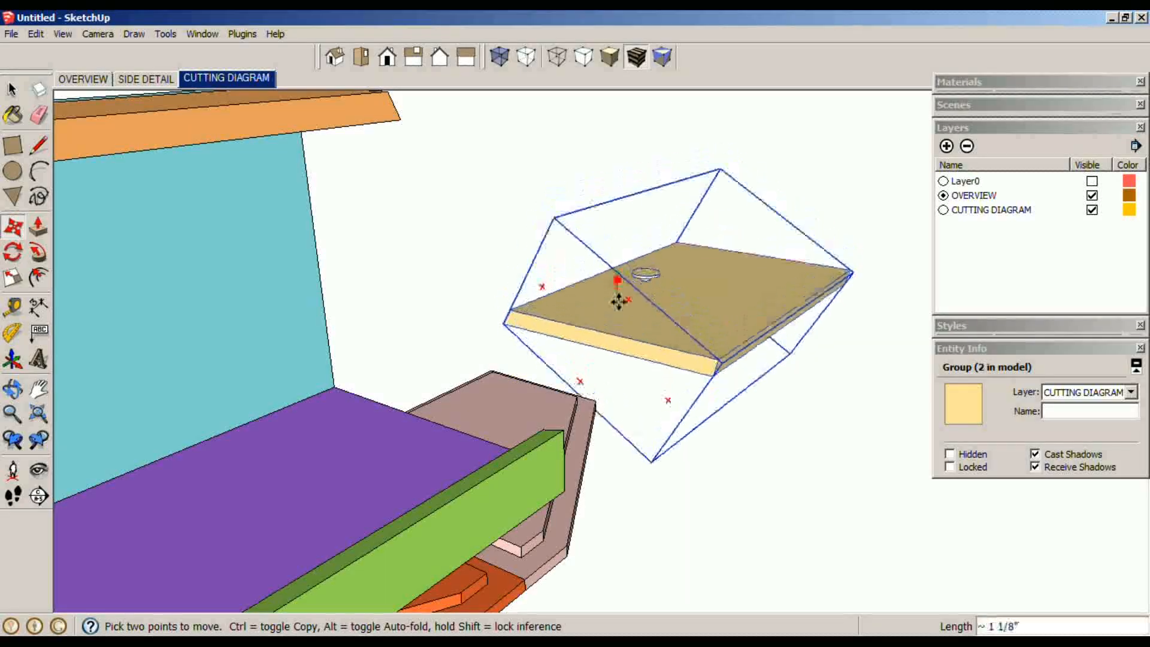
click(519, 399)
- Move the yellow door by its lower corner so it meets the pink side panel's outer bottom corner
middle_drag(583, 395, 480, 385)
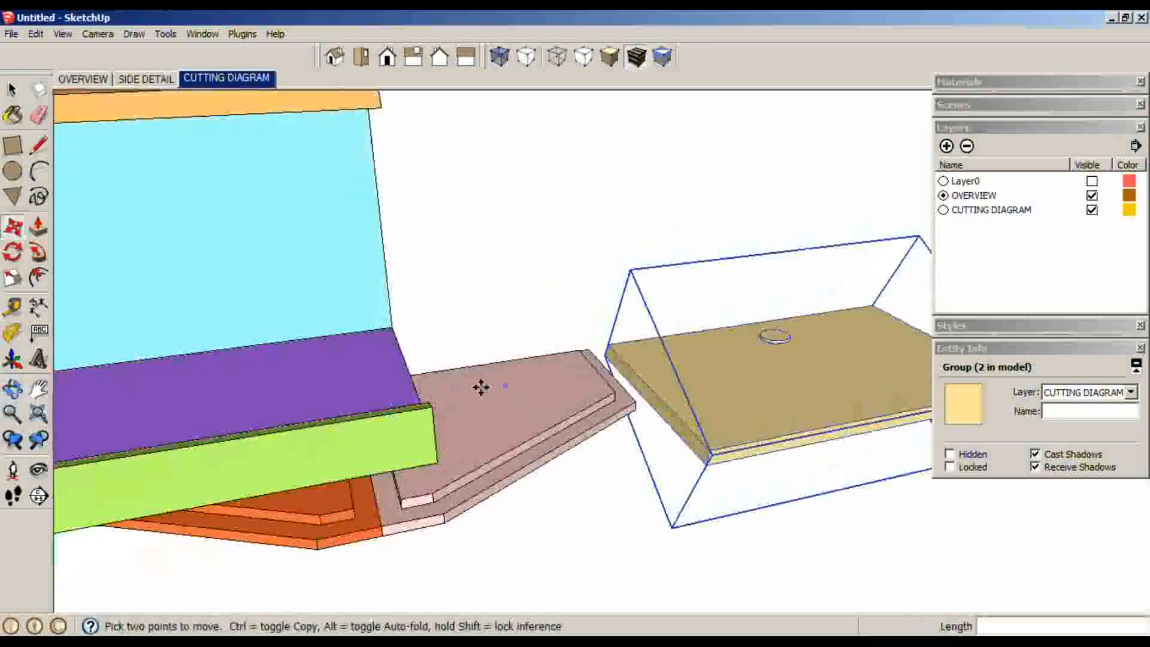
scroll(674, 341, up, 4)
scroll(675, 341, down, 2)
middle_drag(675, 278, 688, 308)
scroll(516, 524, up, 5)
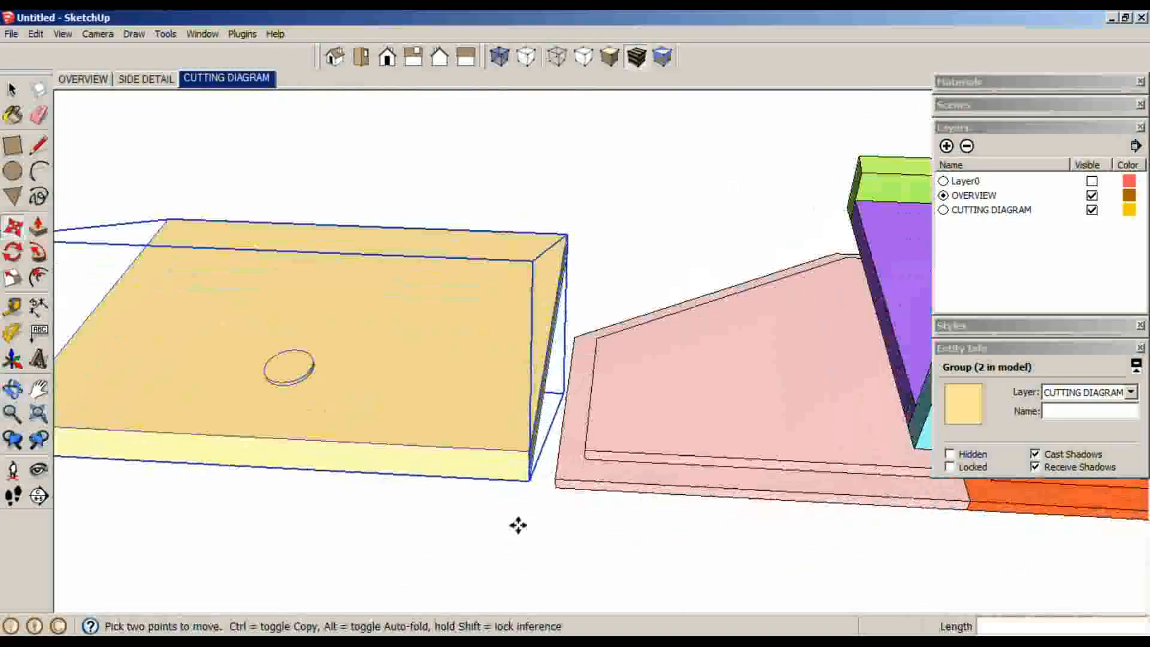
click(503, 482)
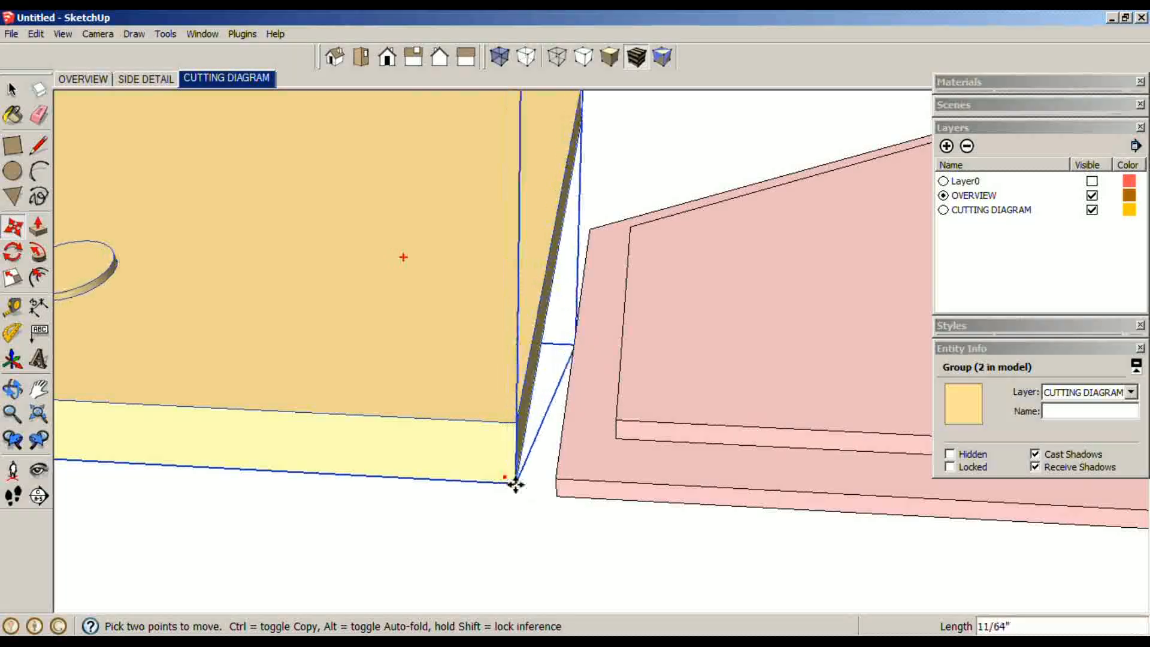
click(555, 491)
key(space)
scroll(547, 498, down, 3)
scroll(545, 494, down, 4)
mouse_move(545, 495)
middle_down()
mouse_move(418, 352)
mouse_move(336, 334)
mouse_move(541, 411)
mouse_move(732, 429)
mouse_move(563, 485)
middle_up()
click(243, 34)
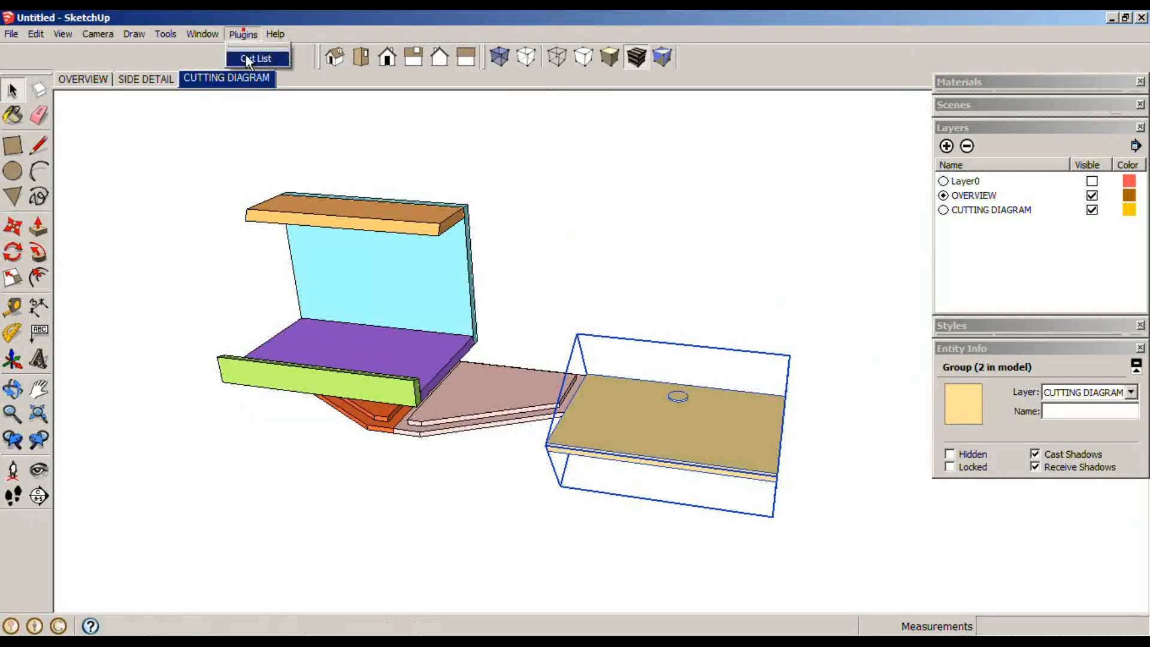
click(249, 56)
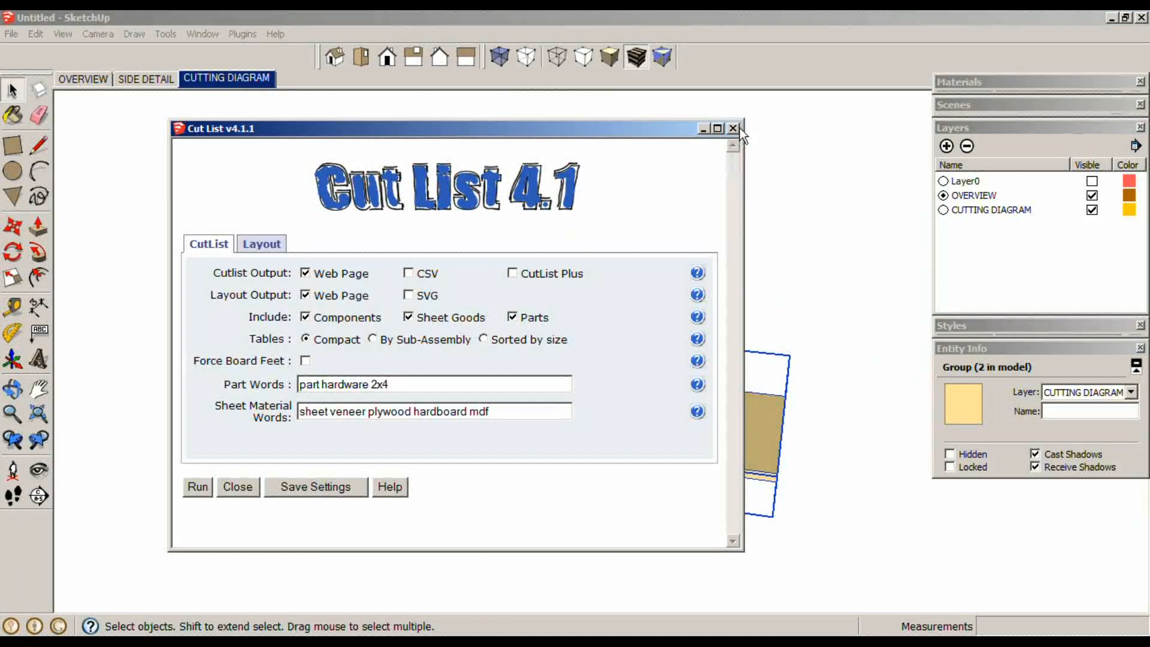
click(734, 128)
click(835, 371)
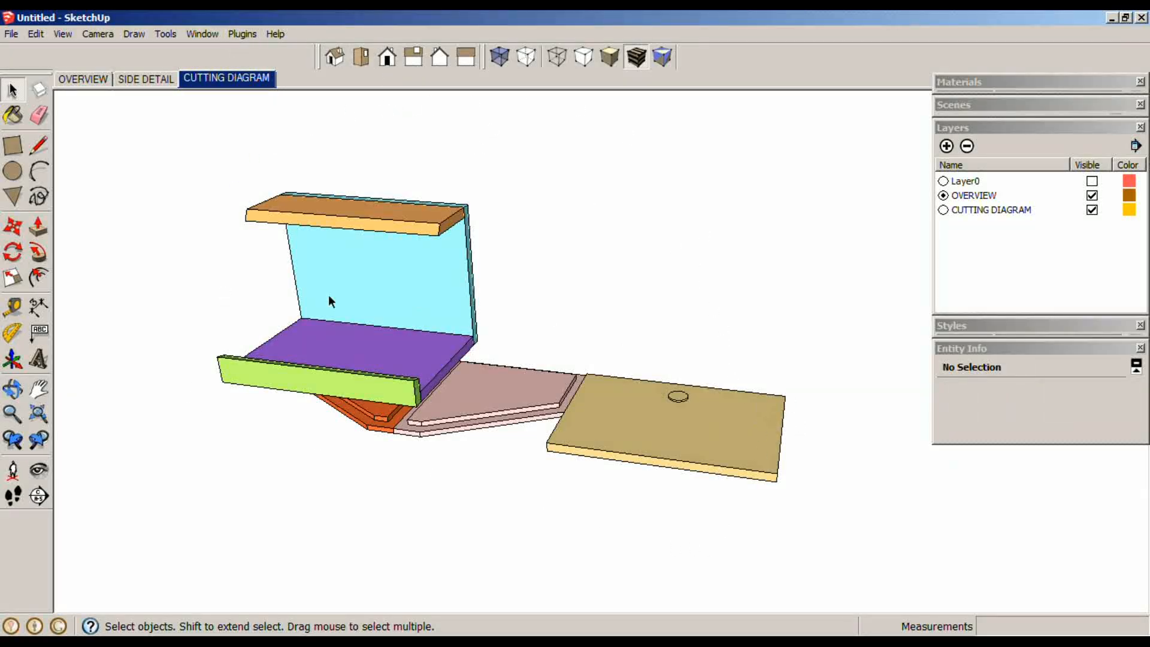
- Move the purple bottom panel out of the breadbox and place it beside the free end of the yellow door
click(393, 359)
key(m)
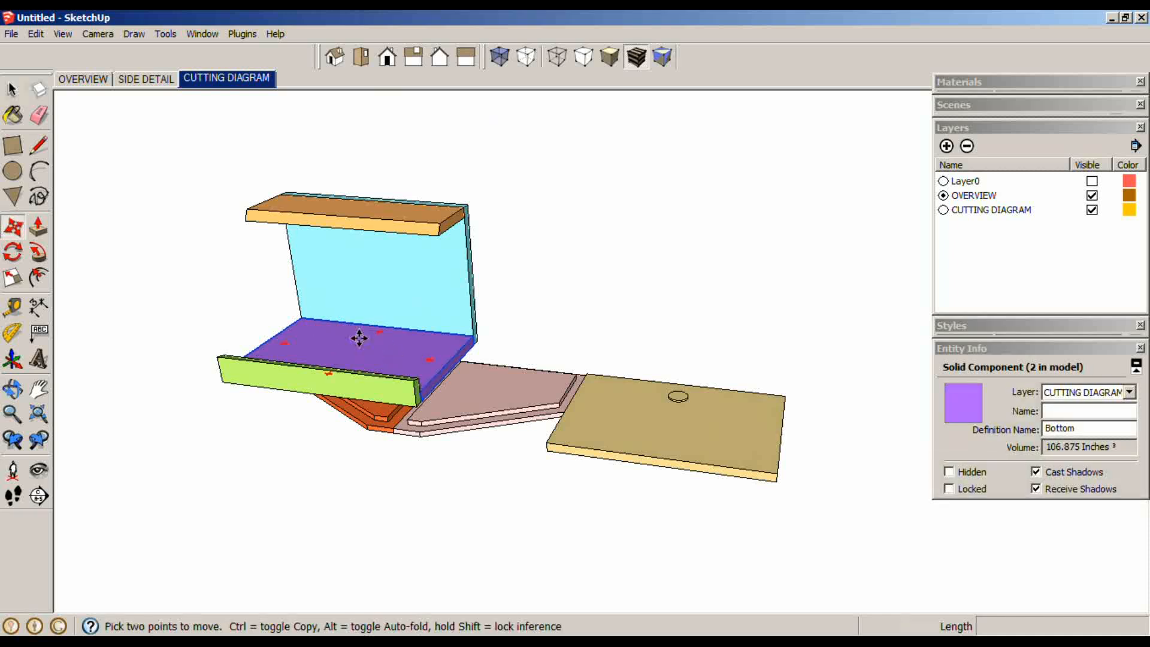
click(358, 336)
click(886, 400)
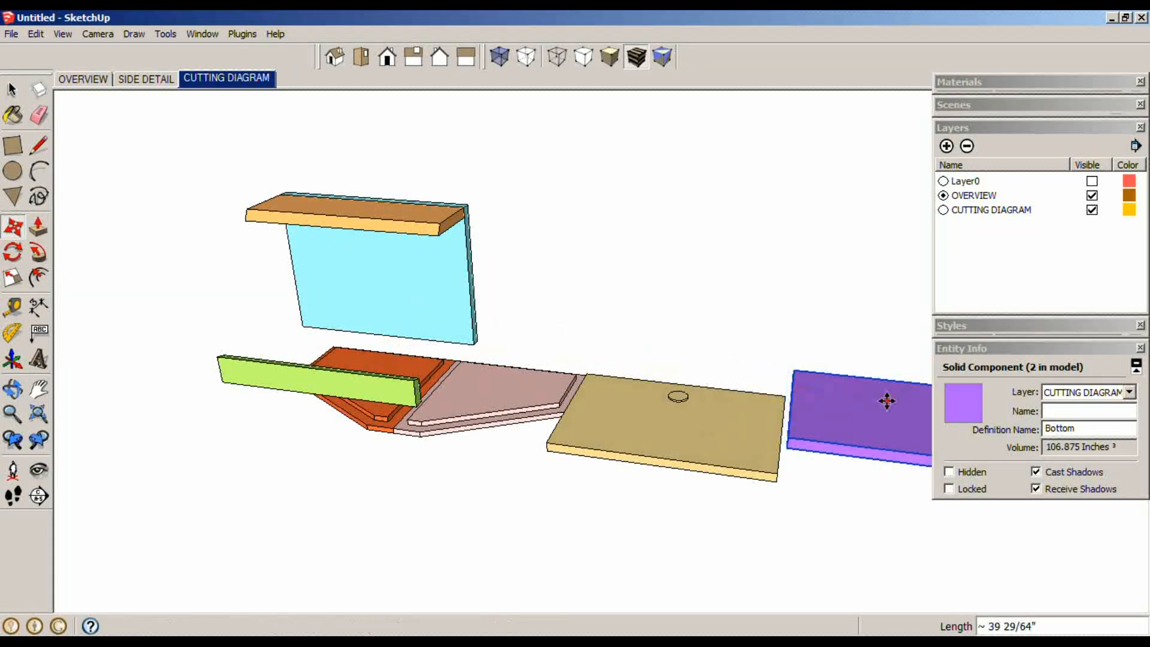
click(867, 413)
click(743, 451)
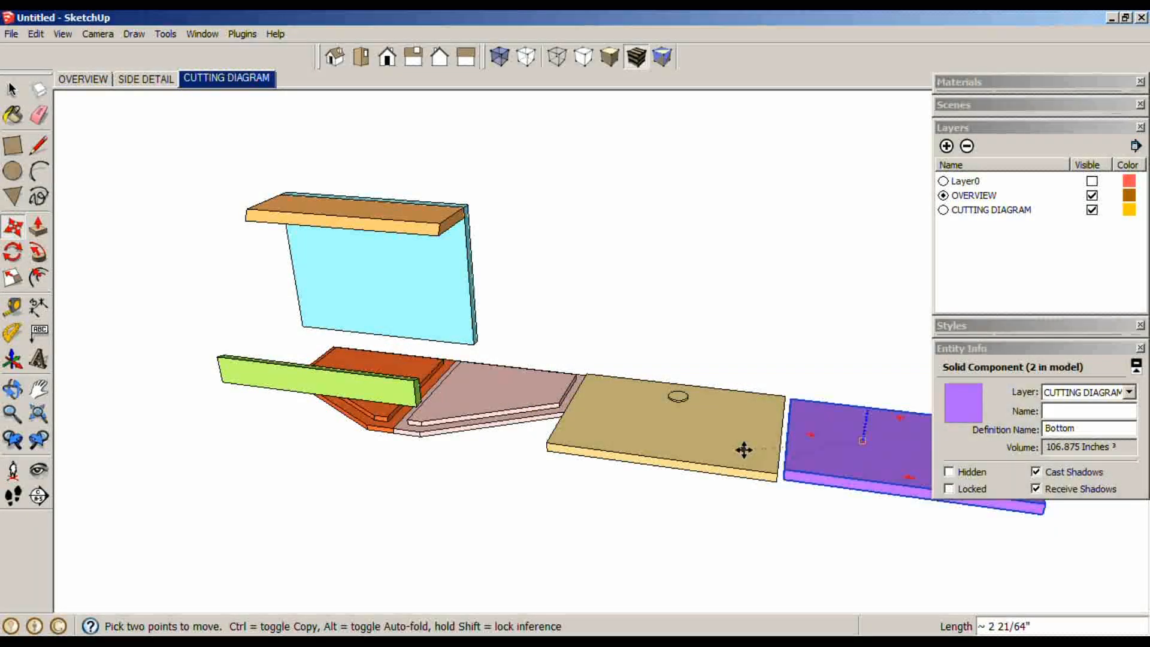
- Move the purple bottom panel by its lower corner so it meets the yellow door's bottom corner
scroll(806, 390, up, 3)
key(space)
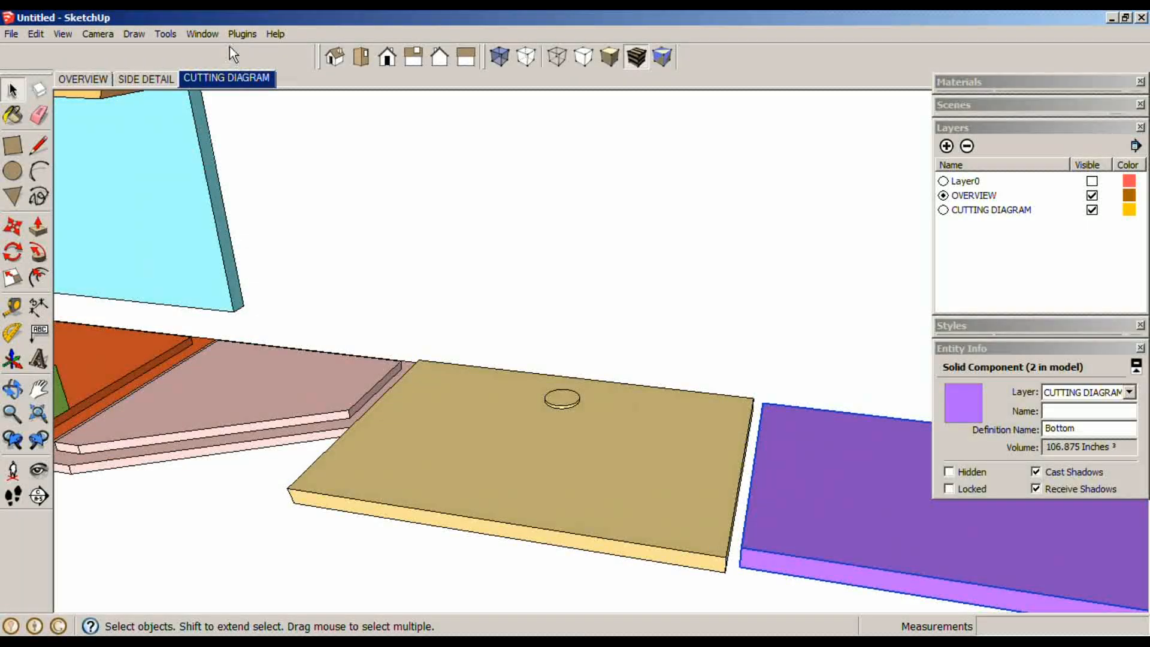
middle_drag(732, 357, 404, 437)
key(m)
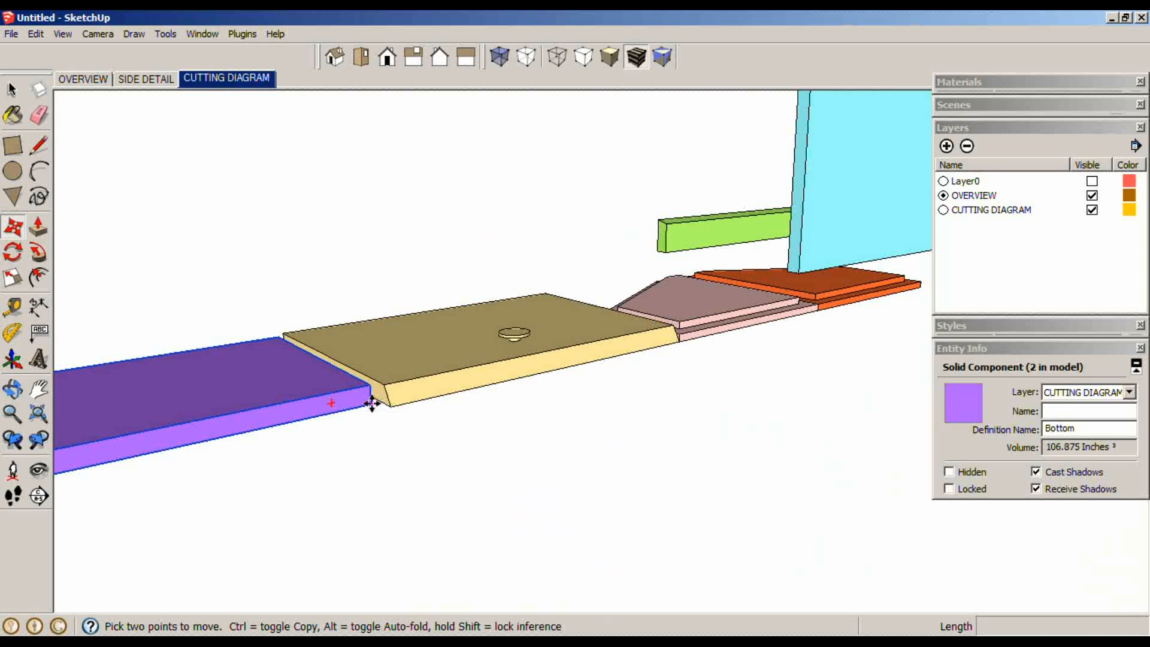
click(372, 403)
click(391, 405)
key(space)
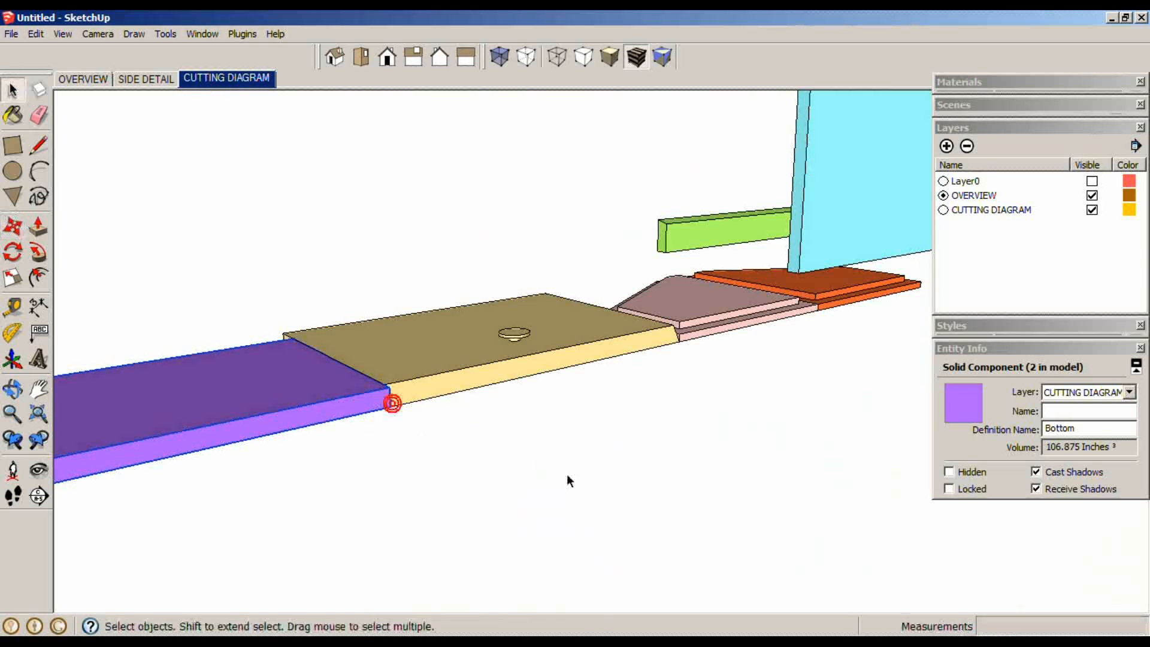
- Move the cyan back panel to the free end of the purple bottom panel, lining up their corners
scroll(574, 475, down, 5)
click(663, 378)
key(m)
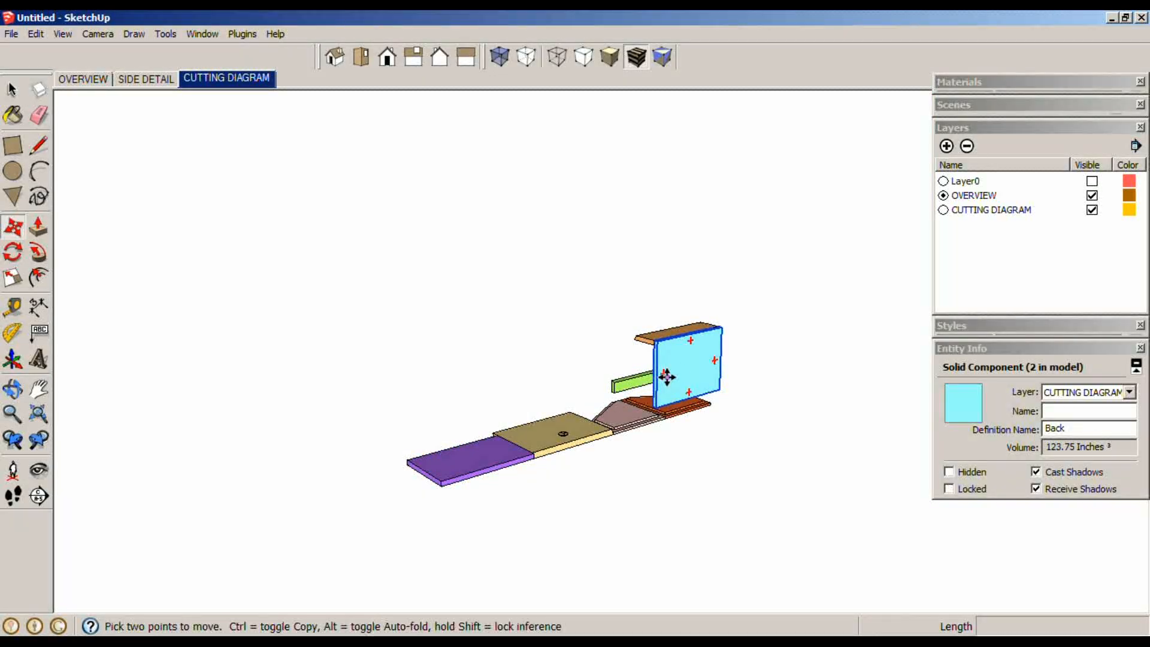
click(664, 377)
scroll(355, 452, up, 5)
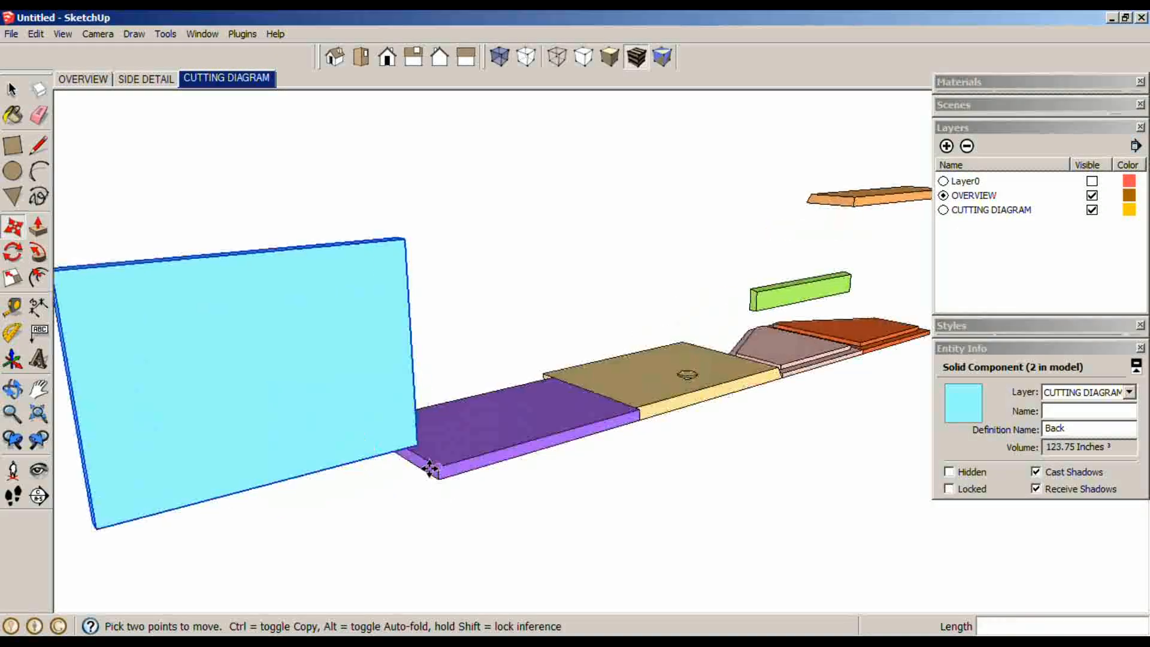
mouse_move(402, 421)
middle_down()
mouse_move(440, 471)
mouse_move(379, 419)
mouse_move(423, 429)
middle_up()
click(368, 439)
- Rotate the cyan back panel about its corner at the purple bottom panel so it lies flat, and deselect it
key(q)
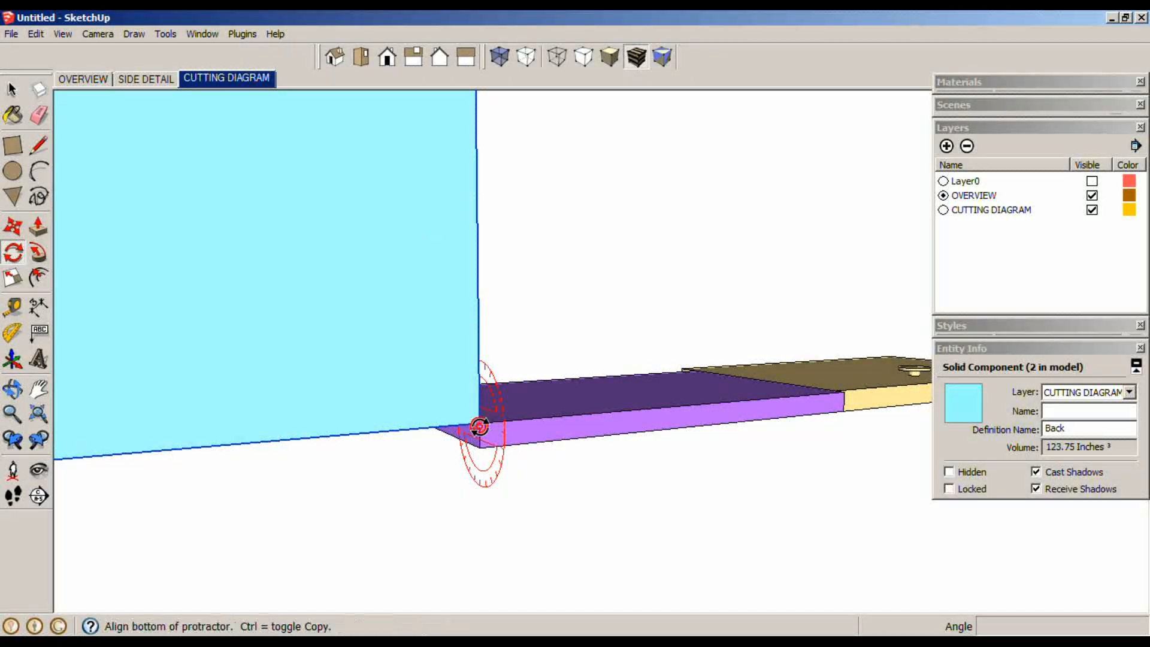
click(478, 262)
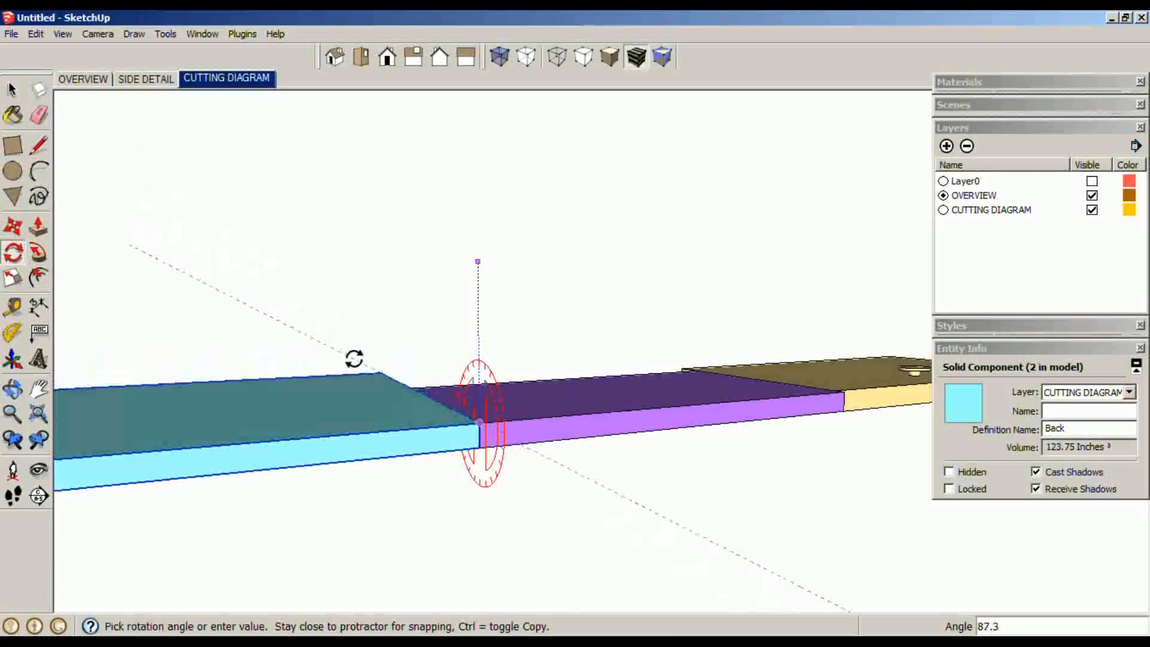
click(351, 376)
key(space)
scroll(422, 343, down, 3)
click(424, 342)
- Move the green front board by its end corner past the free end of the cyan back panel
scroll(423, 341, down, 3)
middle_drag(423, 341, 601, 481)
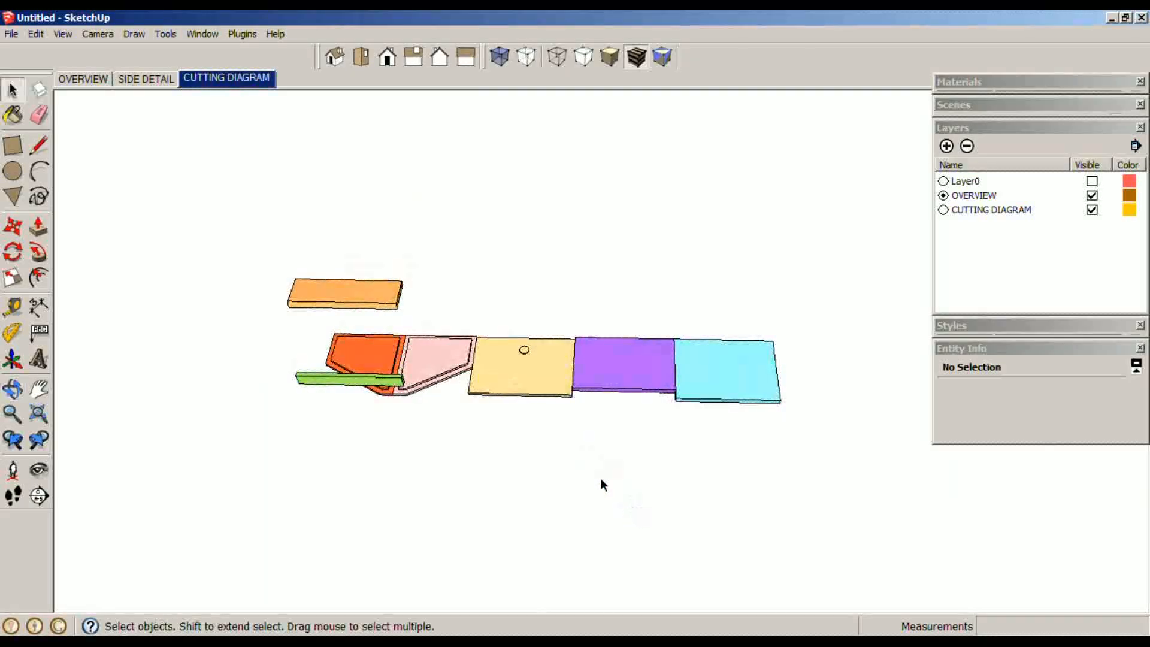
click(377, 383)
key(m)
click(296, 378)
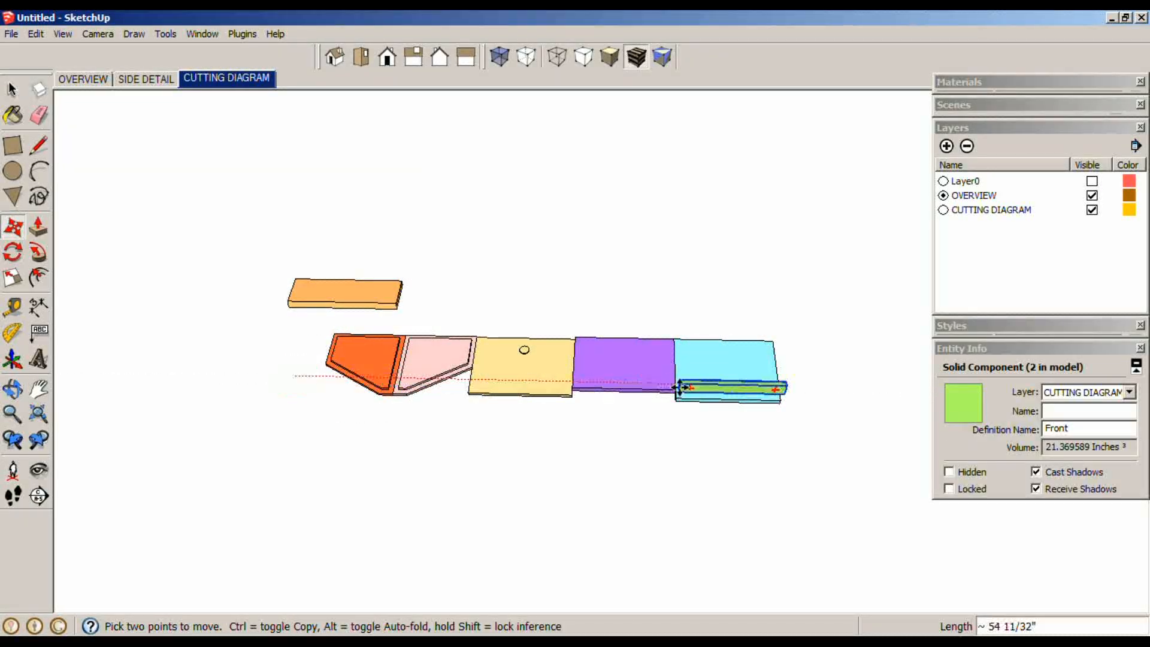
scroll(779, 398, up, 5)
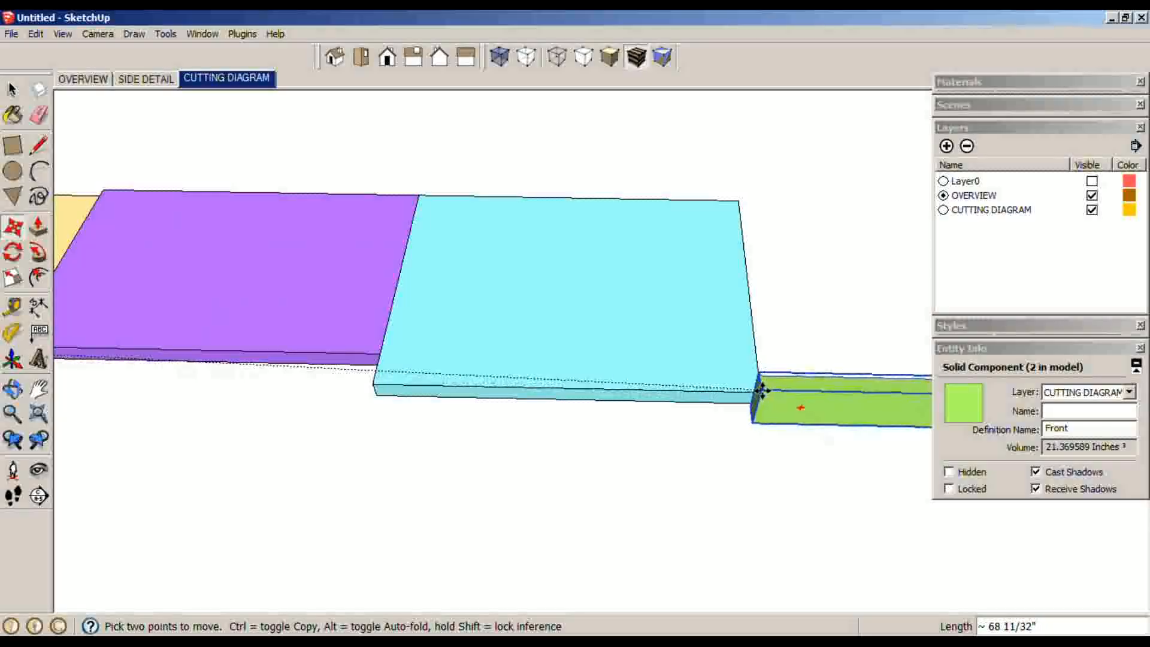
scroll(738, 390, down, 2)
scroll(761, 388, up, 5)
- Move the green front board by its bottom corner onto the cyan back panel's outer top corner
middle_drag(761, 388, 809, 373)
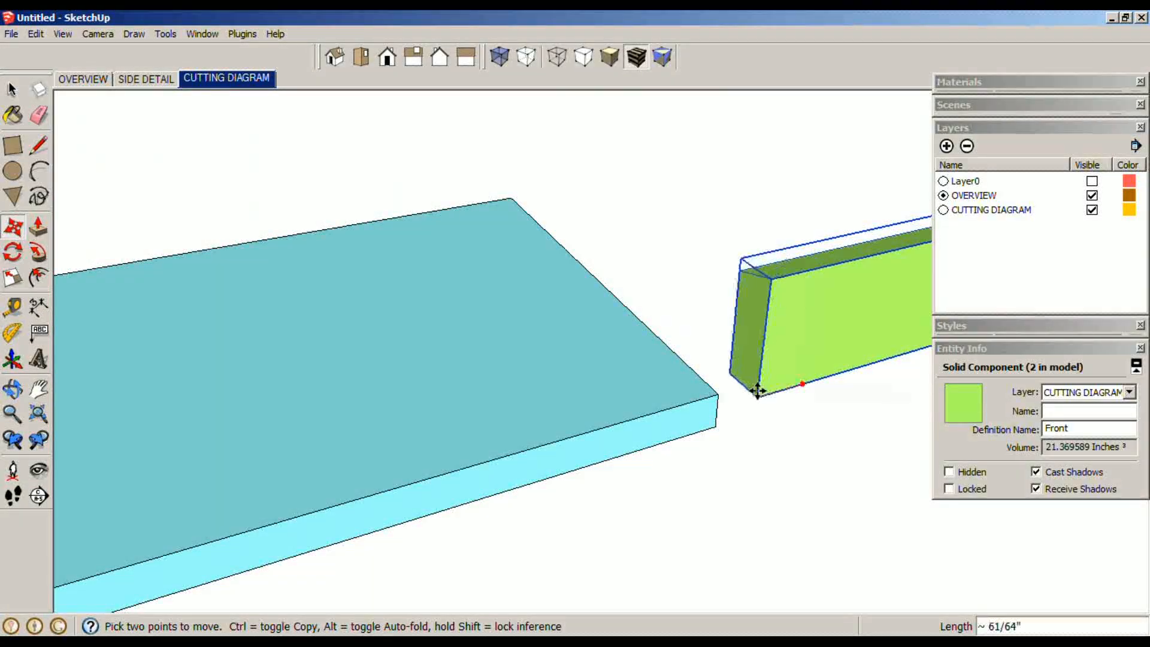
scroll(714, 392, up, 2)
middle_drag(719, 393, 827, 285)
scroll(657, 390, up, 4)
middle_drag(634, 443, 594, 392)
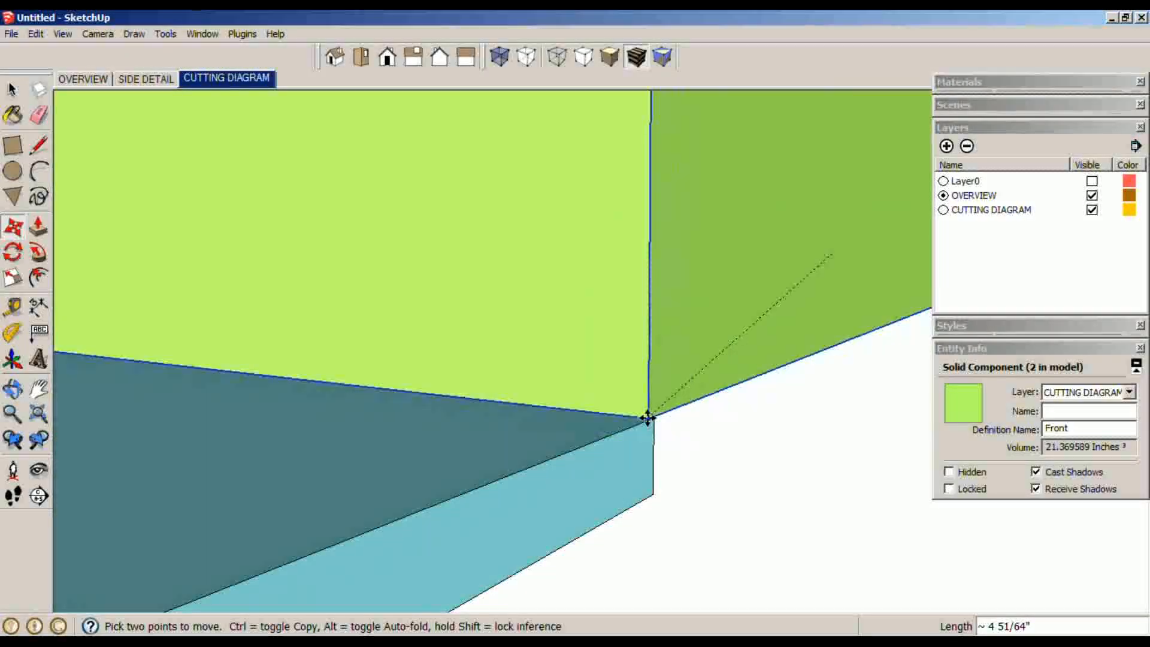
click(655, 417)
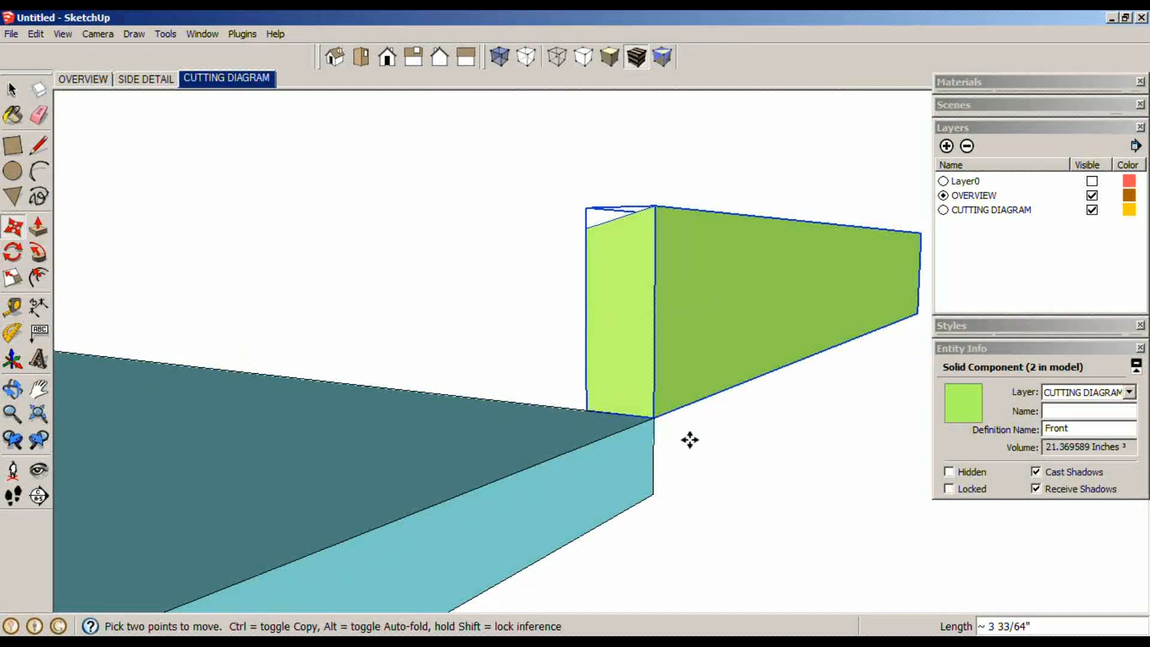
- Rotate the green front board about its corner at the cyan back panel so it lies flat in the row
key(q)
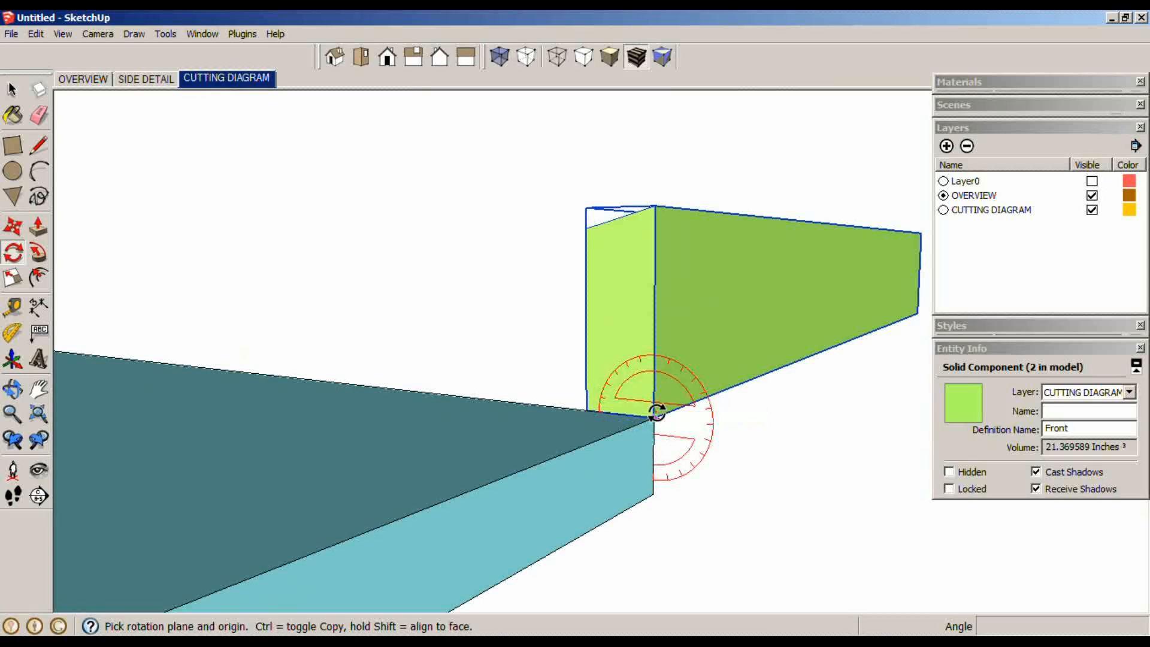
drag(654, 418, 660, 337)
click(656, 337)
click(521, 403)
key(space)
scroll(521, 402, down, 6)
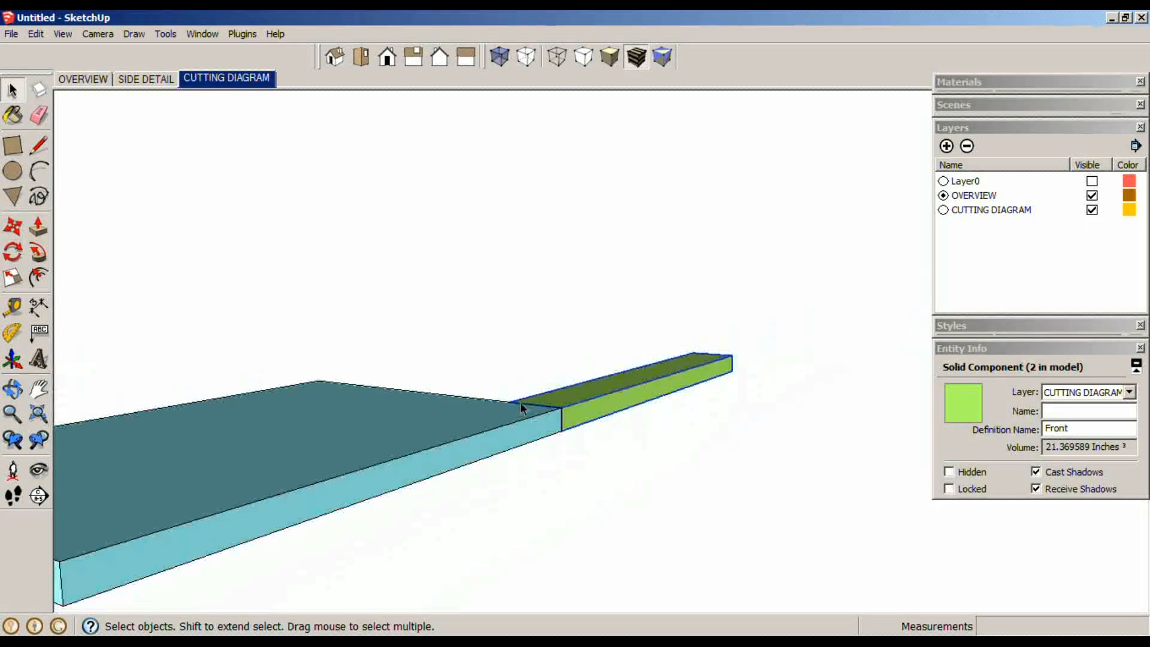
- Move the orange top panel past the free end of the cyan back panel, beside the green front board
middle_drag(520, 401, 429, 548)
scroll(429, 548, down, 3)
shift+middle_drag(470, 511, 719, 381)
shift+middle_drag(323, 470, 605, 387)
scroll(659, 379, down, 2)
click(337, 319)
key(m)
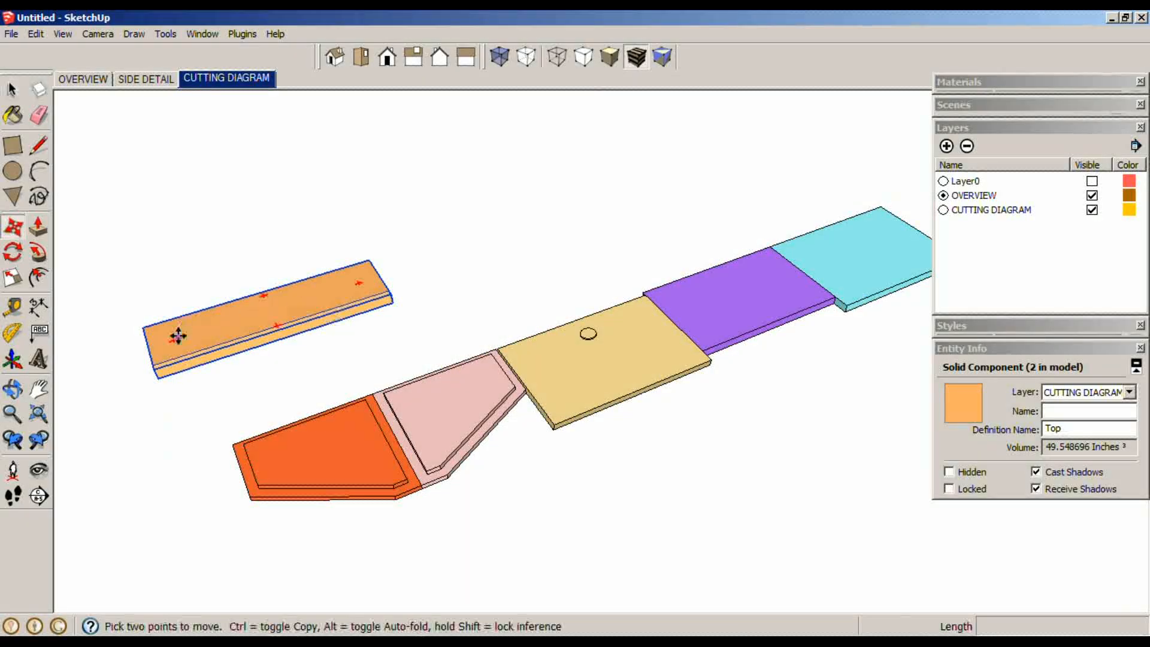
click(178, 337)
shift+middle_drag(814, 141, 411, 314)
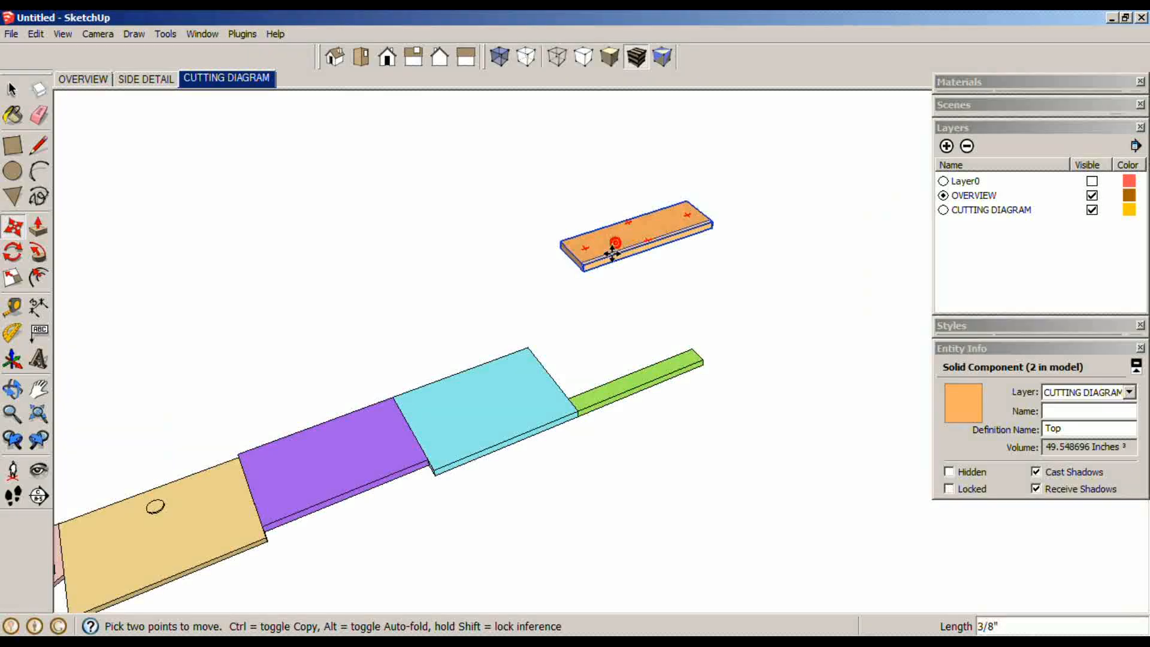
click(496, 382)
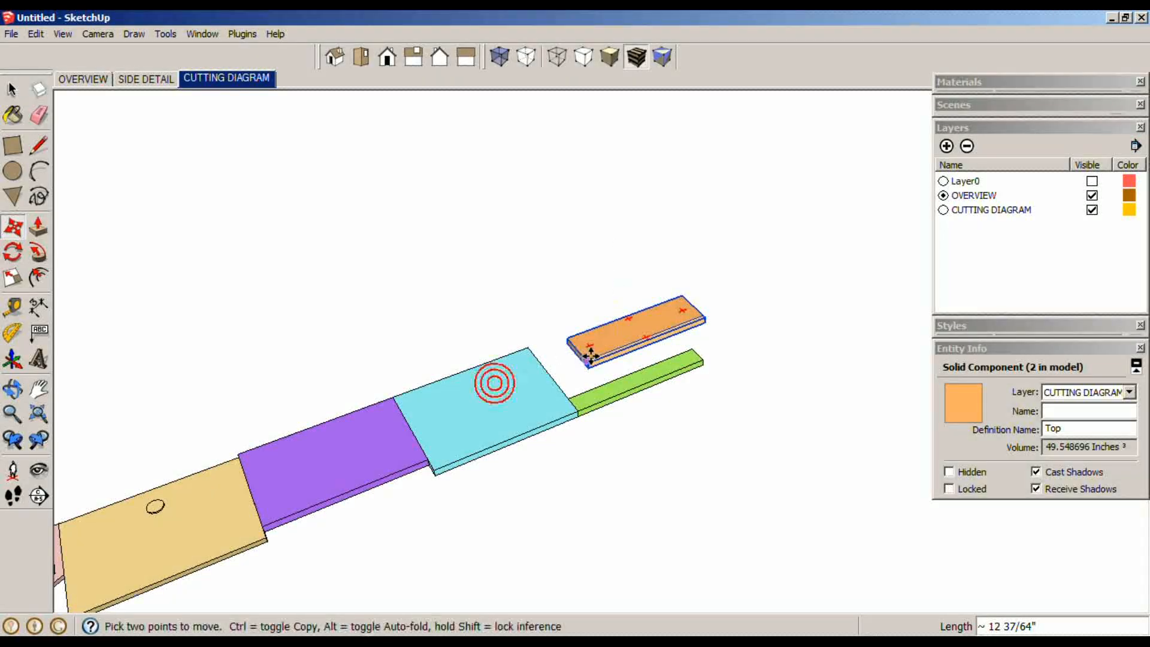
- Move the orange top panel by its end corner onto the green front board's inner corner at the cyan back panel
scroll(586, 360, up, 5)
middle_drag(586, 360, 545, 341)
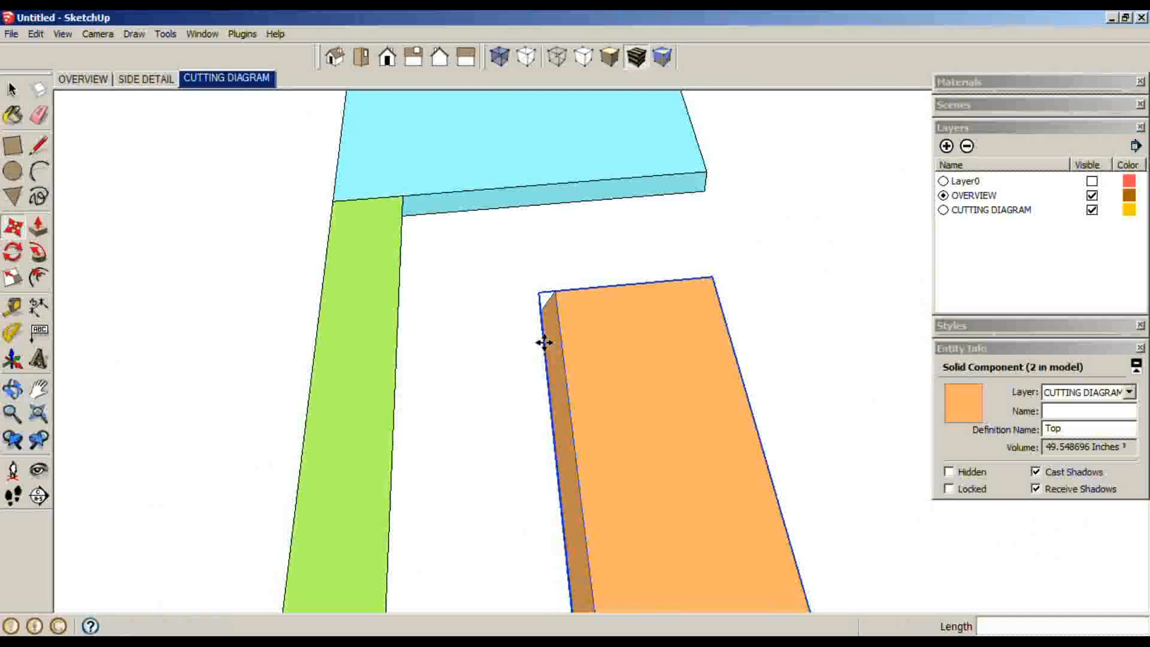
click(543, 316)
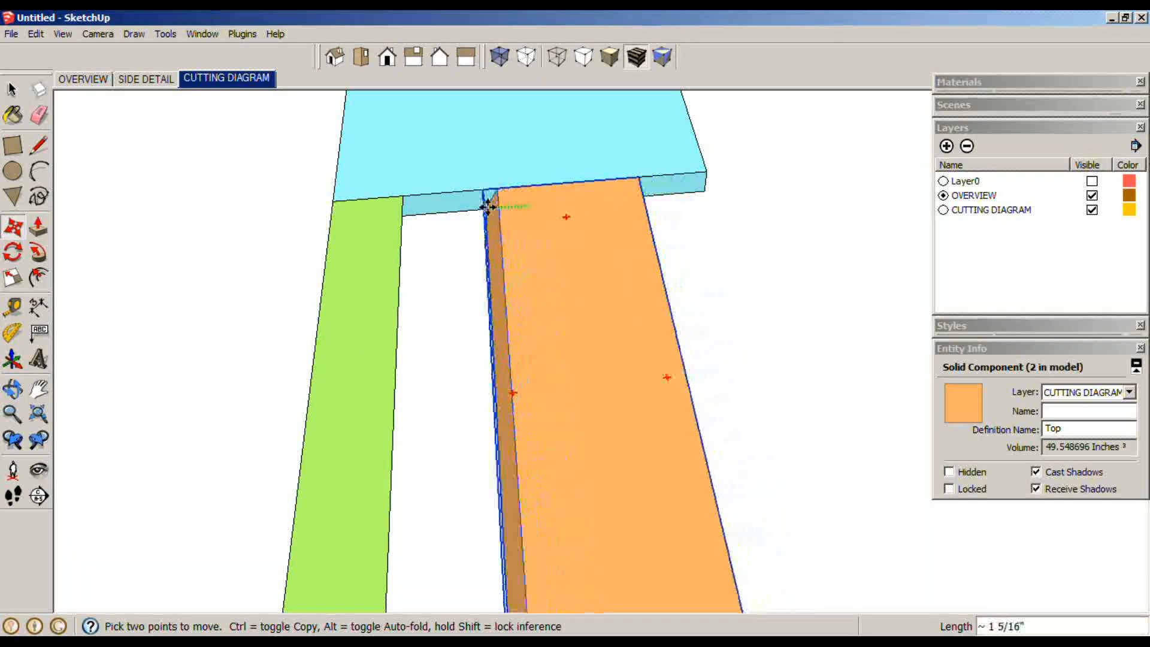
click(398, 198)
key(space)
middle_drag(398, 198, 696, 300)
scroll(695, 282, down, 5)
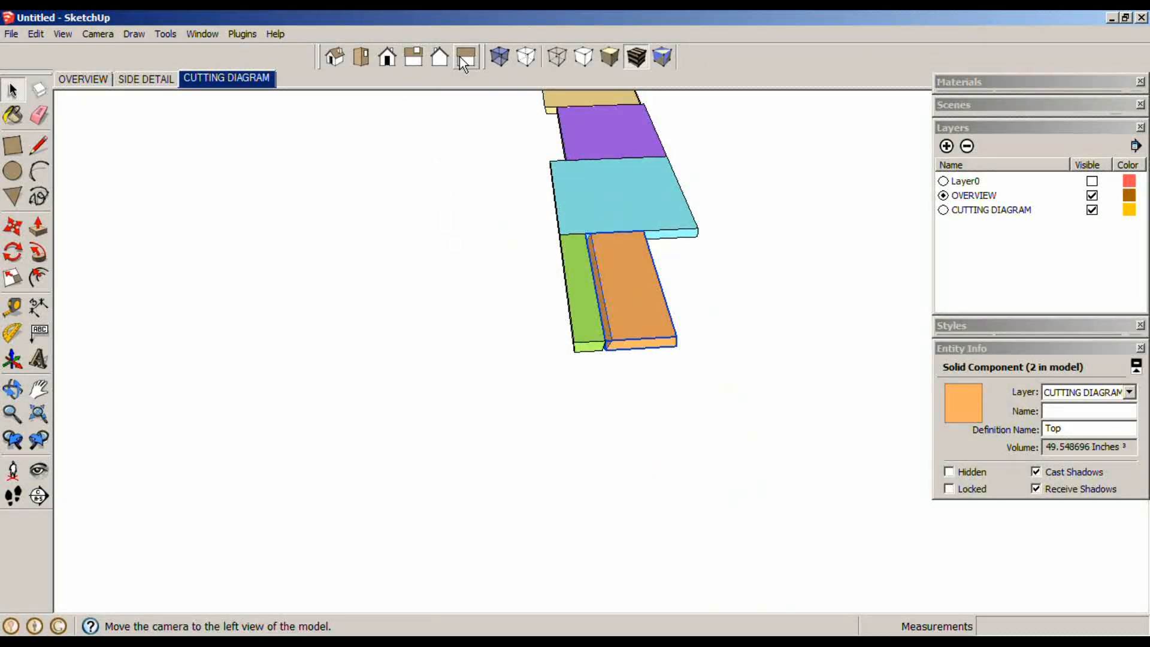
- Show the row of parts from the top in parallel projection
click(367, 58)
scroll(421, 199, down, 2)
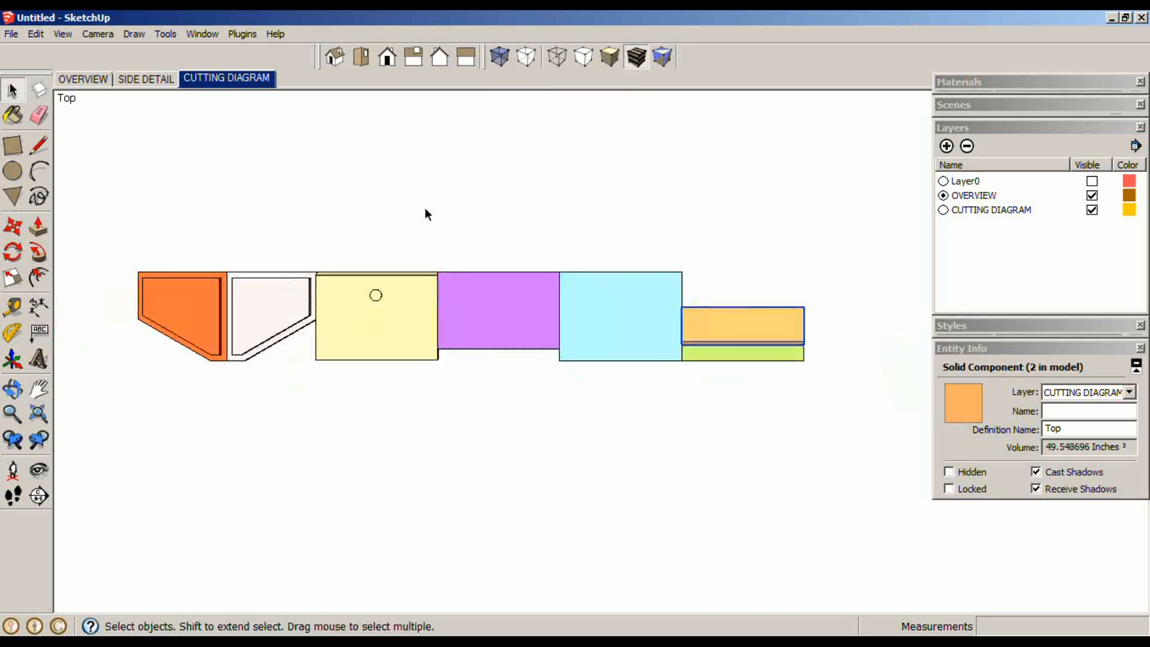
shift+middle_drag(443, 212, 484, 227)
click(98, 34)
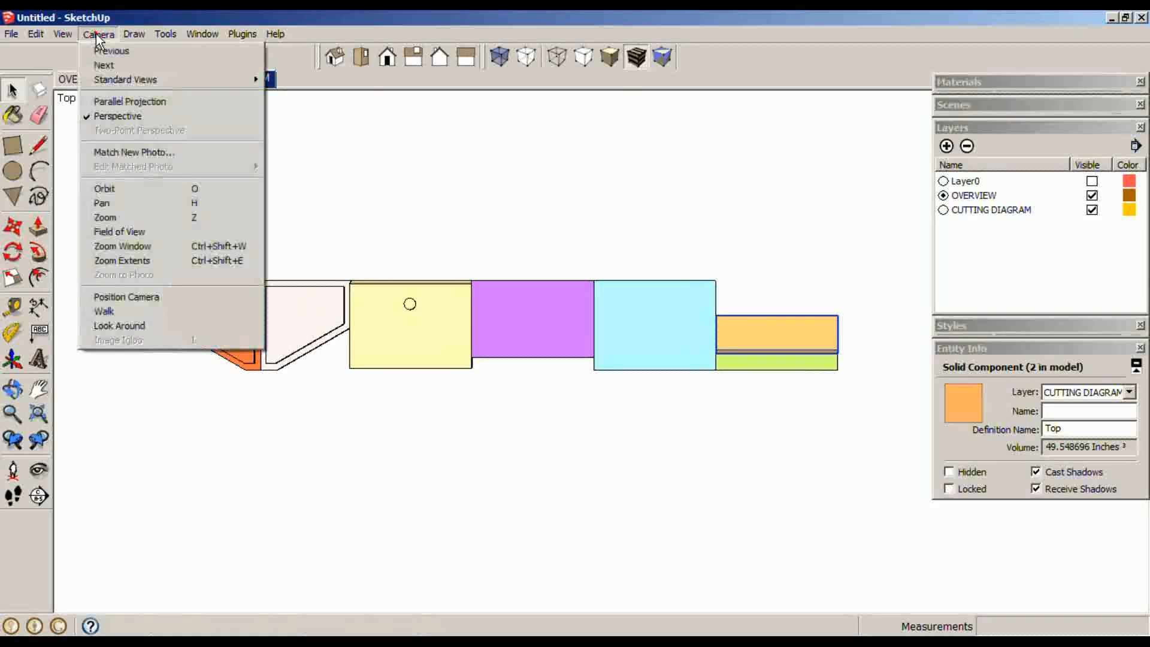
click(99, 104)
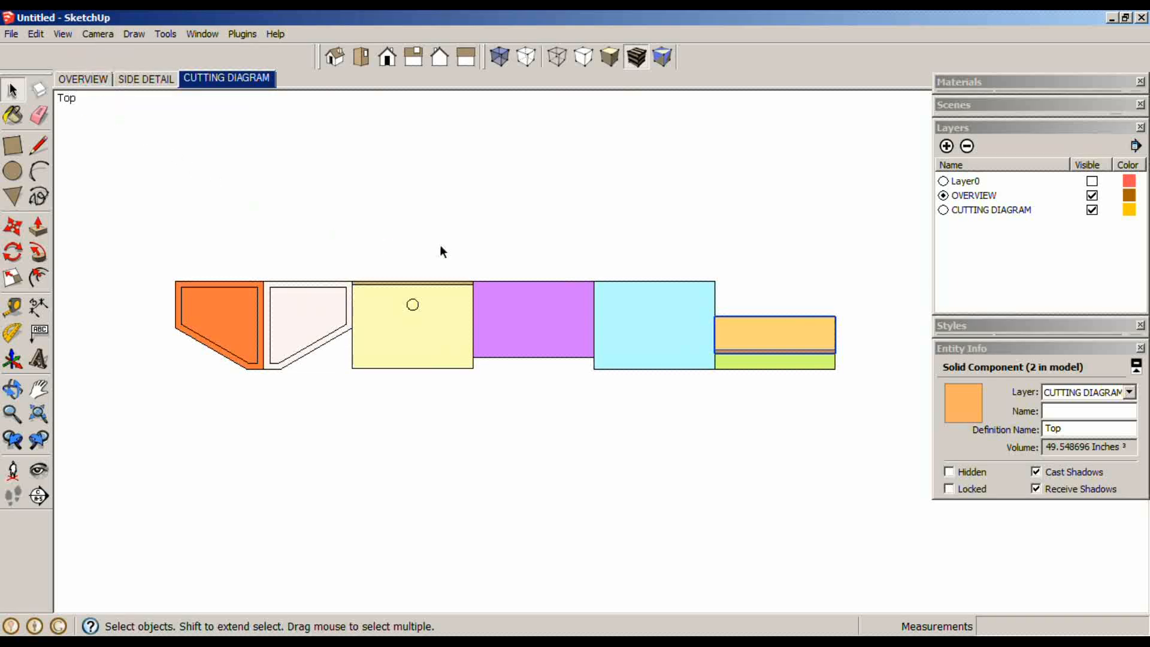
- Add a guide along the row's upper edge and a parallel guide 11.25" below it
key(t)
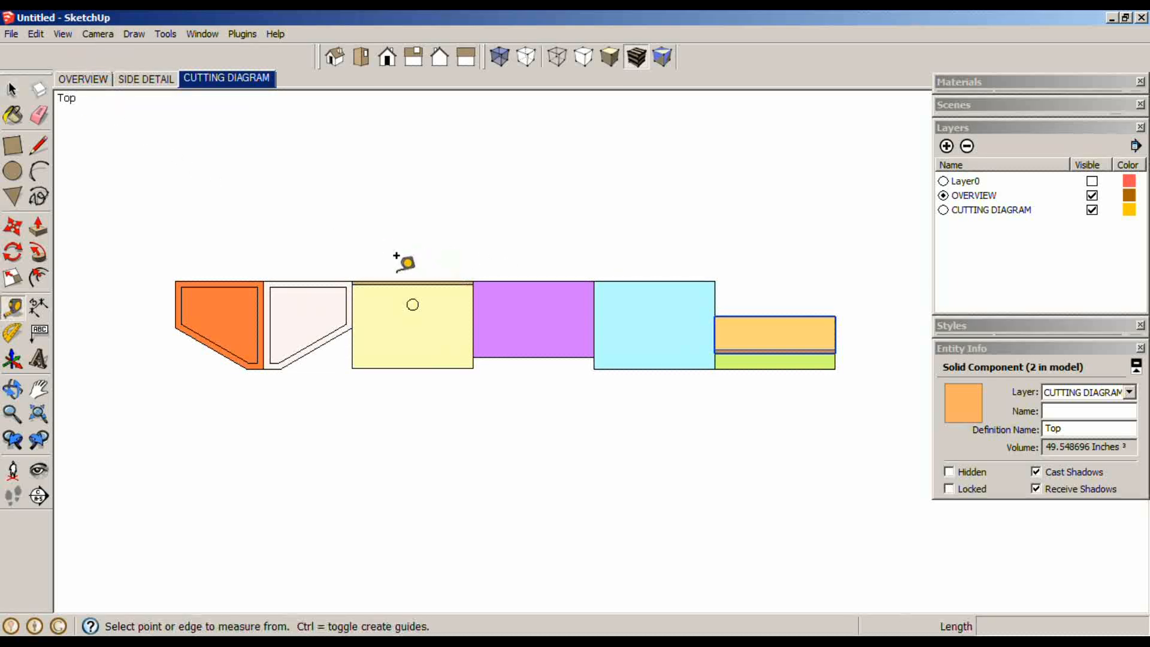
click(303, 280)
click(302, 279)
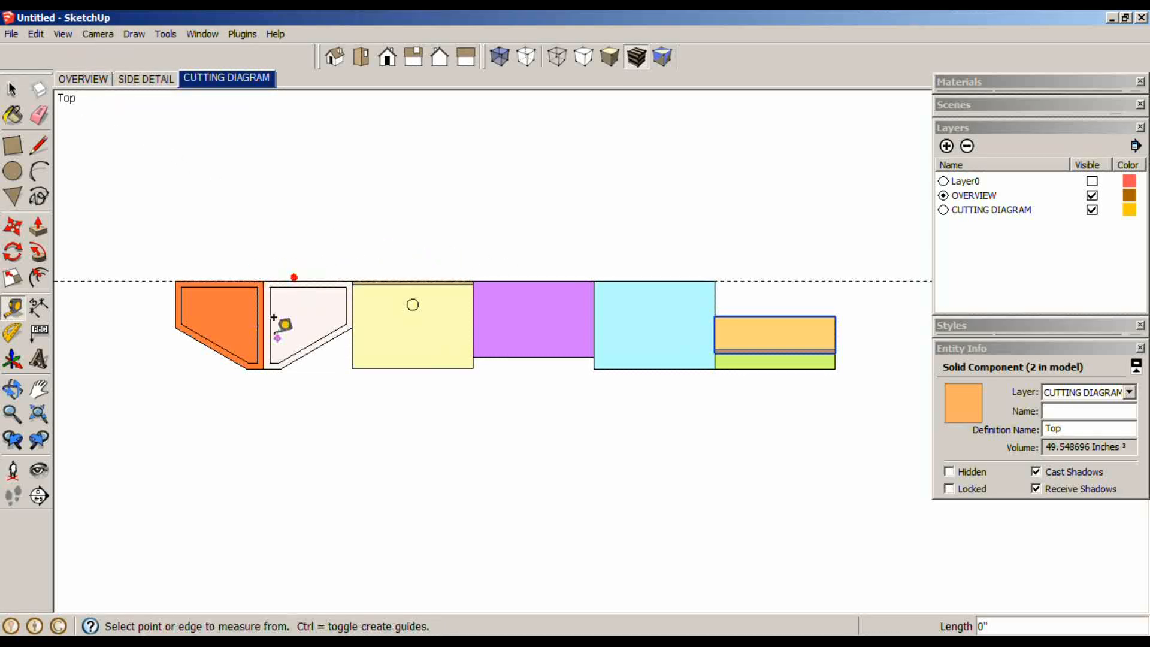
click(152, 279)
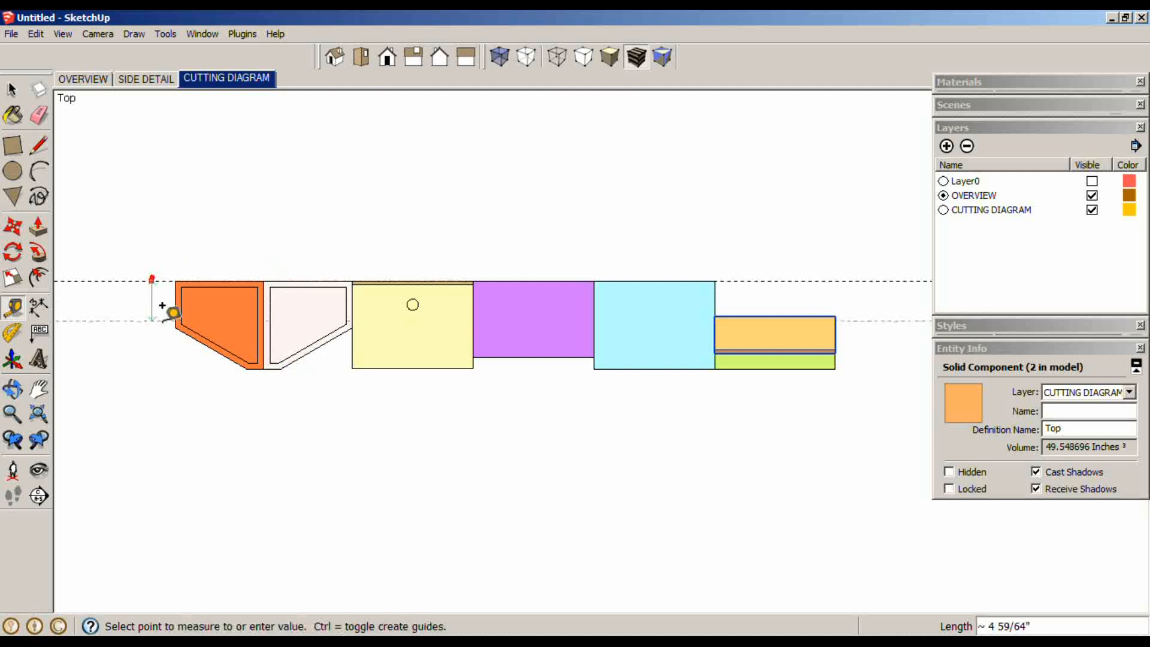
text(11.2)
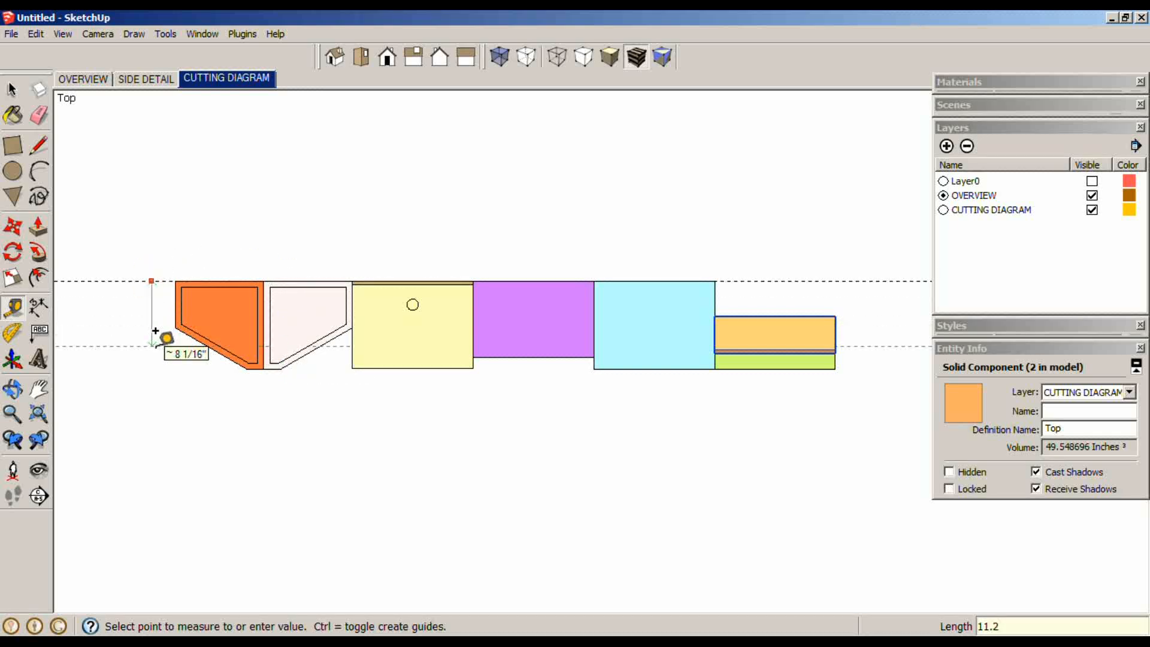
text(5)
key(Return)
- Add a vertical guide at the outer edge of the orange side panel and a parallel one 96" along the row
click(175, 280)
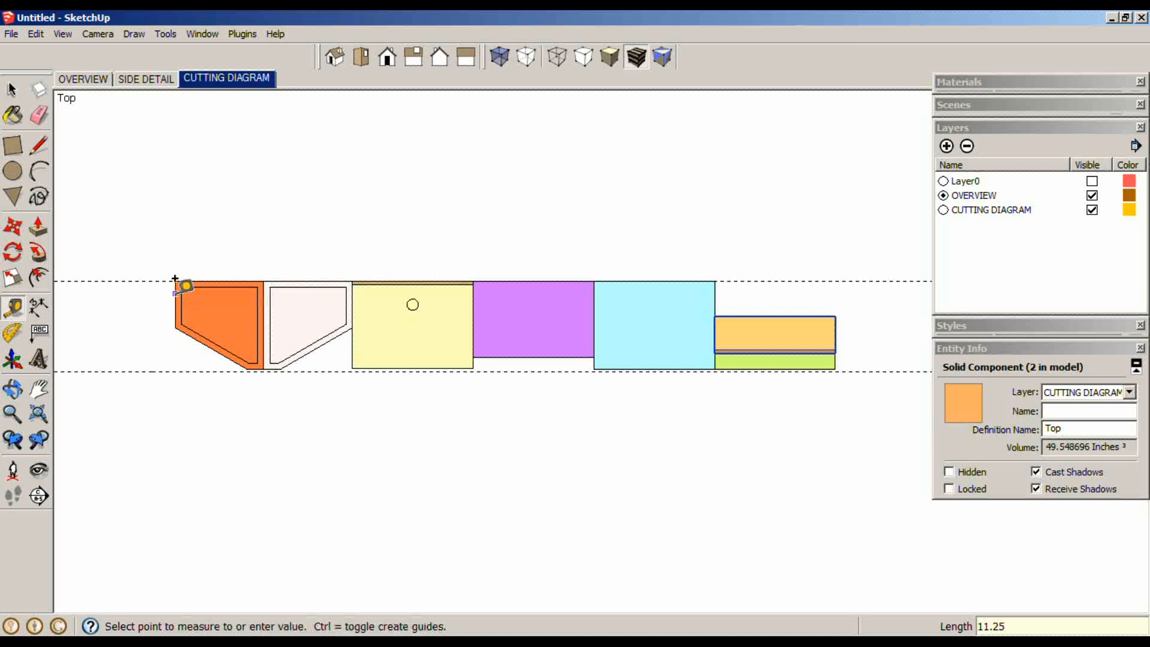
click(175, 279)
click(175, 244)
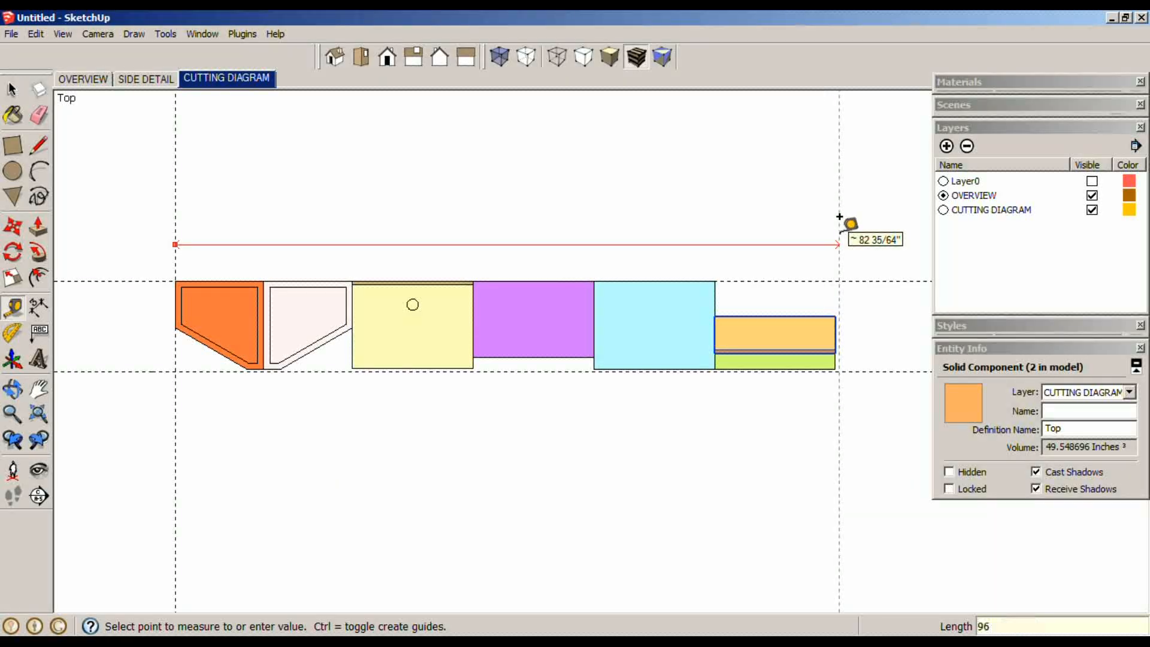
click(840, 217)
key(space)
shift+middle_drag(818, 236, 734, 287)
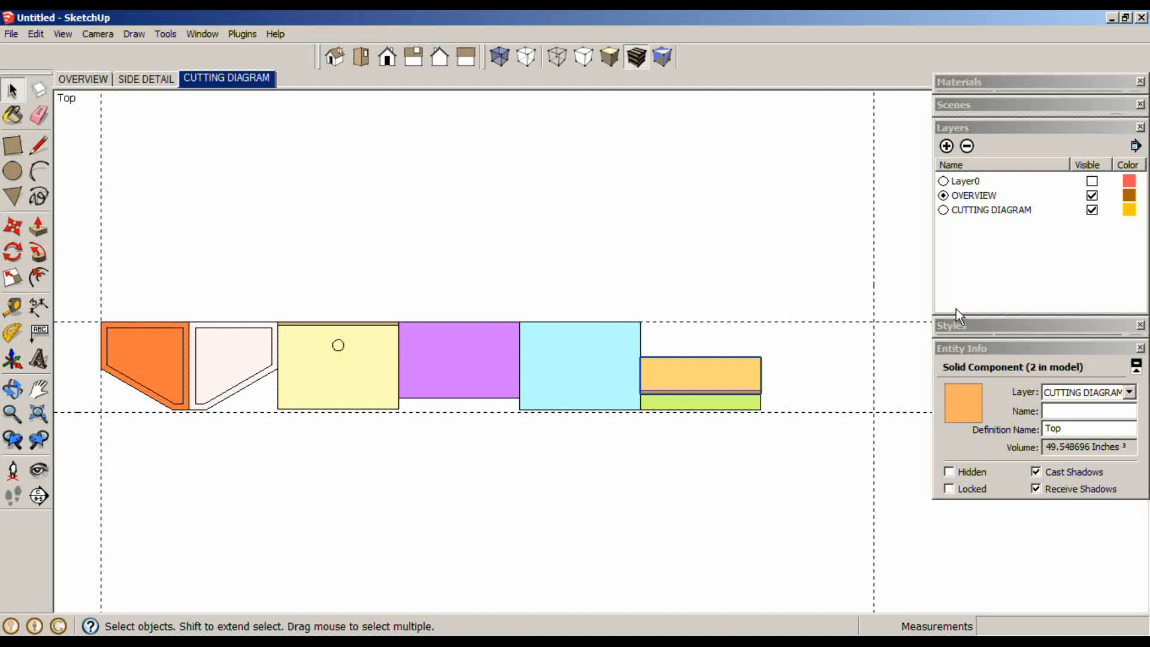
- Place a text label reading "1X12X96 QUANTITY 1" above the row of parts
click(39, 333)
click(220, 252)
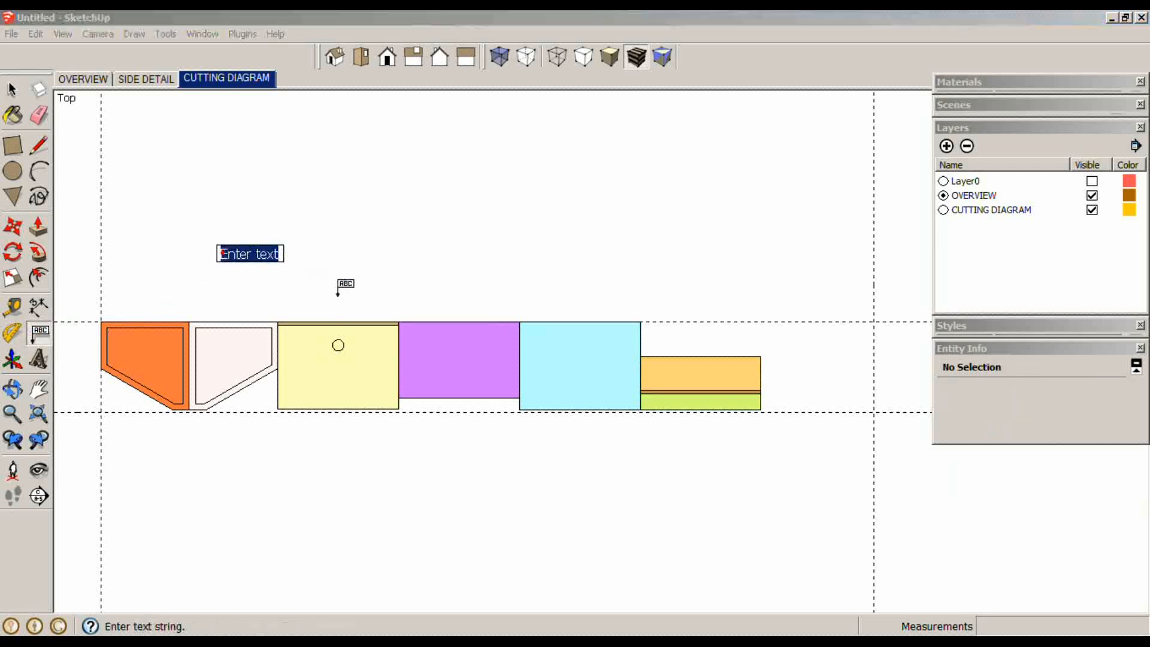
text(1X12X96 QUANTITY 1)
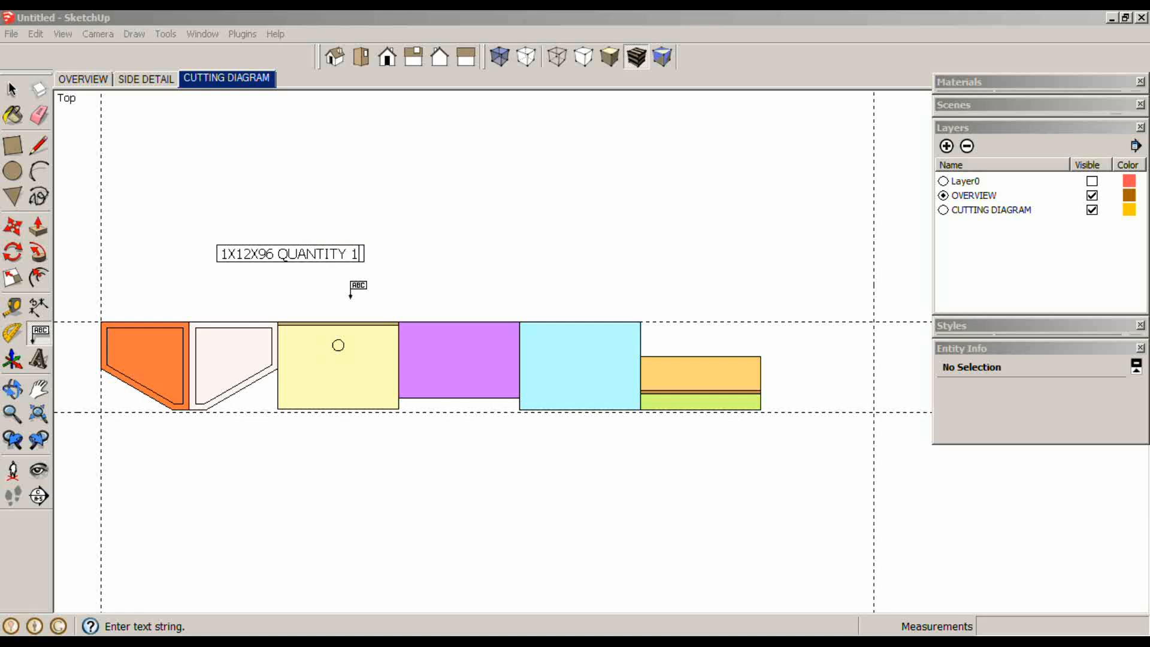
key(Return)
key(Return)
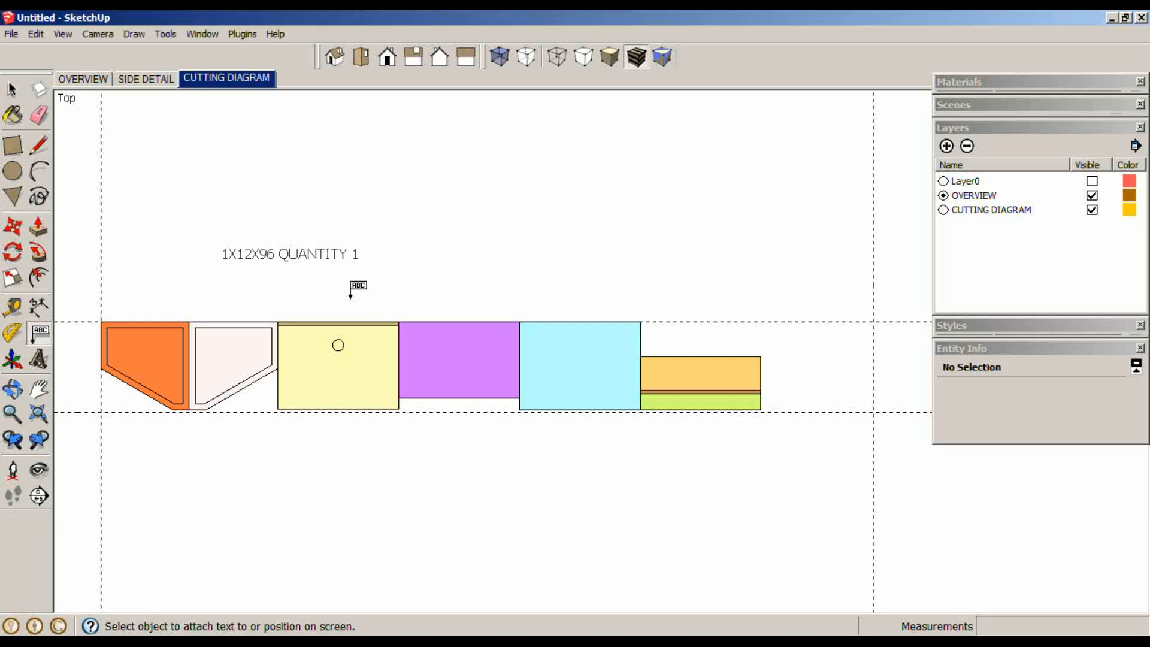
- Move the board-size label closer to the row, above the yellow door and purple bottom panel, and deselect it
key(space)
key(m)
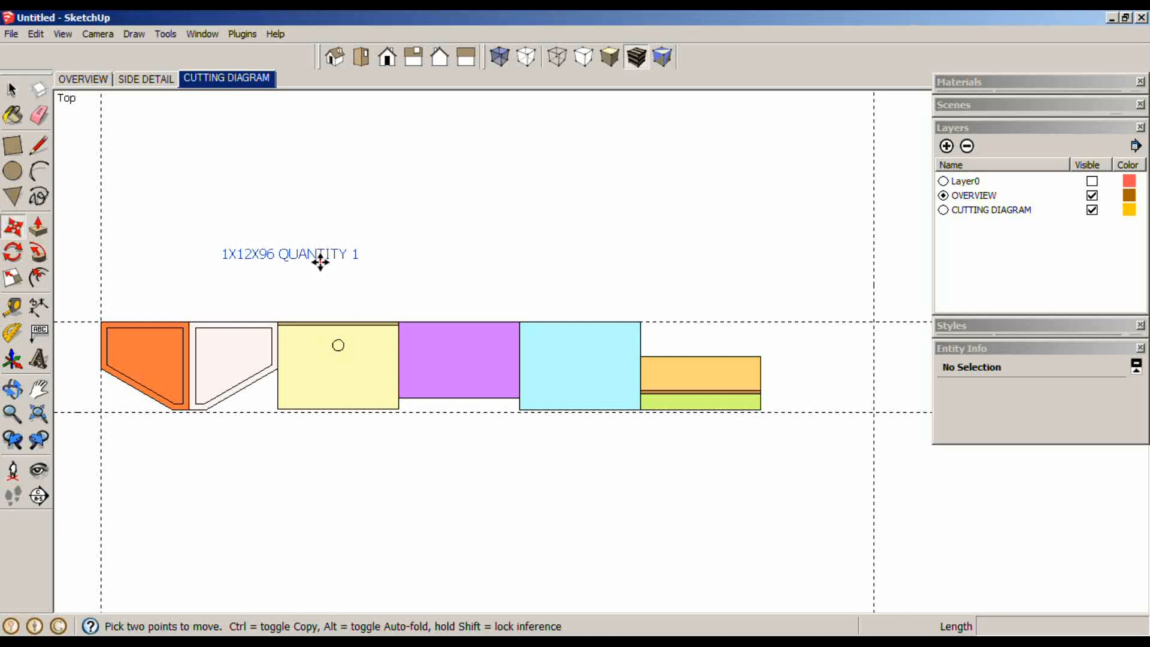
click(321, 259)
click(449, 296)
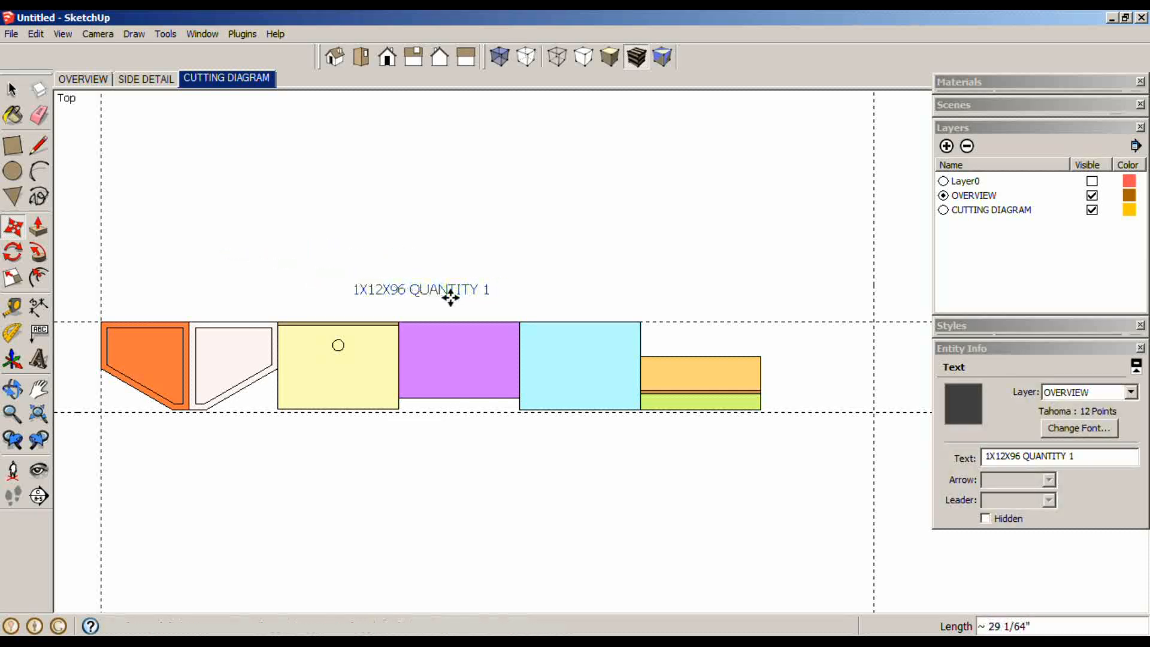
key(space)
click(452, 298)
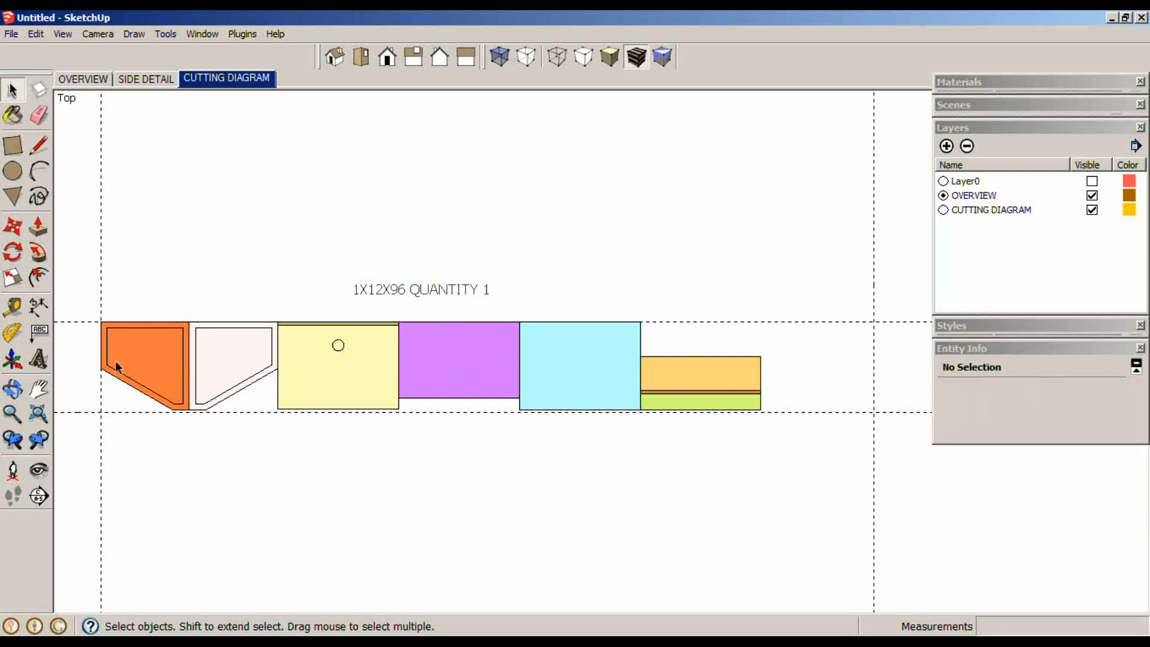
- Centre the row between the guides in the view and update the CUTTING DIAGRAM scene
mouse_move(255, 361)
shift+middle_down()
mouse_move(244, 337)
mouse_move(272, 348)
shift+middle_up()
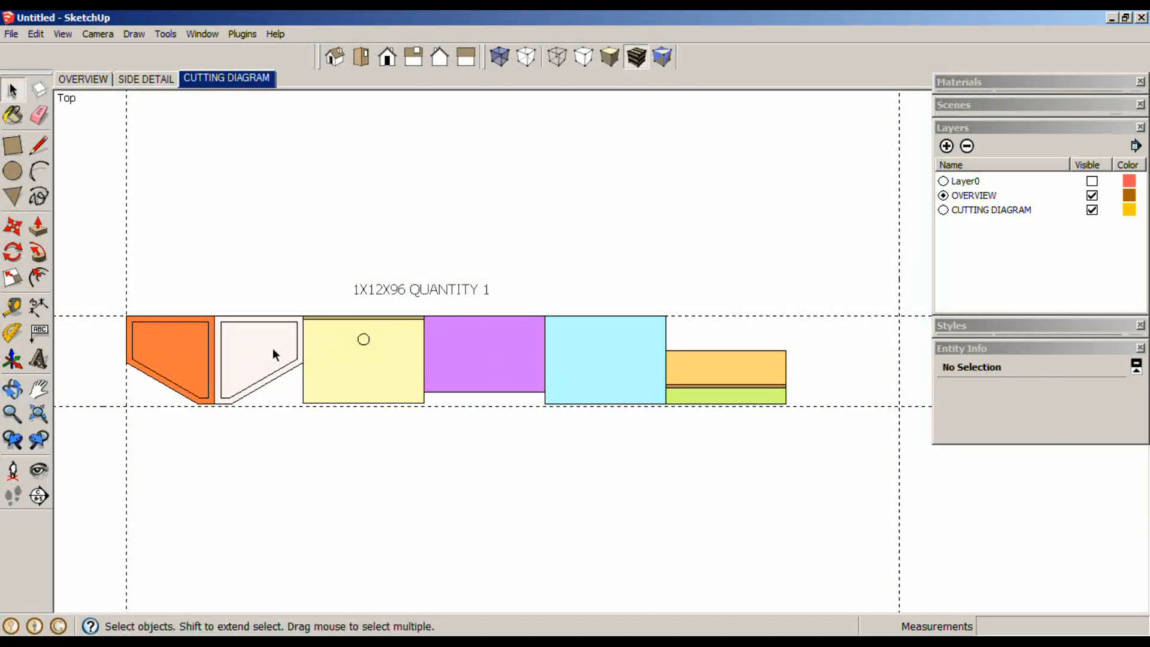
right_click(258, 88)
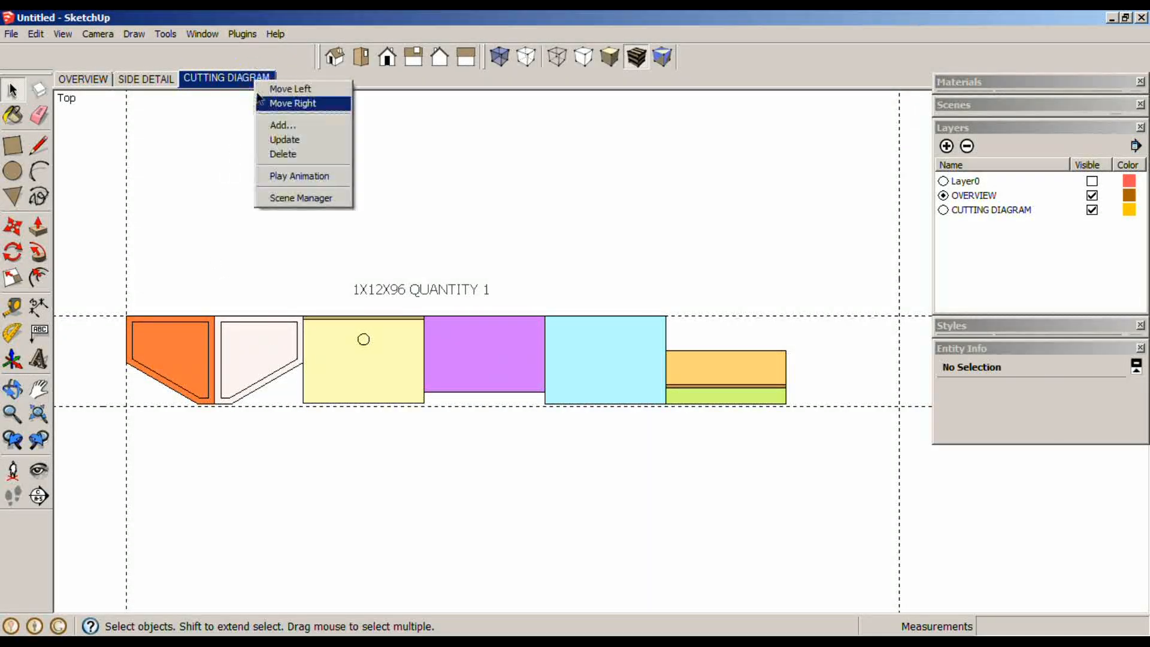
click(272, 139)
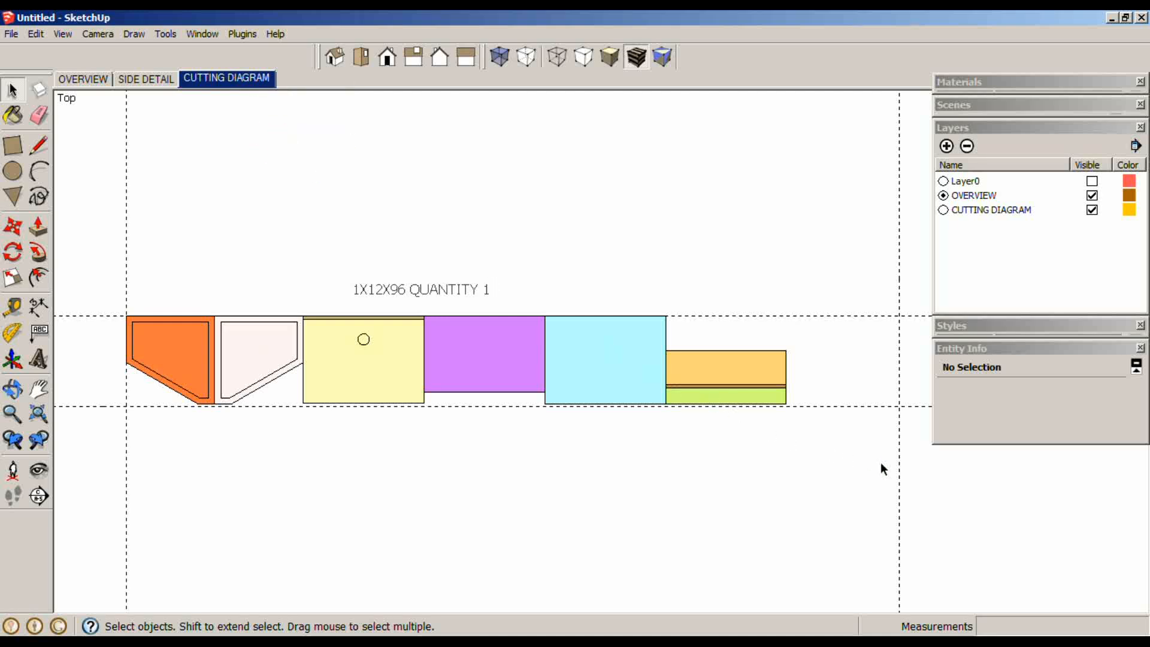
- Assign the laid-out parts, label and guides to the CUTTING DIAGRAM layer, then update the CUTTING DIAGRAM scene and clear the selection
drag(930, 491, 93, 249)
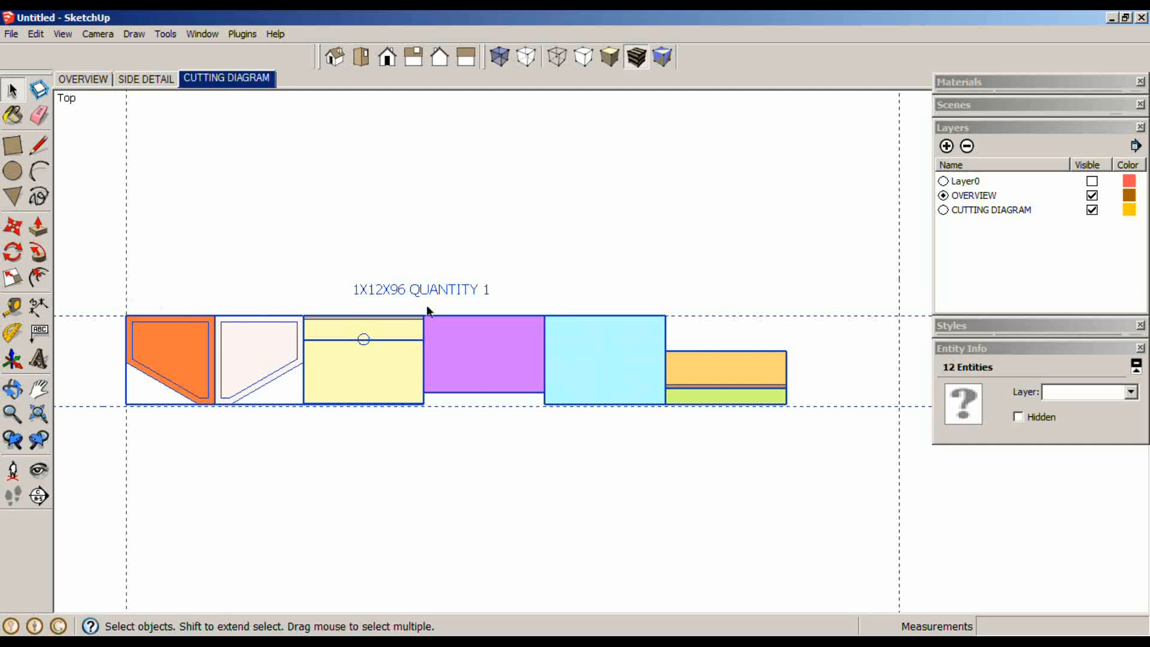
click(1120, 391)
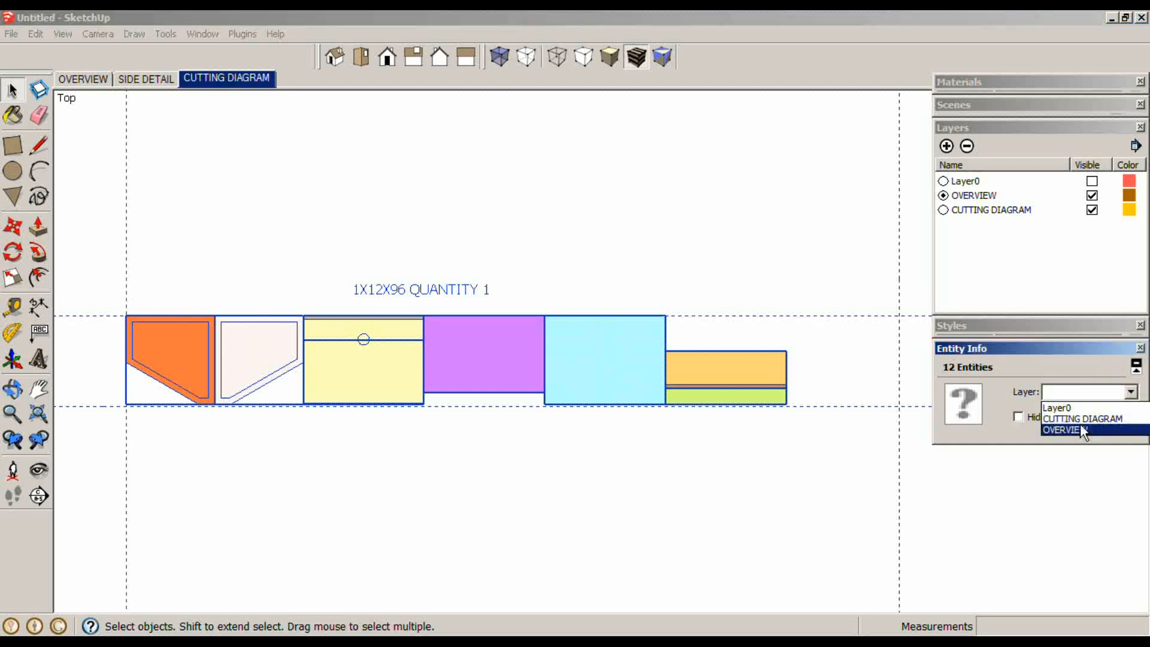
click(1086, 418)
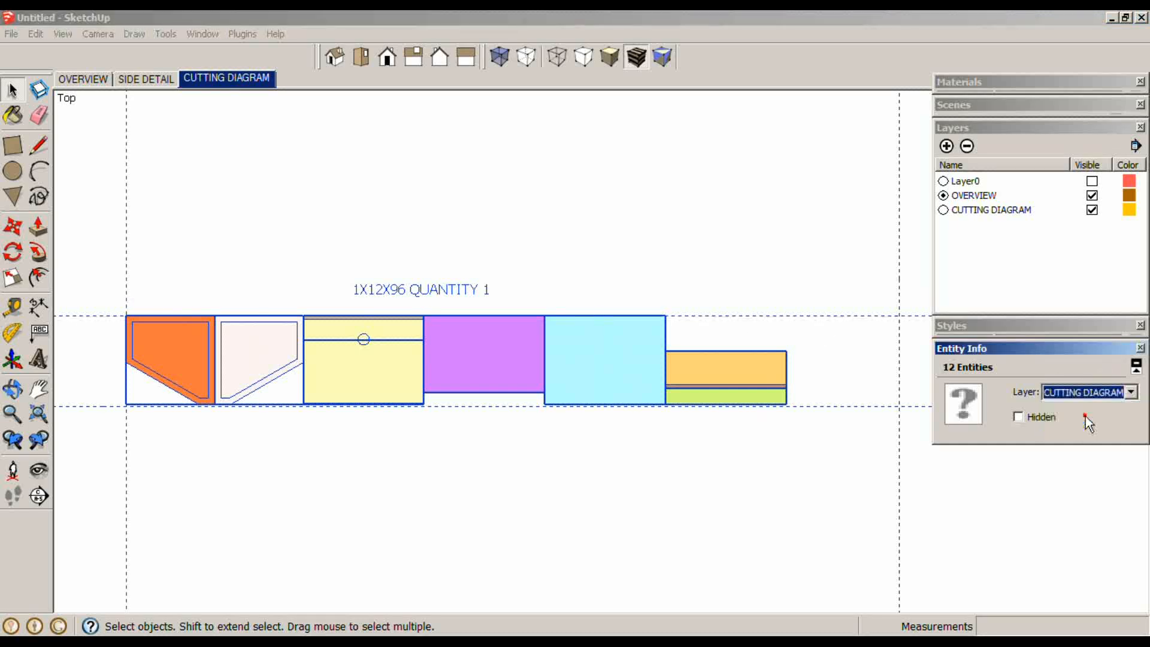
right_click(255, 79)
click(283, 139)
click(539, 262)
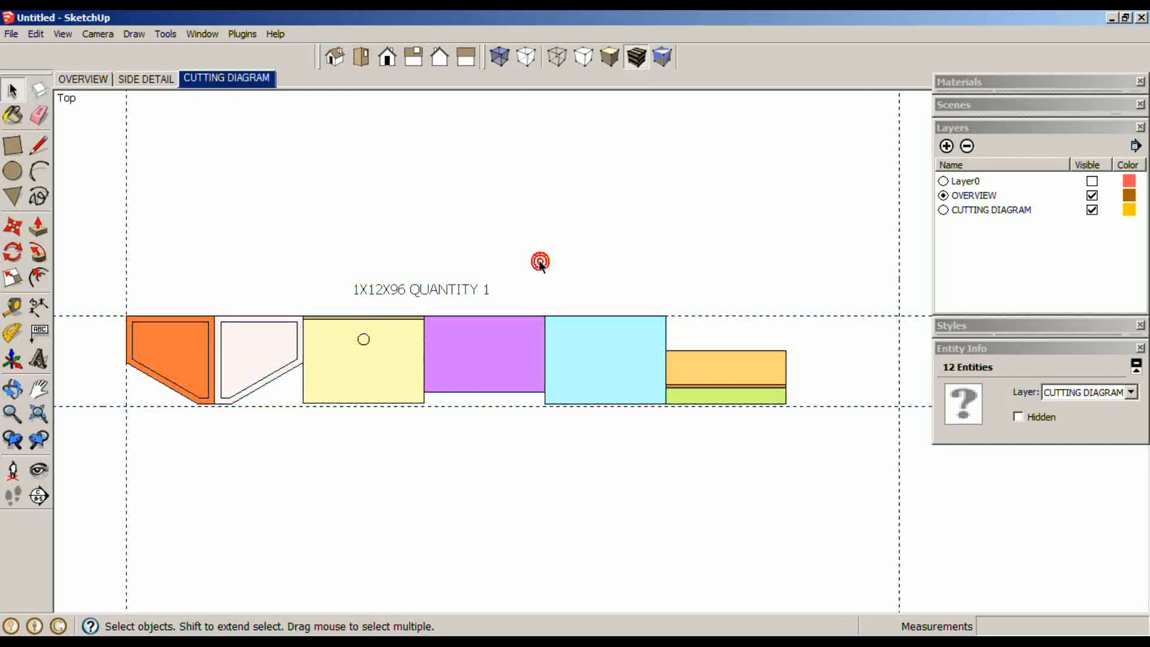
- Review the SIDE DETAIL, OVERVIEW and CUTTING DIAGRAM scenes, checking the side detail's dimensions again before returning to the cutting diagram
click(134, 81)
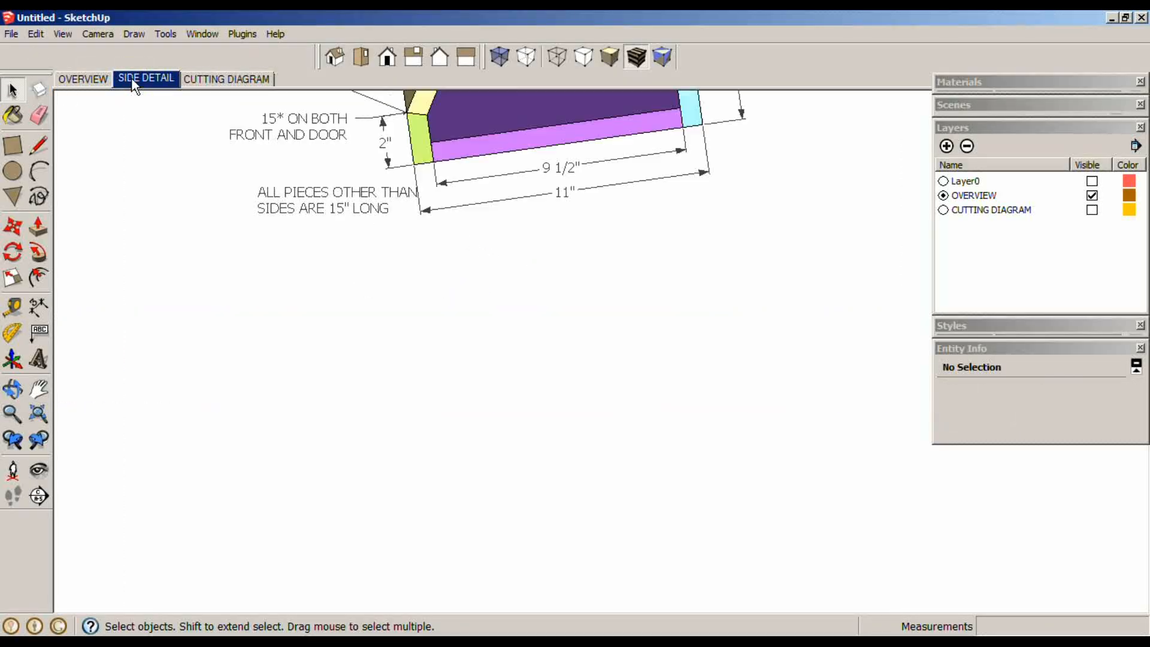
click(85, 80)
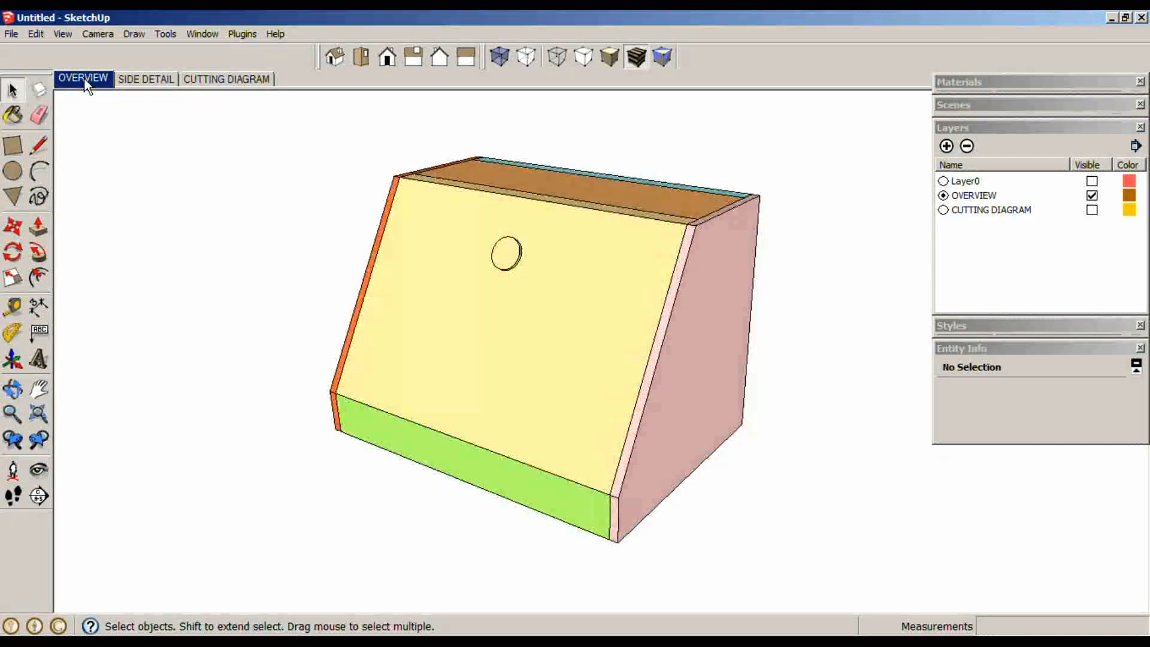
click(201, 79)
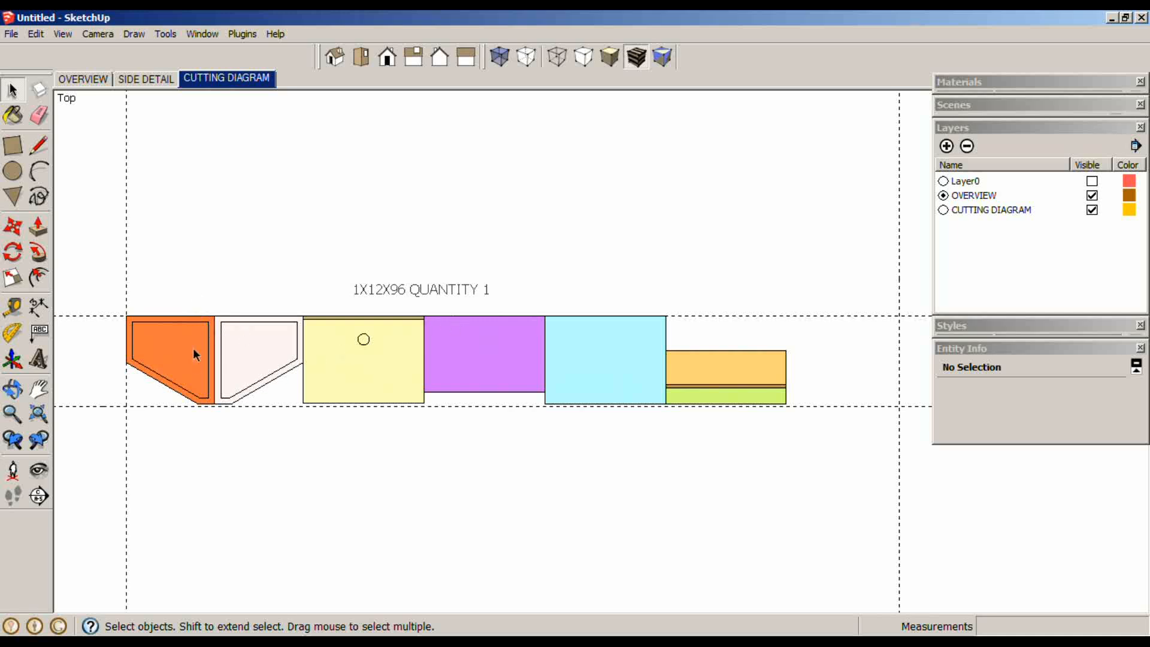
click(150, 80)
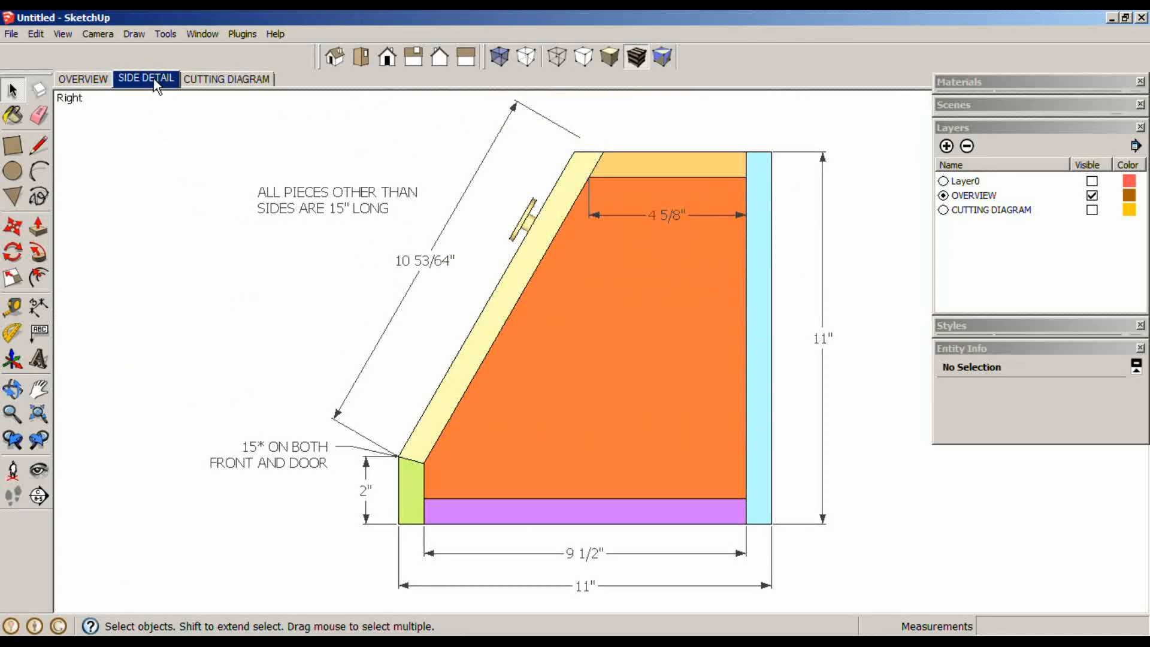
click(211, 79)
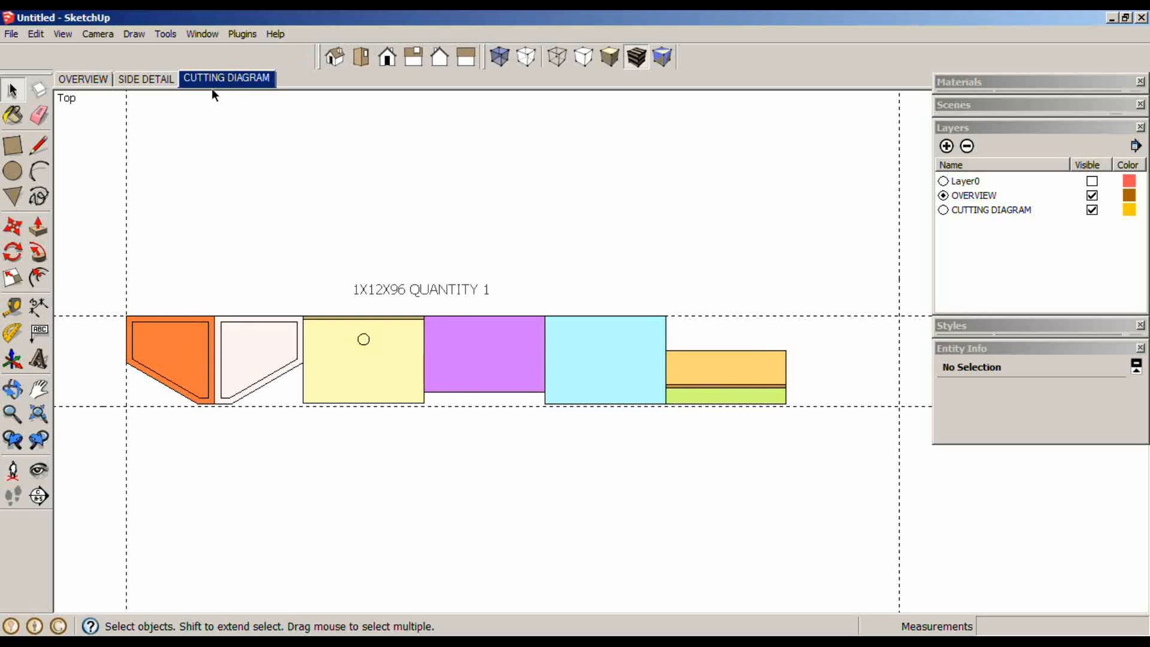
click(245, 39)
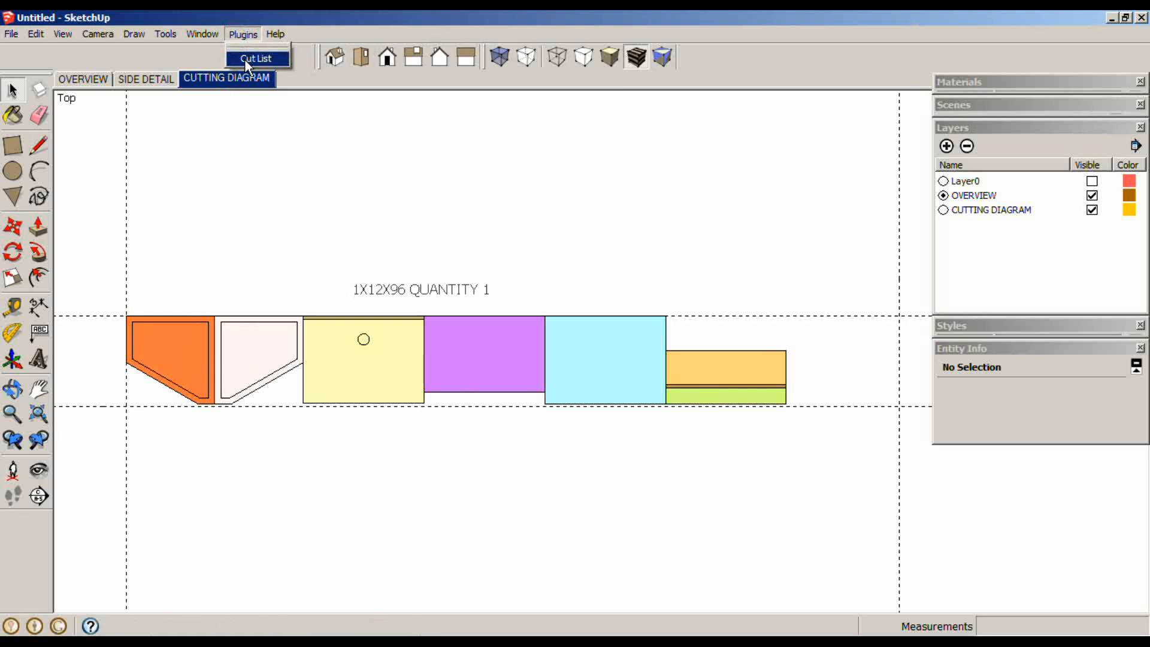
click(244, 59)
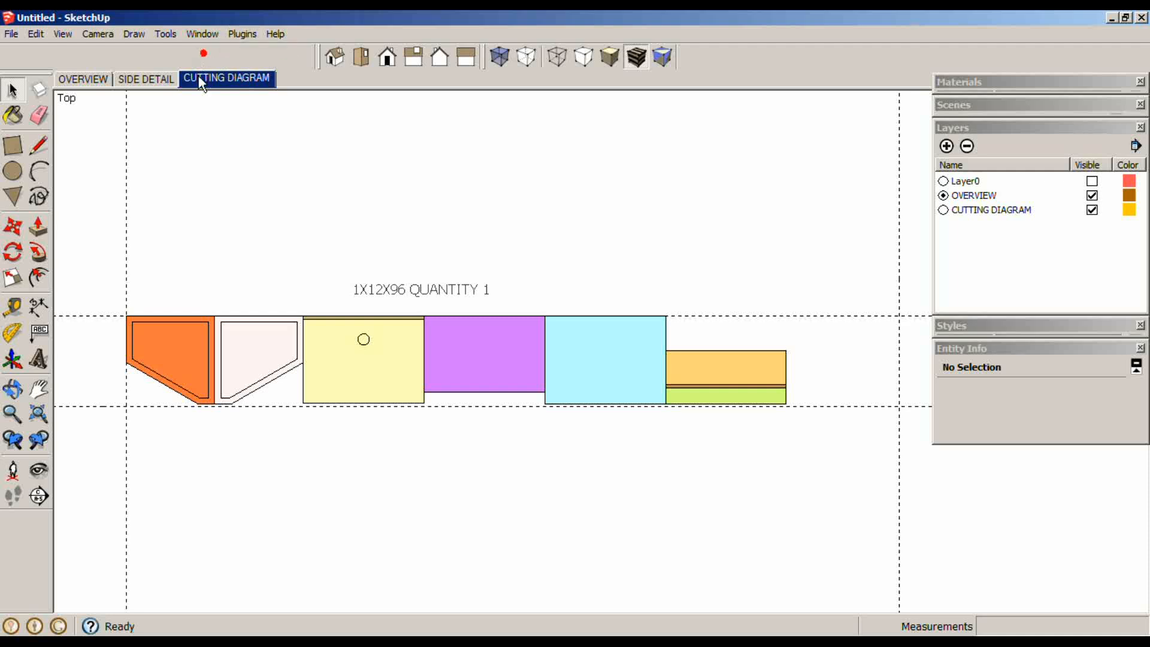
- Go through the side detail and overview scenes once more and return to the CUTTING DIAGRAM scene
click(124, 80)
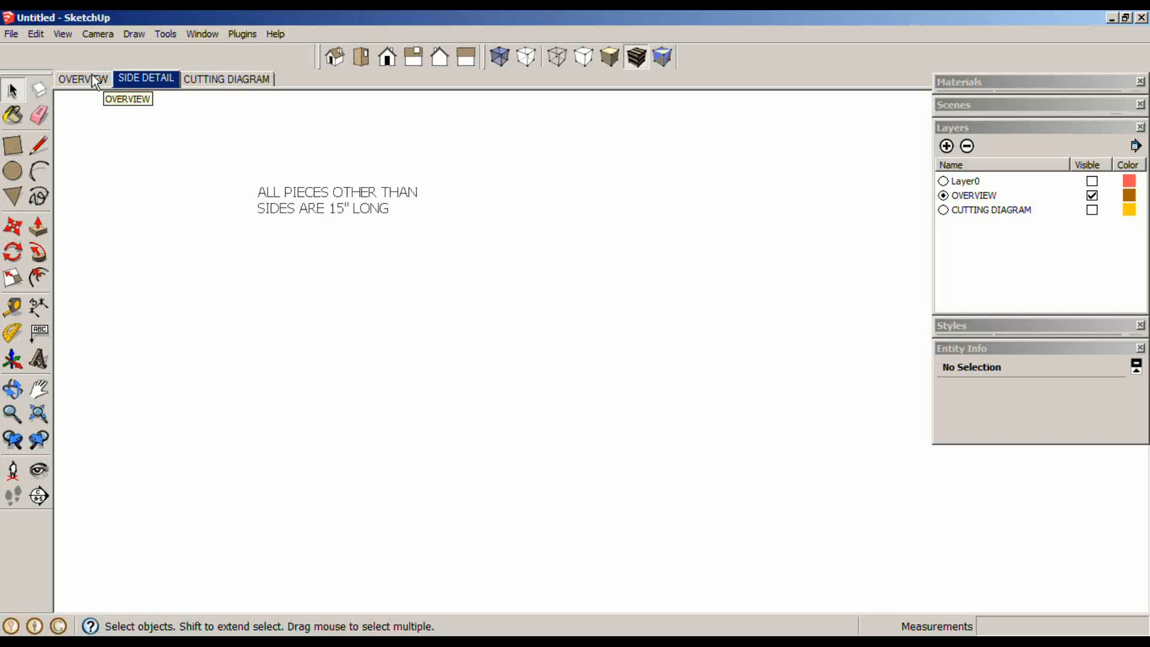
click(91, 75)
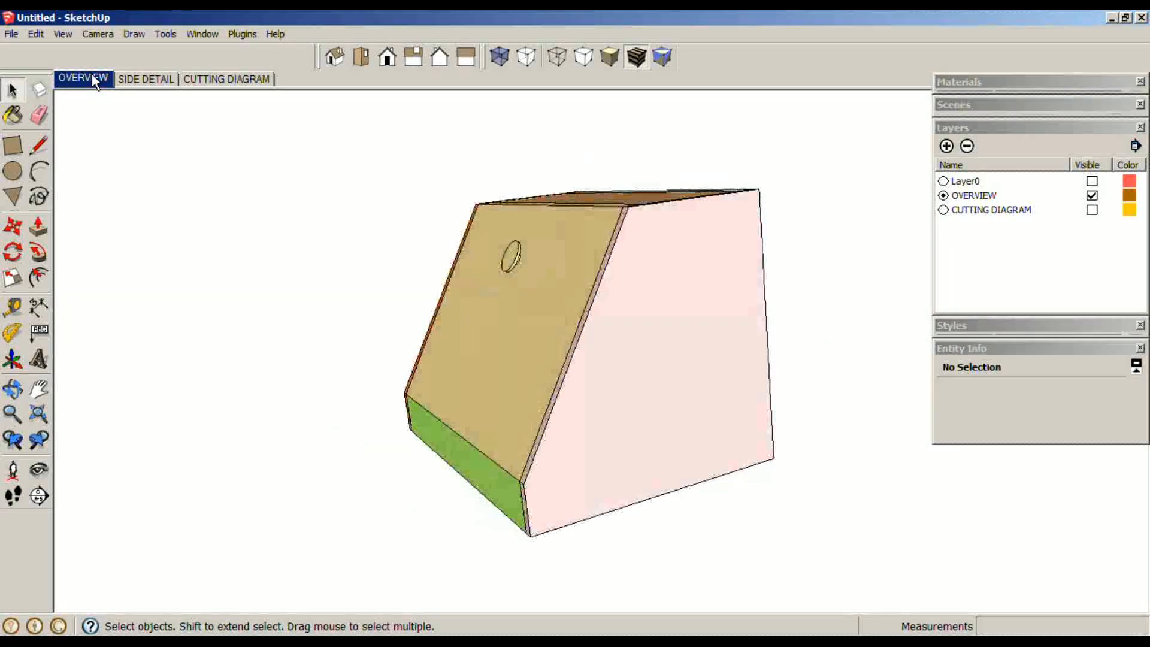
click(161, 80)
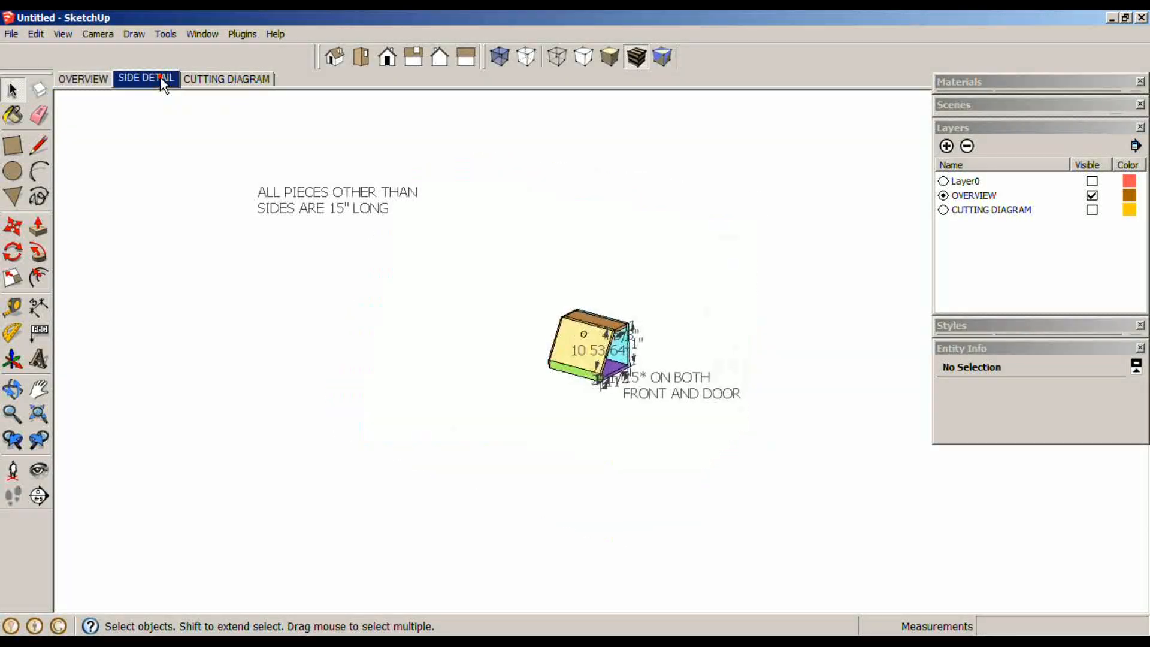
click(198, 74)
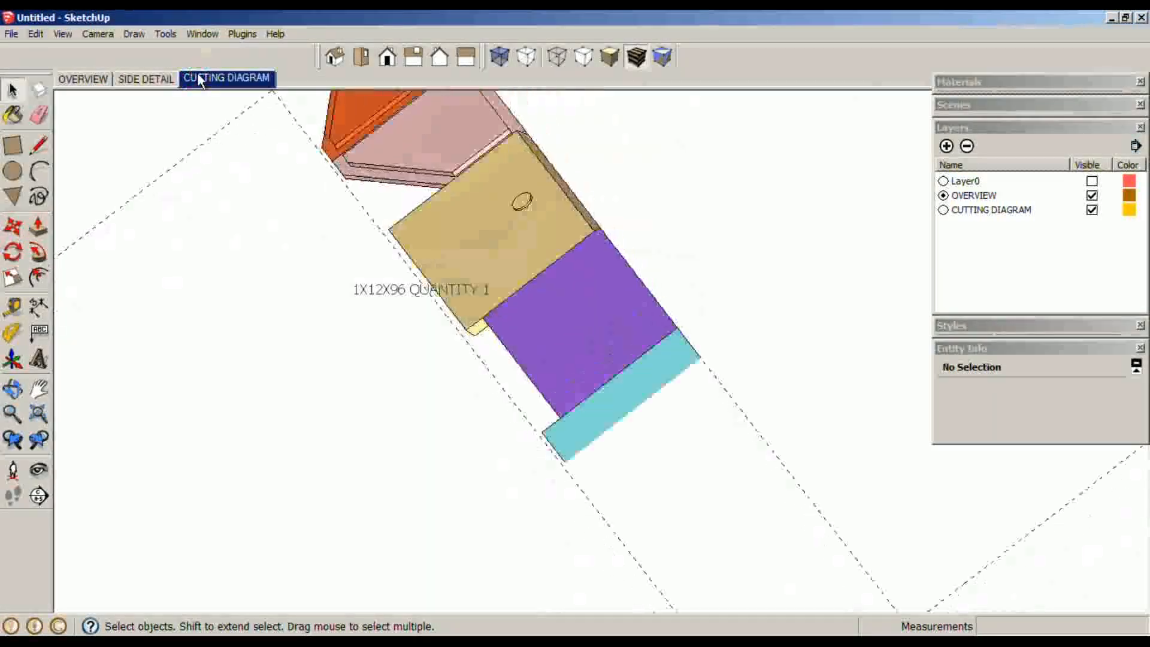